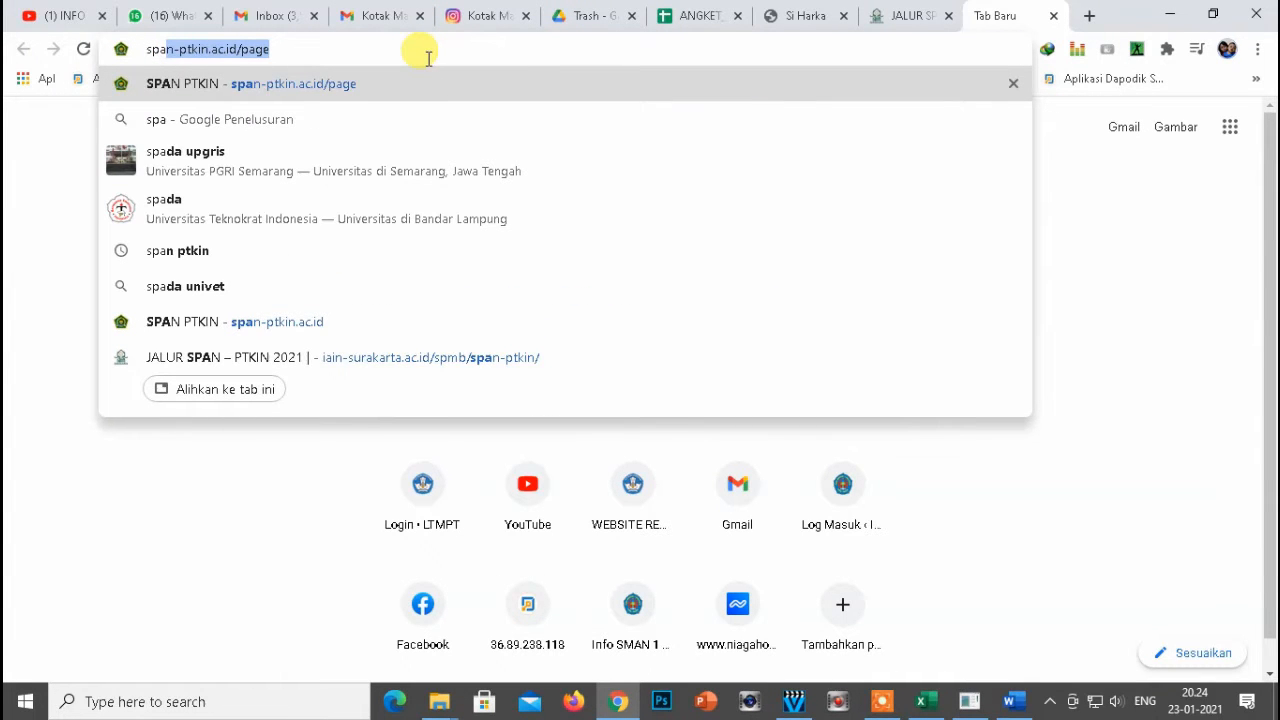
Open the PDSS school login from span-ptkin.ac.id/page and log in to the school account, entering the verify code
key(Return)
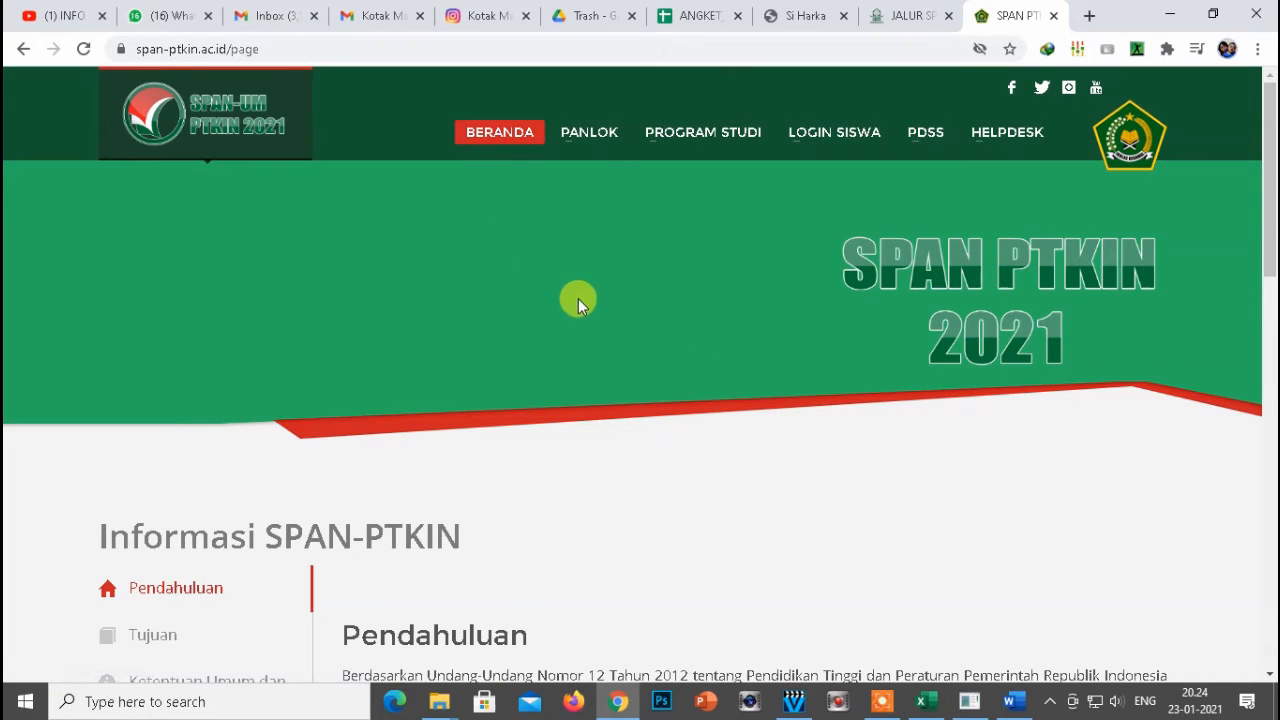
click(927, 132)
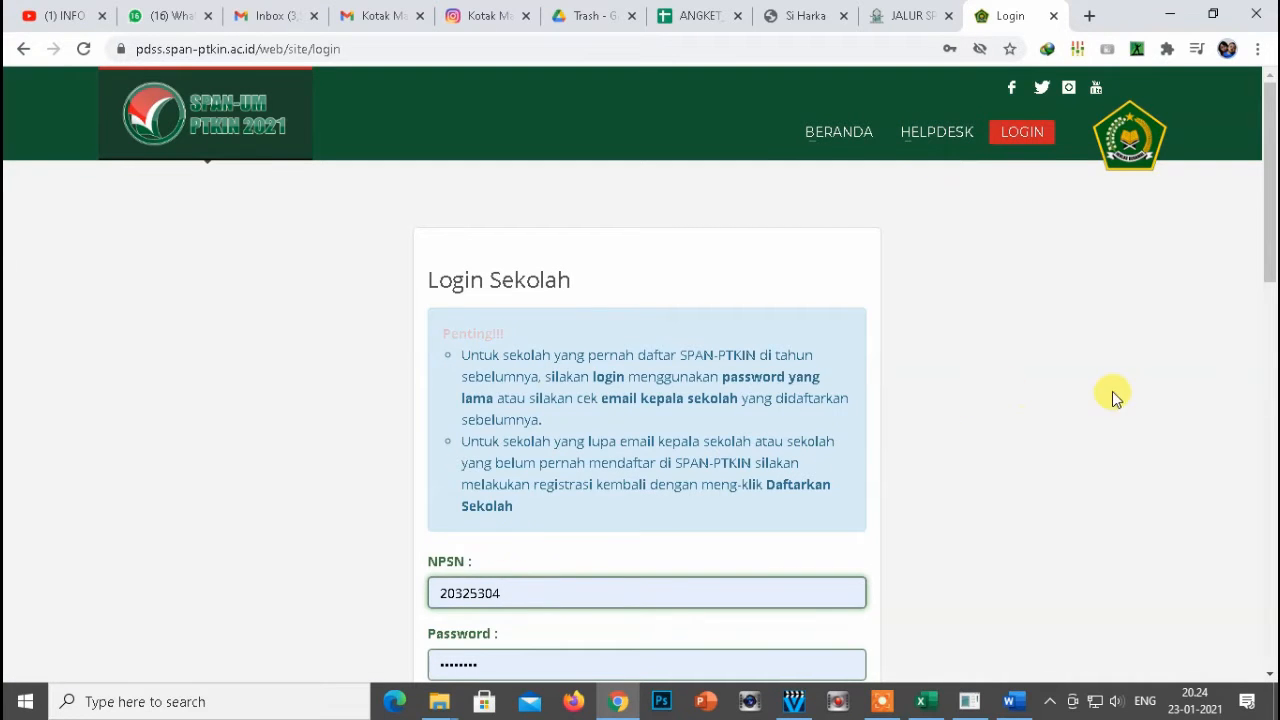
scroll(1121, 397, down, 4)
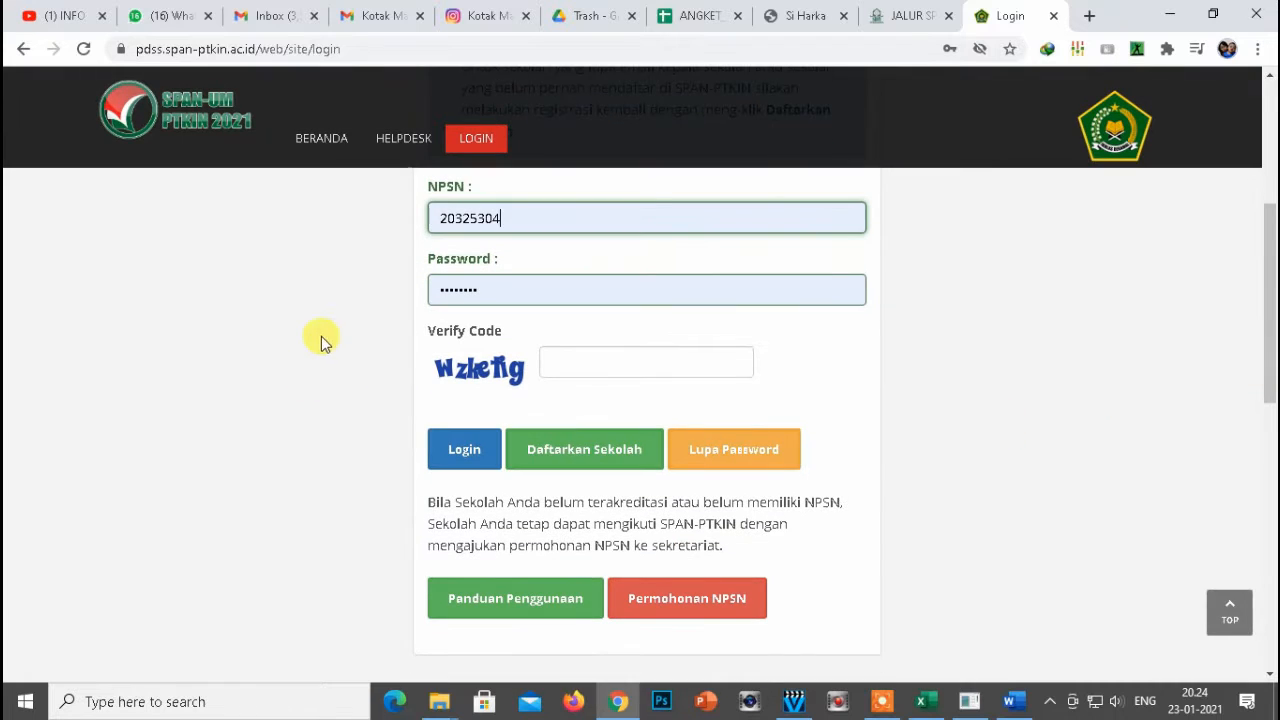
click(583, 364)
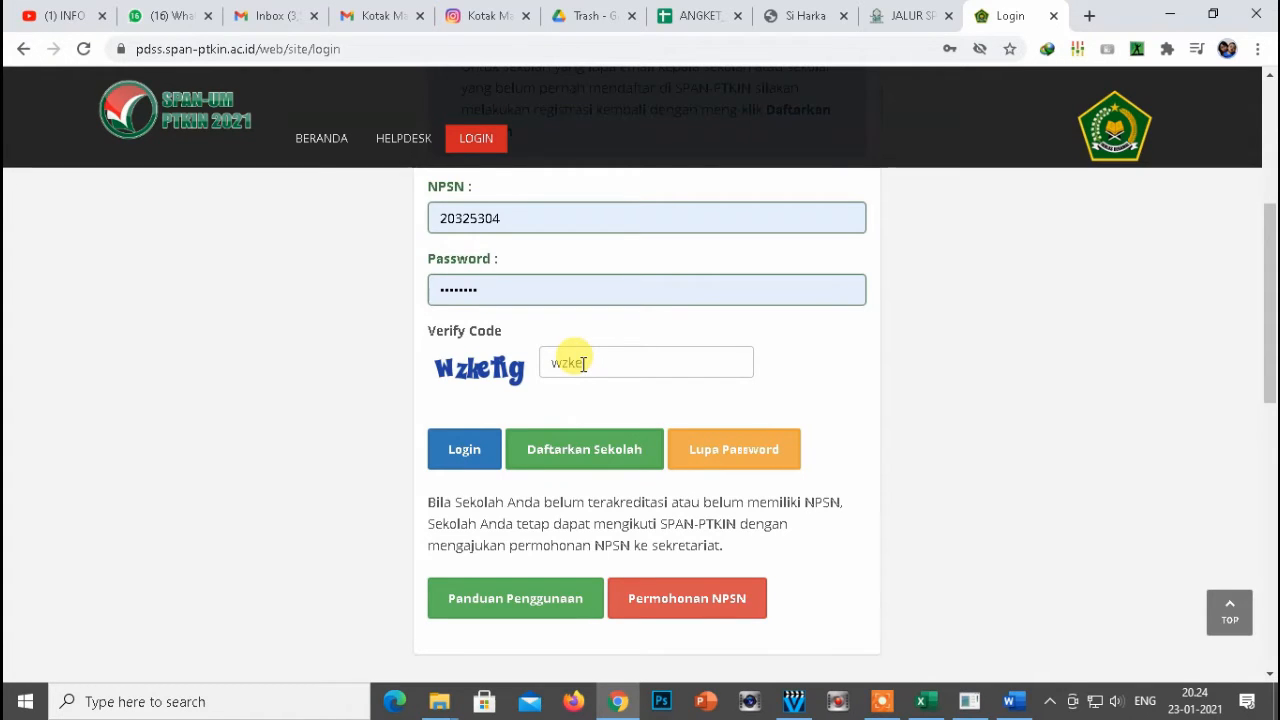
click(465, 451)
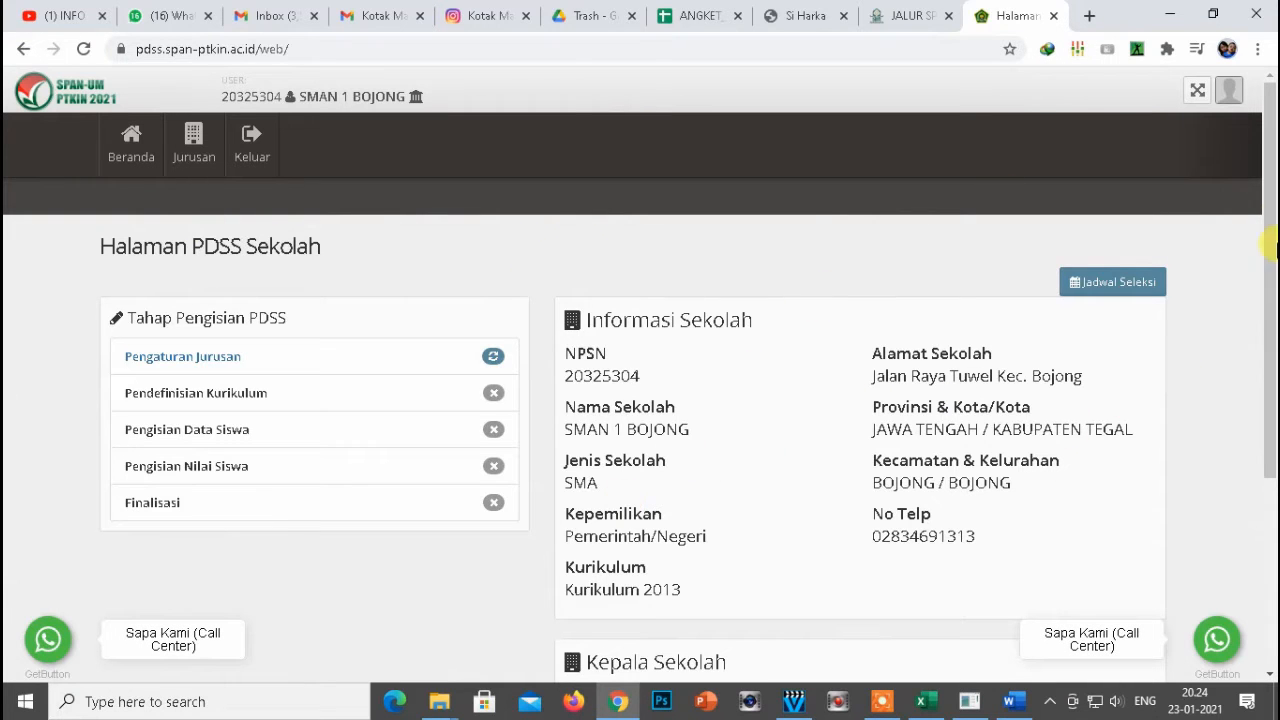
Review the school and headmaster information on the PDSS school page and open the Pengaturan Jurusan stage
drag(1262, 271, 1270, 425)
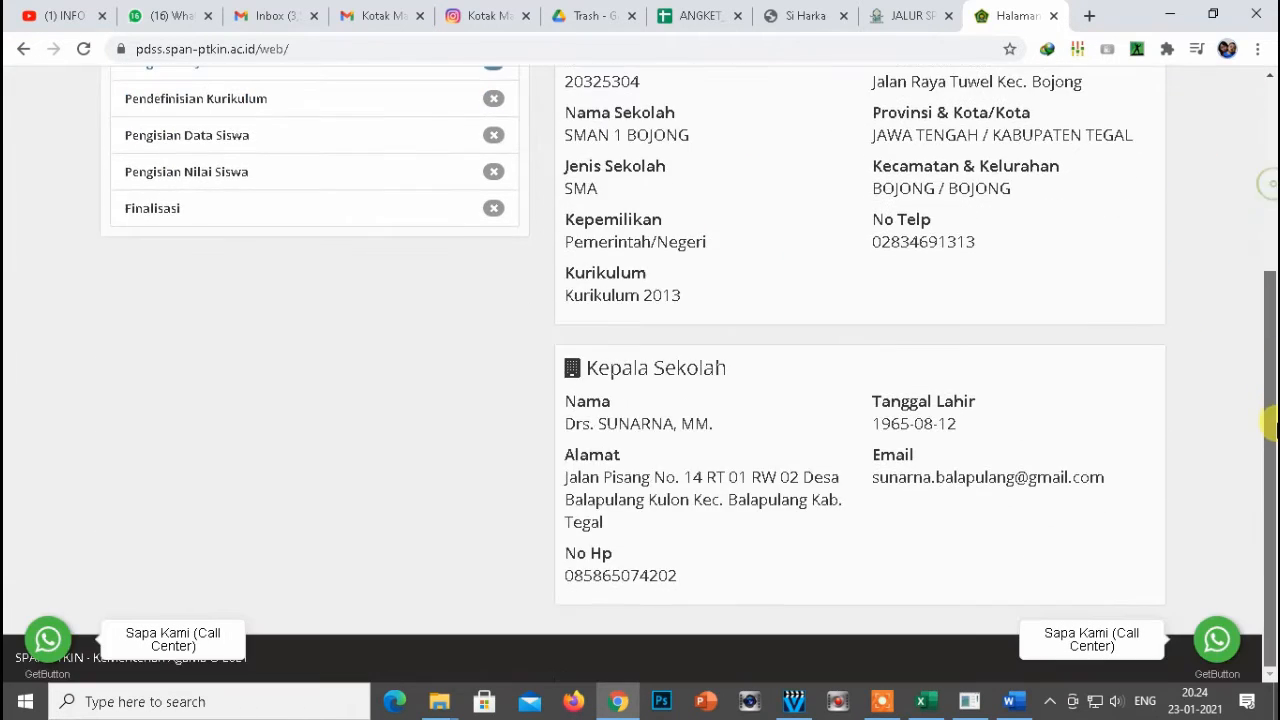
drag(1270, 330, 1270, 140)
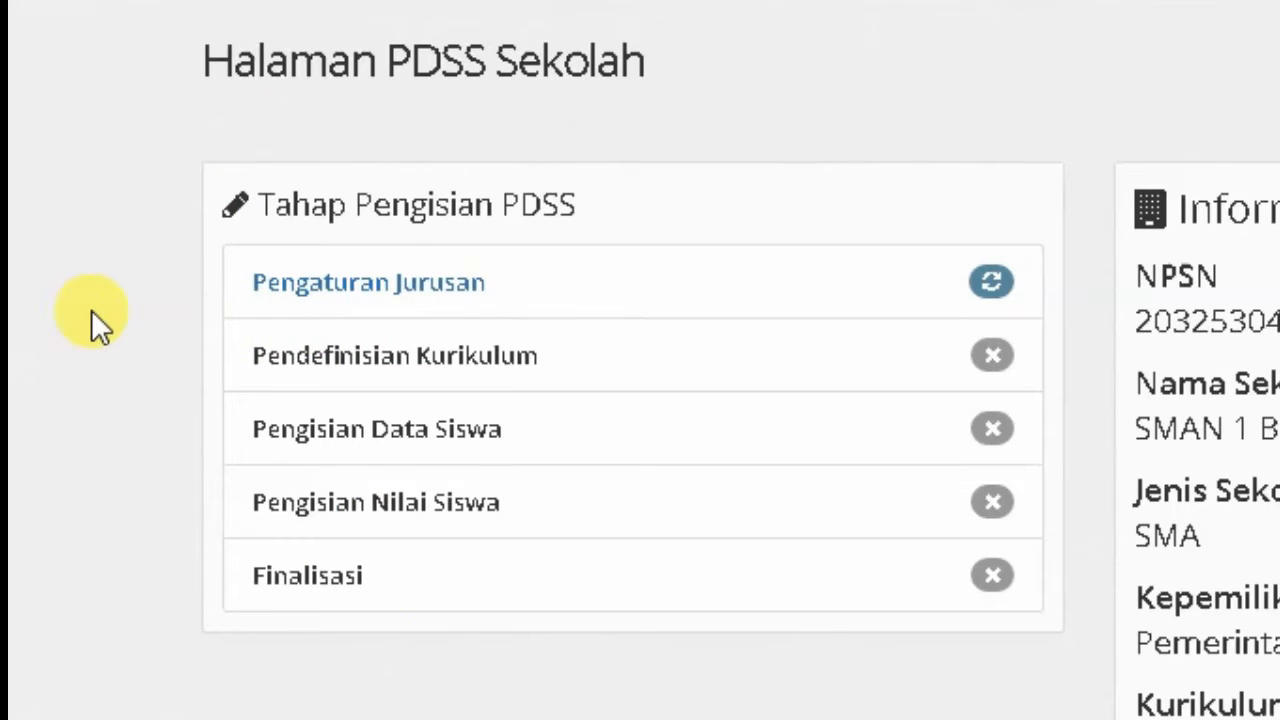
click(437, 288)
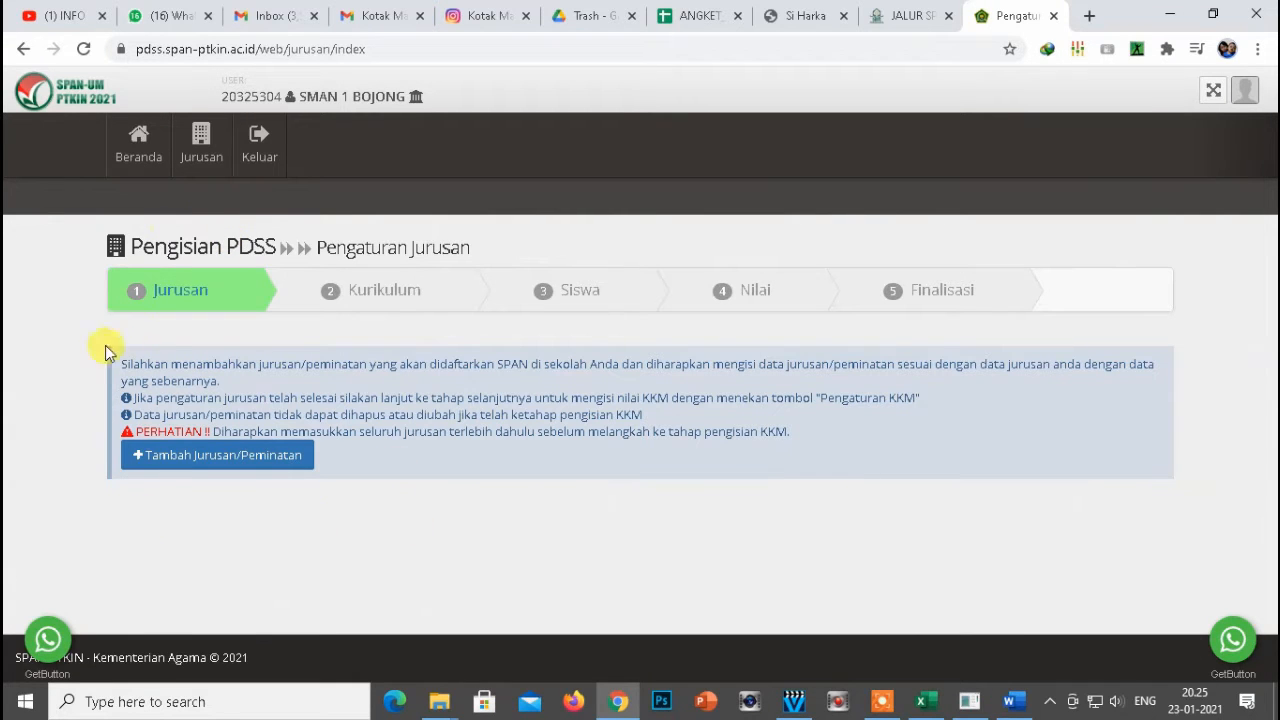
Start a new Jurusan/Peminatan entry with Kode Jurusan IPA, Jenis Reguler and a Masa Belajar of 3 years
click(205, 462)
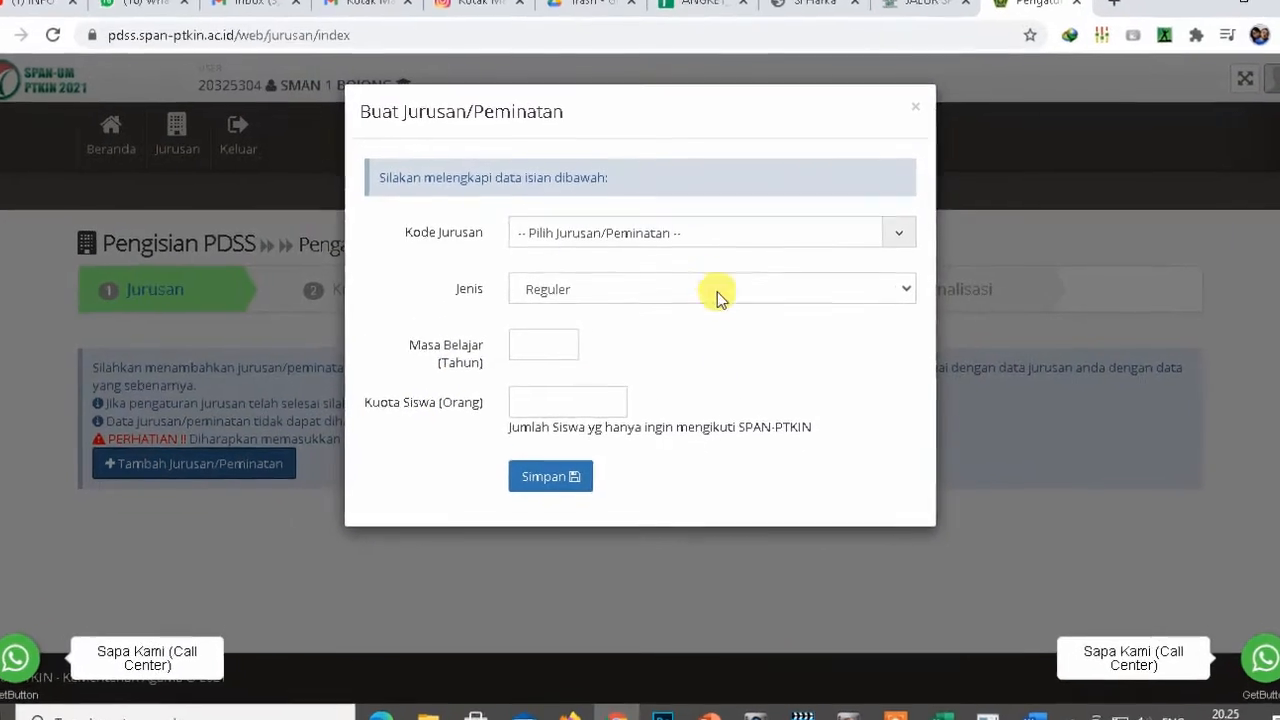
click(624, 236)
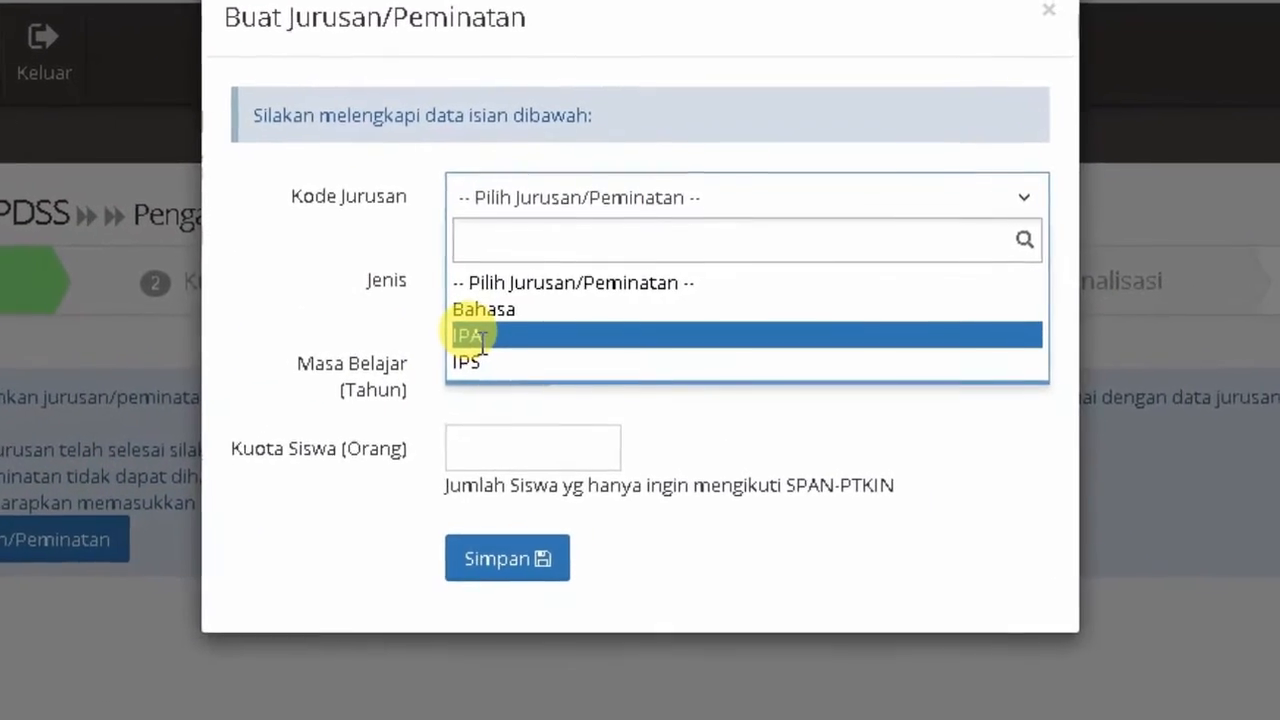
click(491, 331)
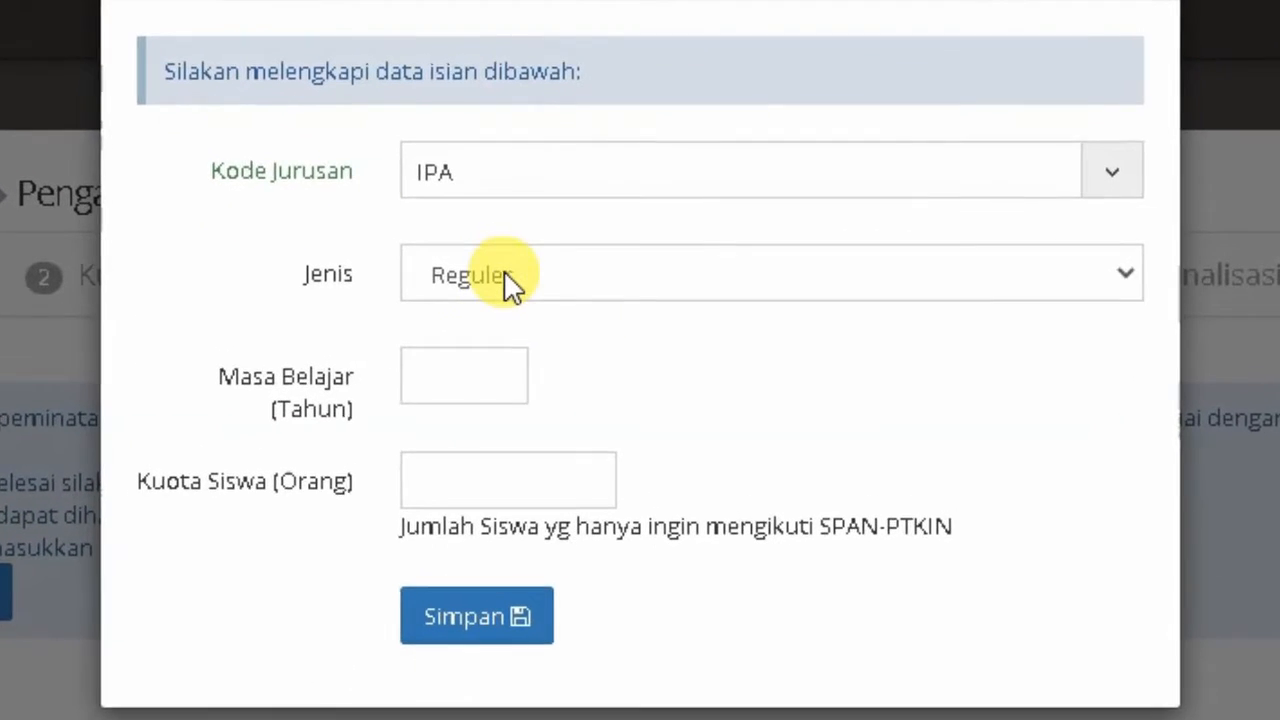
click(503, 276)
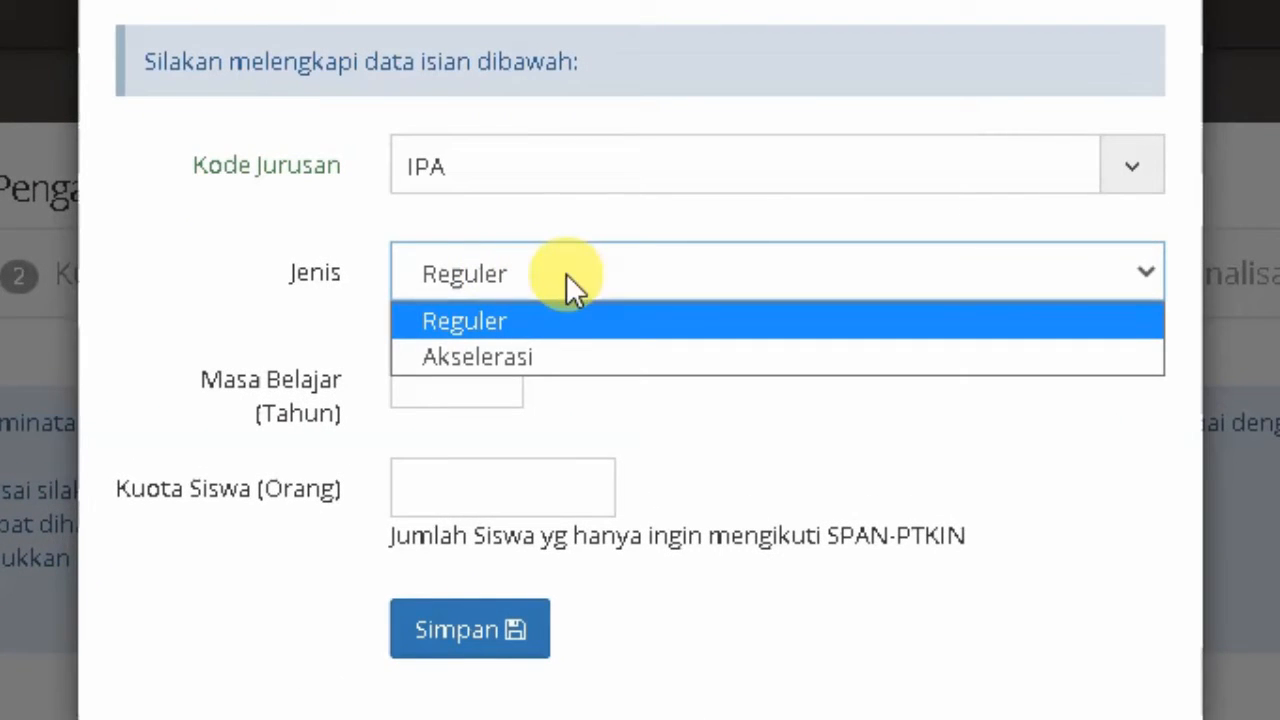
click(532, 325)
click(470, 378)
text(3)
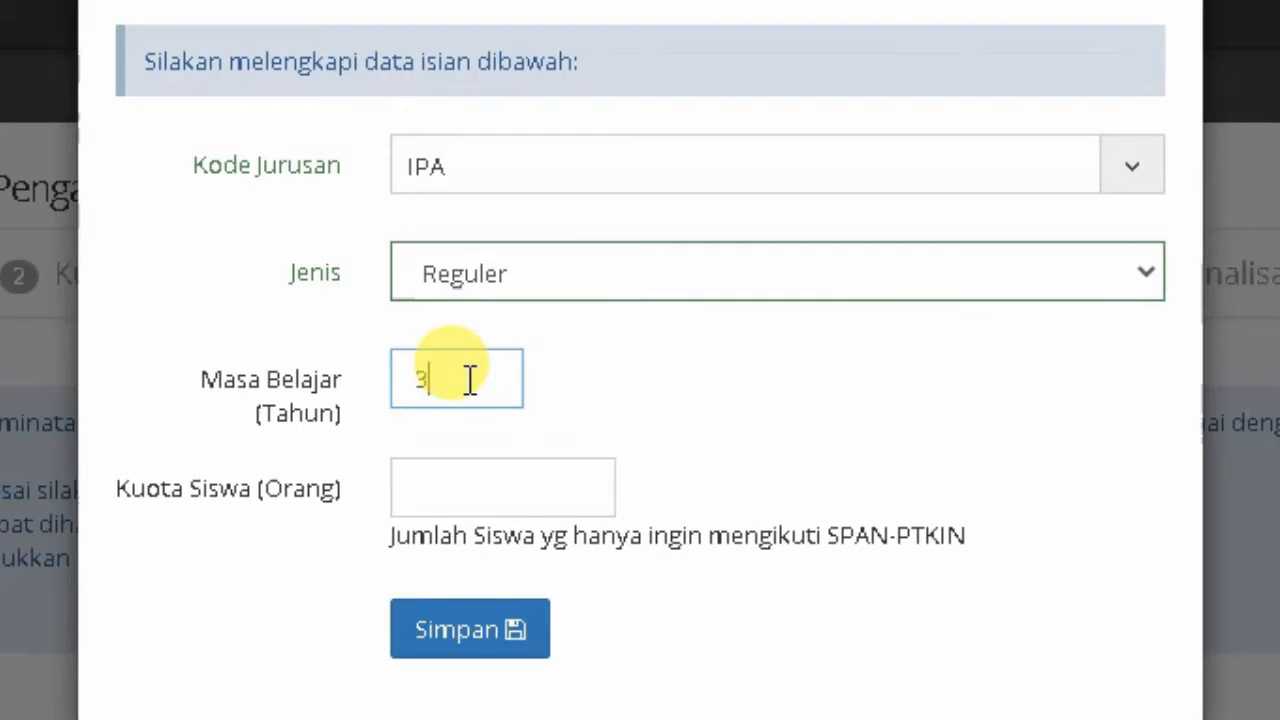
click(514, 490)
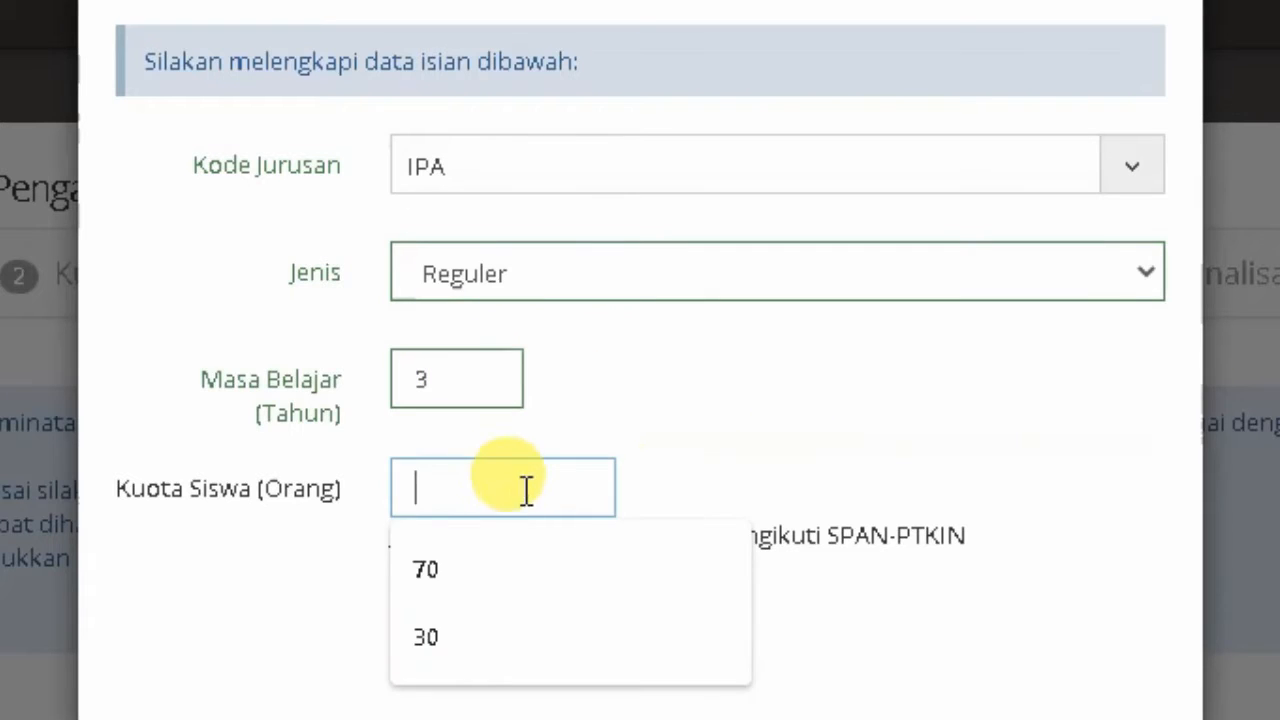
click(926, 423)
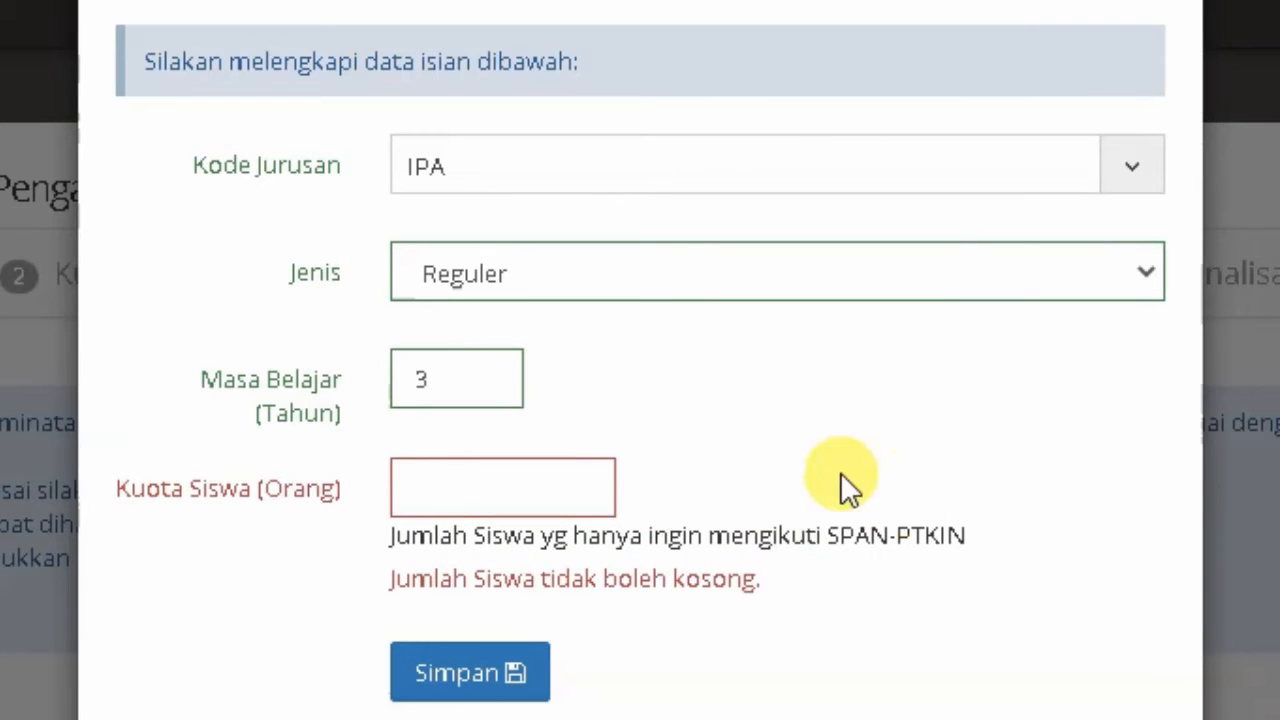
click(480, 488)
click(803, 410)
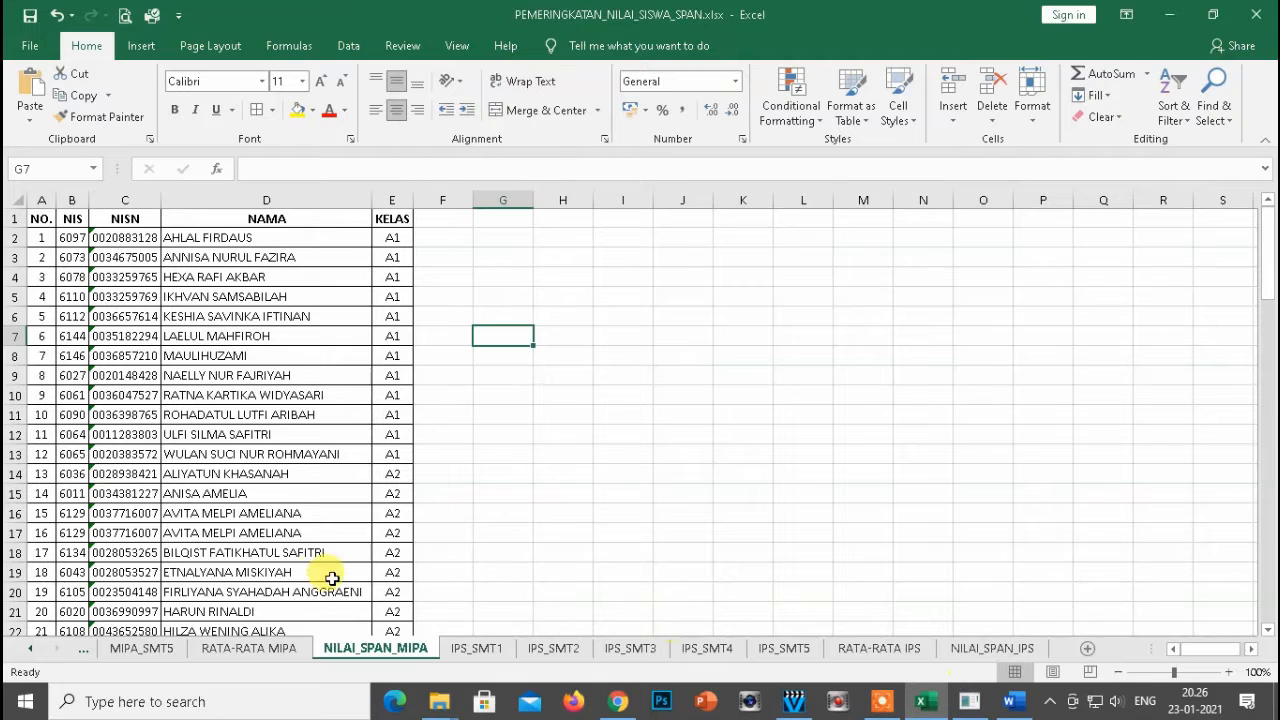
In the Excel workbook PEMERINGKATAN_NILAI_SISWA_SPAN.xlsx, check the last row number of the student list on the NILAI_SPAN_MIPA sheet
click(286, 530)
scroll(140, 449, down, 18)
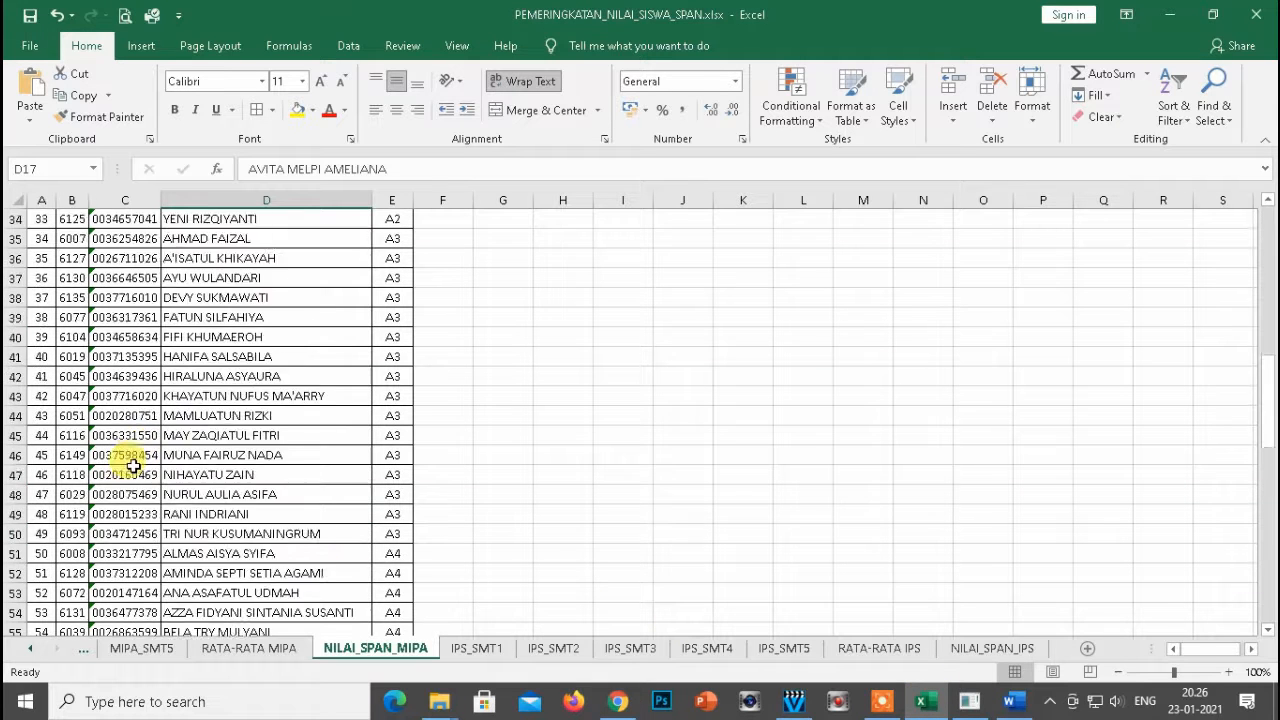
scroll(119, 483, down, 5)
scroll(100, 440, up, 2)
click(41, 337)
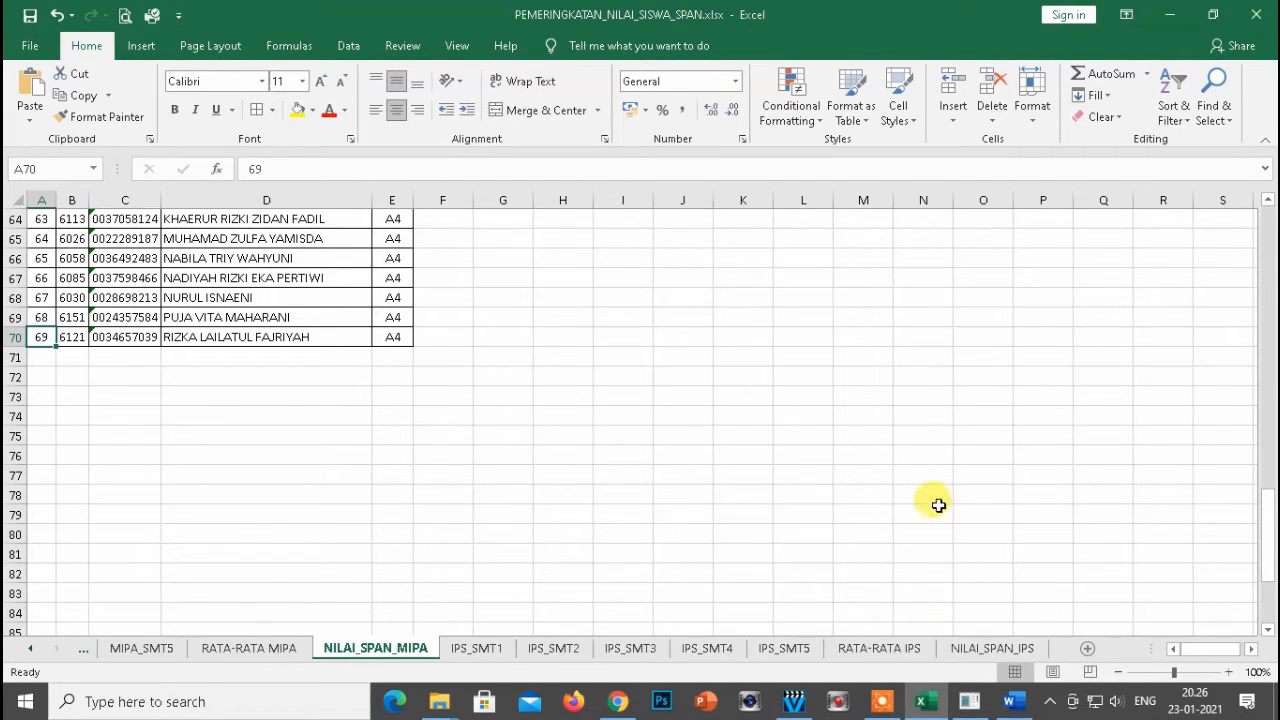
Check the end of the student list on the NILAI_SPAN_IPS sheet for the number of IPS students
click(878, 648)
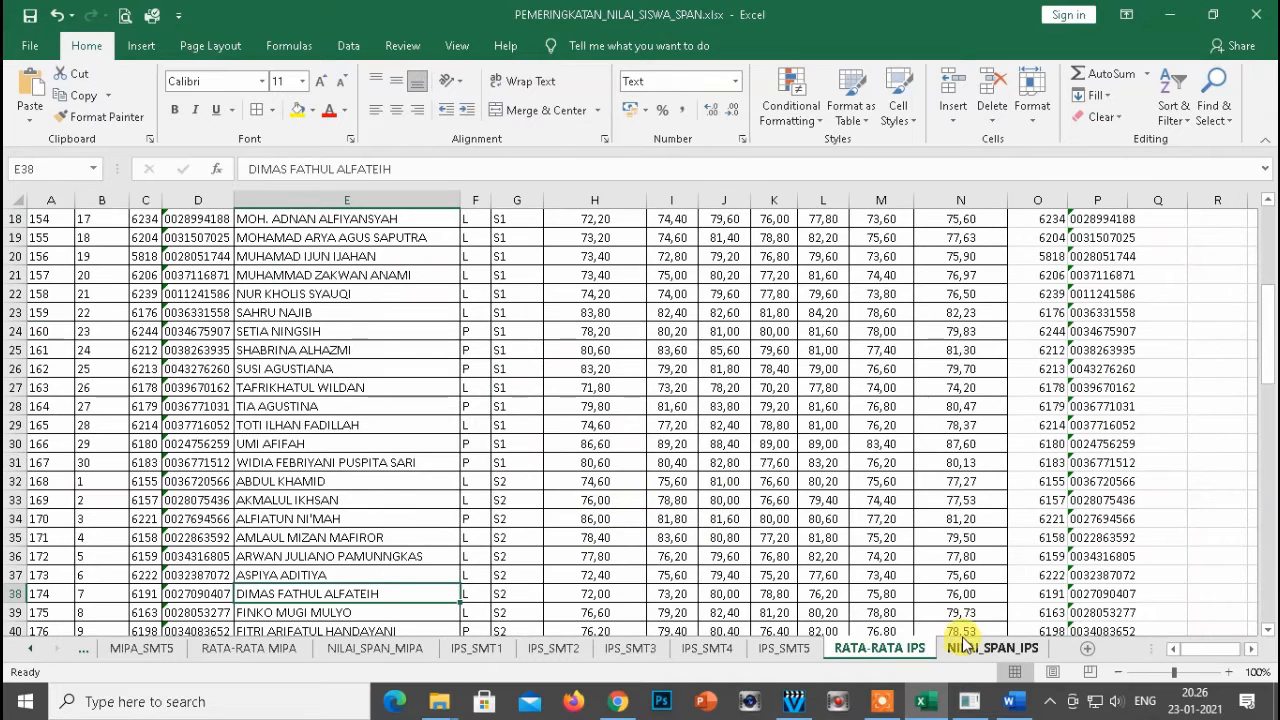
click(962, 645)
scroll(135, 468, down, 4)
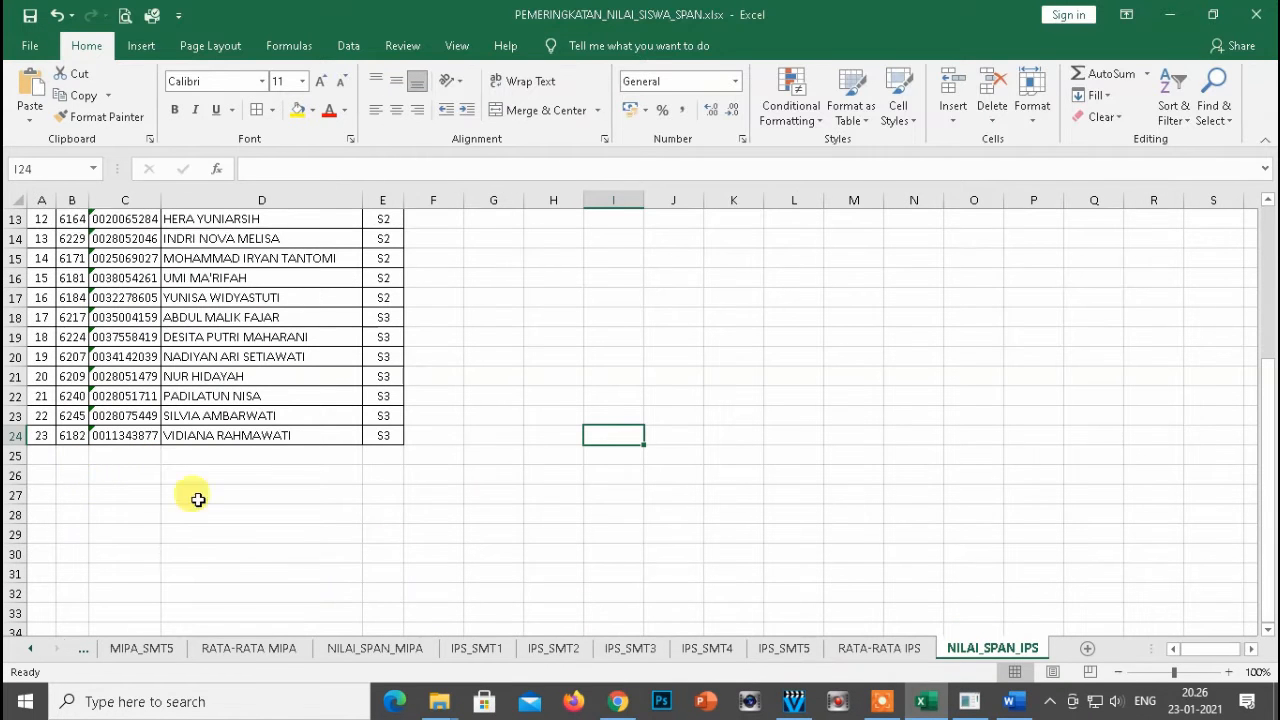
Return to the browser form, set the Kuota Siswa for IPA to 69 and save the entry
key(alt+Tab)
click(463, 548)
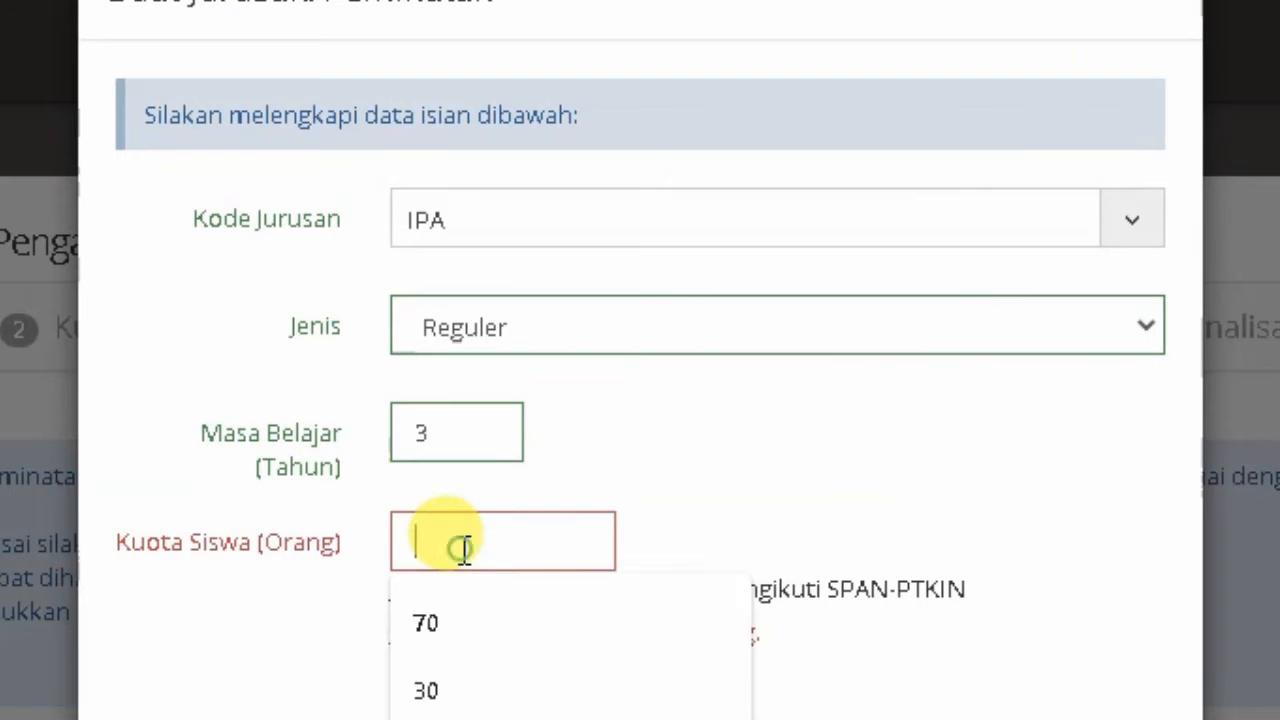
text(6)
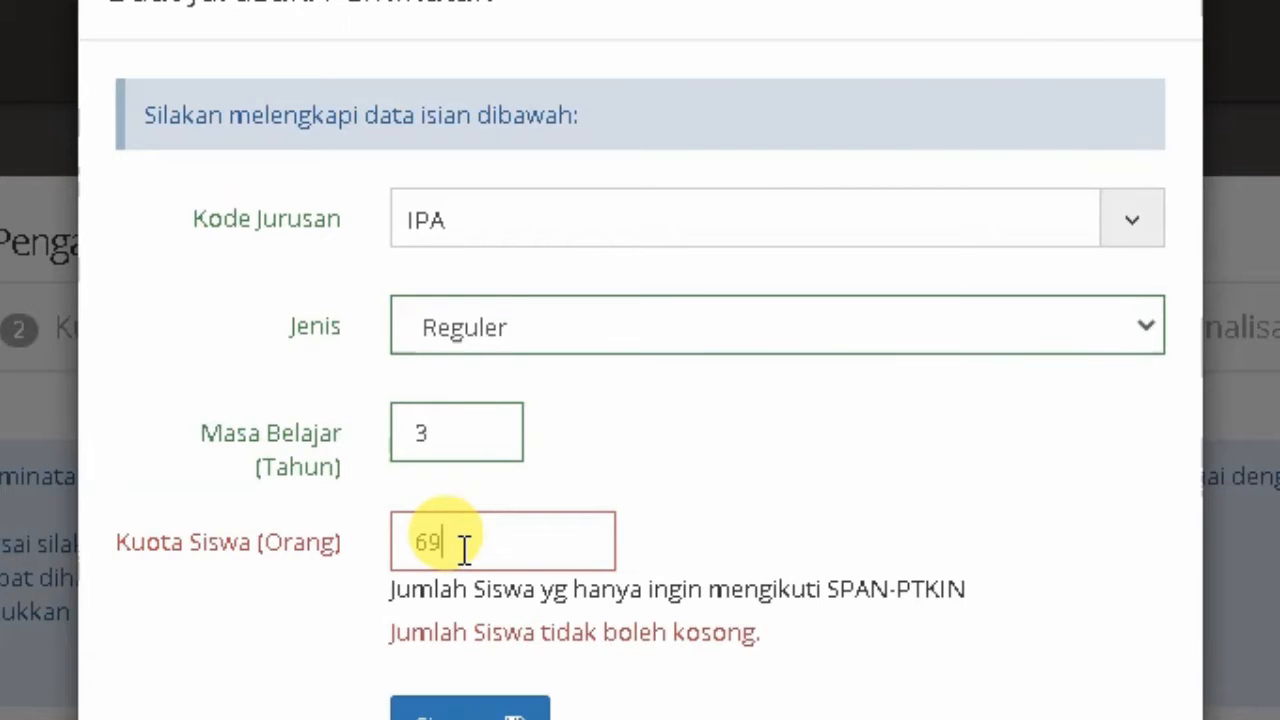
text(9)
click(452, 706)
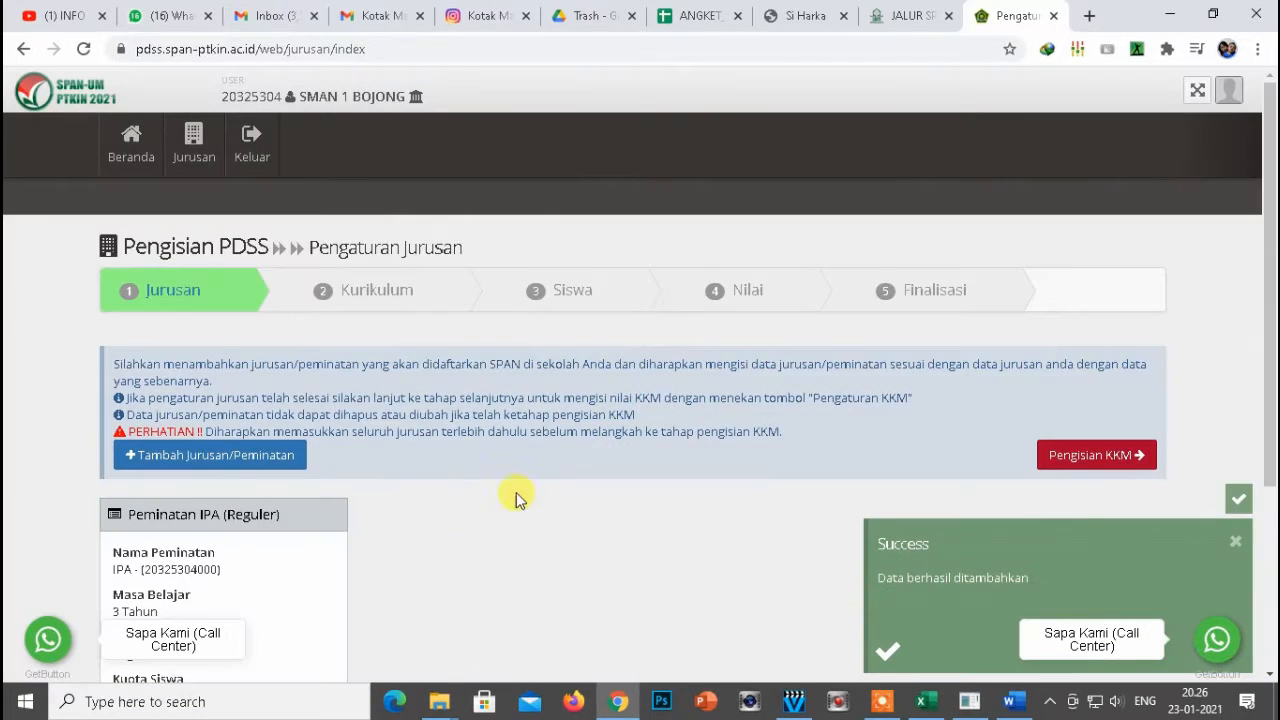
Add and save a second Jurusan/Peminatan entry for IPS, Reguler, with Masa Belajar 3 years and Kuota Siswa 23
scroll(516, 492, down, 2)
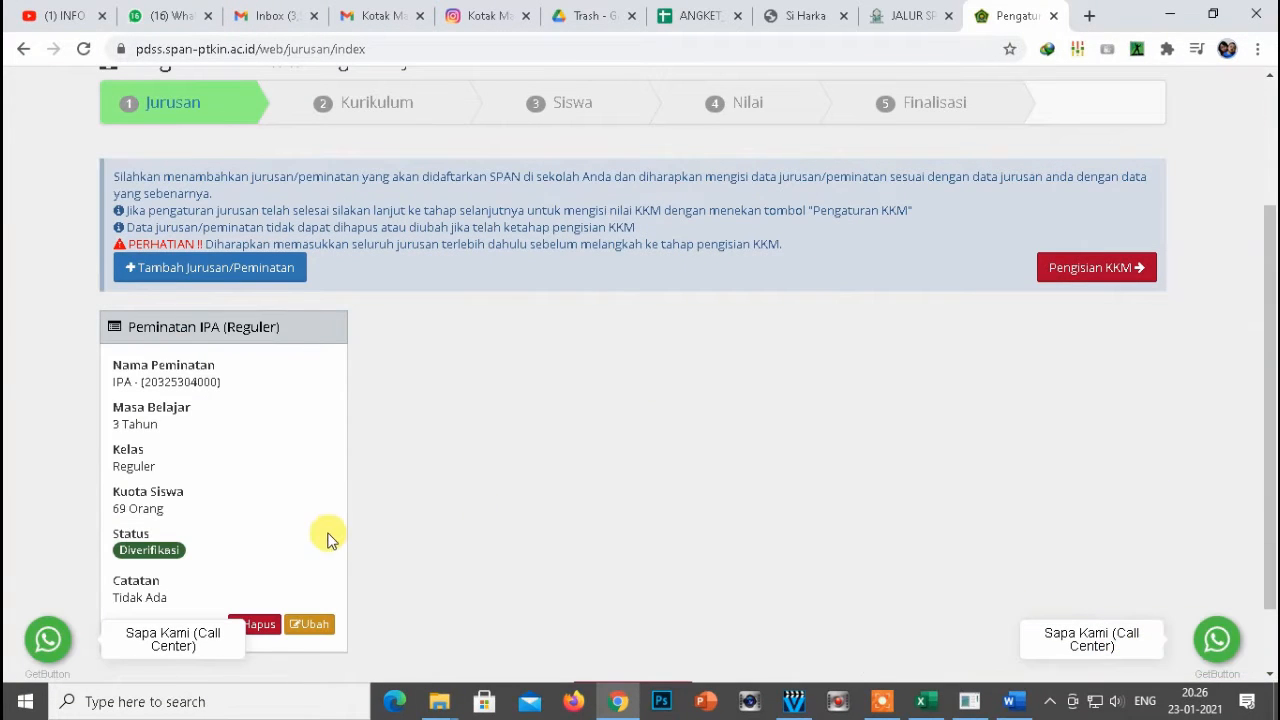
scroll(518, 405, down, 1)
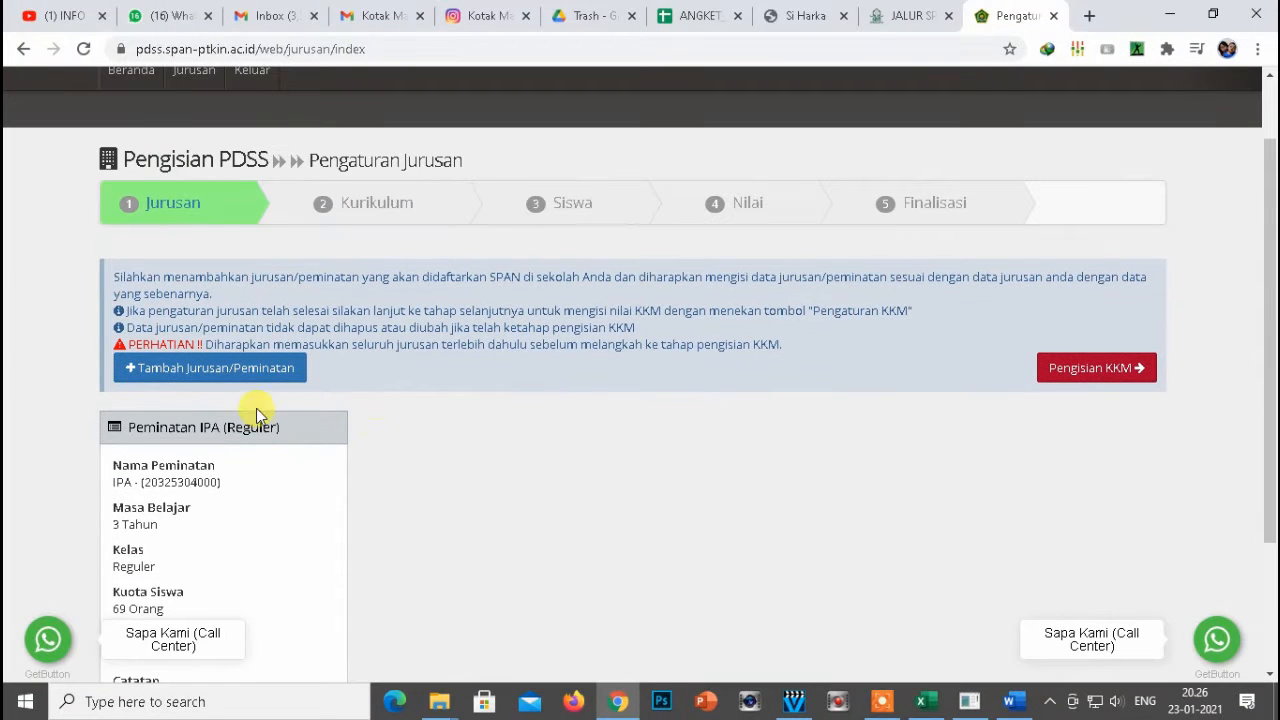
click(241, 378)
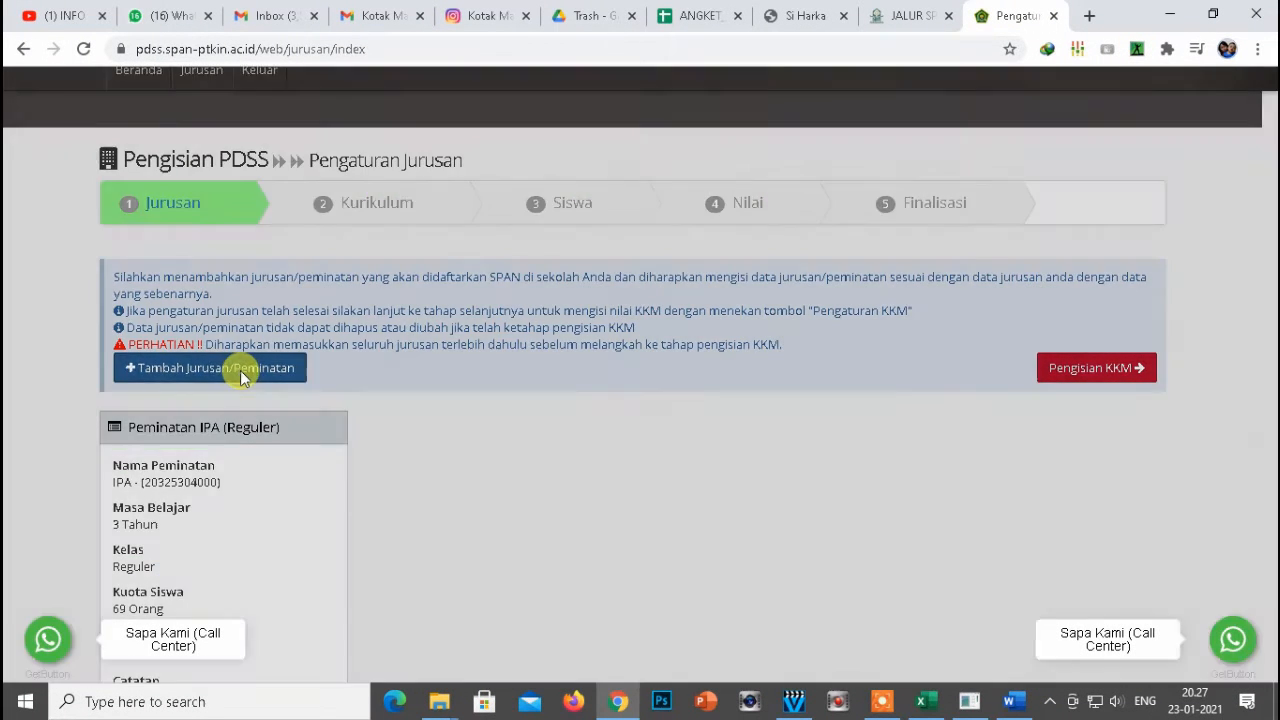
click(588, 245)
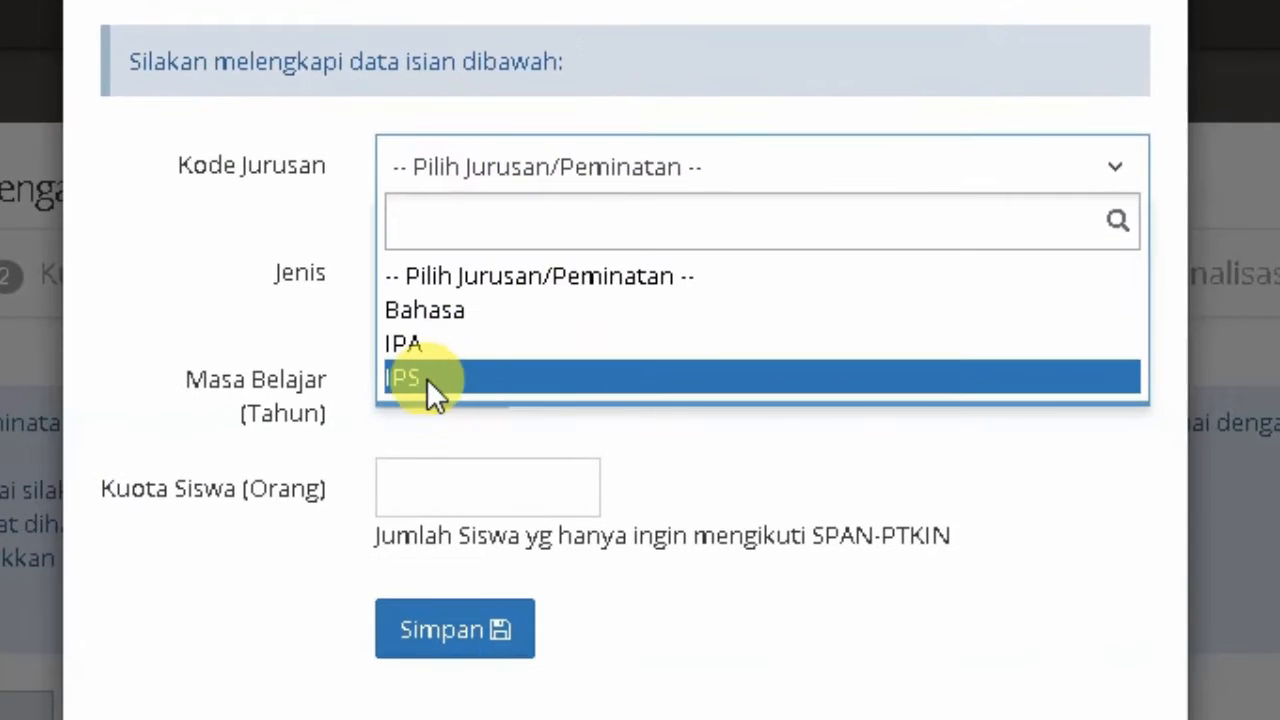
click(427, 378)
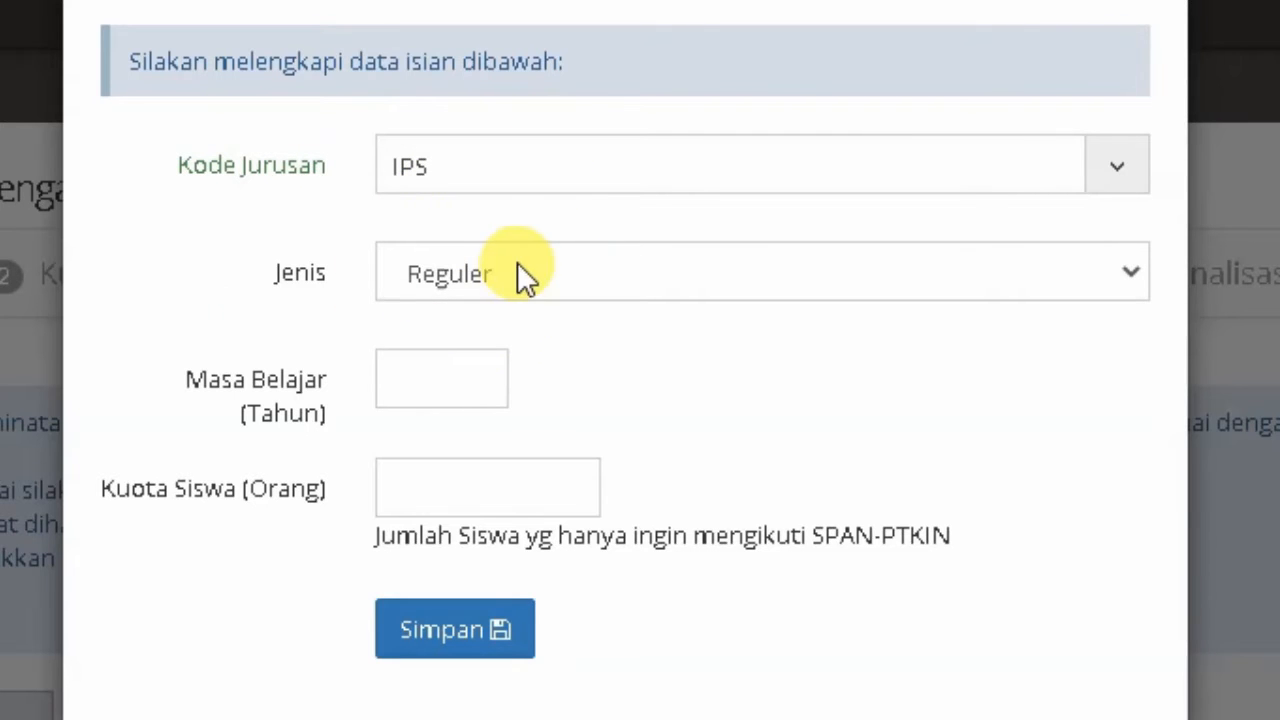
click(443, 372)
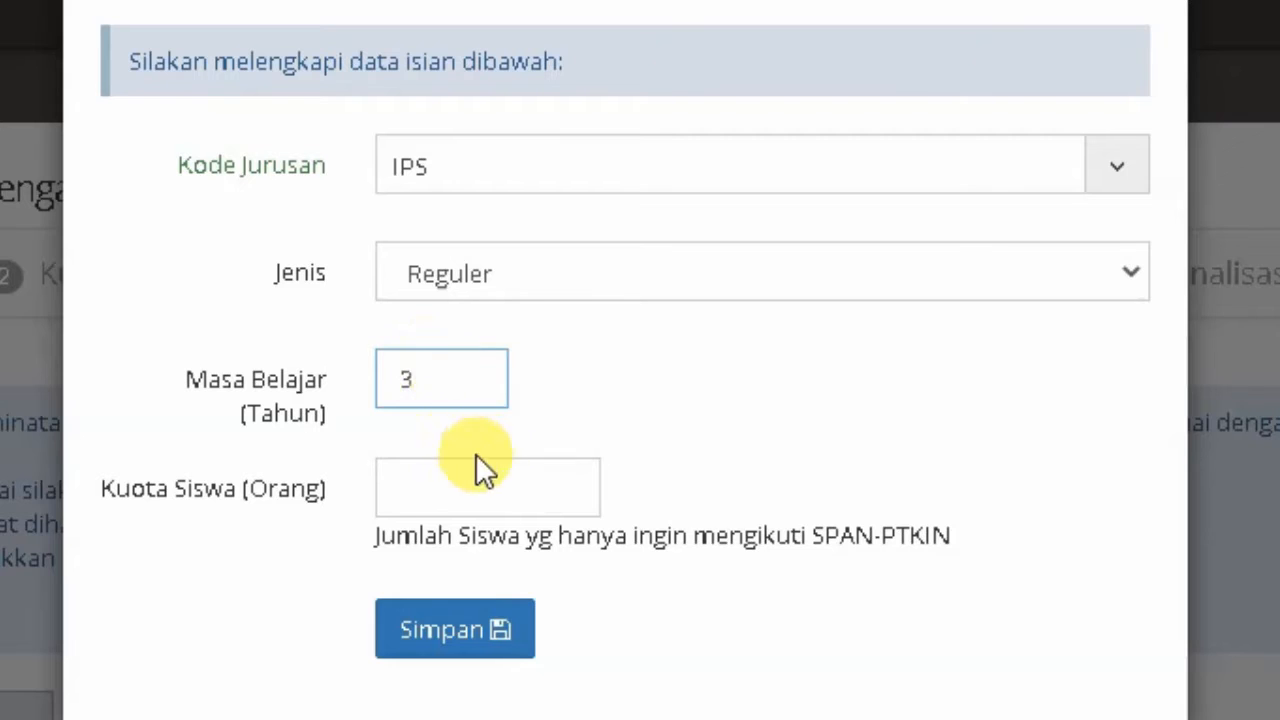
click(433, 490)
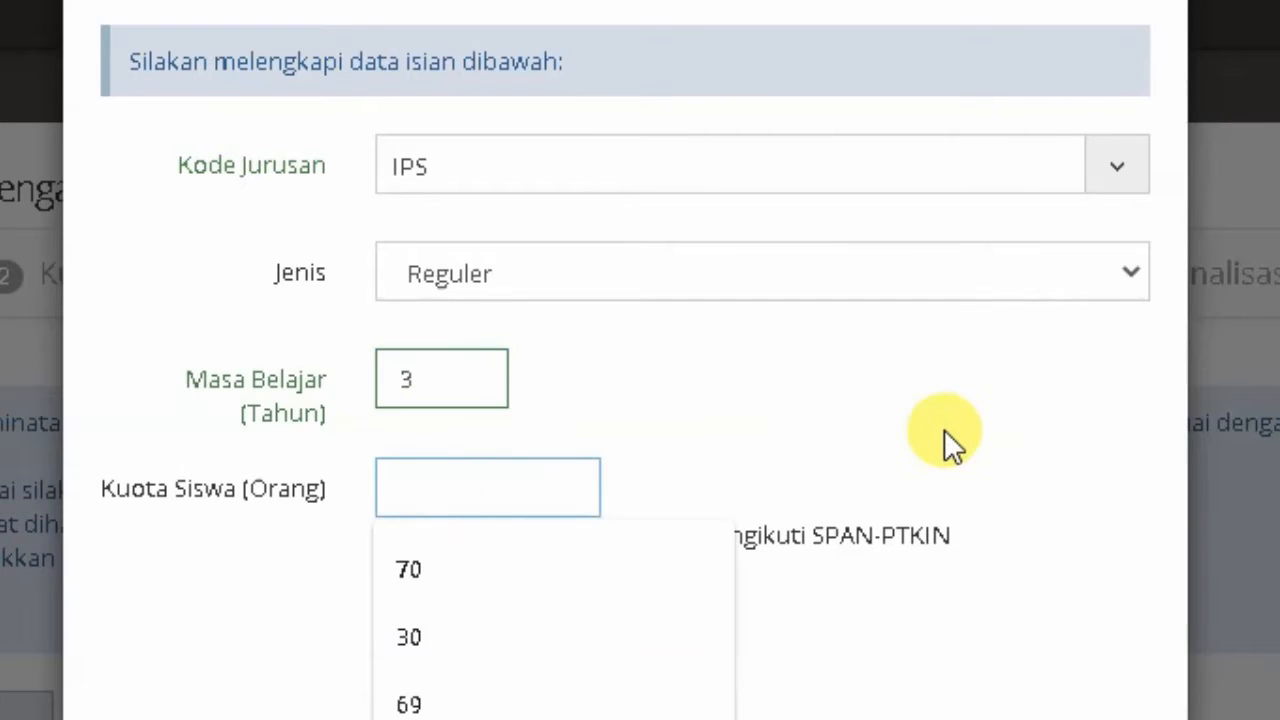
text(23)
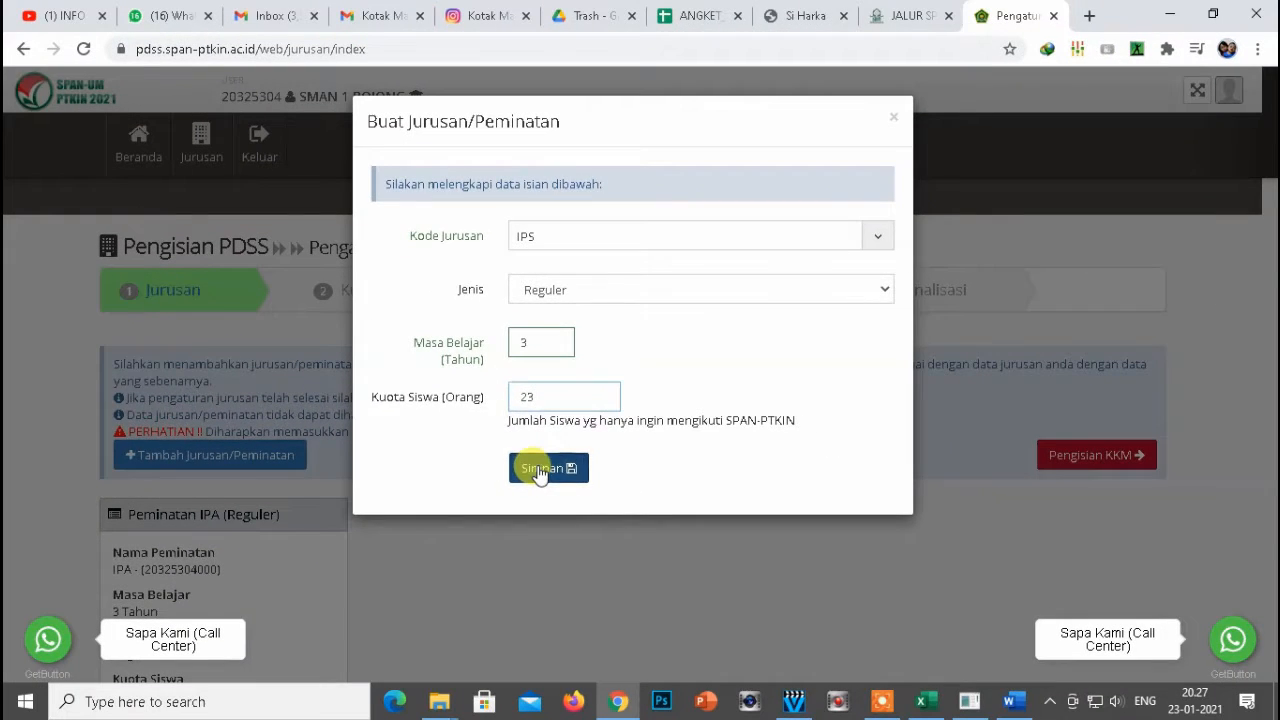
click(505, 528)
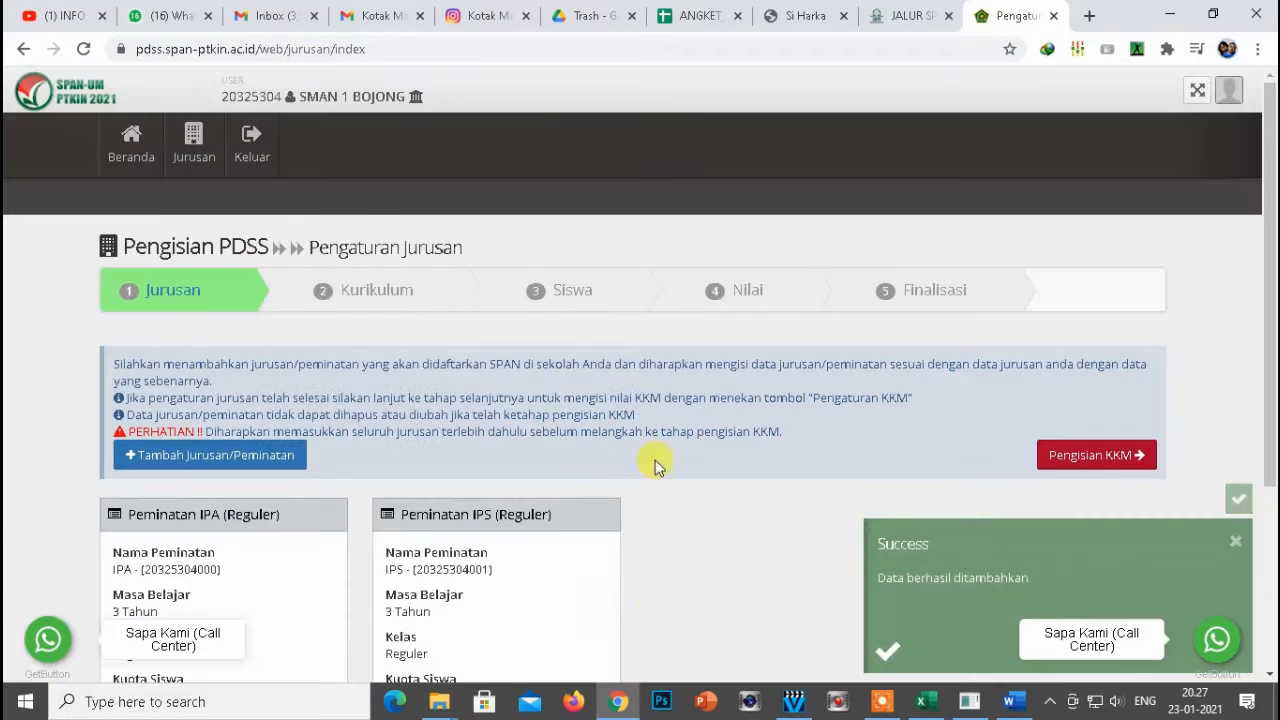
Switch to Excel and recheck the last student numbers on the NILAI_SPAN_IPS and NILAI_SPAN_MIPA sheets
click(925, 701)
click(40, 435)
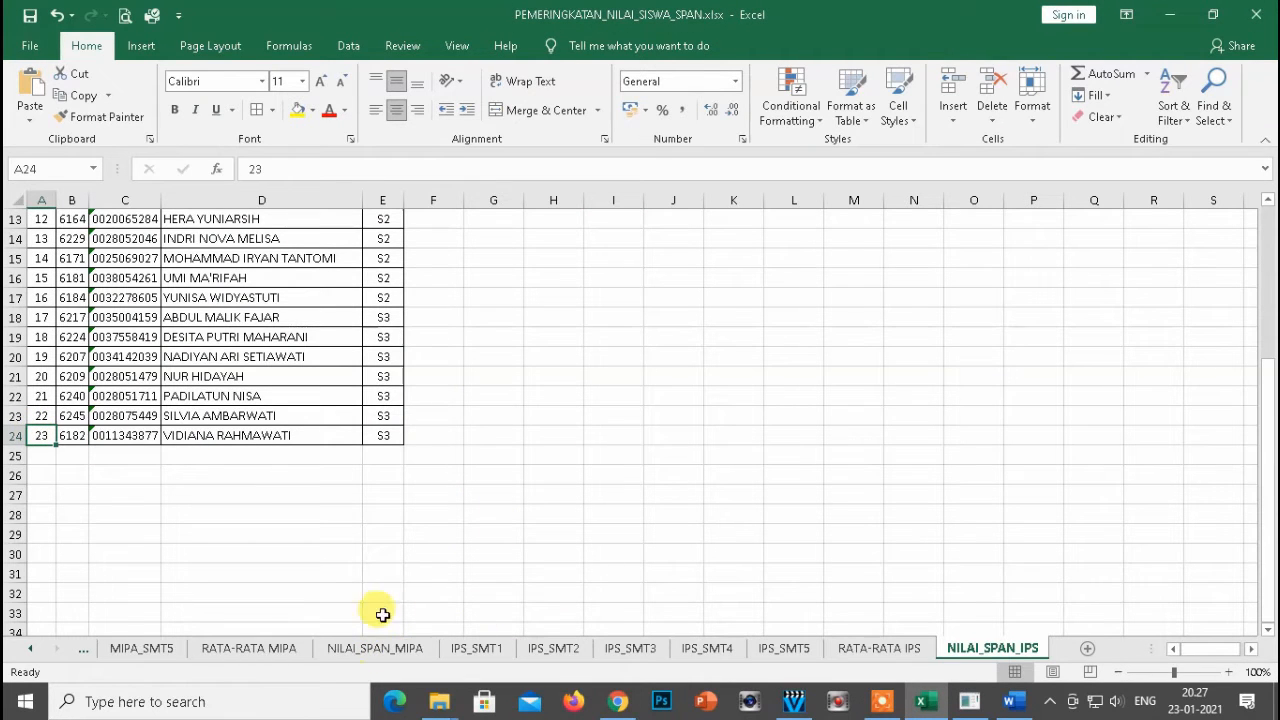
click(250, 650)
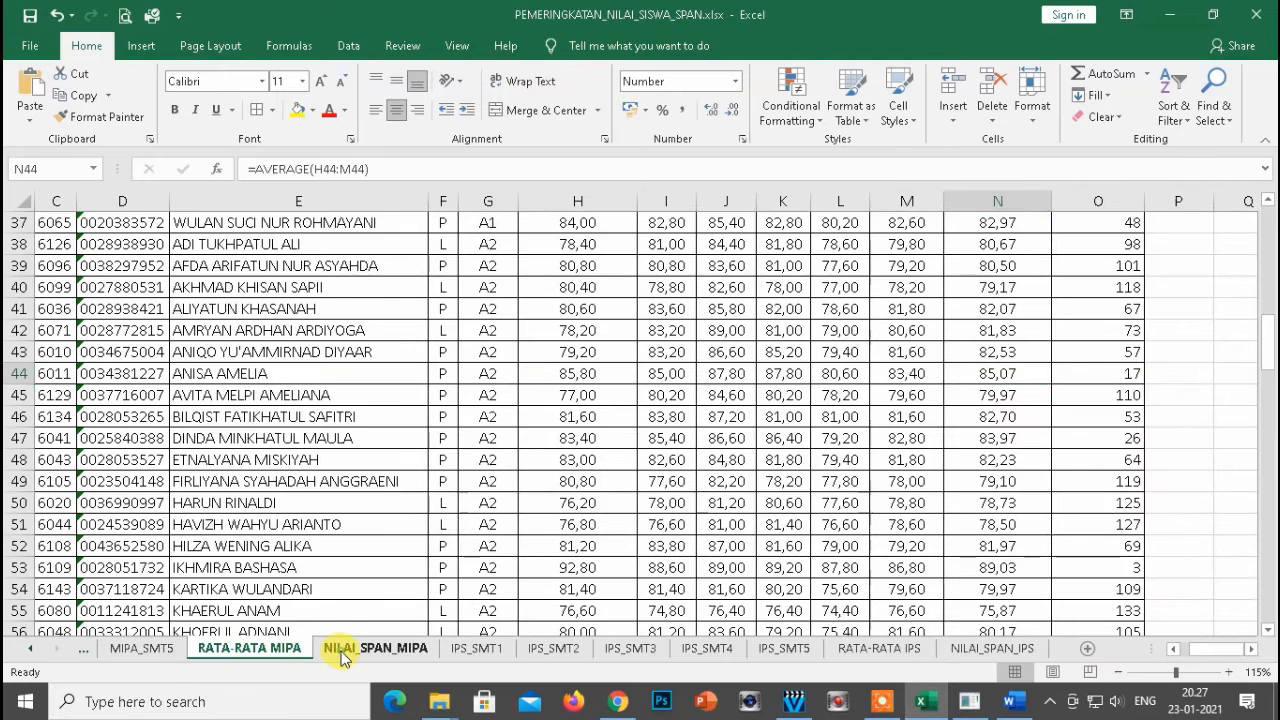
click(340, 649)
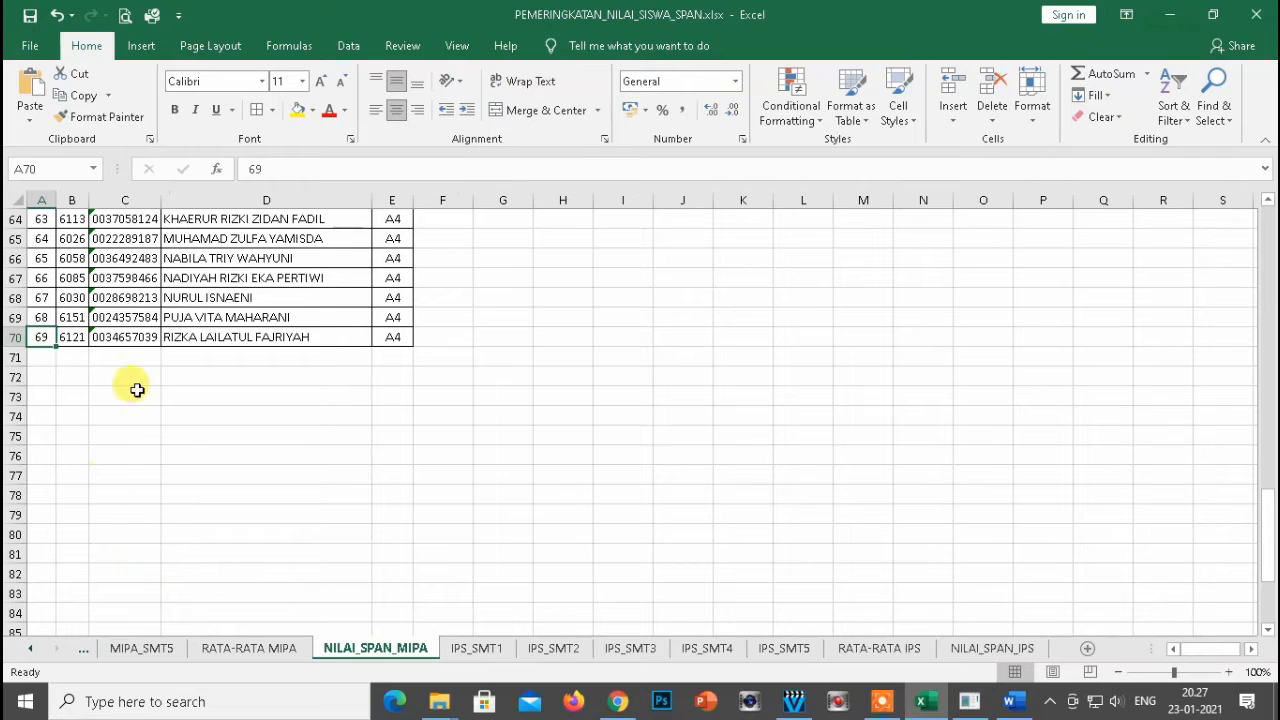
Switch back to the browser and review the IPA and IPS entries and the instructions on the Pengaturan Jurusan page
click(618, 701)
scroll(774, 536, down, 3)
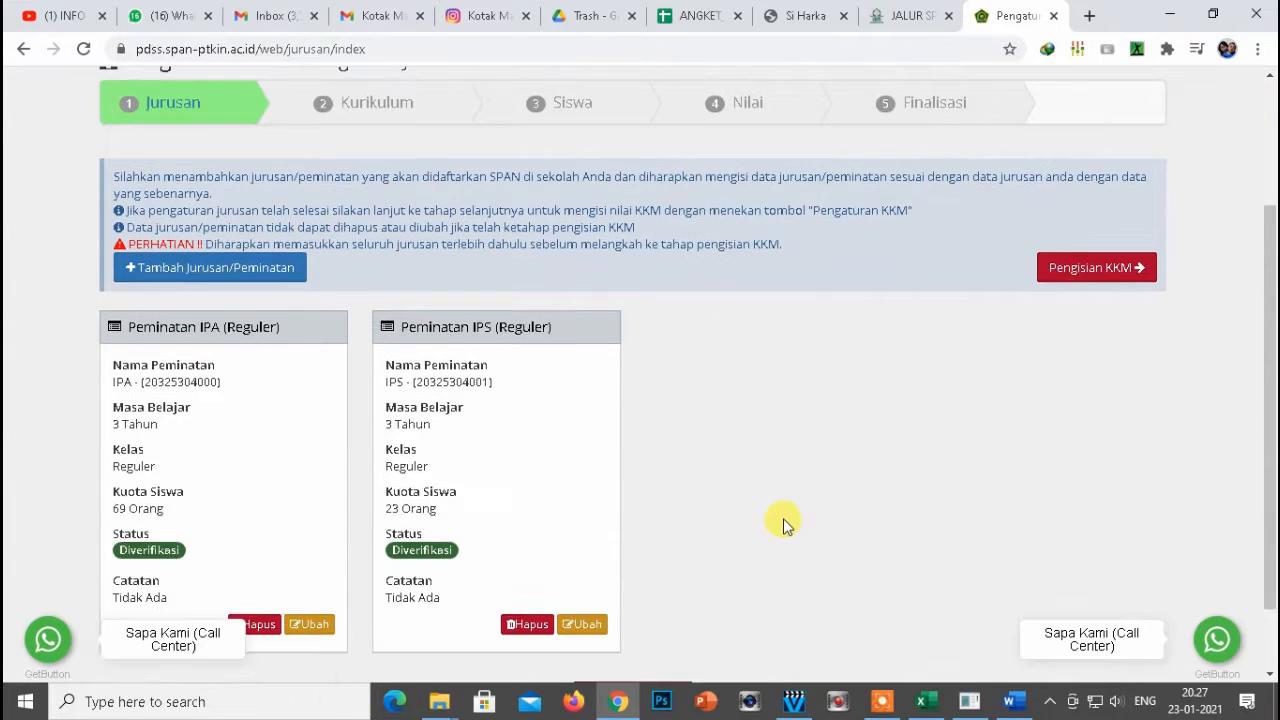
scroll(780, 510, up, 3)
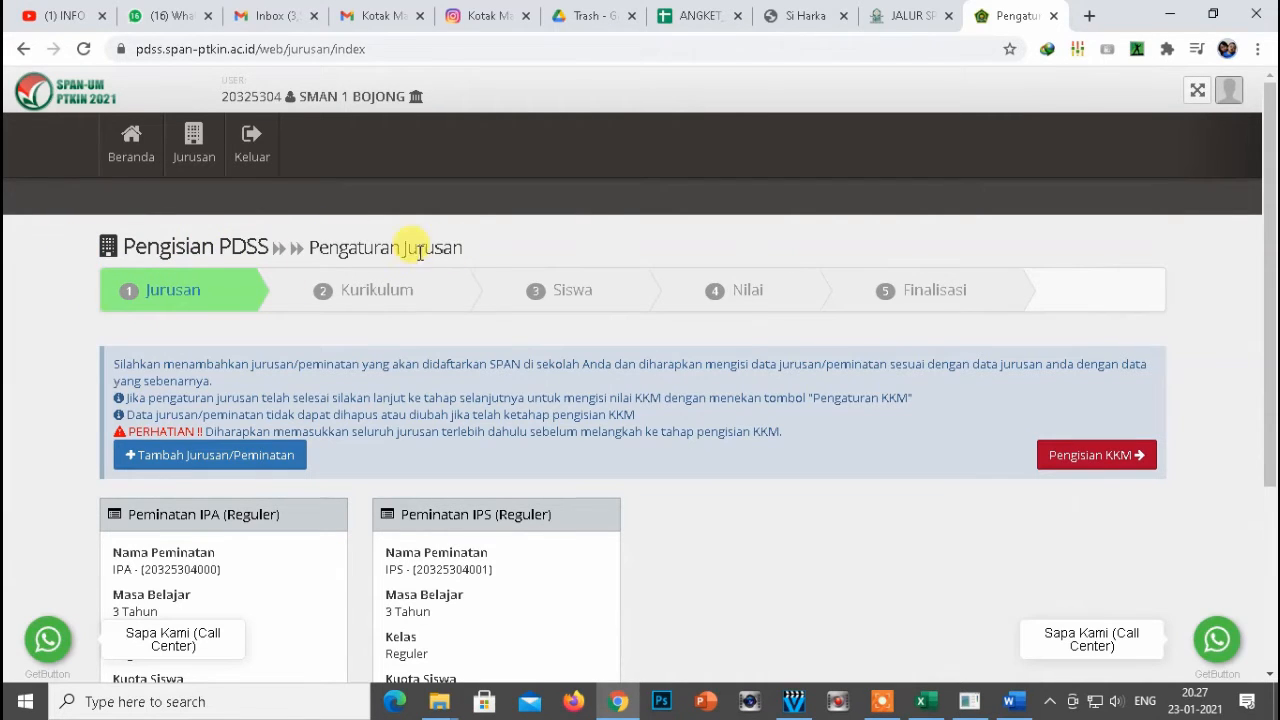
drag(302, 251, 423, 248)
click(731, 605)
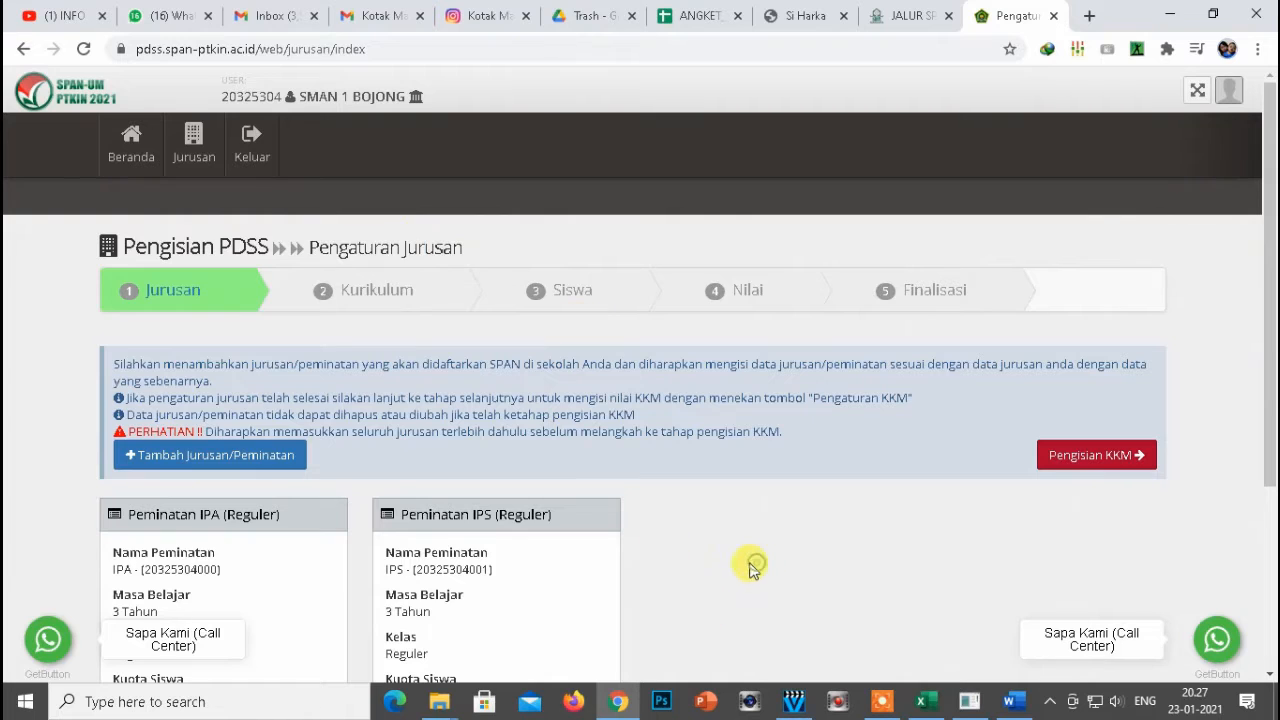
scroll(754, 568, down, 3)
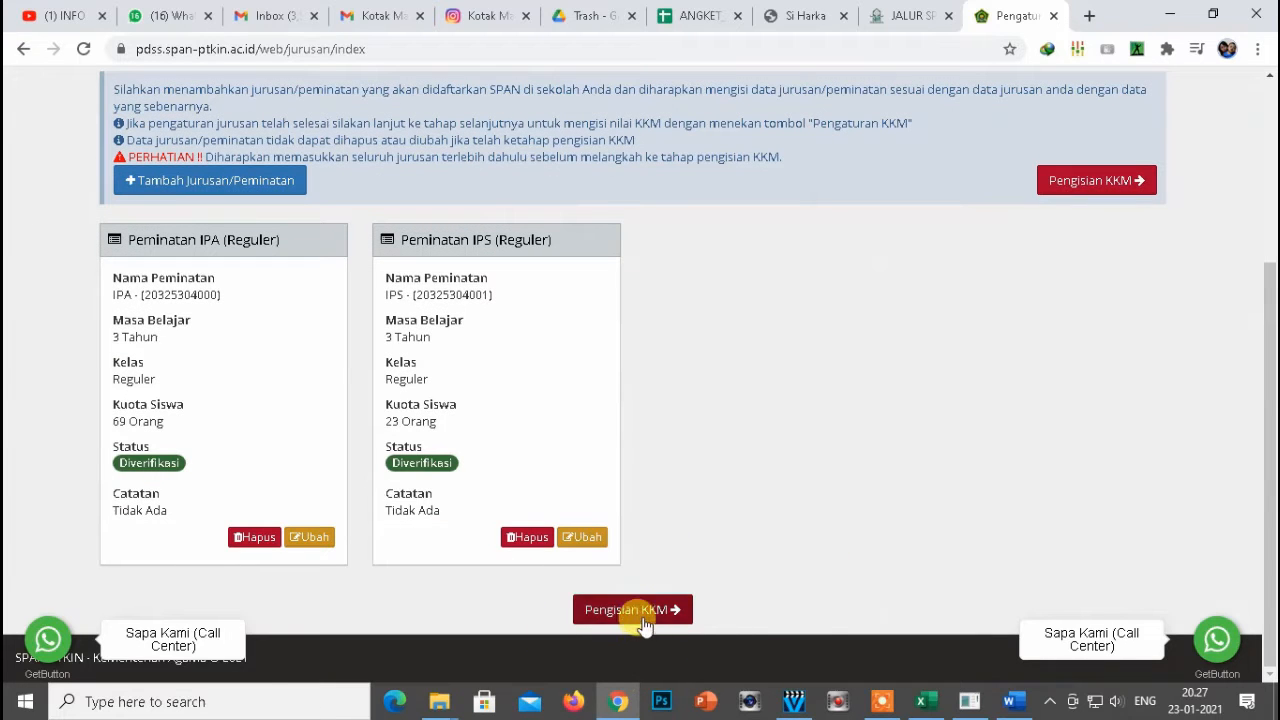
scroll(782, 496, up, 2)
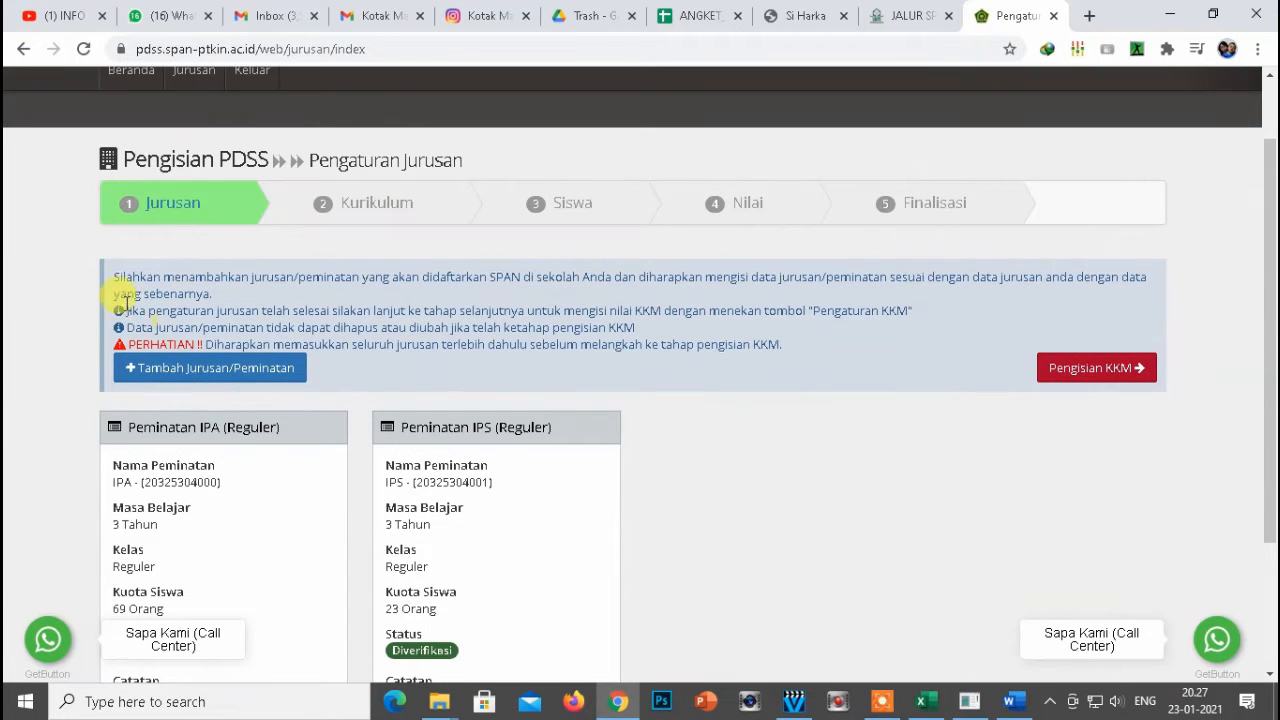
drag(114, 268, 830, 358)
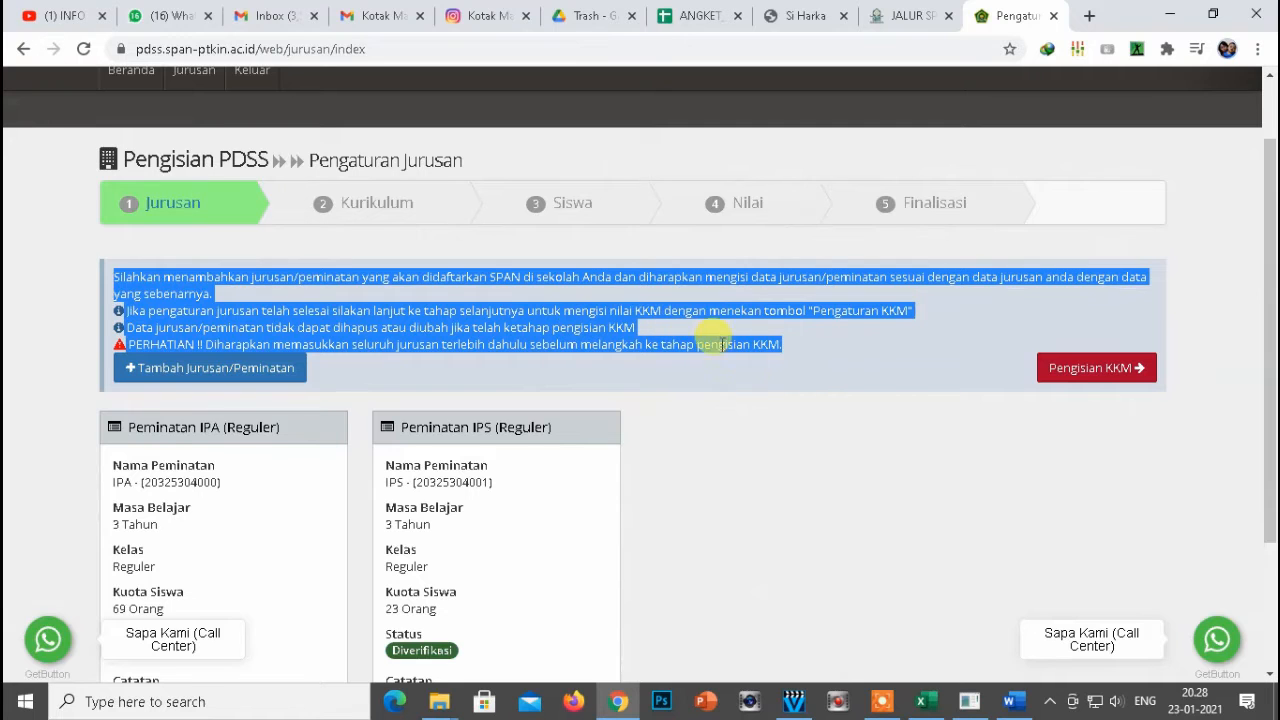
click(818, 385)
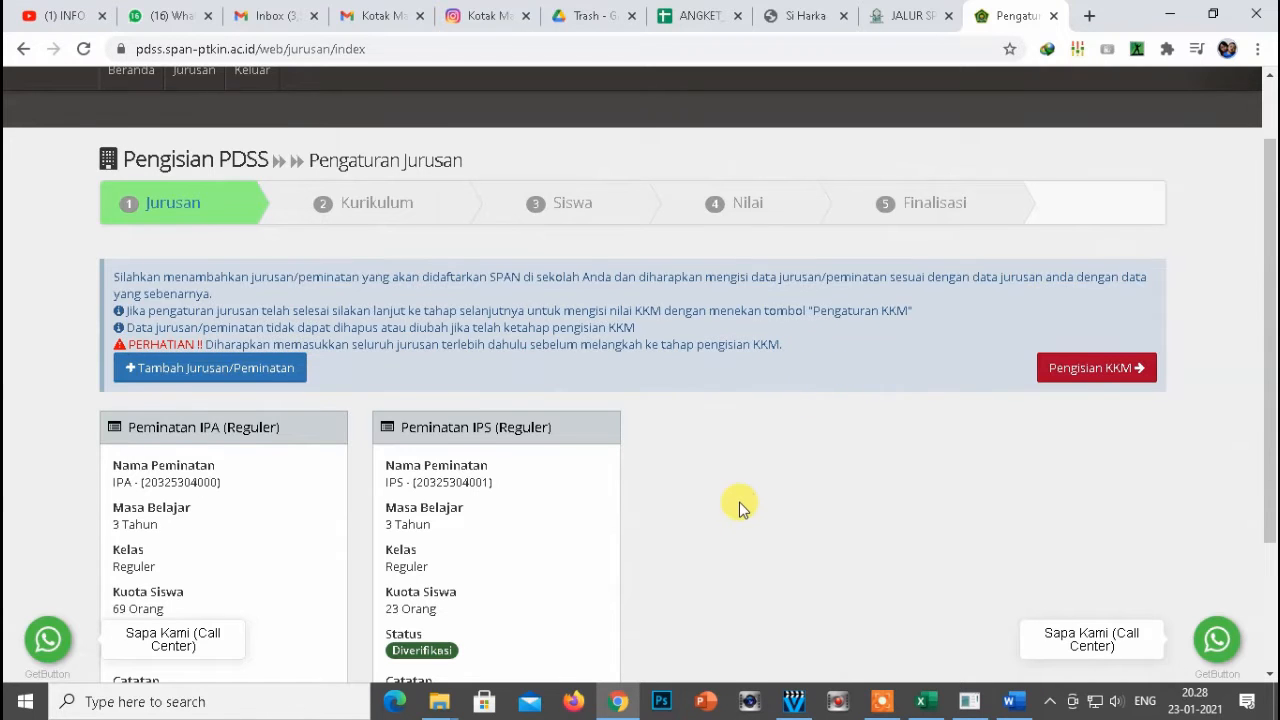
Proceed from the Jurusan stage to Pengisian KKM once both majors are registered
scroll(739, 502, down, 2)
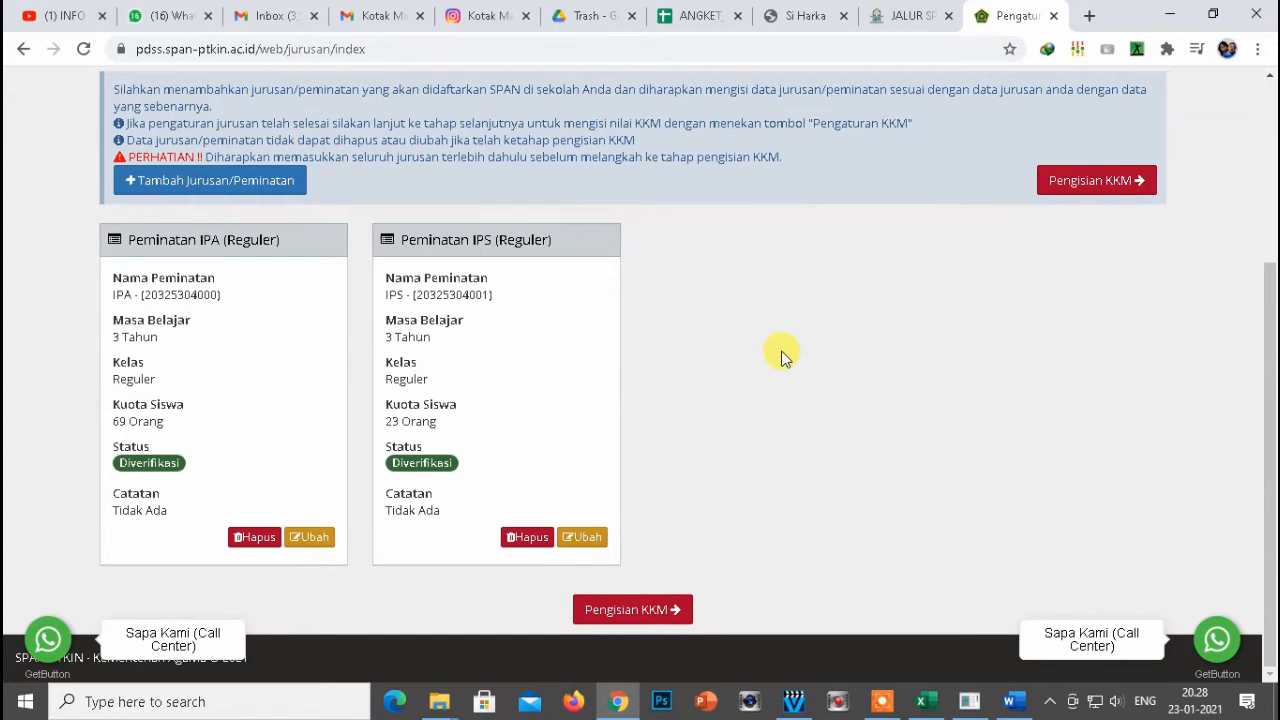
scroll(786, 347, up, 2)
scroll(786, 347, down, 2)
click(661, 607)
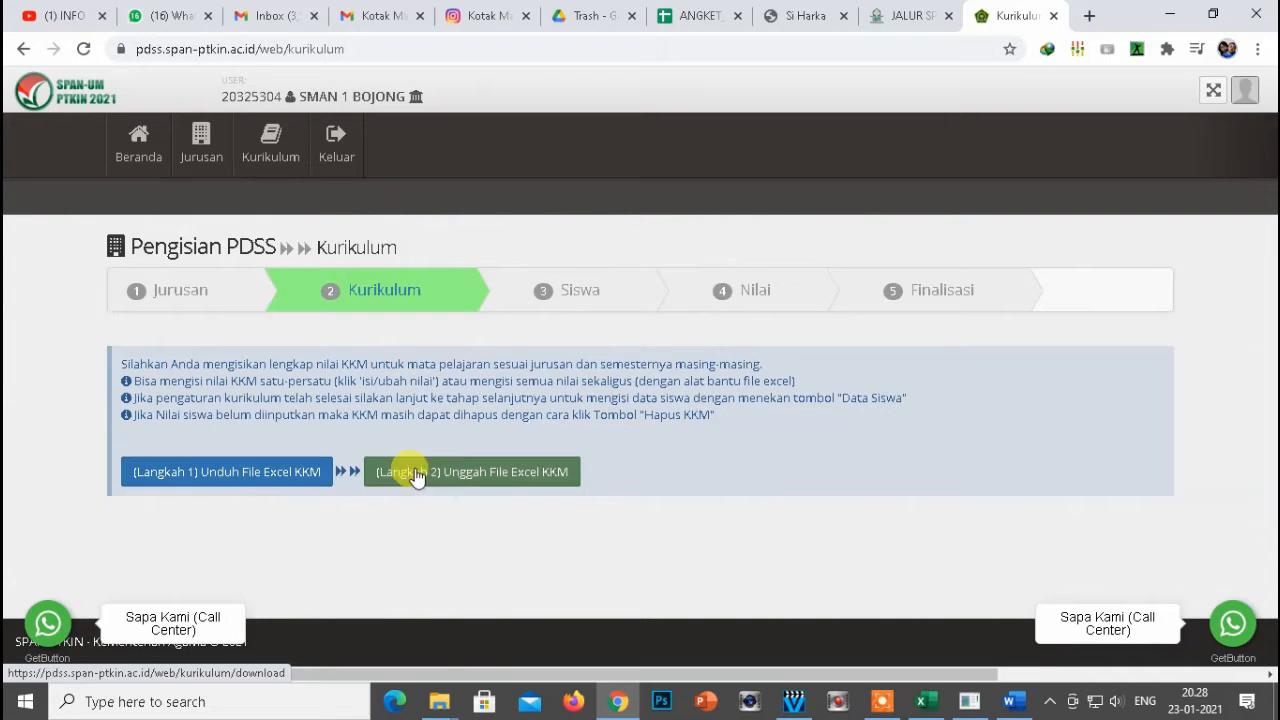
Download the KKM Excel file into a new PDSS_SPAN_PTKIN folder under D: > DAPODIK > 2021, keeping the suggested file name
click(218, 479)
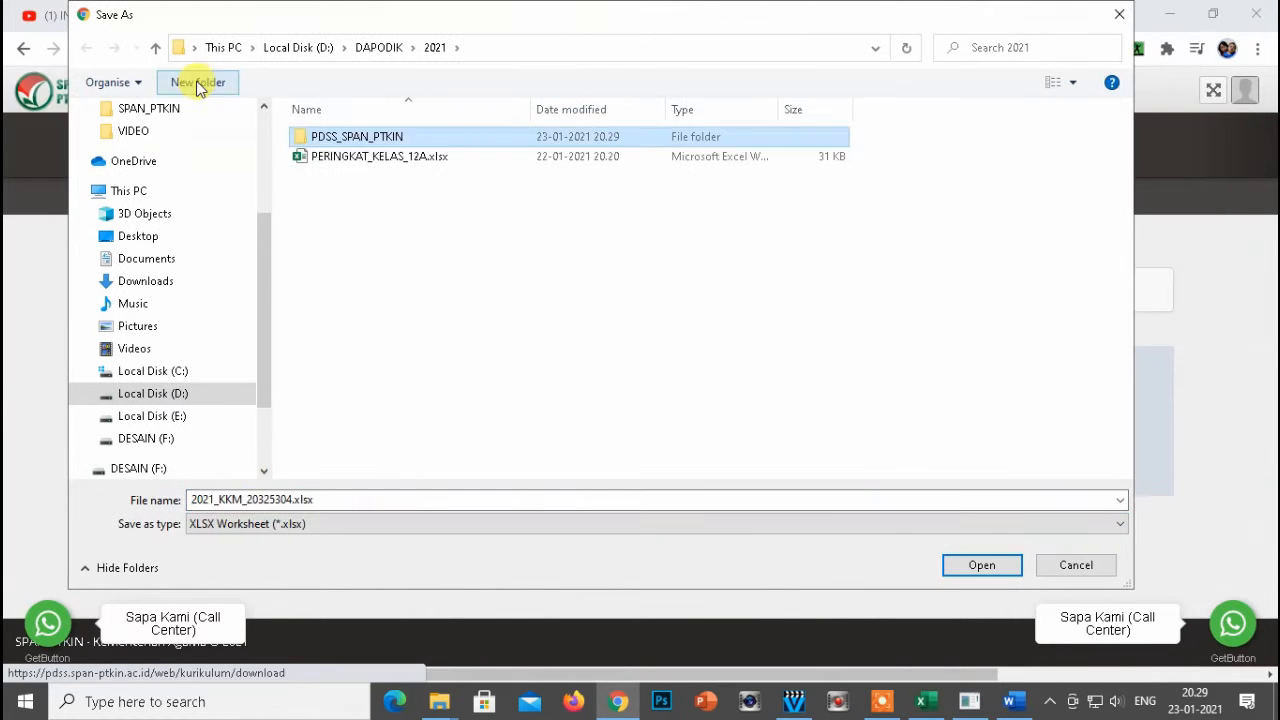
key(Return)
click(978, 567)
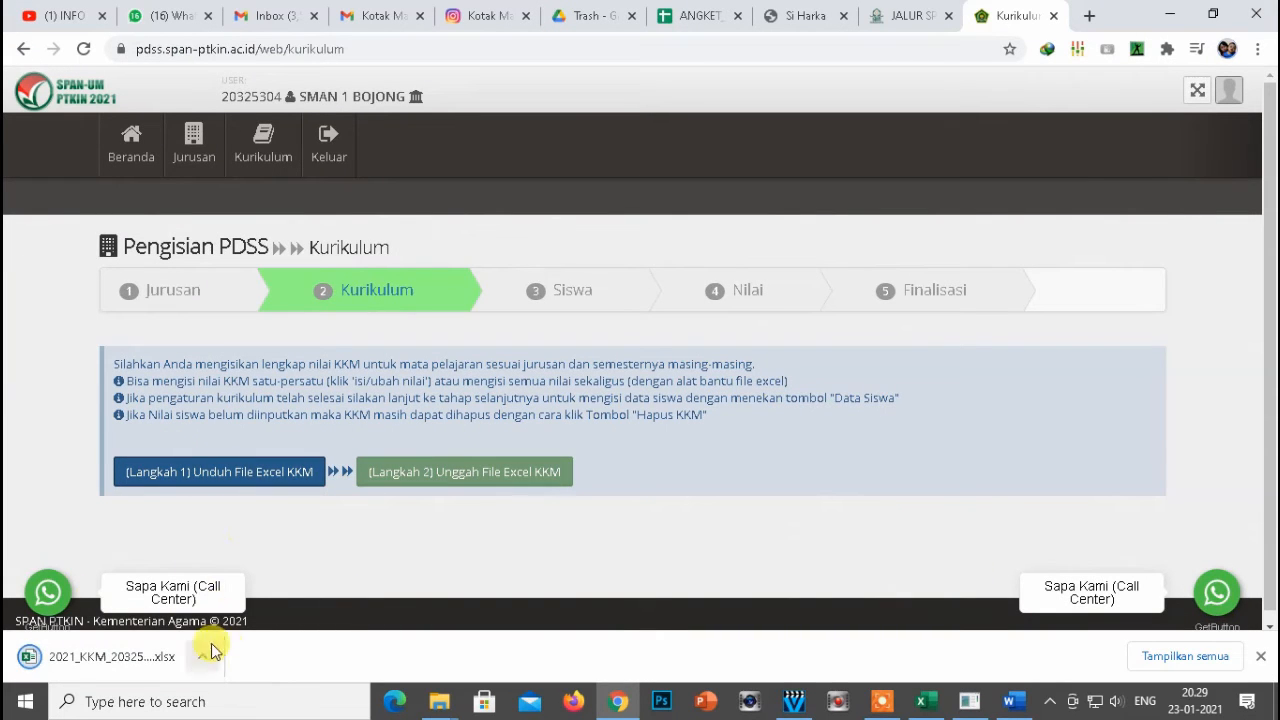
Open the downloaded KKM workbook in Excel and enable editing
click(96, 660)
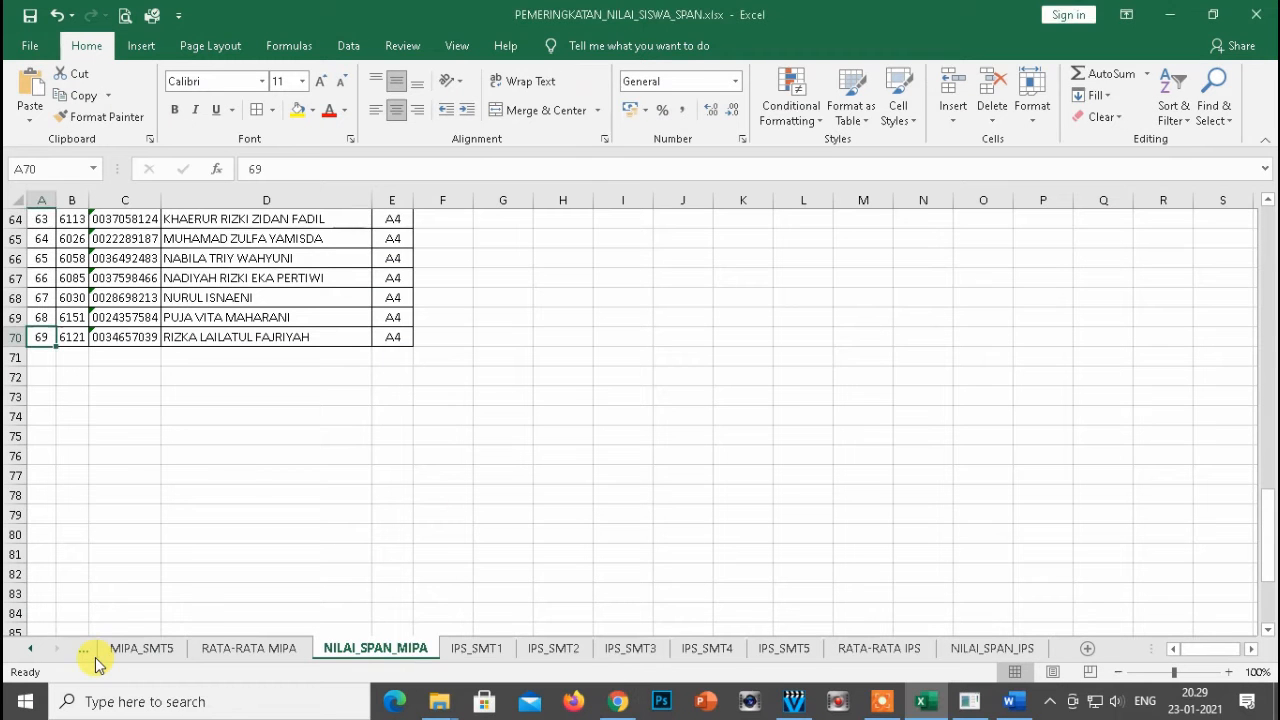
click(286, 400)
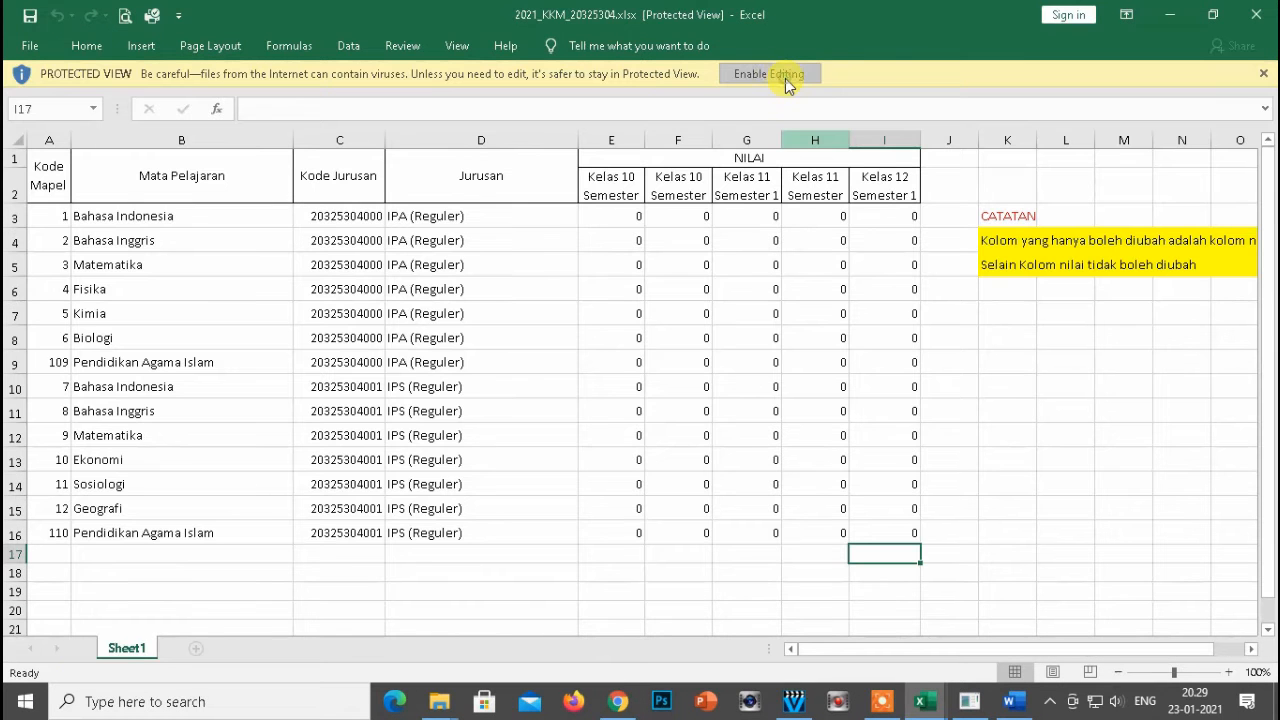
click(785, 79)
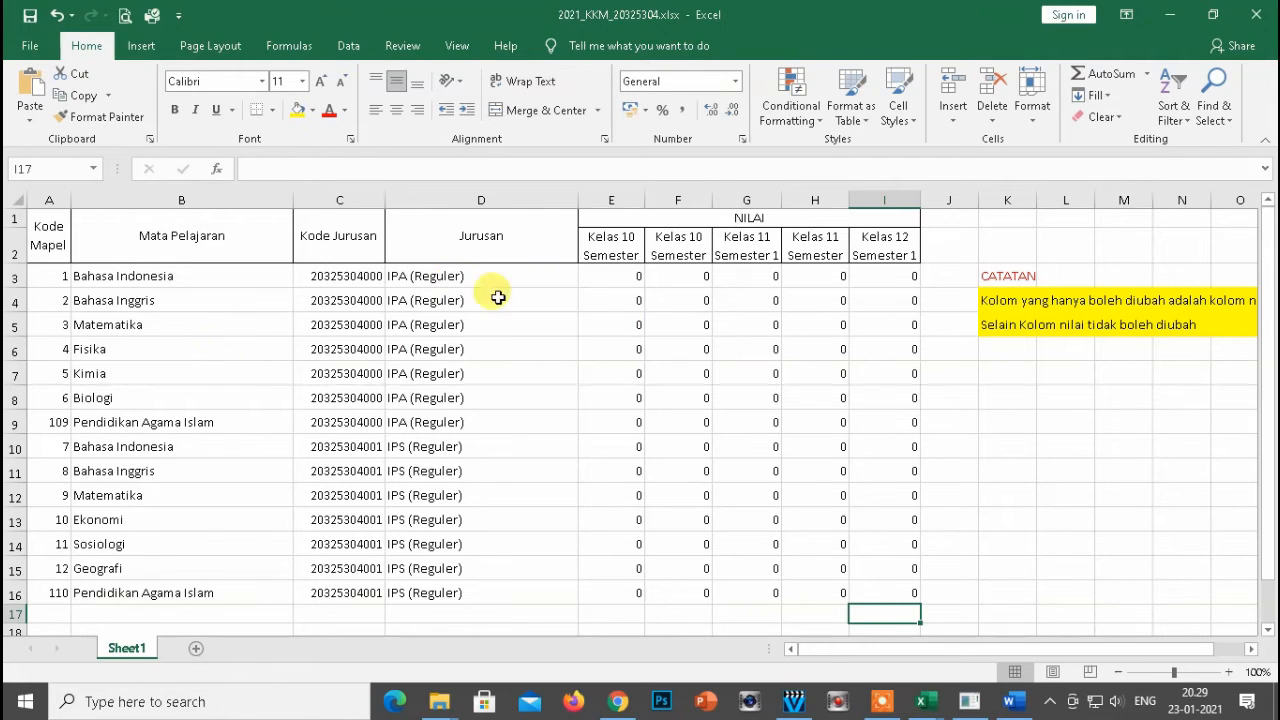
Enter 70 as the first Kelas 10 semester KKM for all IPA and IPS subjects in E3:E16
click(617, 281)
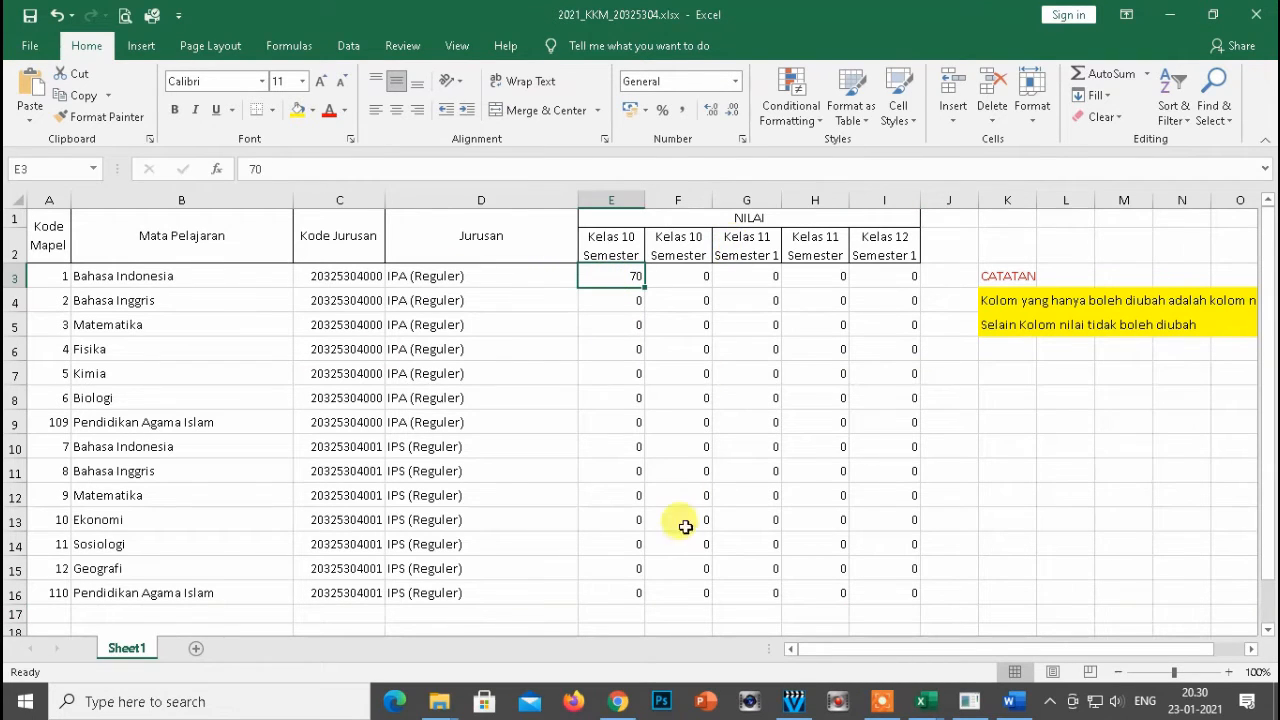
shift+click(634, 588)
key(ctrl+d)
key(ctrl+q)
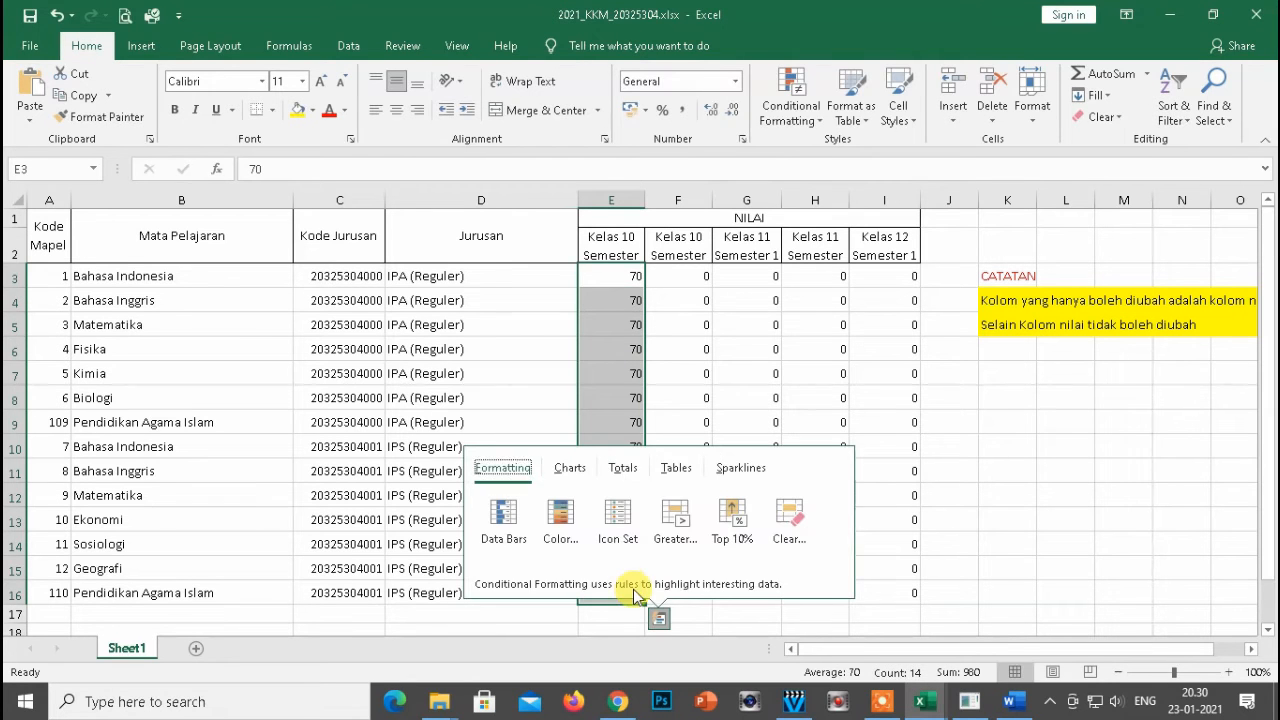
click(725, 305)
Enter 70 in F3 and fill it down to F16 for the second Kelas 10 semester
click(686, 268)
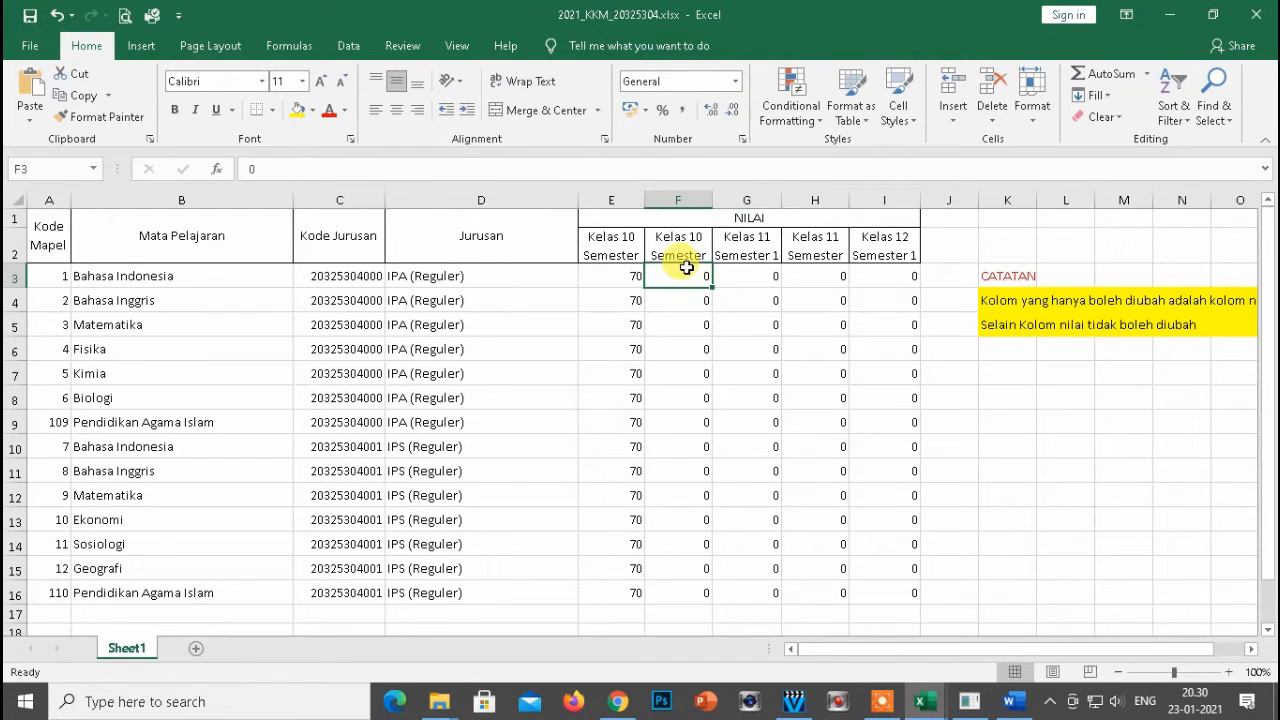
text(70)
key(Return)
click(687, 269)
drag(712, 287, 731, 600)
Copy the KKM values in F3:F16 into the Kelas 11 and Kelas 12 semester columns, G3:I16
key(ctrl+c)
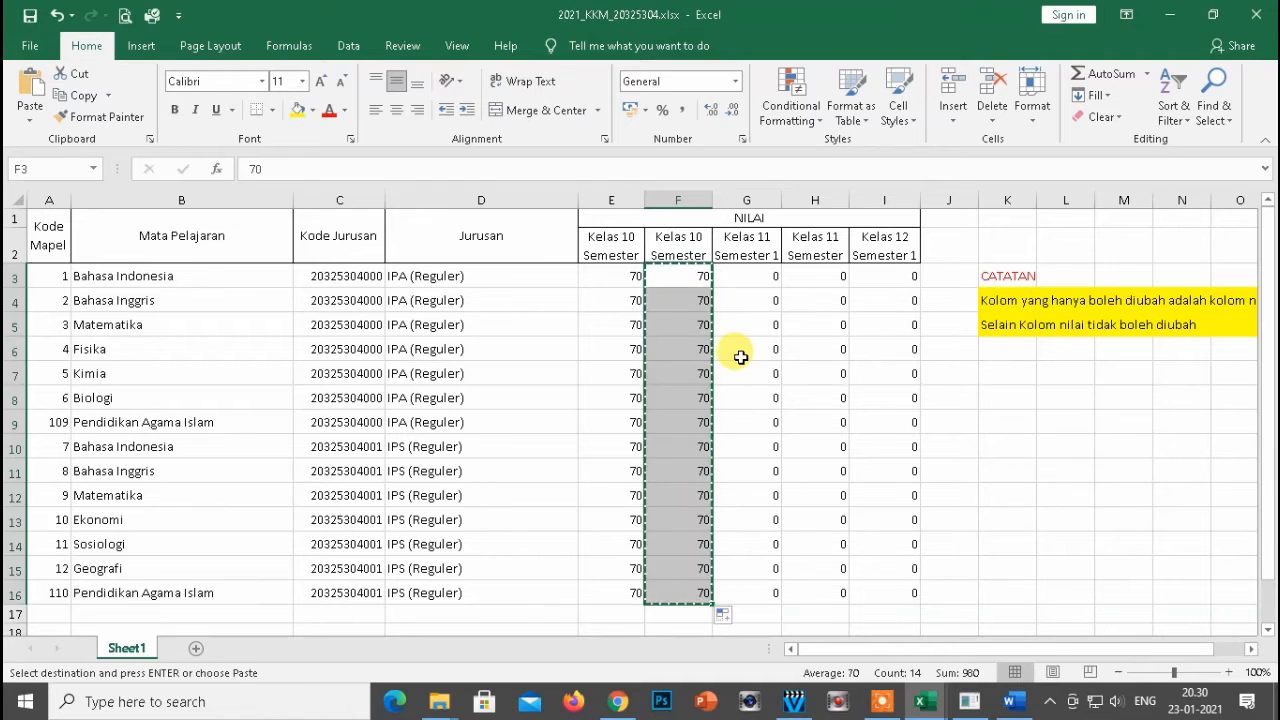
key(Right)
key(shift+Right)
key(shift+Right)
key(shift+Down)
key(shift+Down)
key(shift+Down)
key(shift+Down)
key(shift+Down)
key(shift+Down)
key(shift+Down)
key(shift+Down)
key(shift+Down)
key(shift+Down)
key(shift+Down)
key(shift+Down)
key(shift+Down)
key(ctrl+v)
click(996, 405)
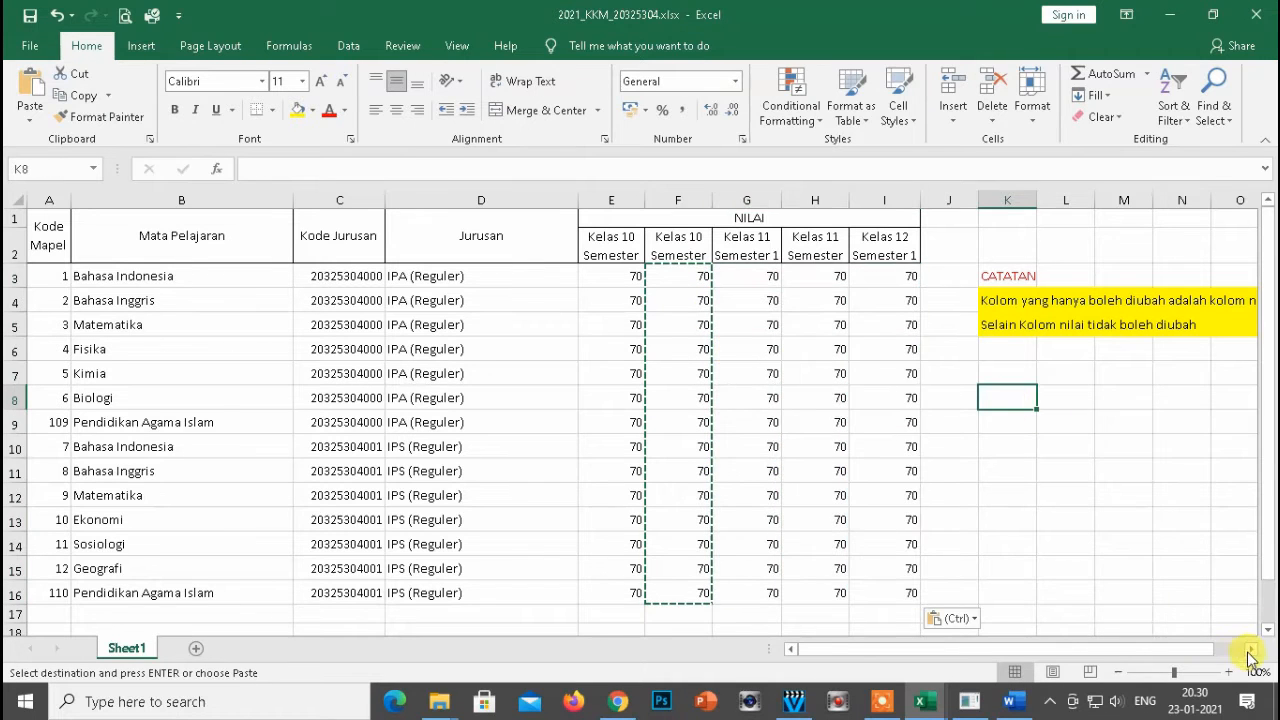
Read the CATATAN note beside the table and check the KKM values across all five semester columns
click(1250, 650)
click(816, 463)
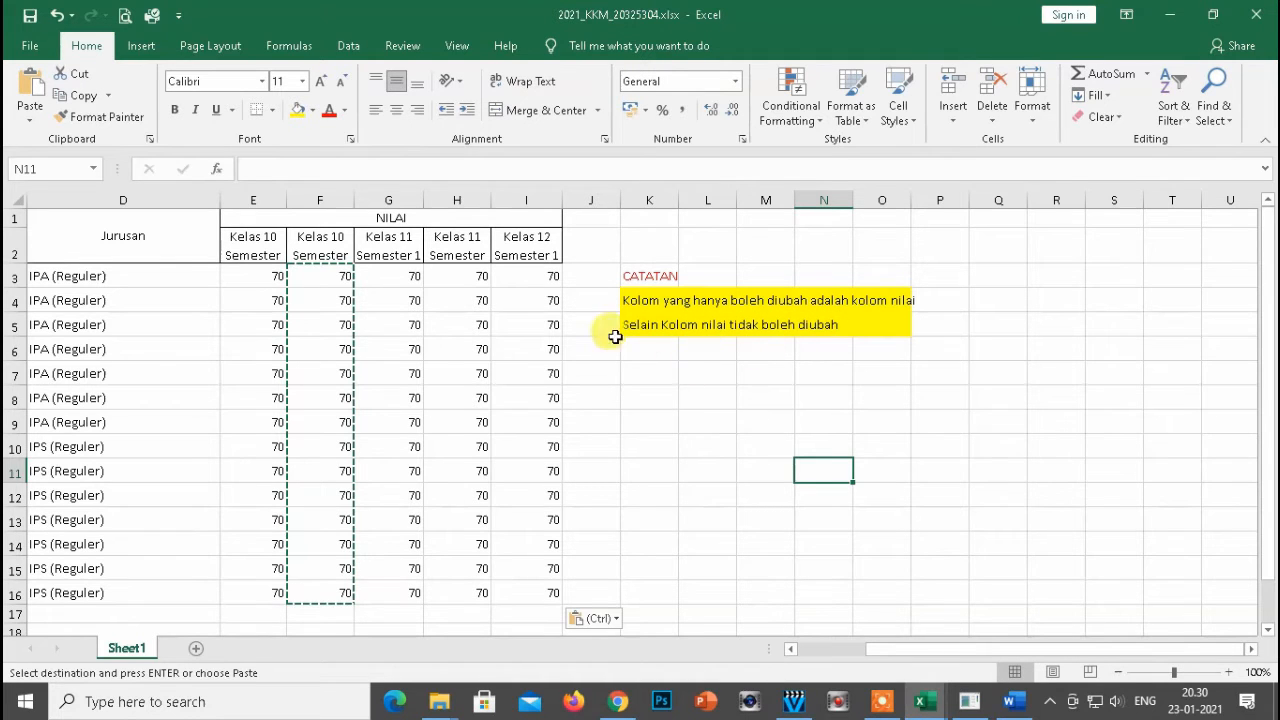
click(551, 281)
key(Left)
key(Left)
key(Left)
key(Left)
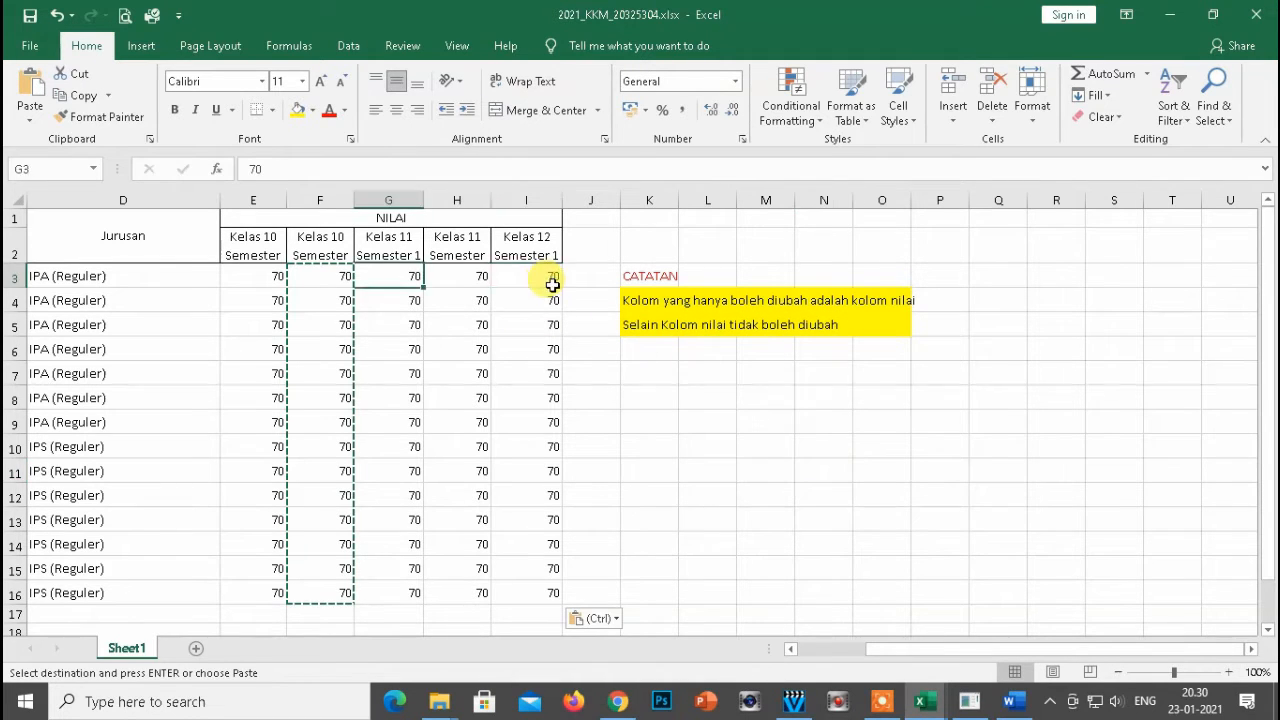
key(Right)
key(Right)
key(Right)
key(Left)
key(Left)
key(Left)
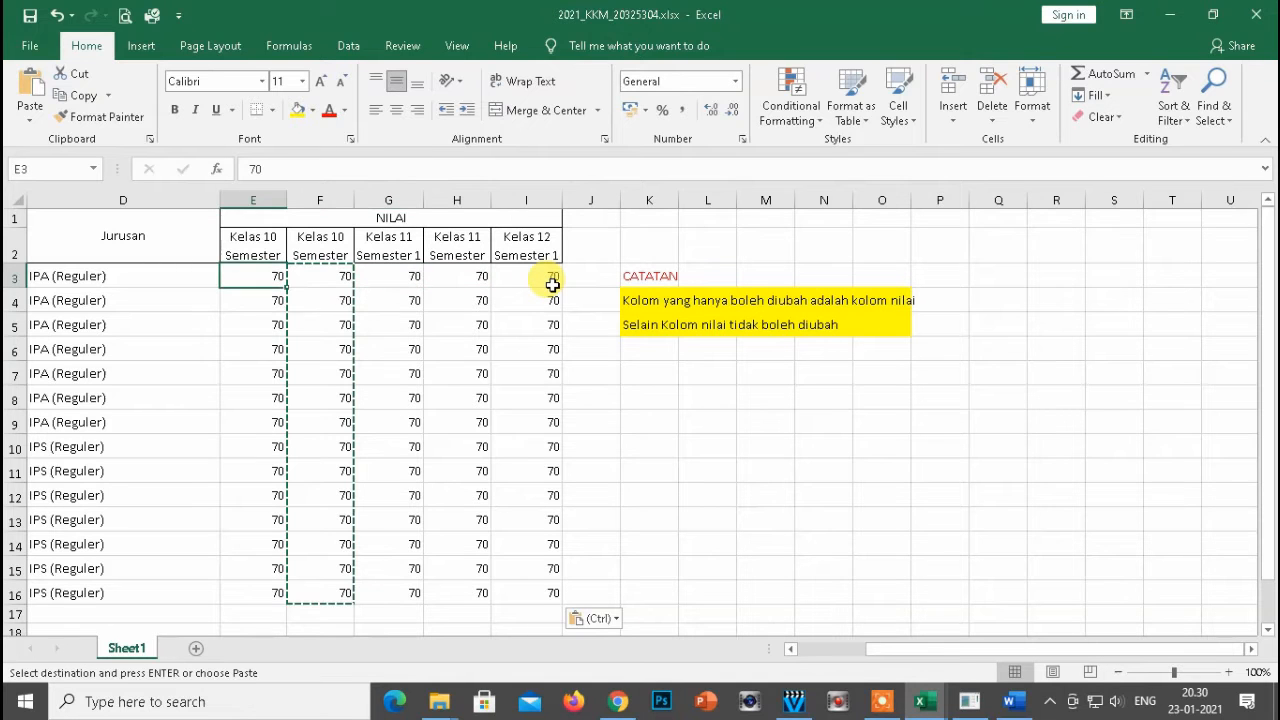
key(shift+Down)
key(ctrl+shift+Down)
key(shift+Right)
key(shift+Right)
key(shift+Right)
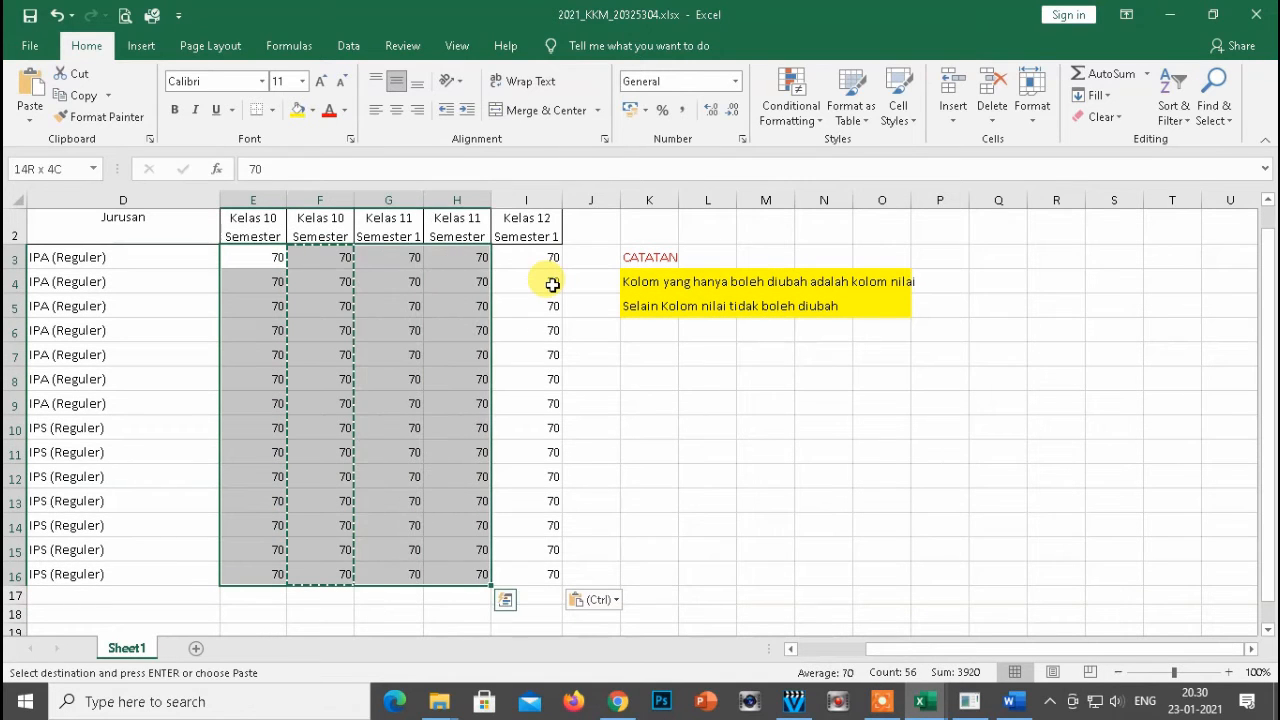
key(shift+Right)
Cancel the pending copy, then close the KKM workbook and save its changes
click(306, 280)
key(Escape)
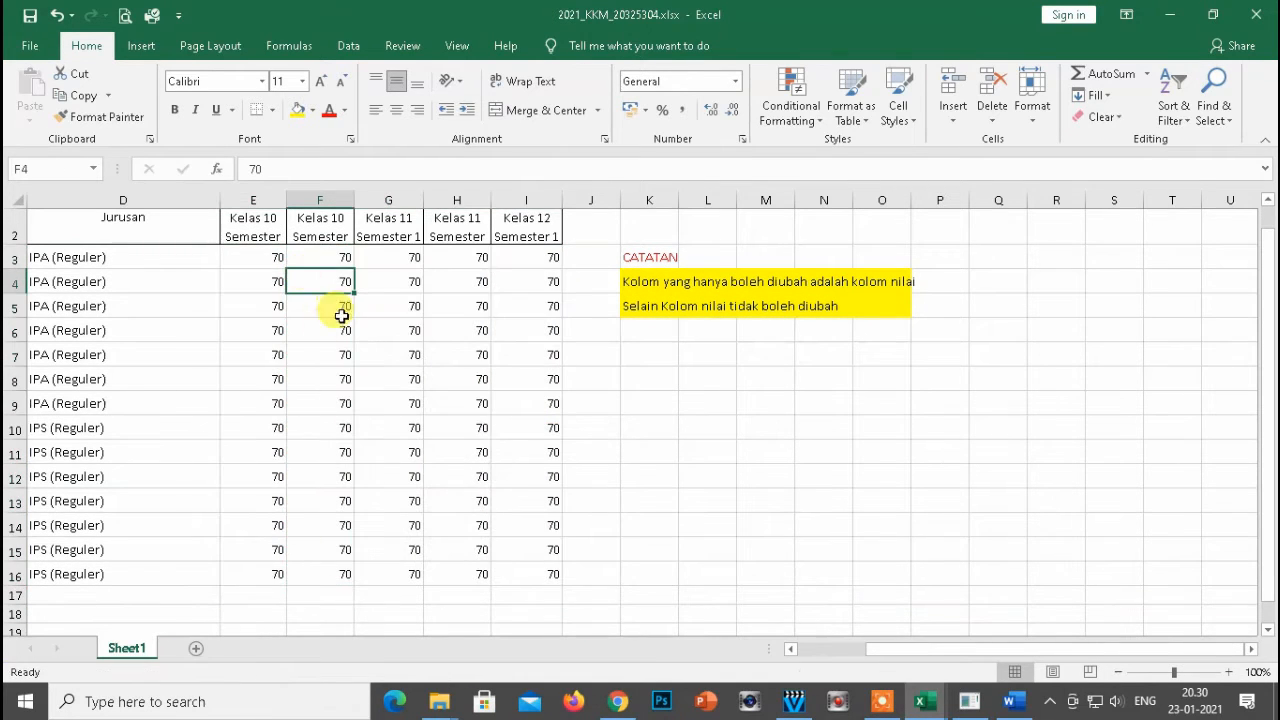
click(266, 356)
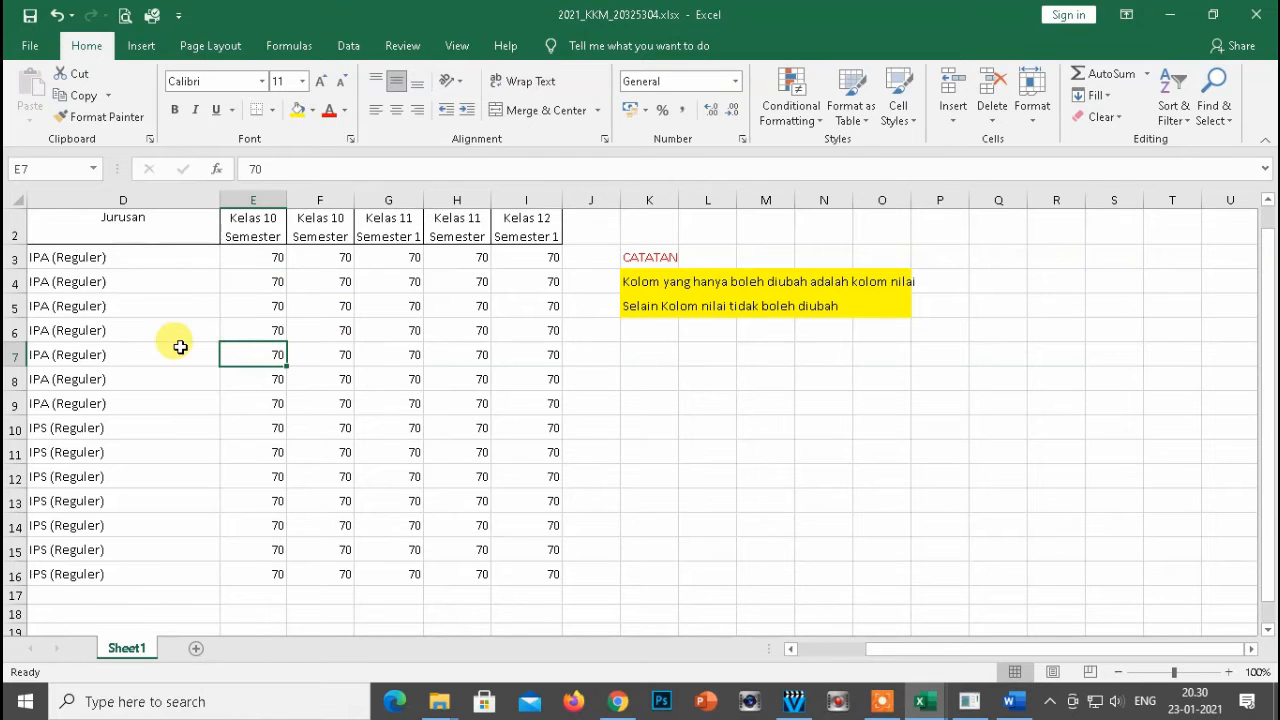
key(ctrl+w)
click(543, 370)
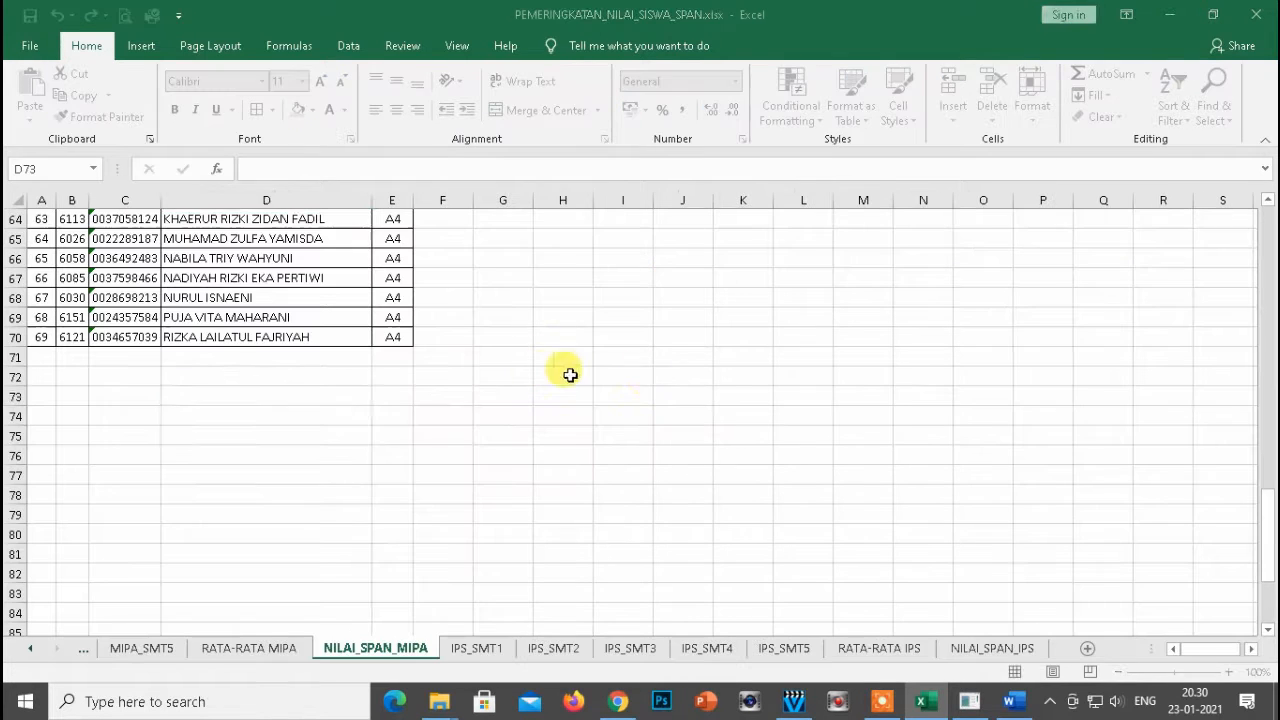
key(Down)
key(Down)
key(Down)
key(Down)
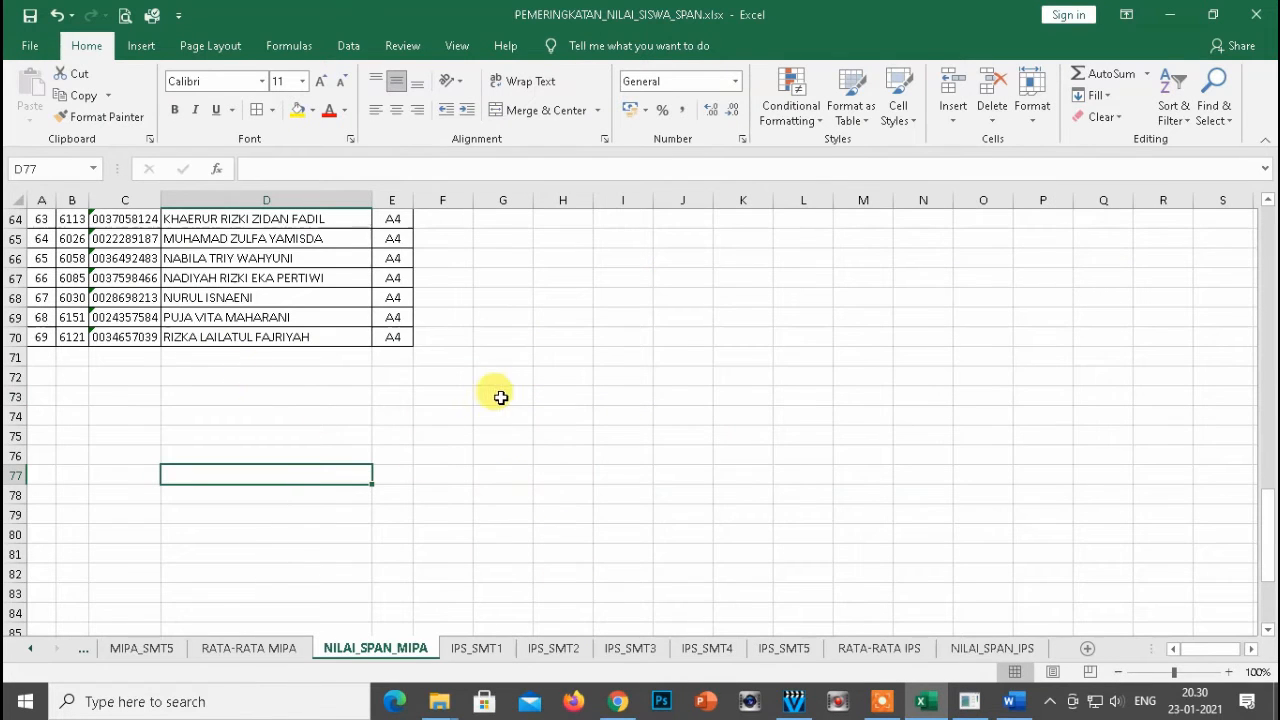
Return to the browser and upload the completed KKM Excel file from D: > DAPODIK > 2021 > PDSS_SPAN_PTKIN
click(617, 701)
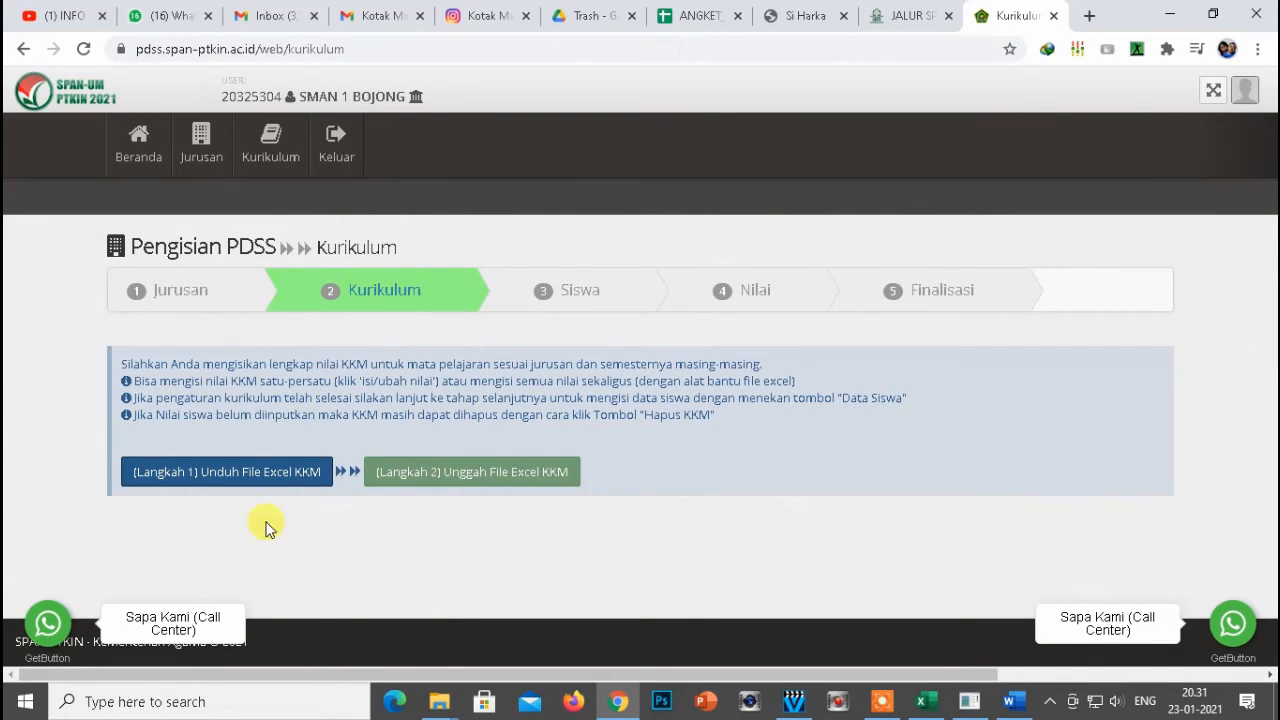
click(473, 473)
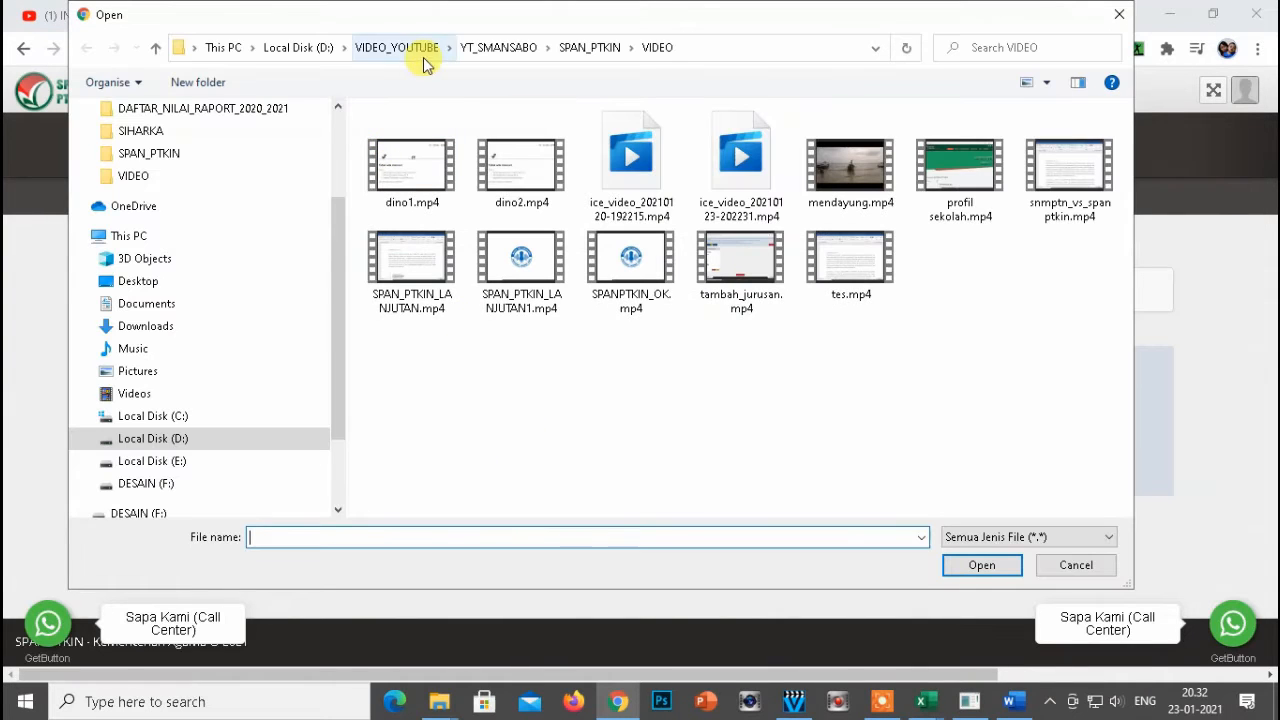
click(160, 440)
double_click(400, 195)
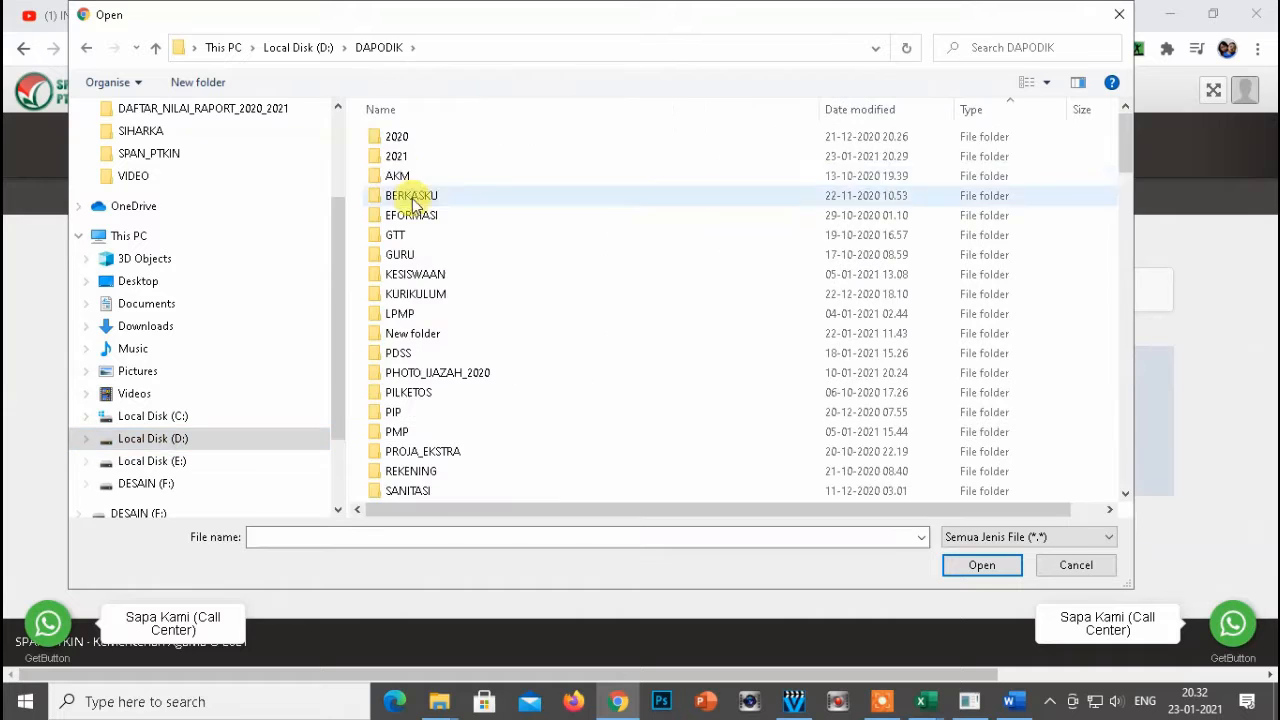
double_click(555, 157)
double_click(450, 165)
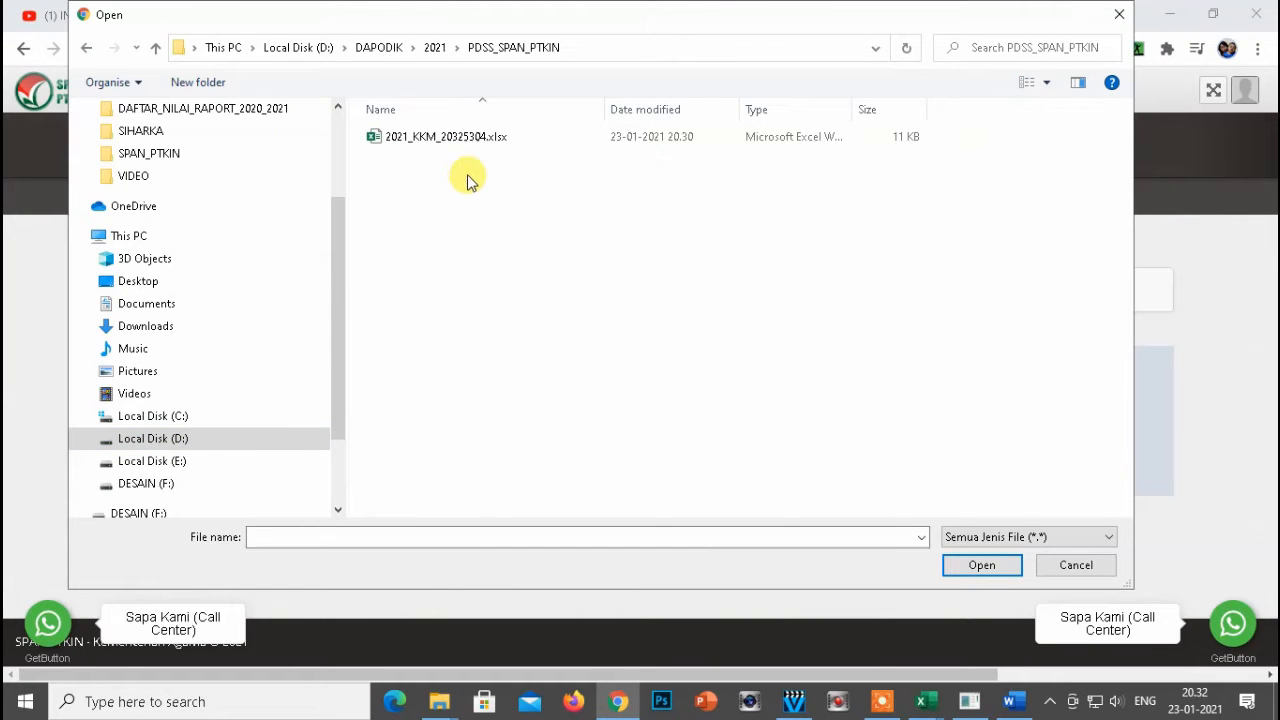
click(392, 136)
click(985, 572)
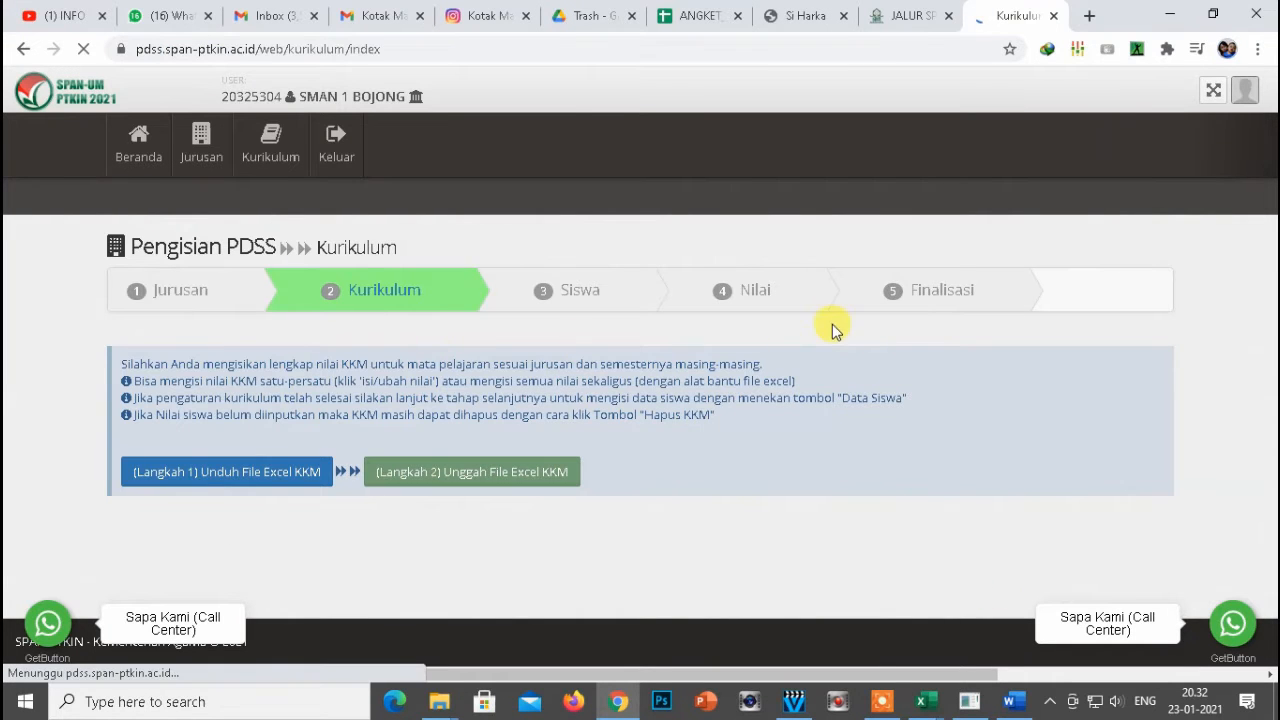
Check the uploaded KKM values for every IPA and IPS subject in the Kurikulum table
scroll(600, 460, down, 2)
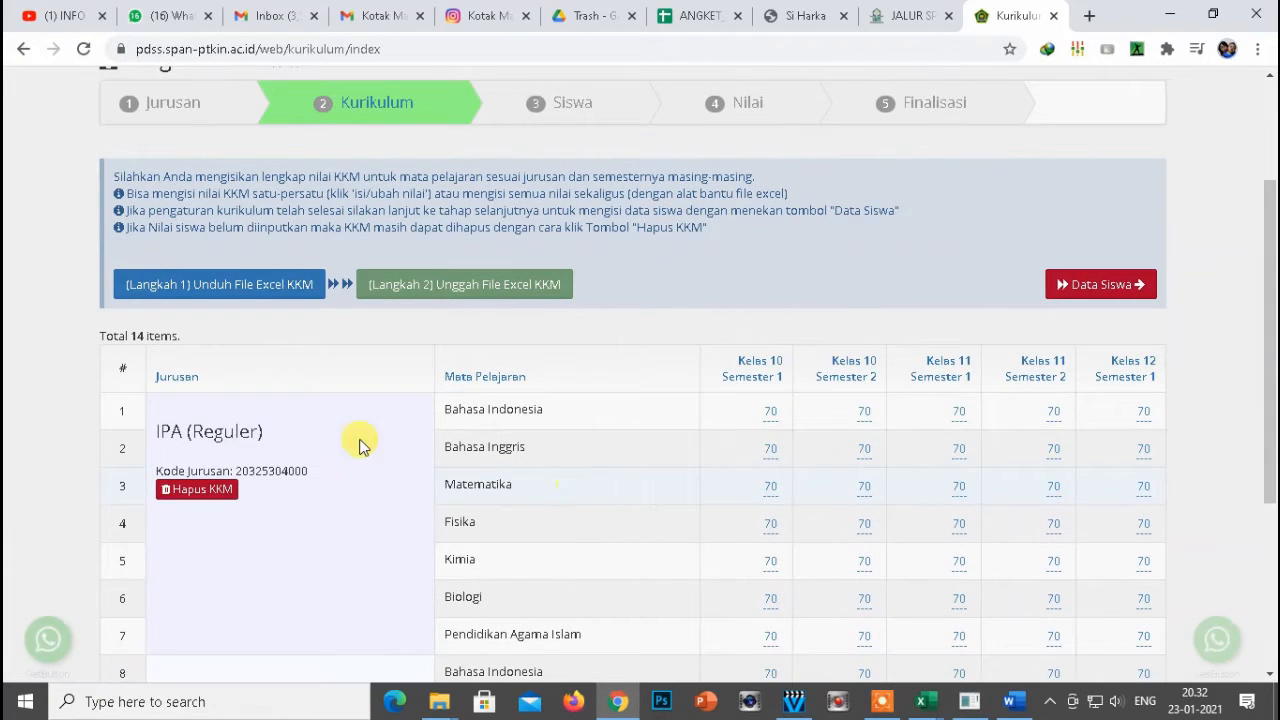
scroll(540, 408, down, 1)
scroll(735, 413, down, 2)
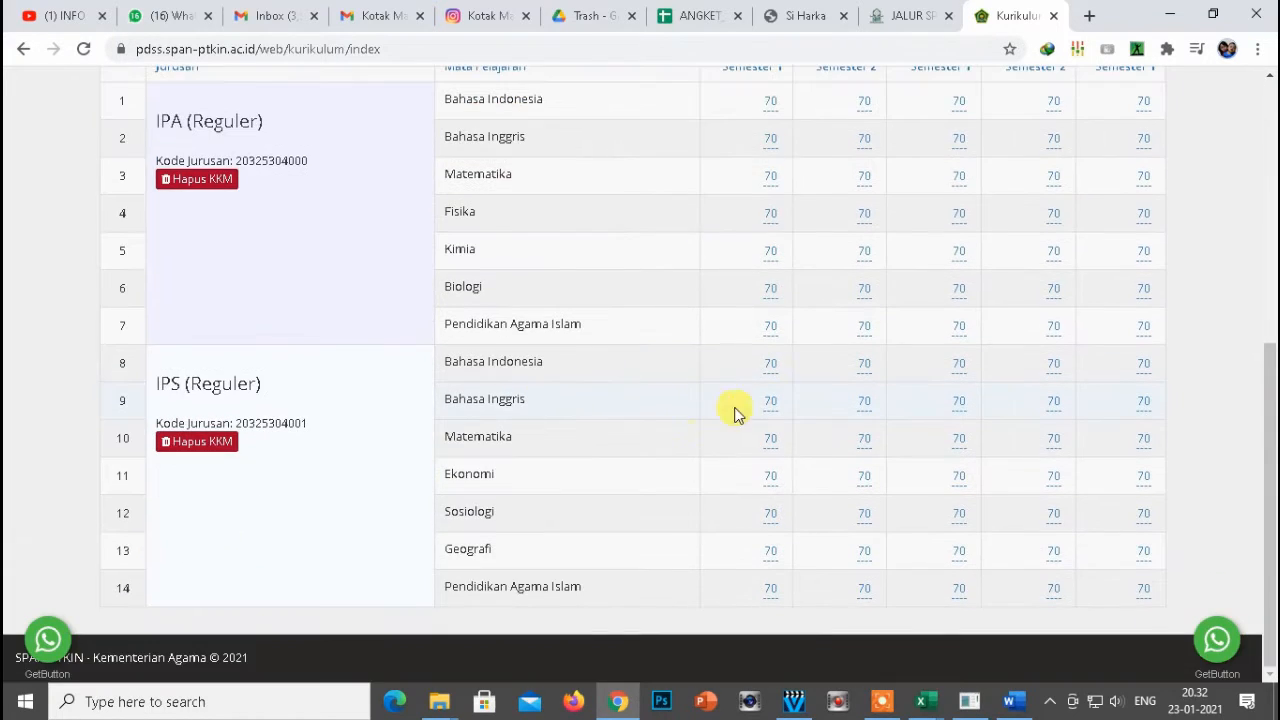
scroll(675, 373, up, 3)
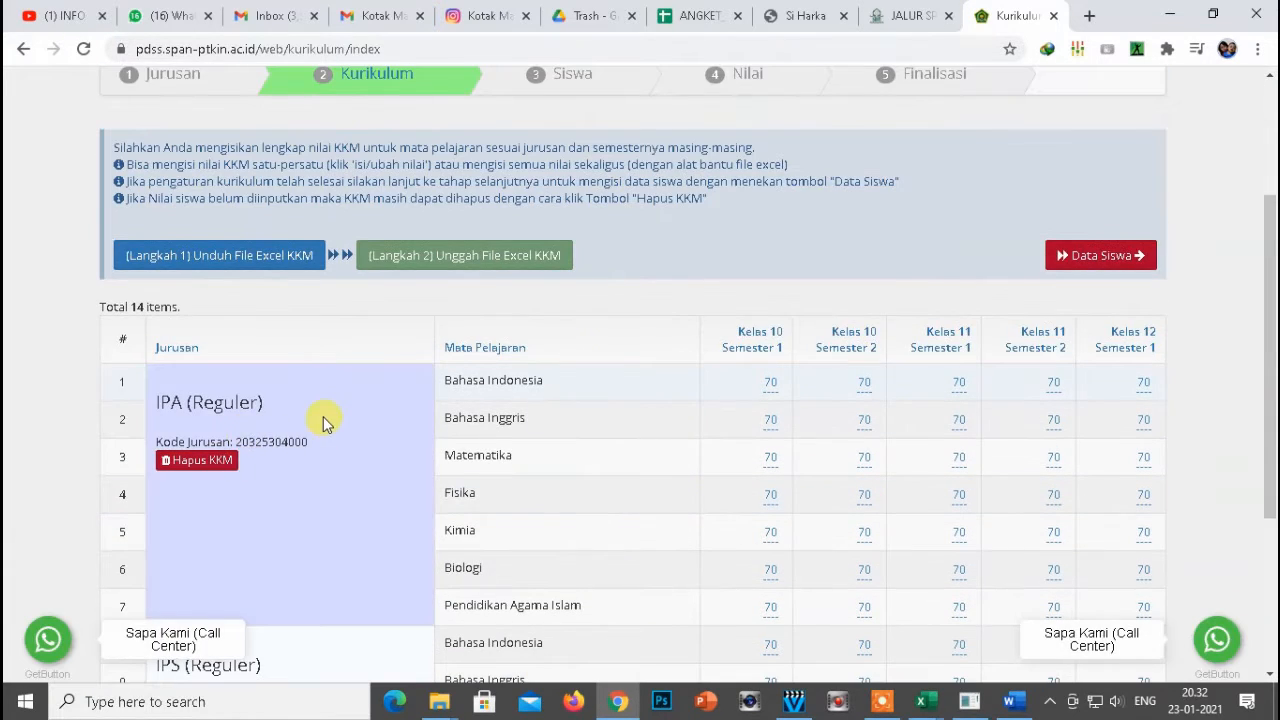
Finish reviewing the Kurikulum page and continue to the student data stage
scroll(323, 416, down, 2)
drag(1270, 385, 1270, 255)
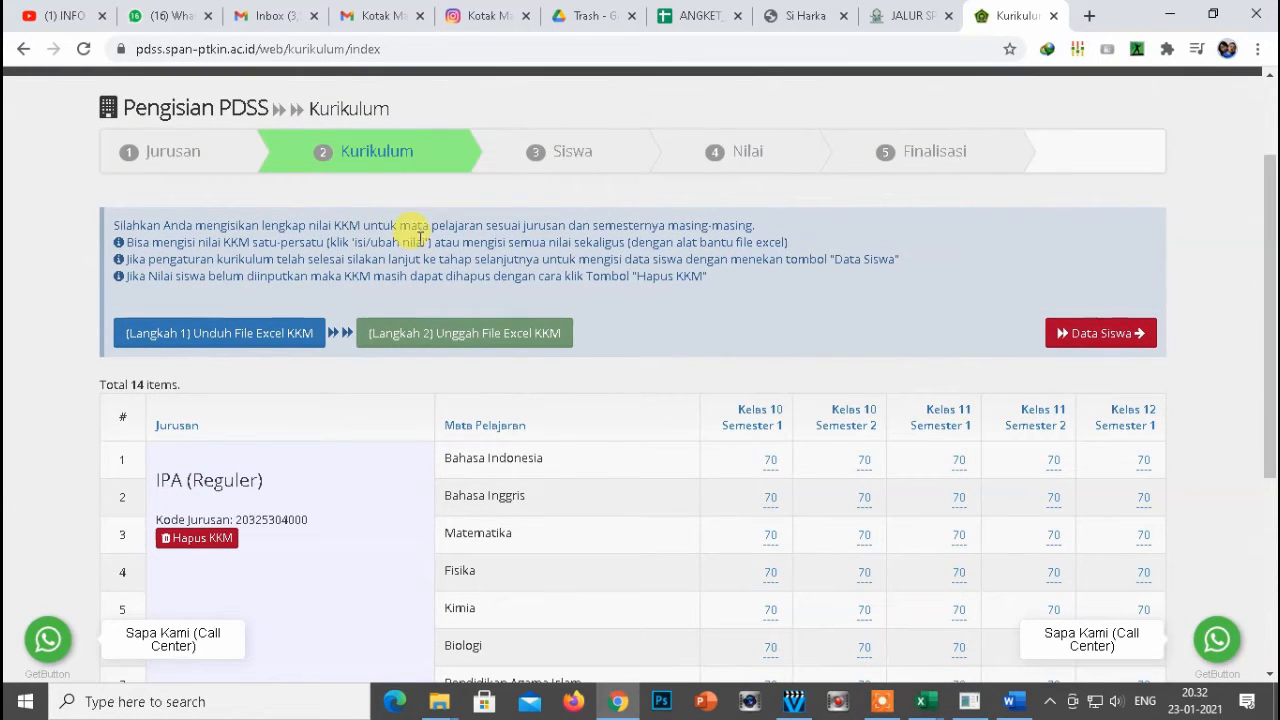
click(1085, 333)
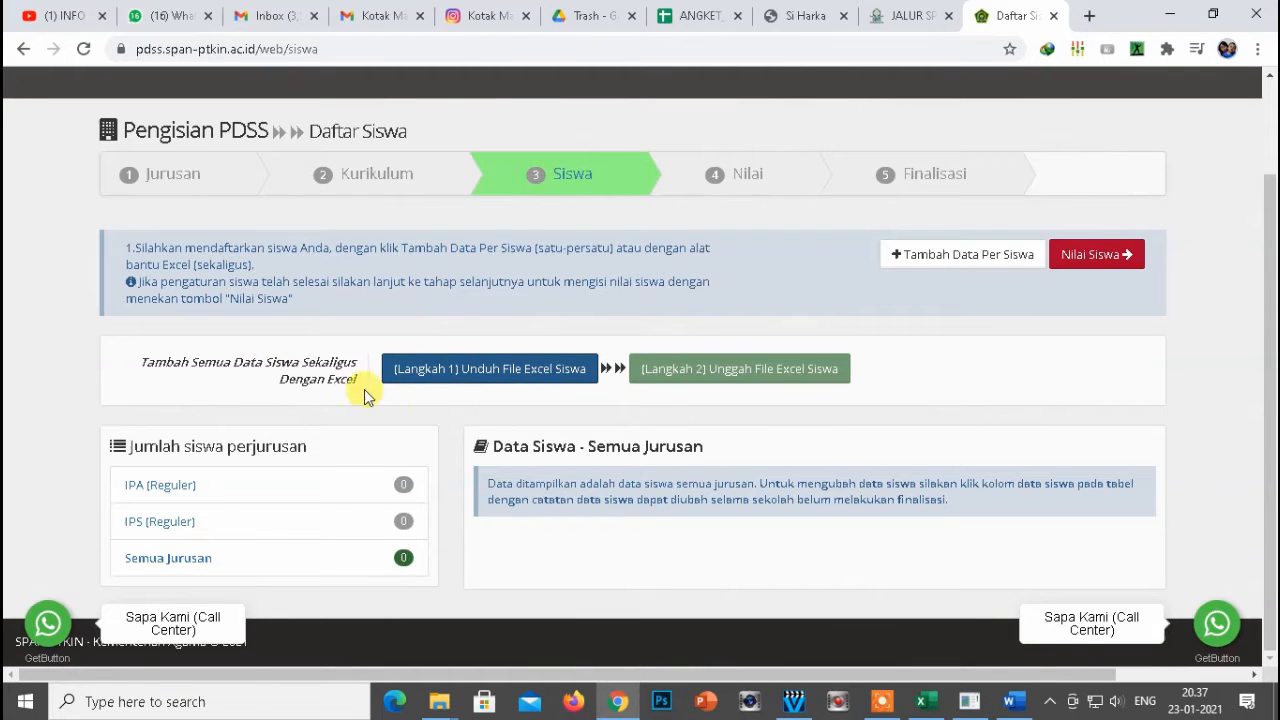
Download the student Excel template over the existing siswa_20325304.xlsx in PDSS_SPAN_PTKIN and open it for editing
click(473, 378)
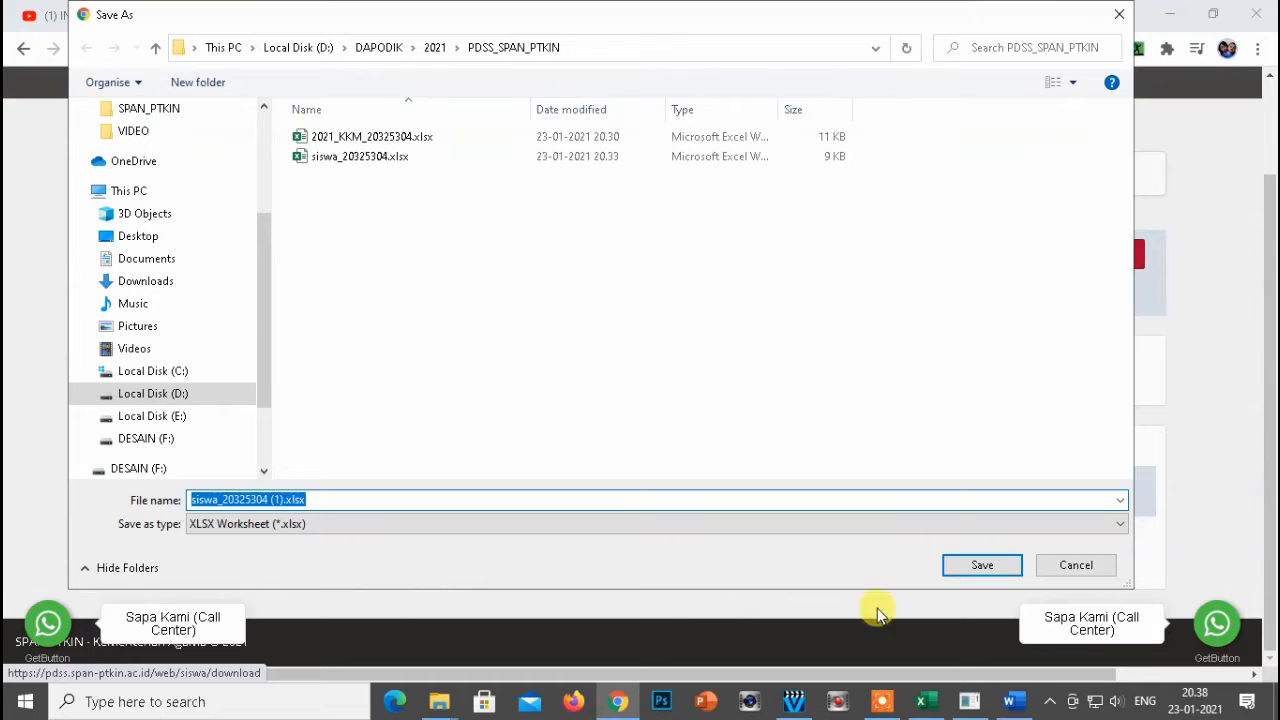
click(350, 156)
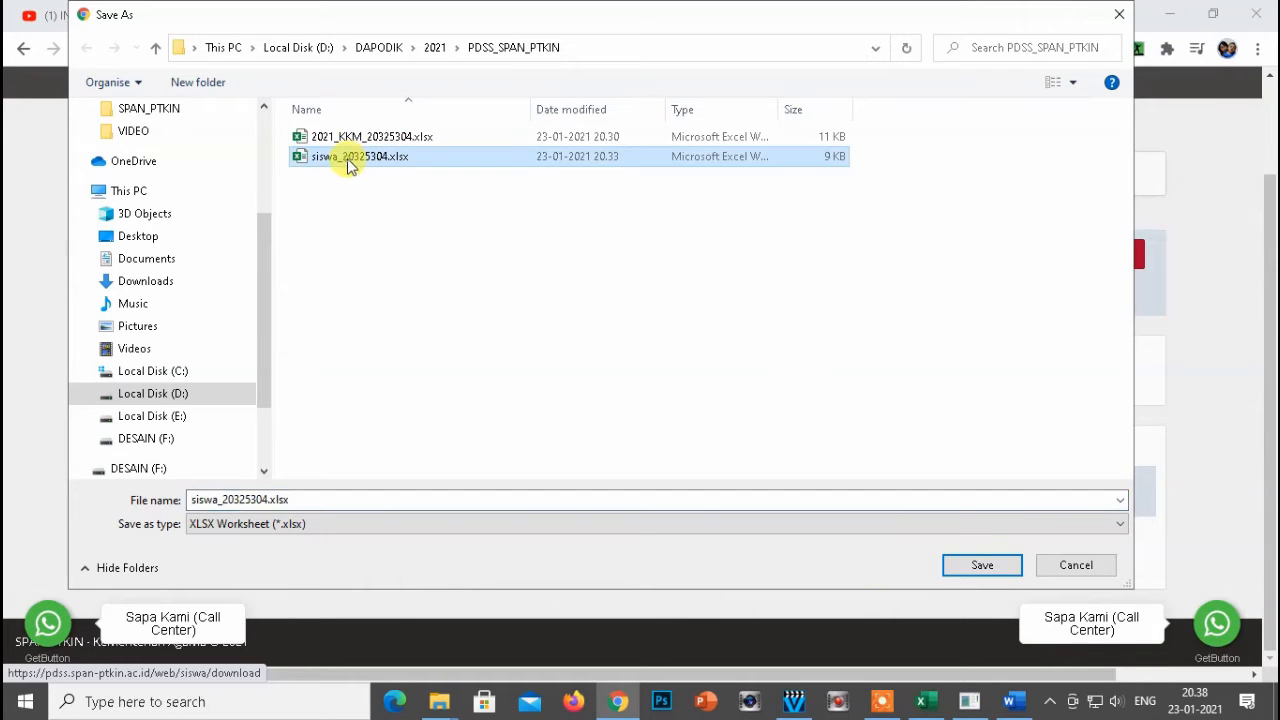
click(965, 563)
click(698, 356)
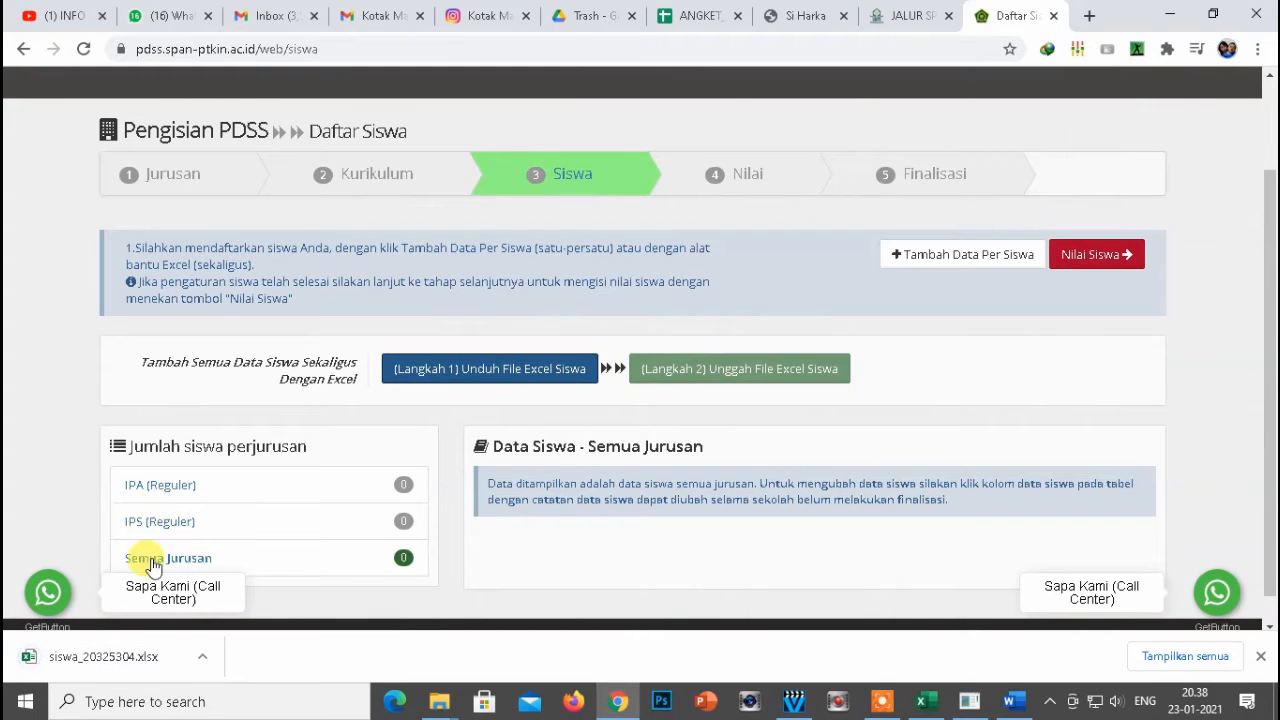
click(139, 662)
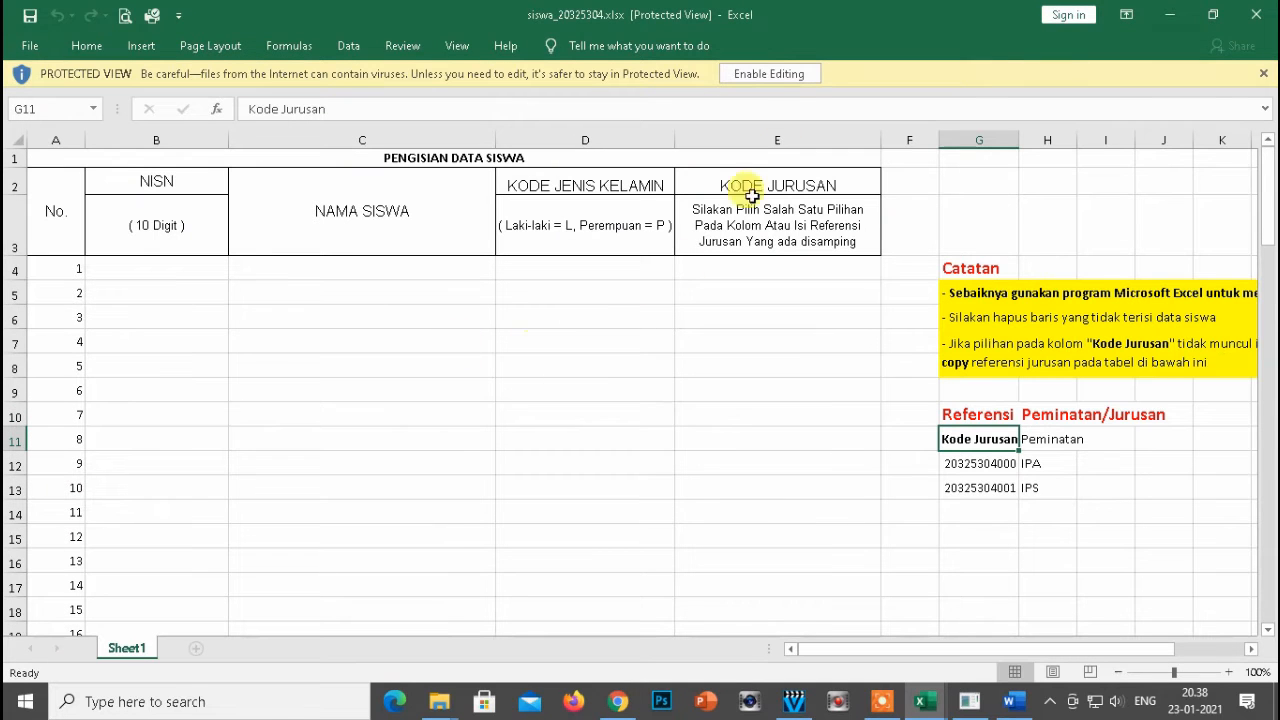
click(771, 74)
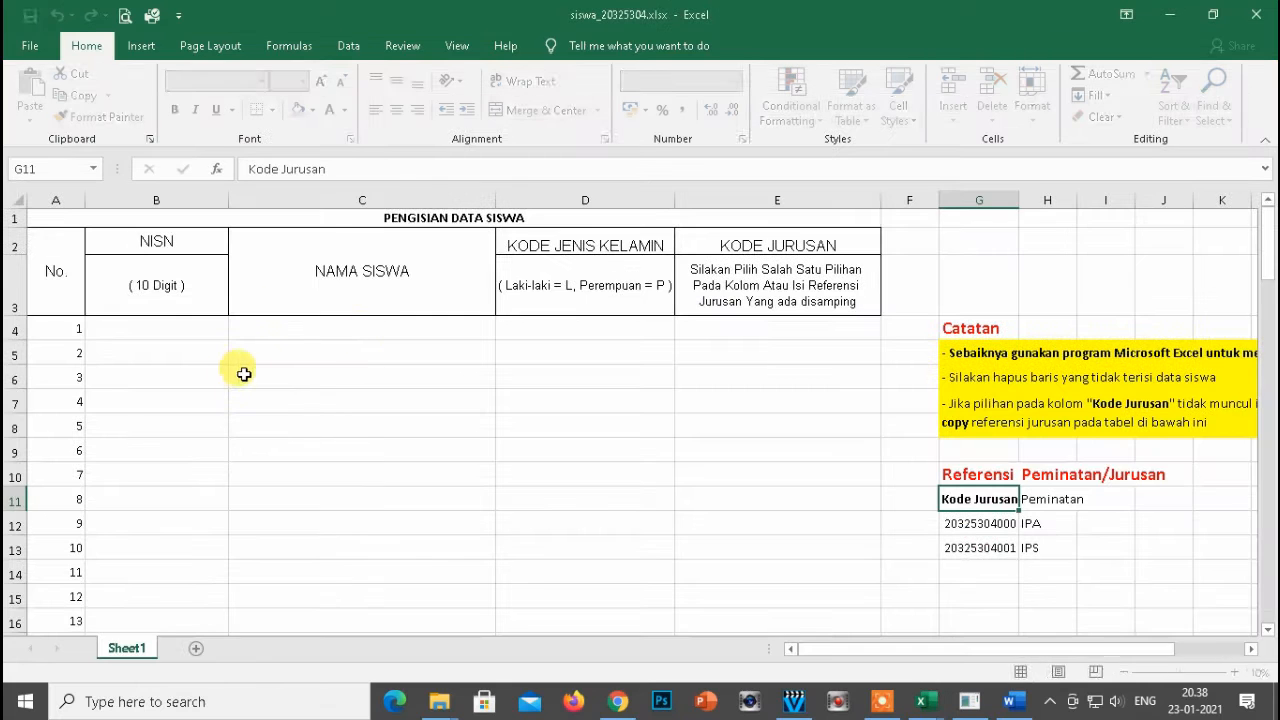
Examine the template's NISN, student name, gender code and major code columns and the IPA and IPS reference codes
click(322, 393)
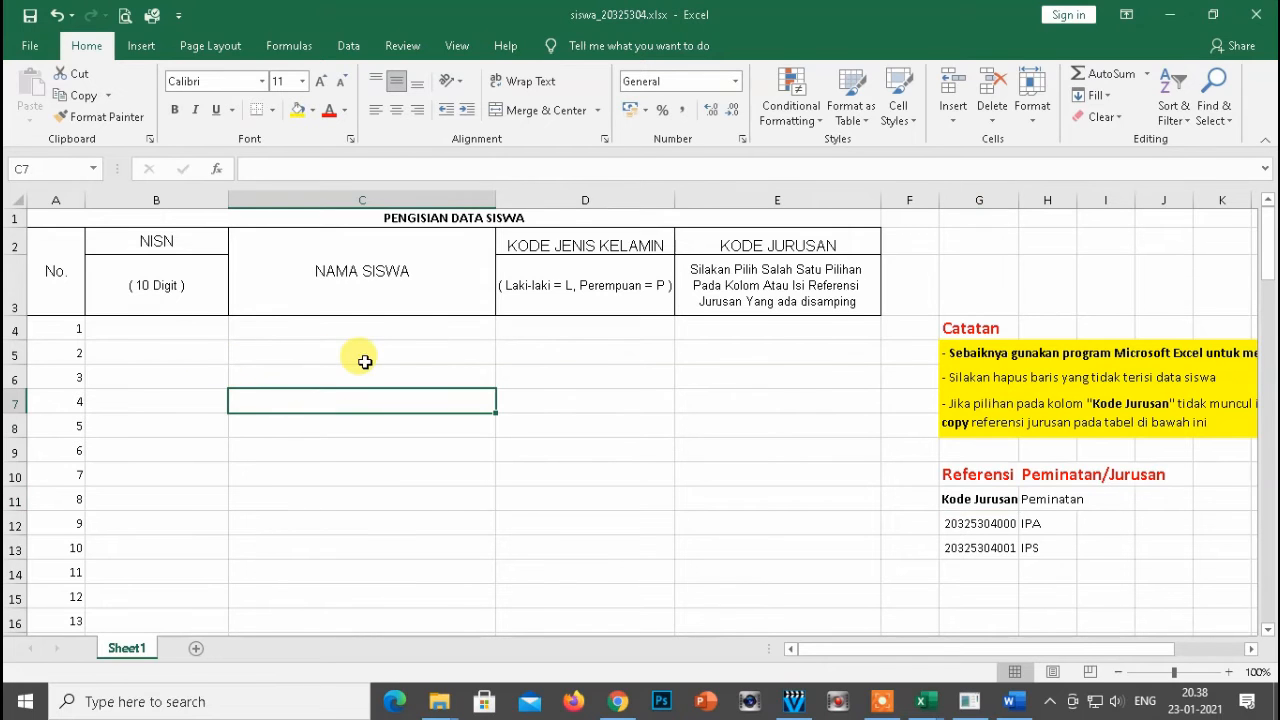
click(170, 333)
click(344, 345)
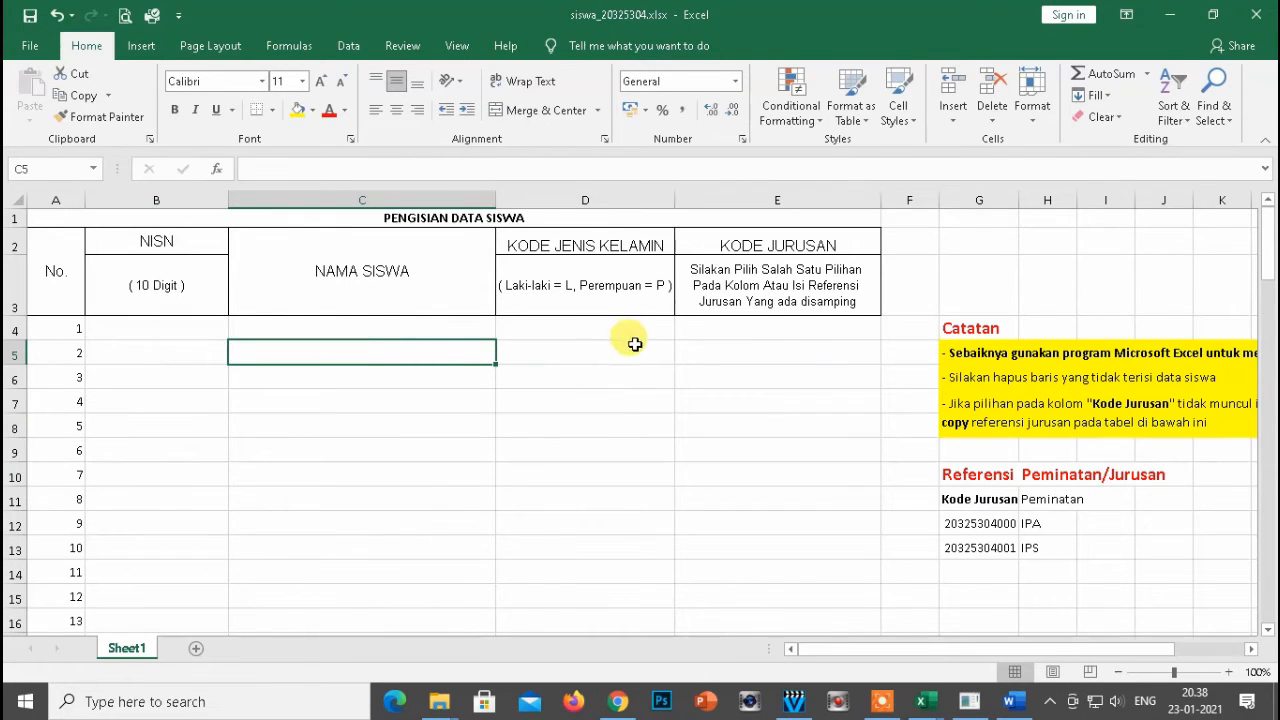
click(600, 345)
click(763, 345)
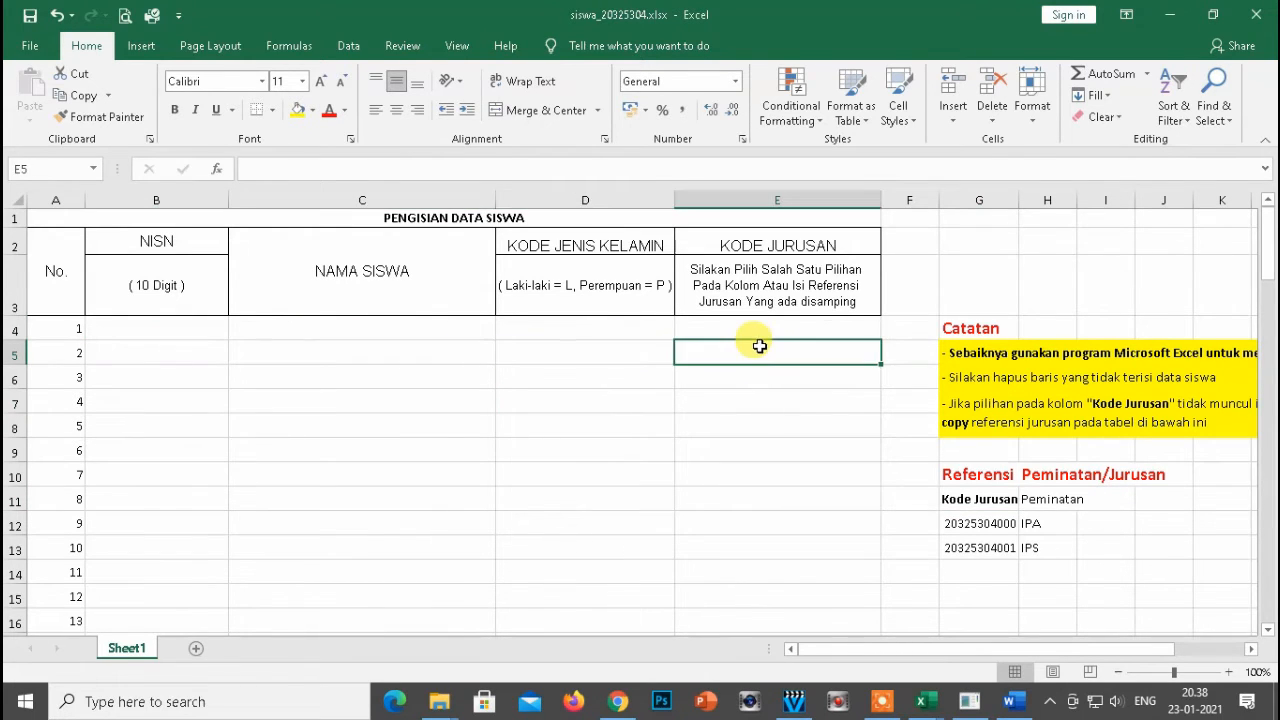
click(977, 557)
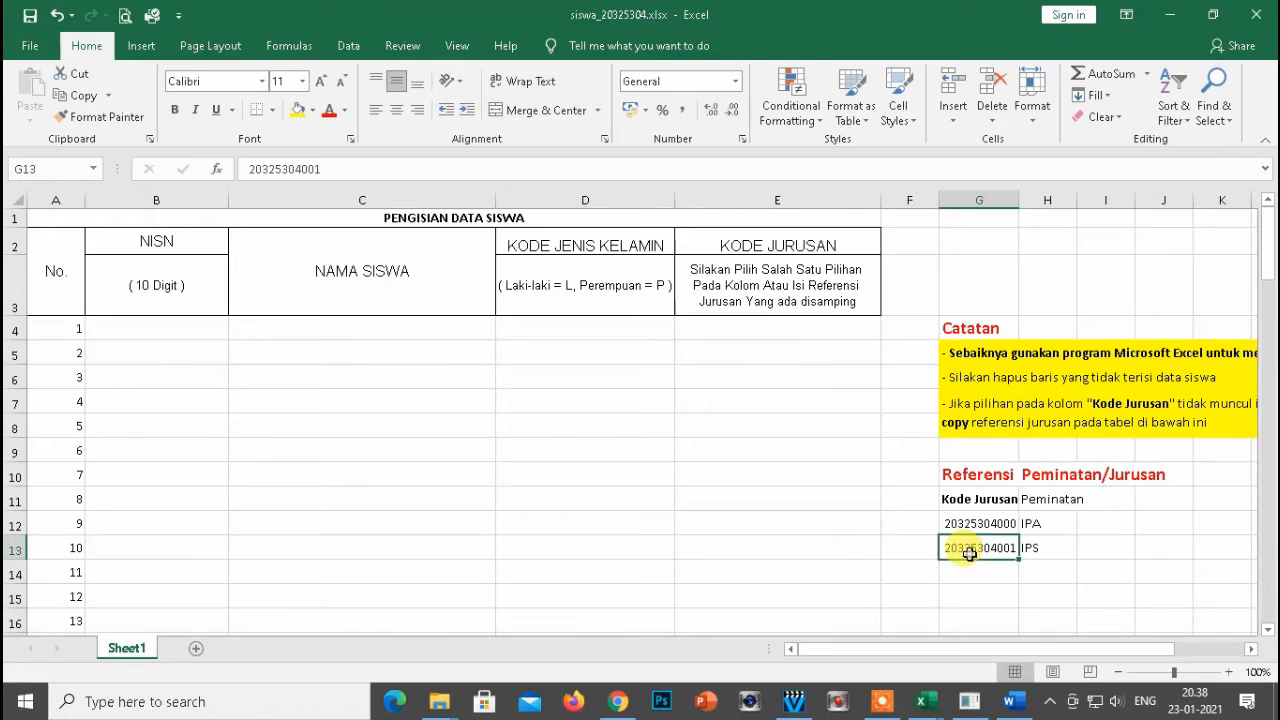
drag(965, 524, 1023, 546)
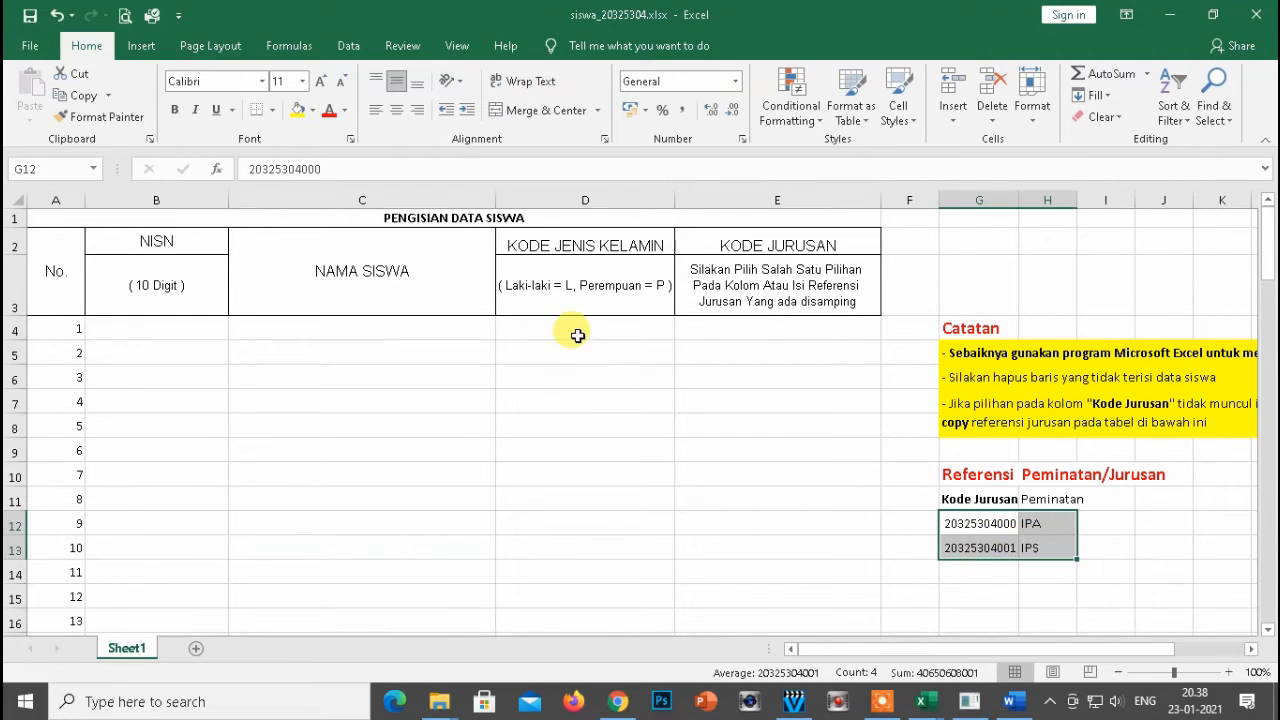
click(575, 331)
click(1065, 545)
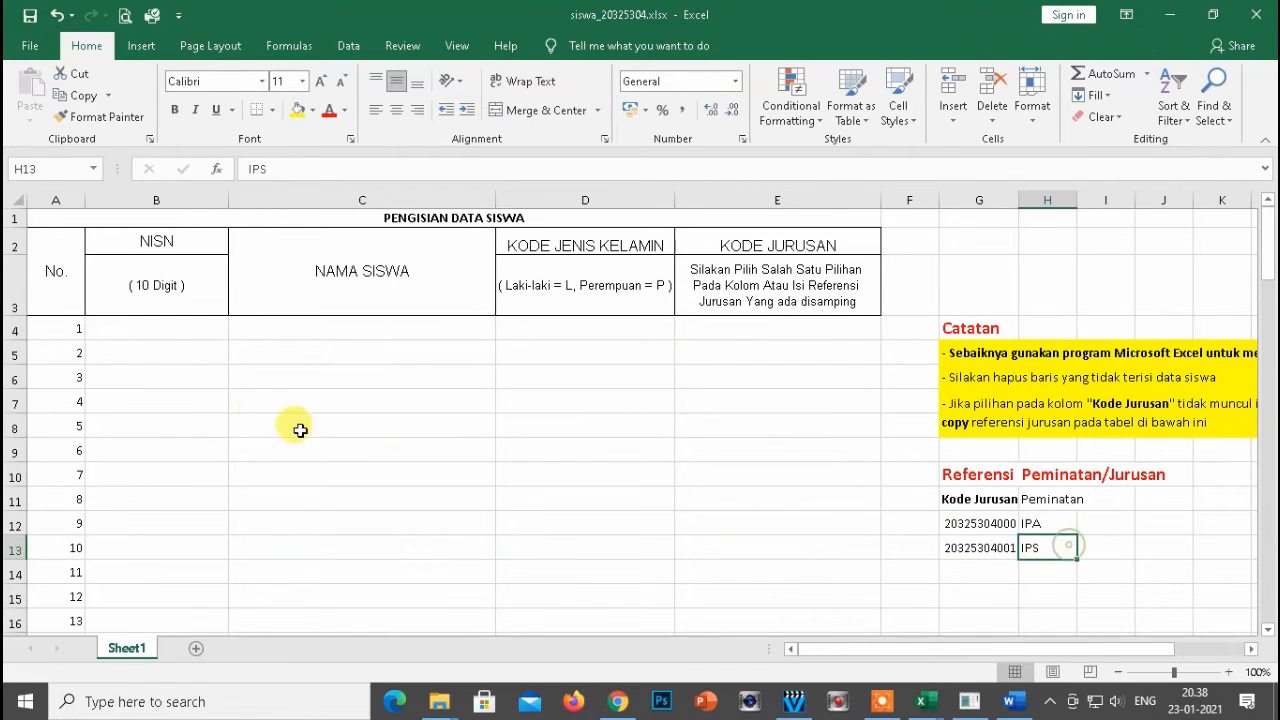
Copy the NISN, name and LP data of all students from the NILAI_SPAN_MIPA sheet of PEMERINGKATAN_NILAI_SISWA_SPAN.xlsx
click(182, 333)
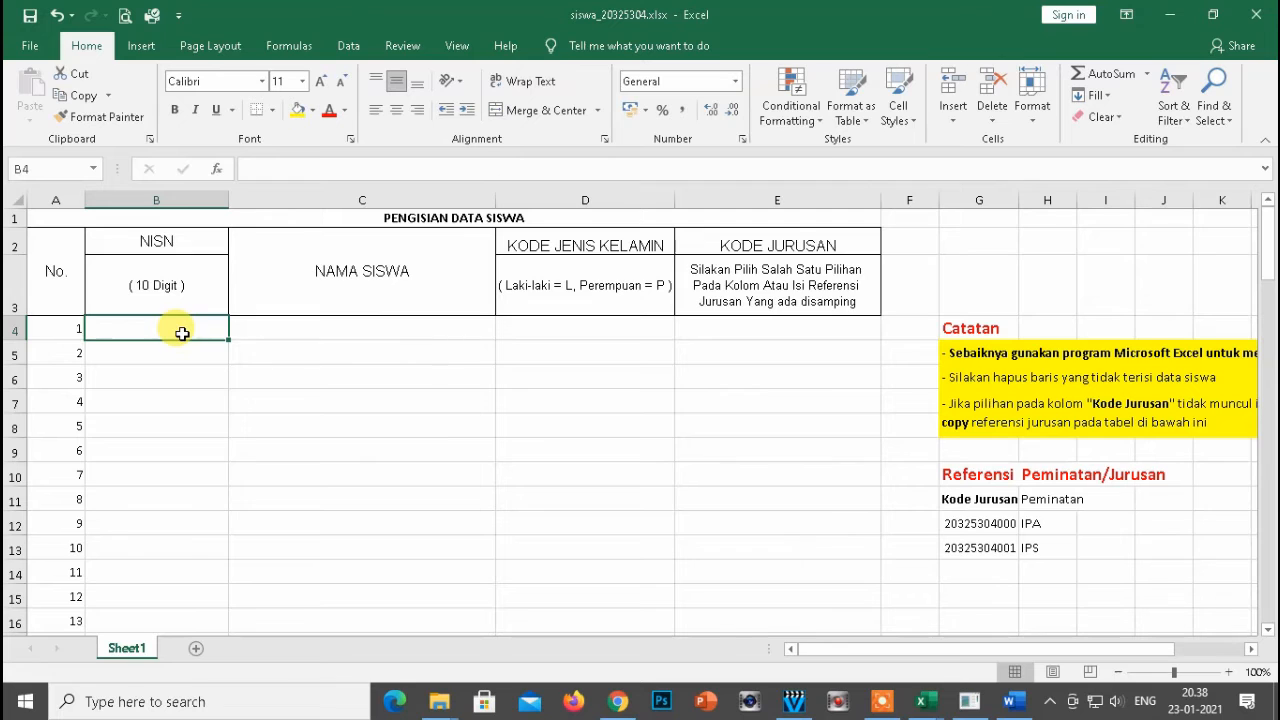
key(alt+Tab)
click(82, 237)
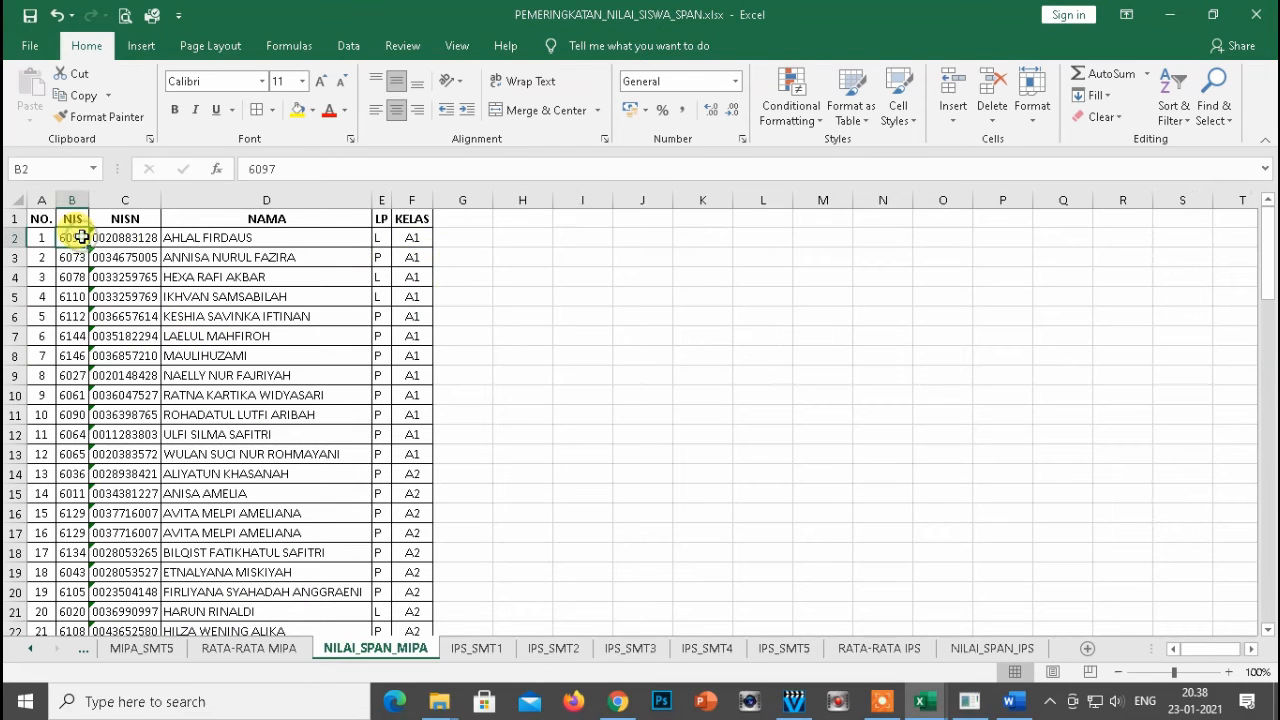
key(ctrl+Down)
key(ctrl+Up)
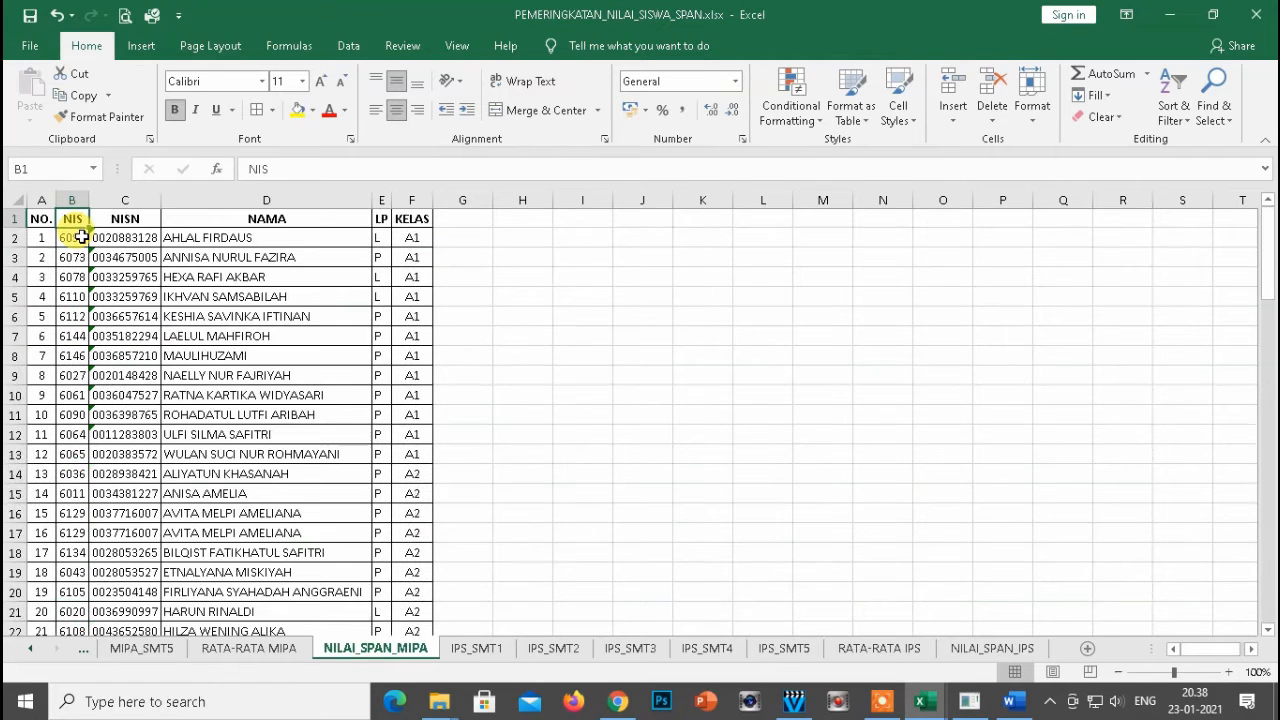
key(Down)
key(Right)
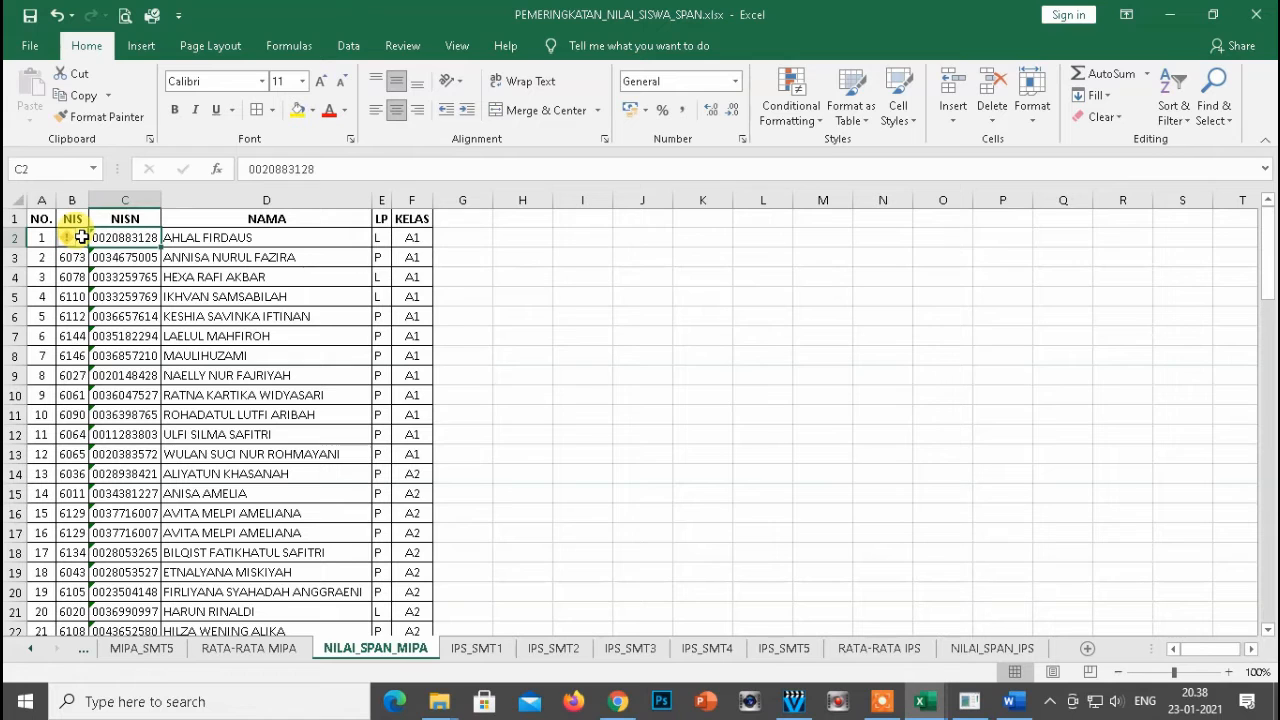
key(ctrl+shift+Down)
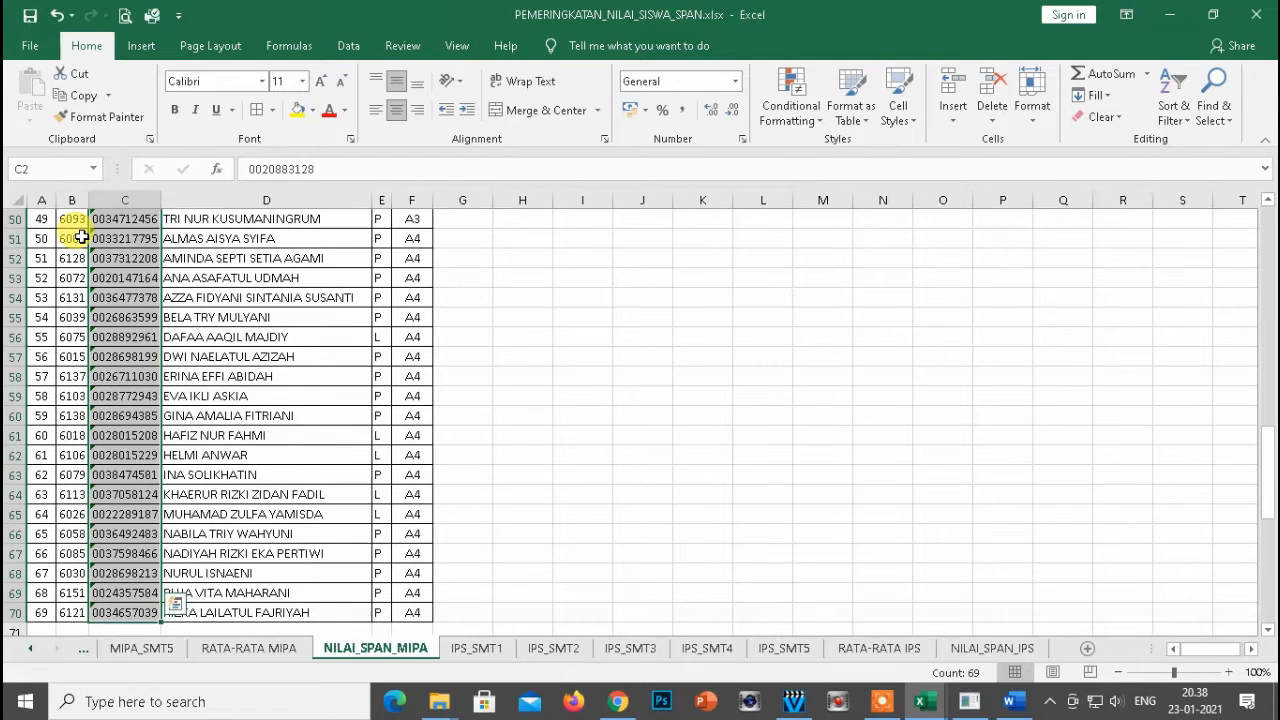
key(shift+Right)
key(shift+Right)
key(ctrl+c)
Paste the copied MIPA student data as values into siswa_20325304.xlsx, starting at cell B4
key(alt+Tab)
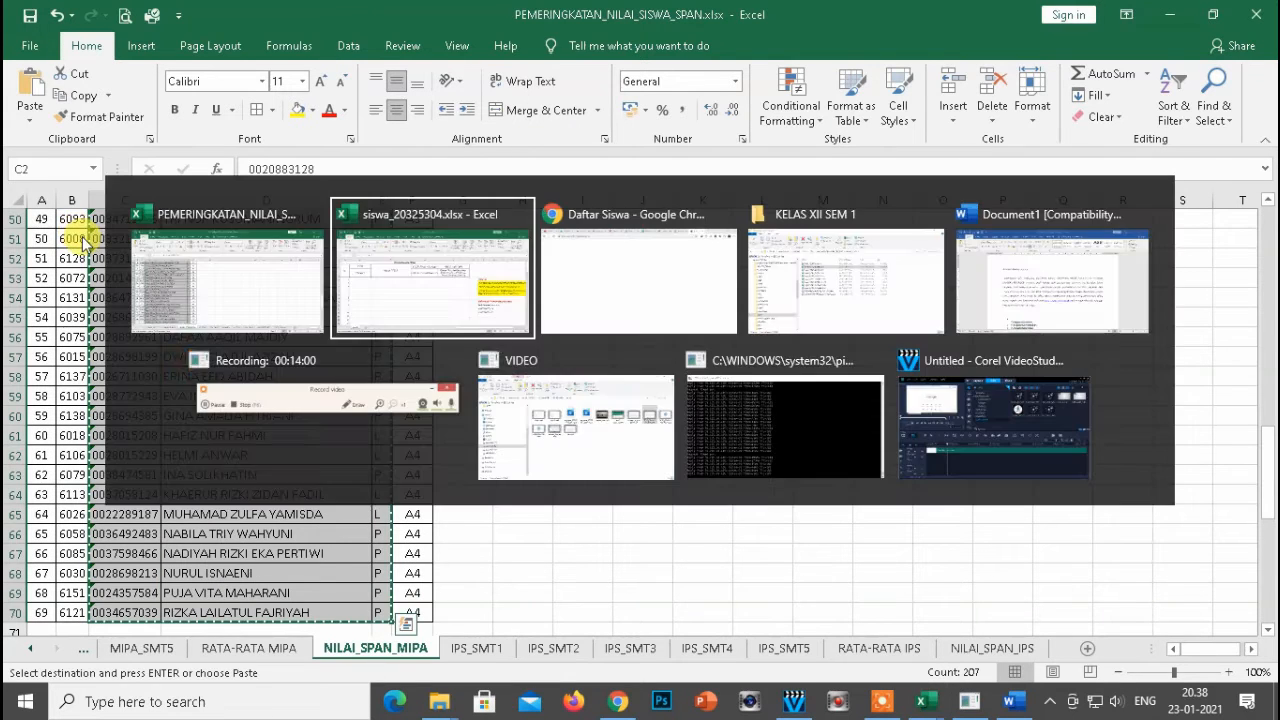
right_click(151, 333)
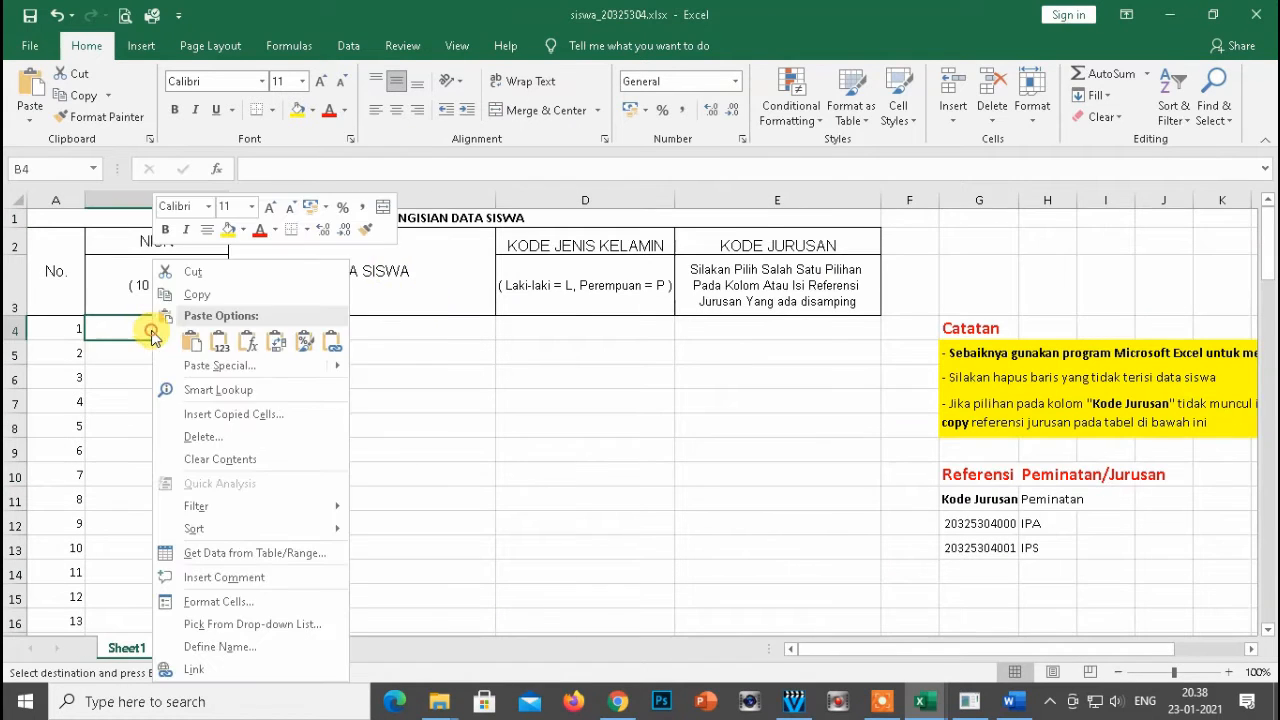
click(214, 365)
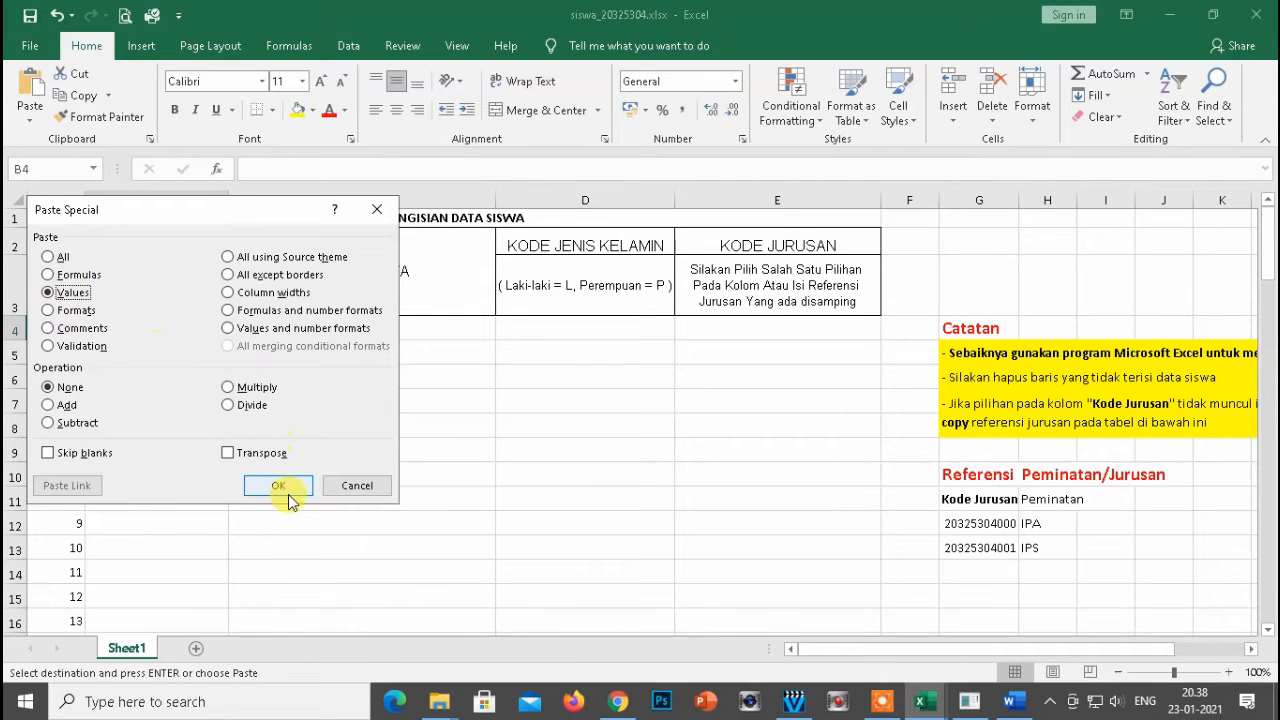
click(286, 494)
click(734, 328)
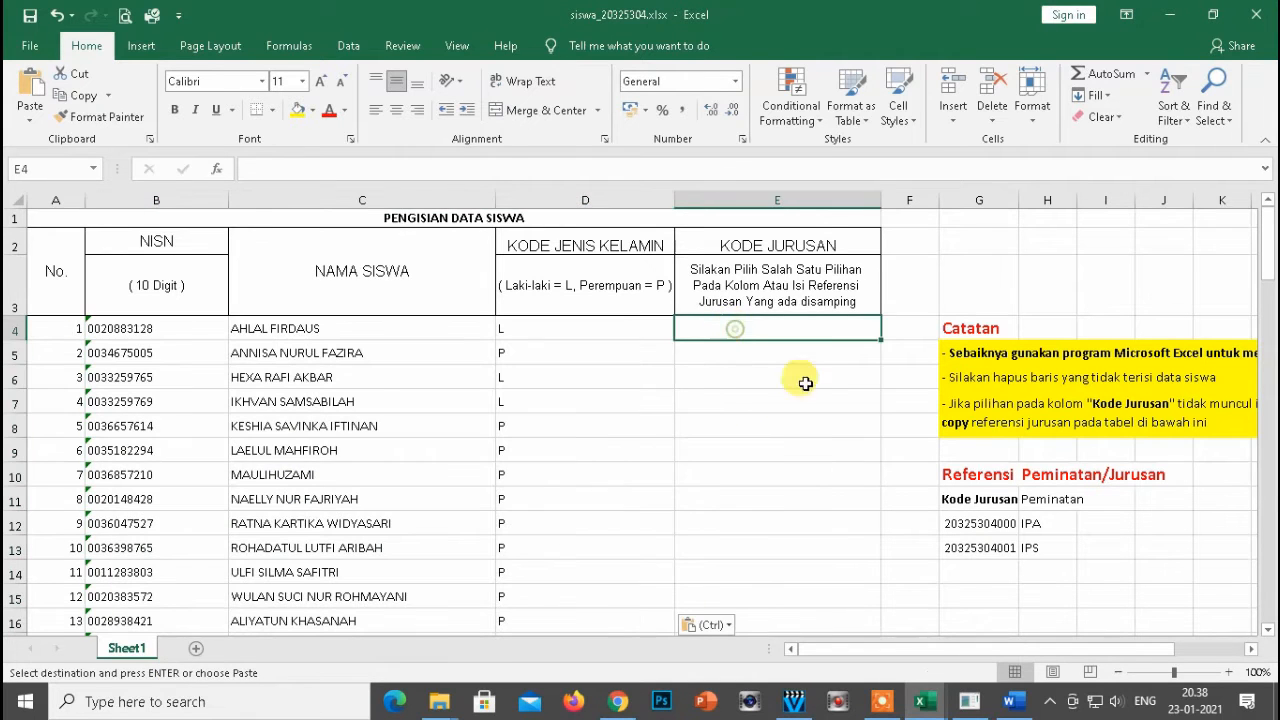
click(985, 523)
click(777, 374)
click(779, 332)
key(Return)
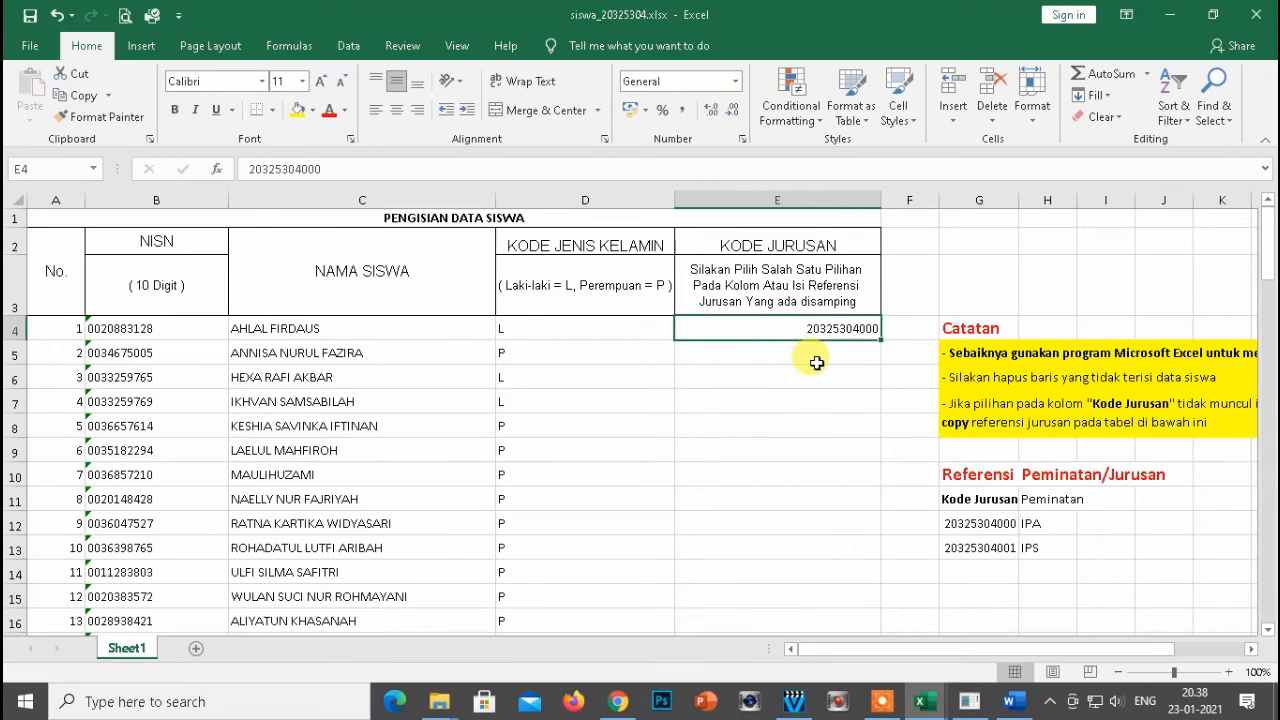
Fill the IPA major code down the Kode Jurusan column from E4 to E72 for all MIPA students
scroll(771, 440, down, 10)
scroll(765, 470, down, 12)
shift+click(769, 342)
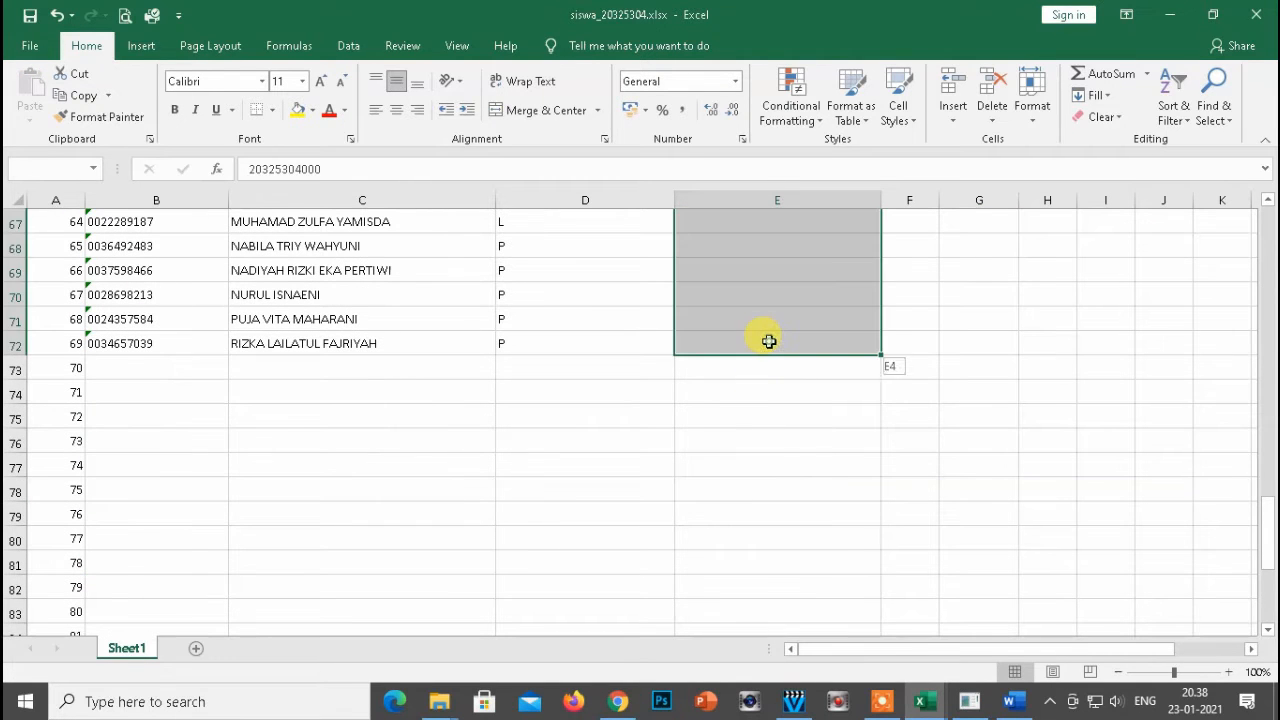
scroll(766, 340, up, 20)
key(ctrl+d)
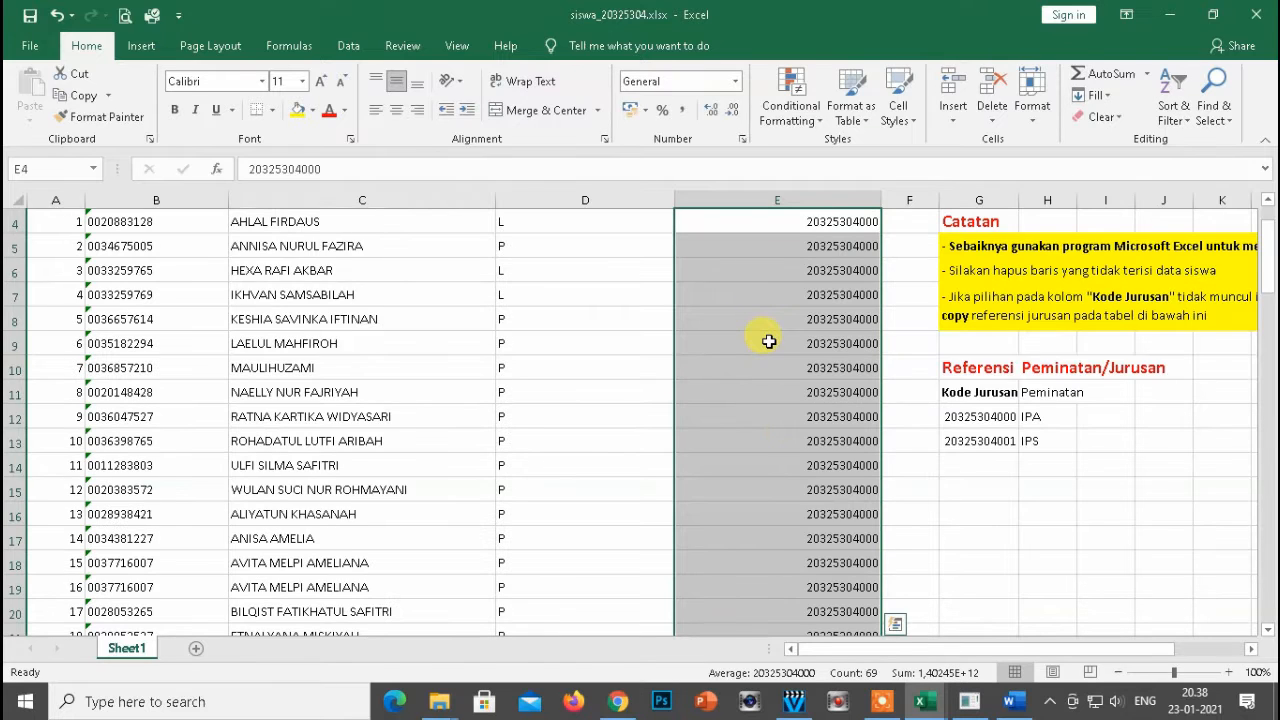
scroll(215, 492, down, 20)
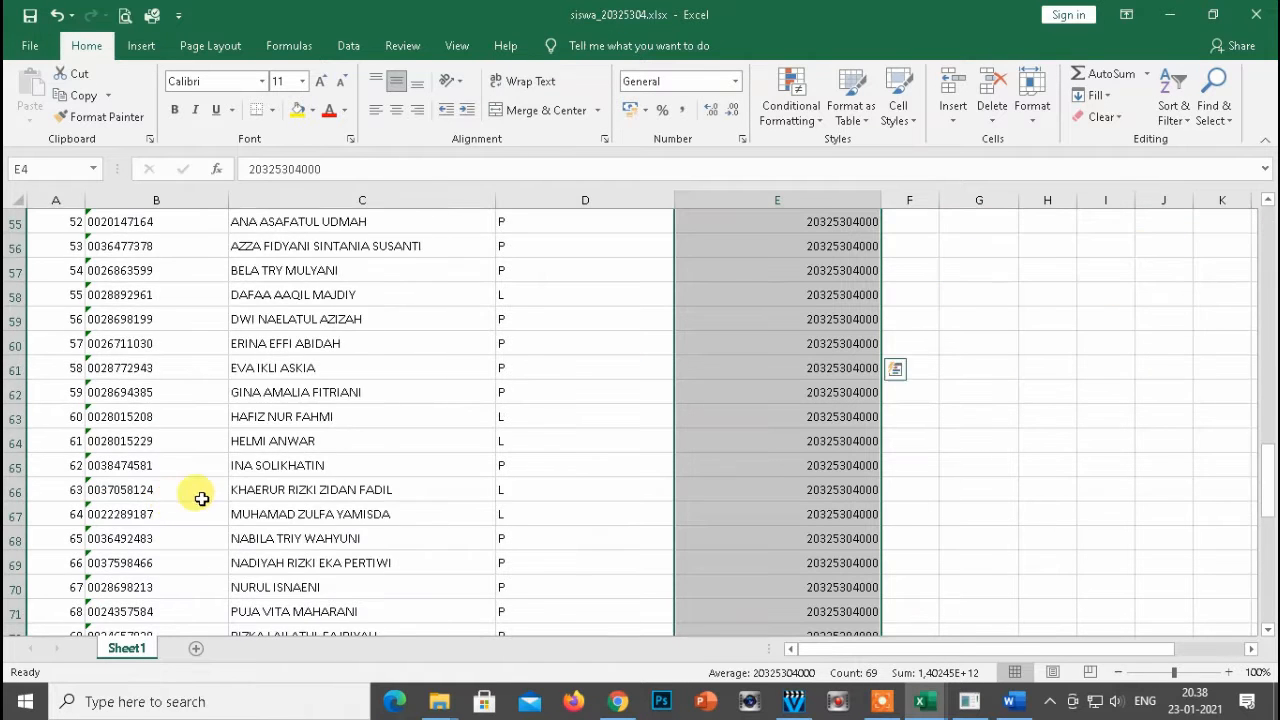
scroll(498, 444, up, 2)
Copy the NISN, name and LP data of all students from the NILAI_SPAN_IPS sheet of the ranking workbook
click(146, 294)
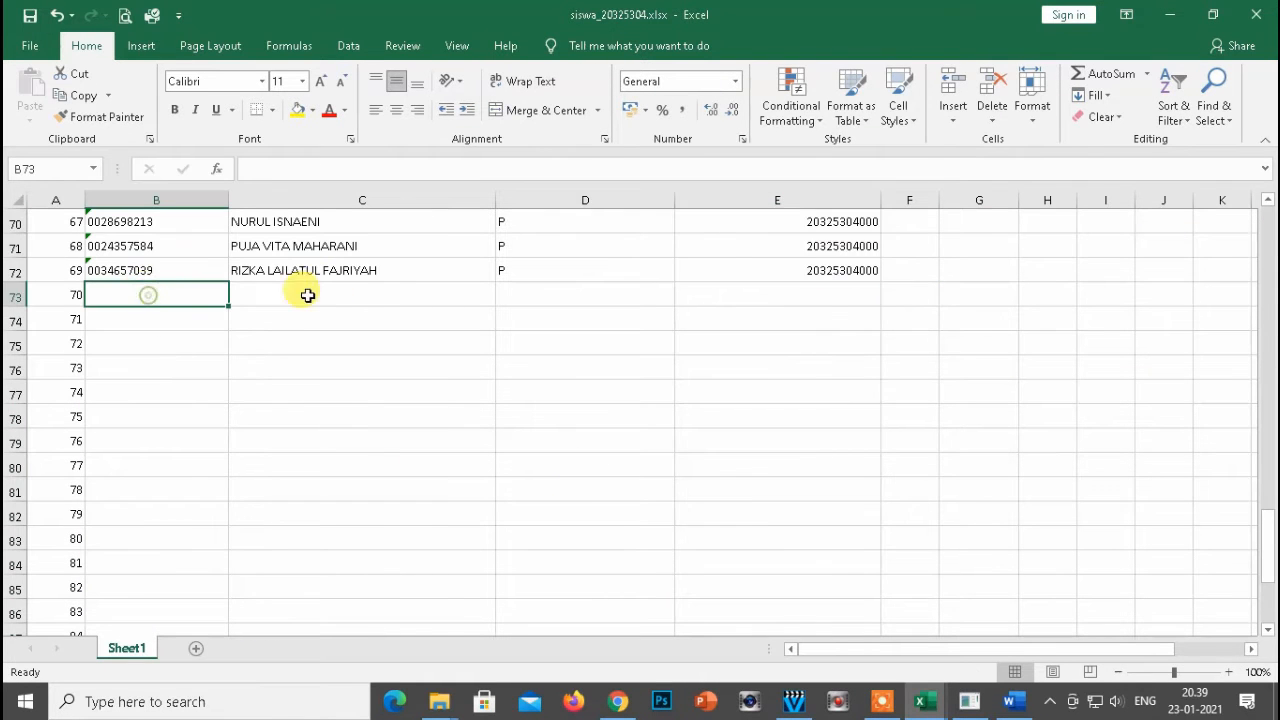
key(alt+Tab)
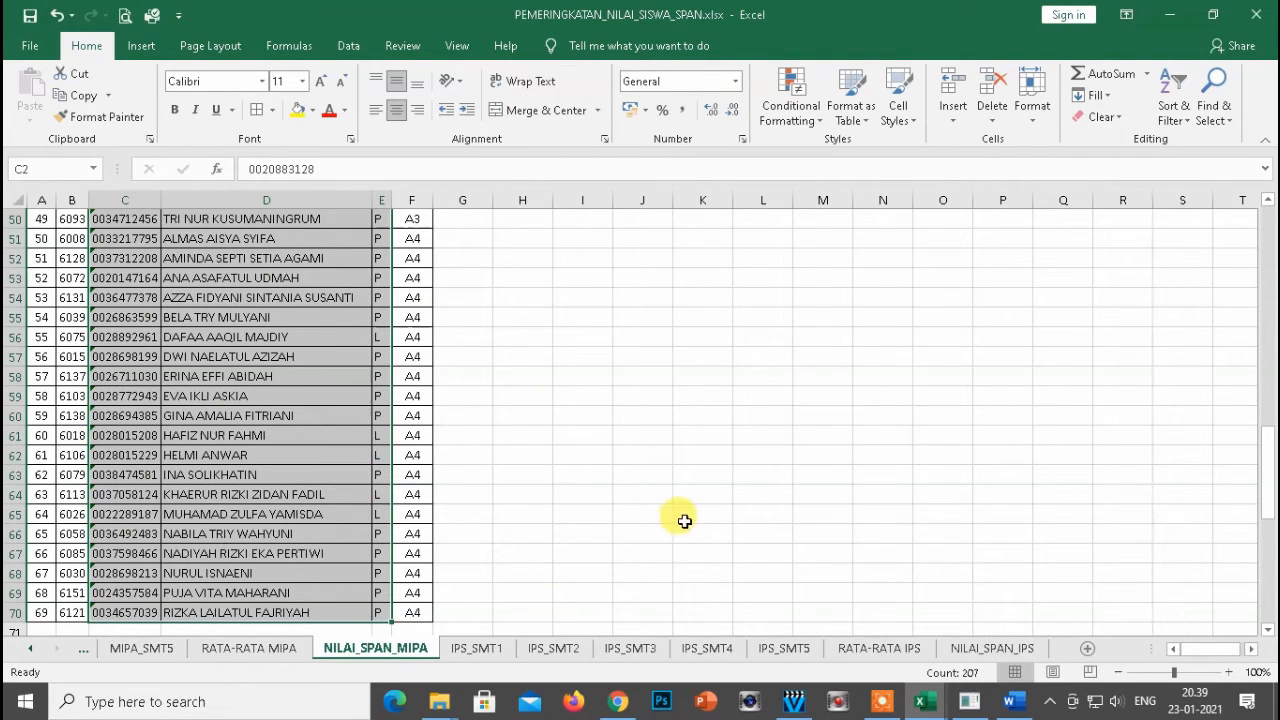
click(849, 451)
click(212, 425)
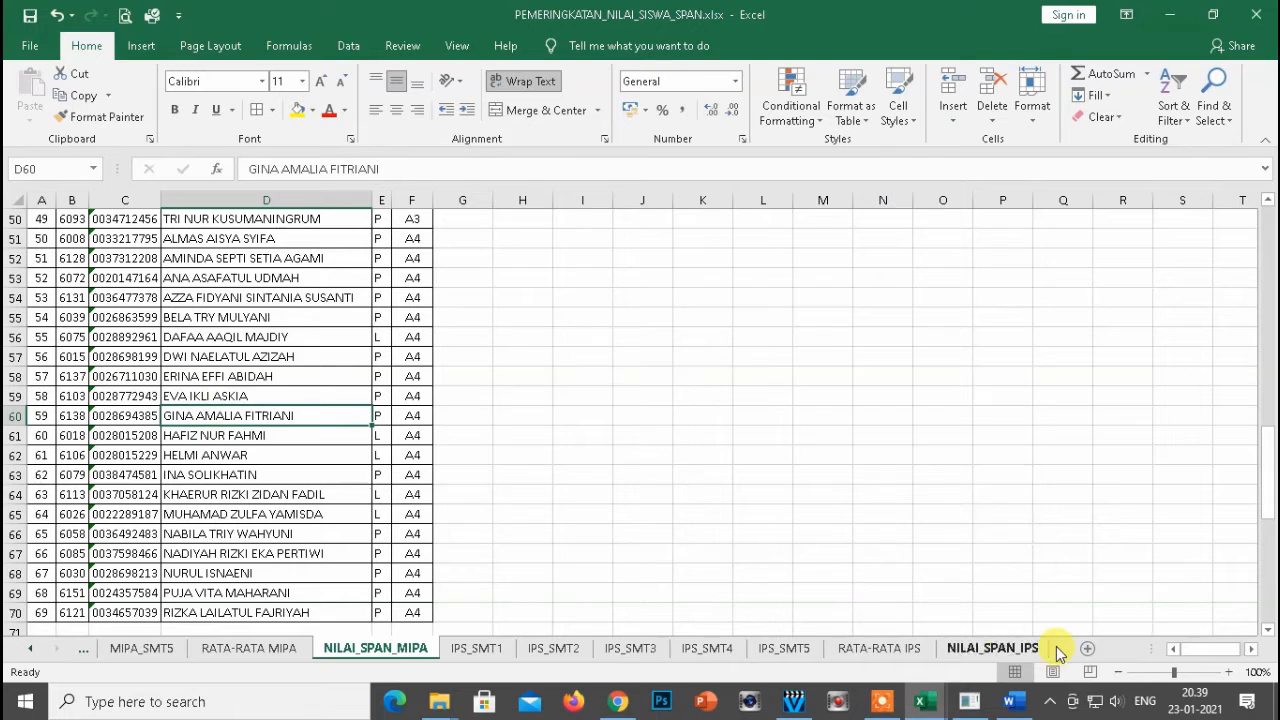
click(990, 650)
click(556, 414)
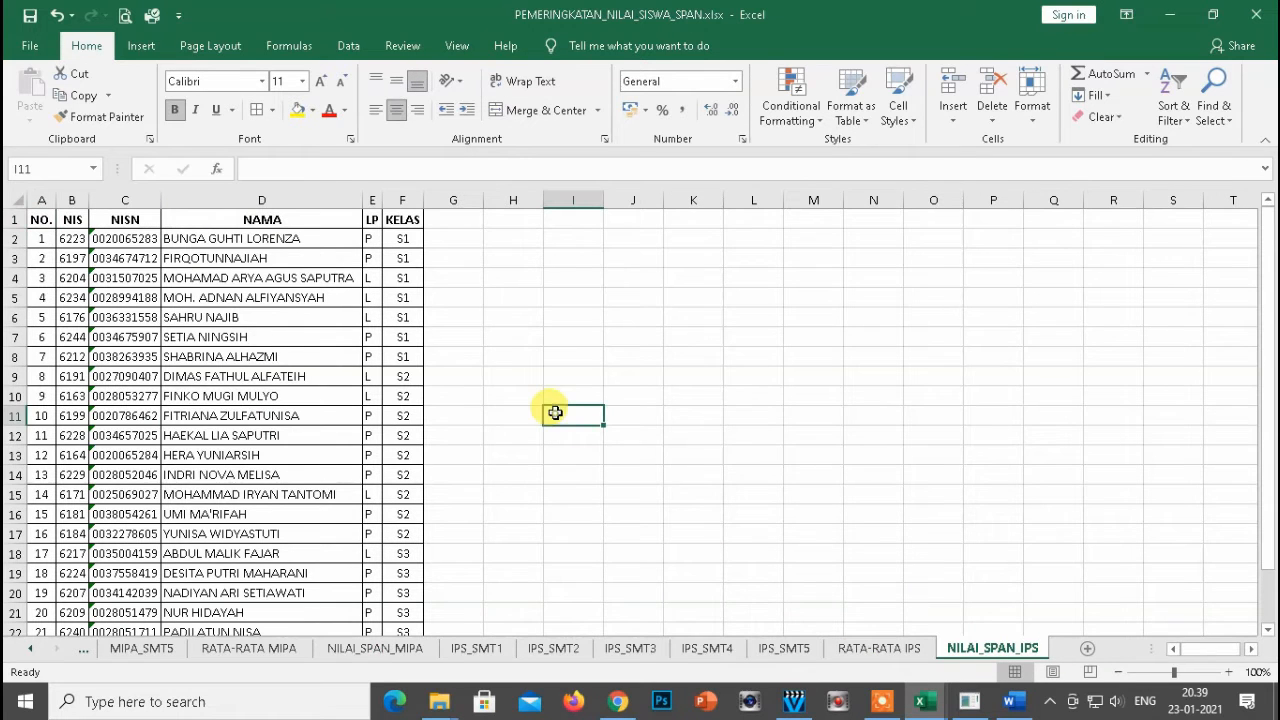
click(112, 239)
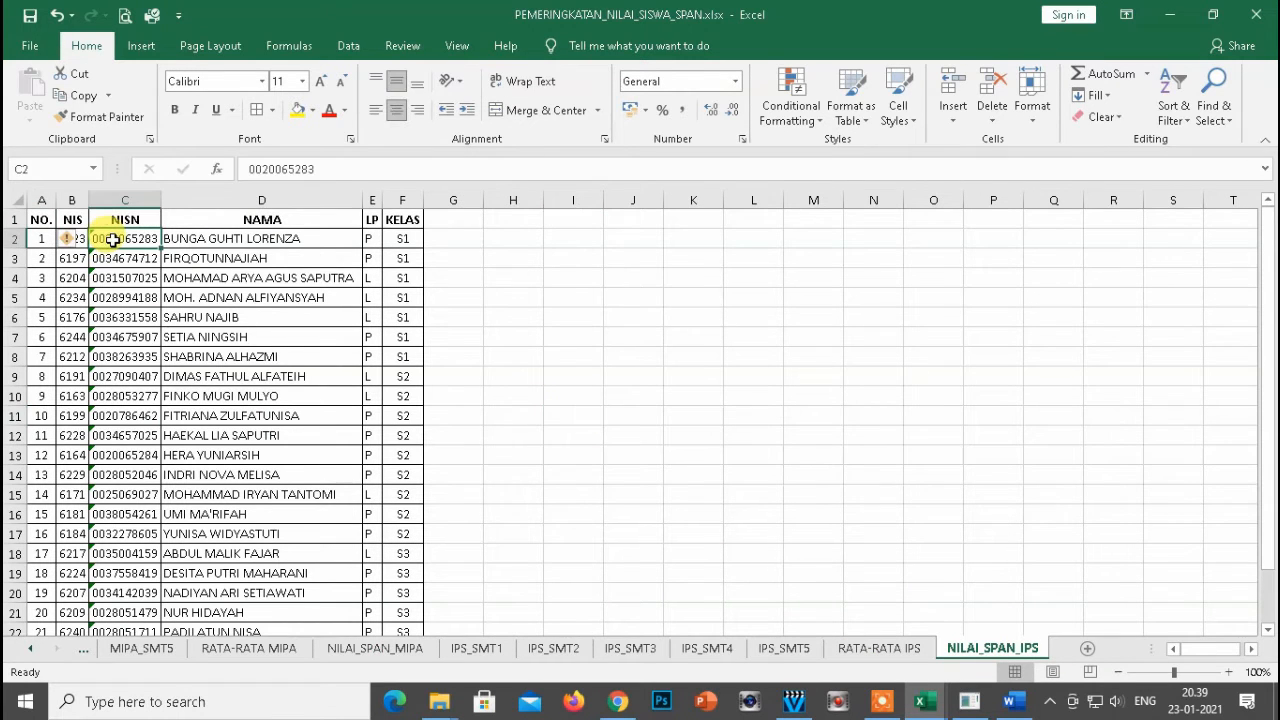
key(shift+Right)
key(shift+Right)
key(ctrl+shift+Down)
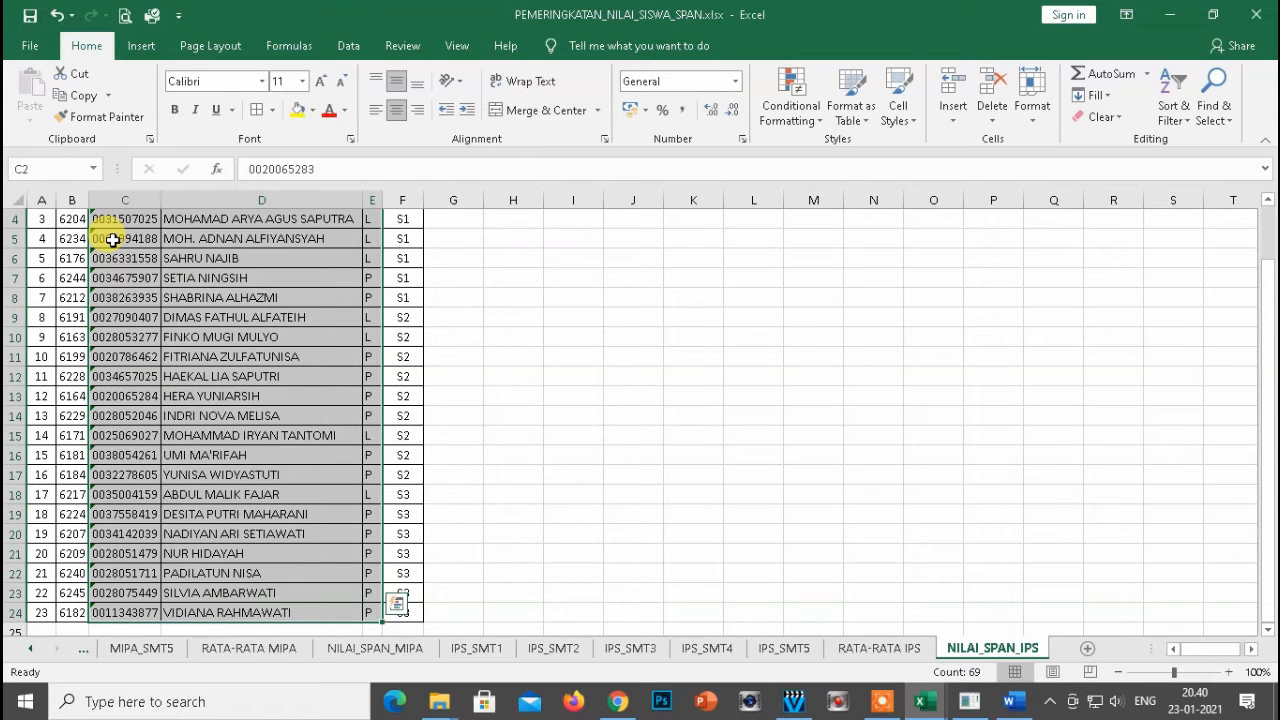
key(ctrl+c)
Paste the copied IPS student data as values into siswa_20325304.xlsx below the MIPA students, starting at cell B73
key(alt+Tab)
click(148, 300)
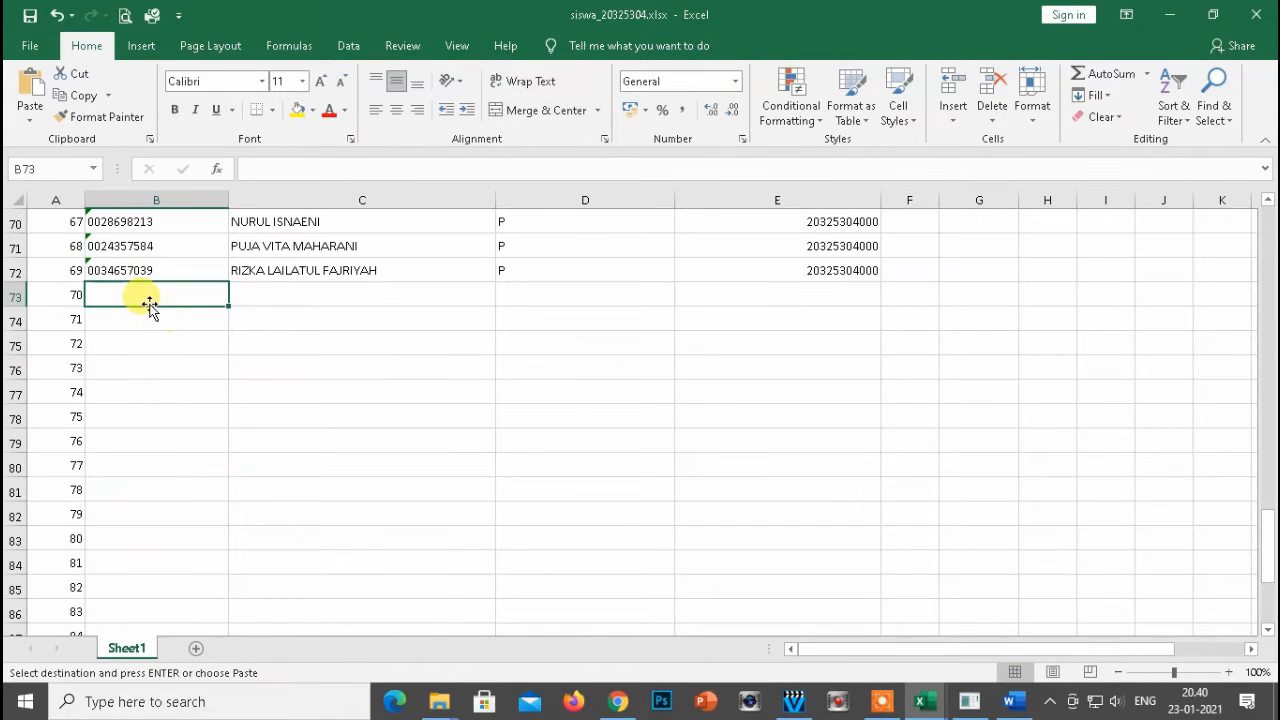
right_click(148, 302)
click(292, 365)
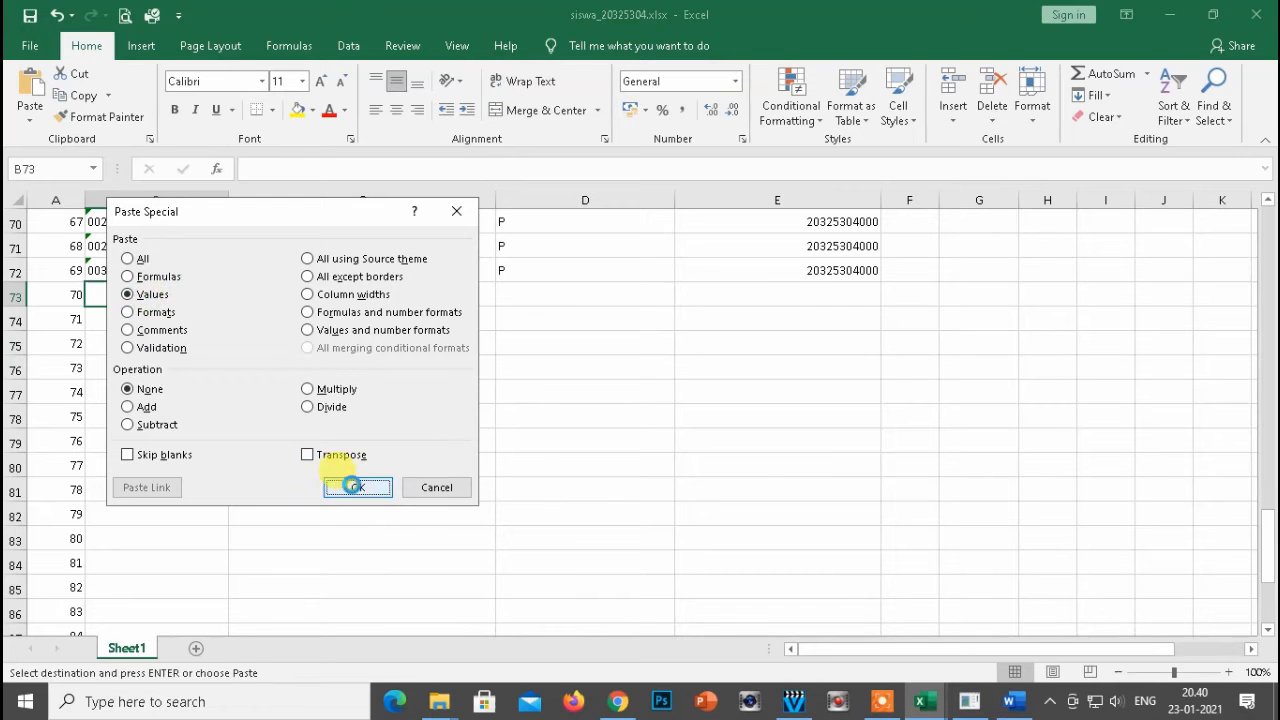
click(355, 487)
click(776, 292)
scroll(1020, 327, up, 1)
scroll(1020, 325, up, 20)
scroll(988, 494, down, 3)
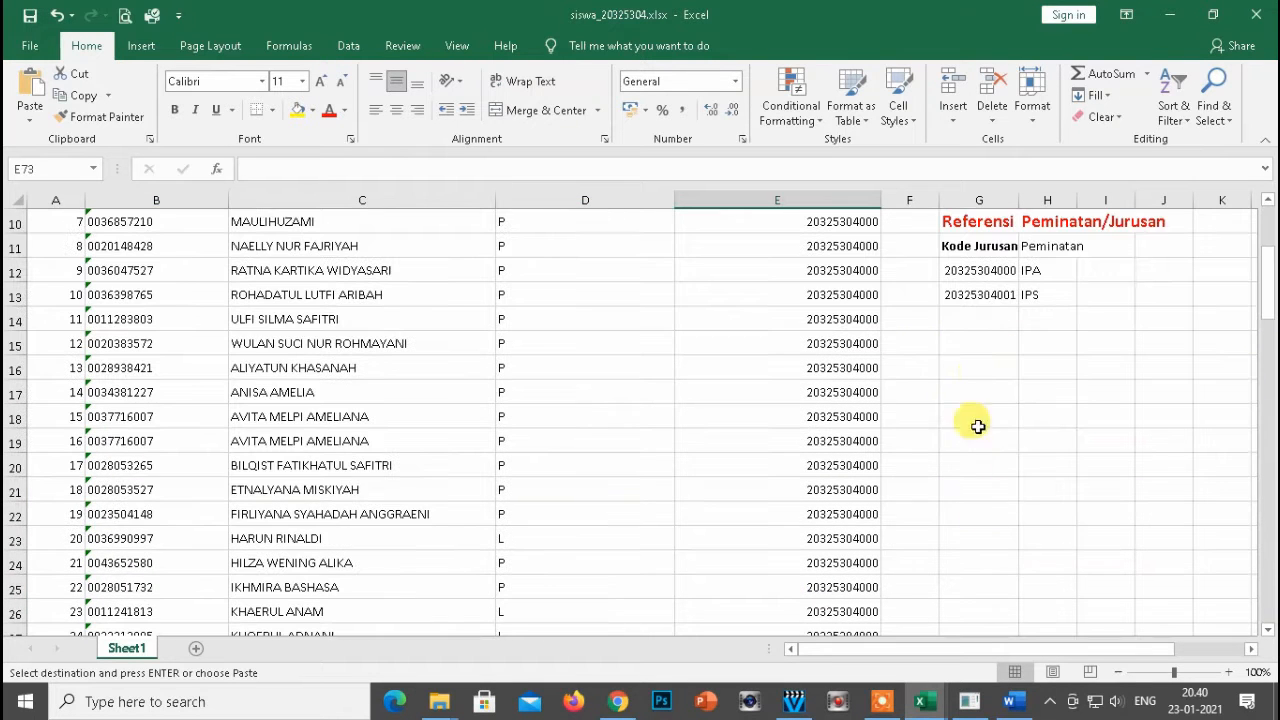
click(978, 296)
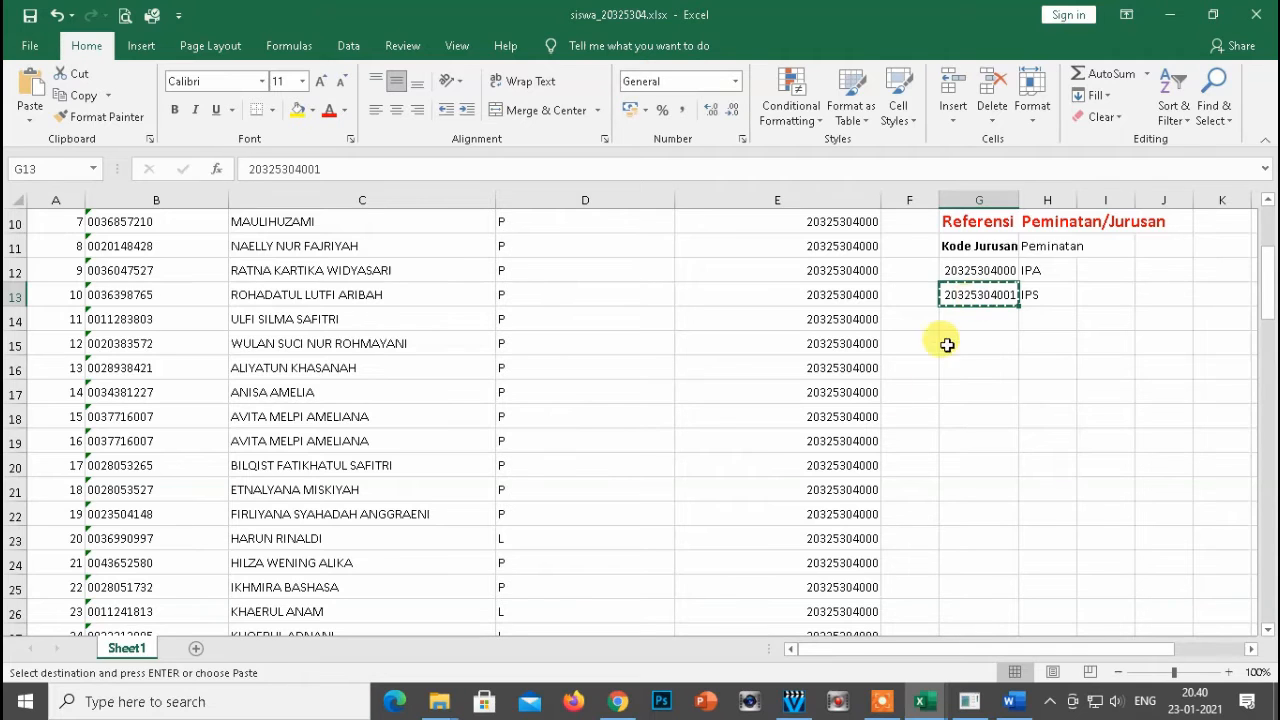
scroll(871, 471, down, 20)
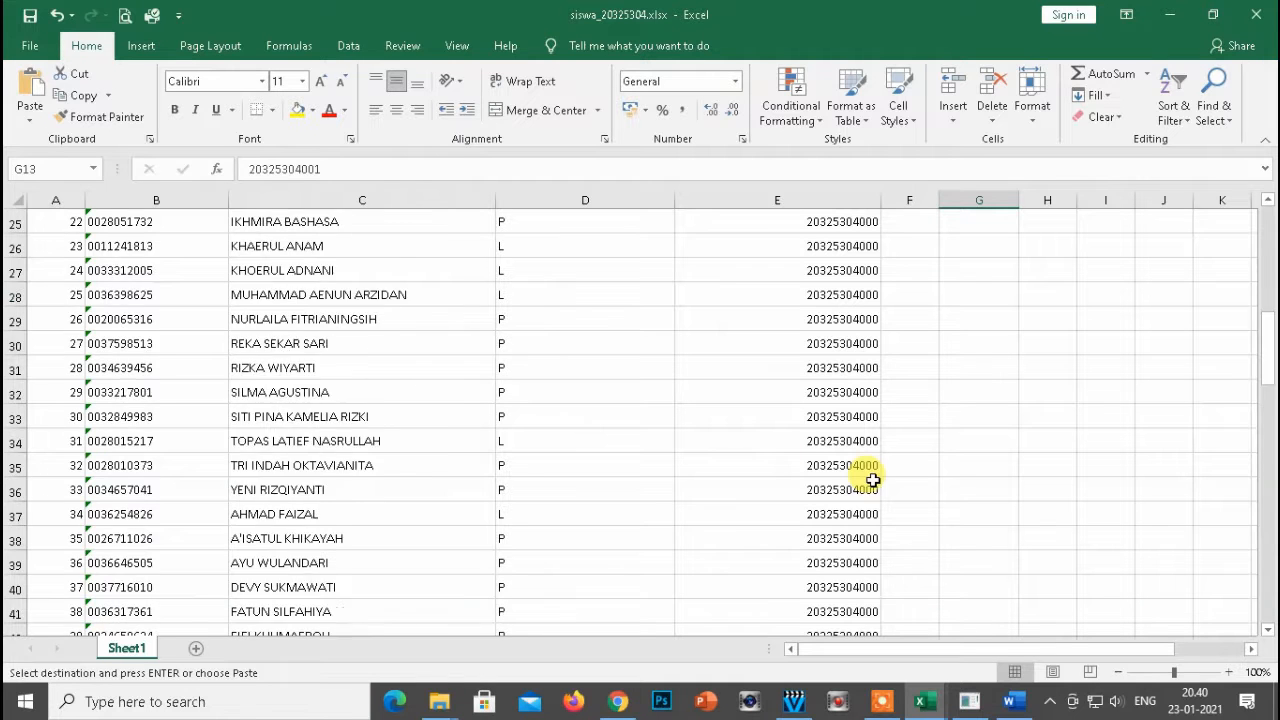
click(814, 294)
scroll(814, 450, down, 8)
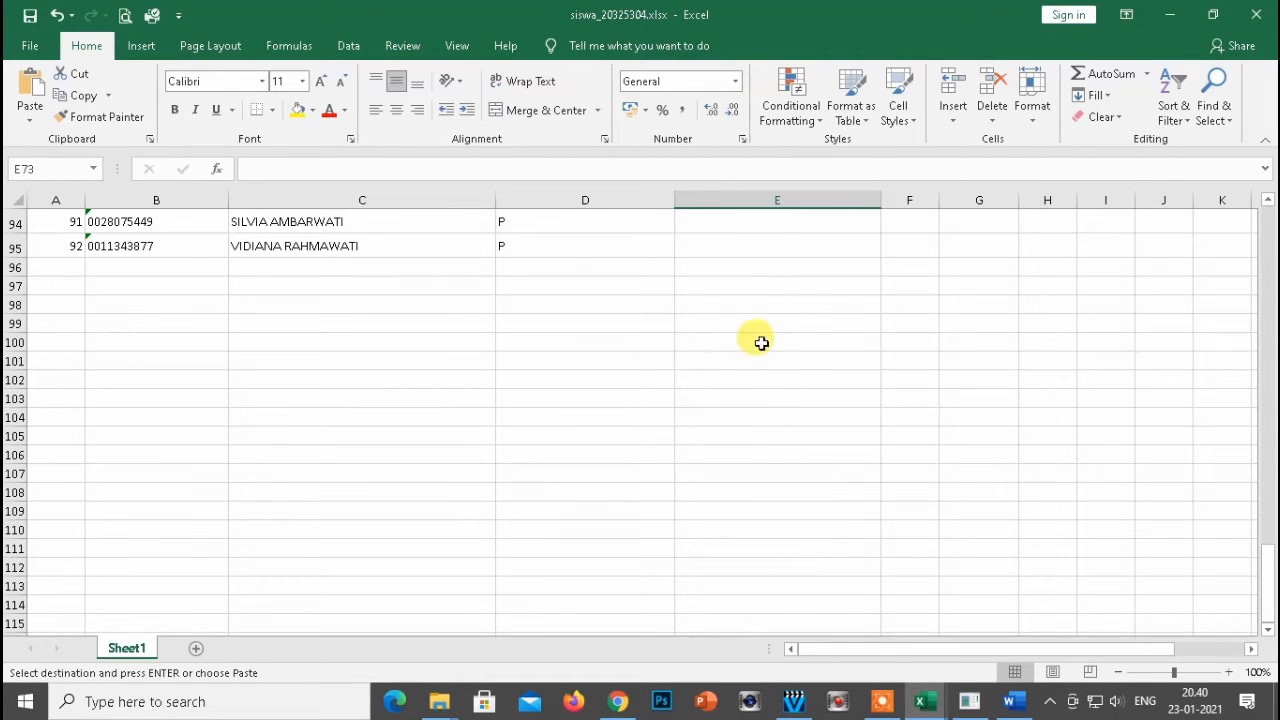
drag(728, 240, 858, 260)
key(ctrl+v)
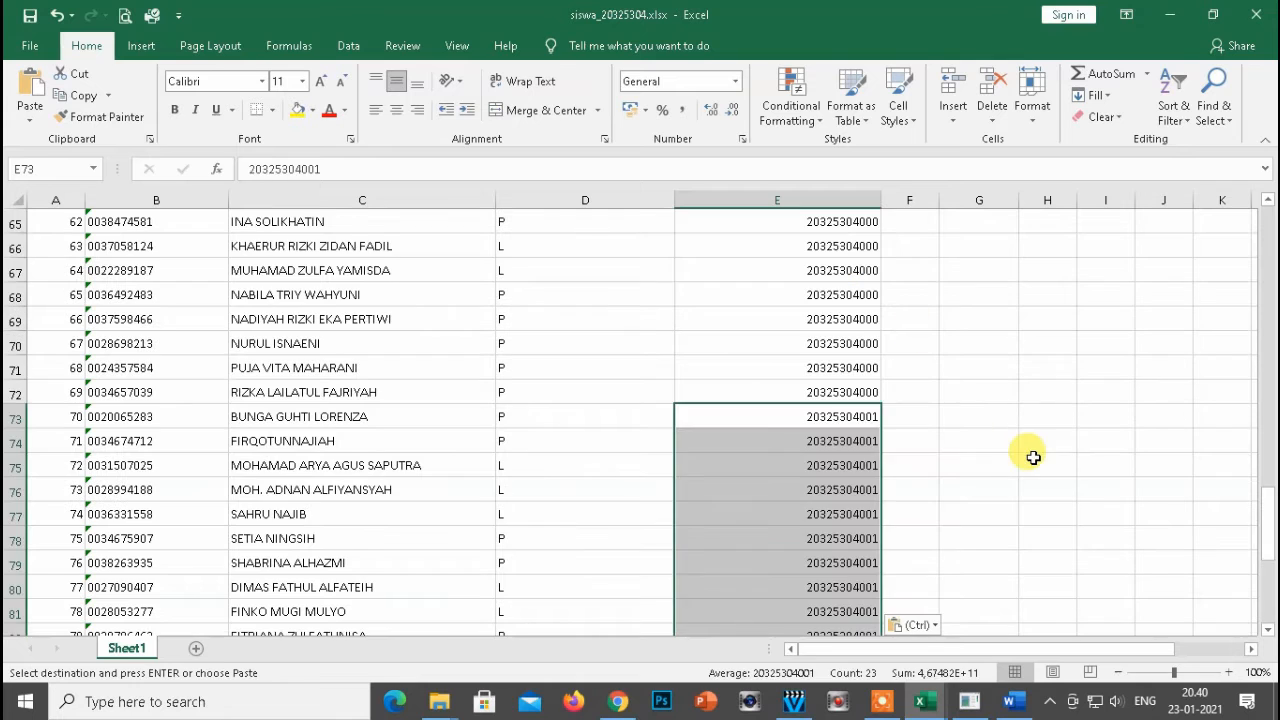
click(1040, 458)
click(155, 319)
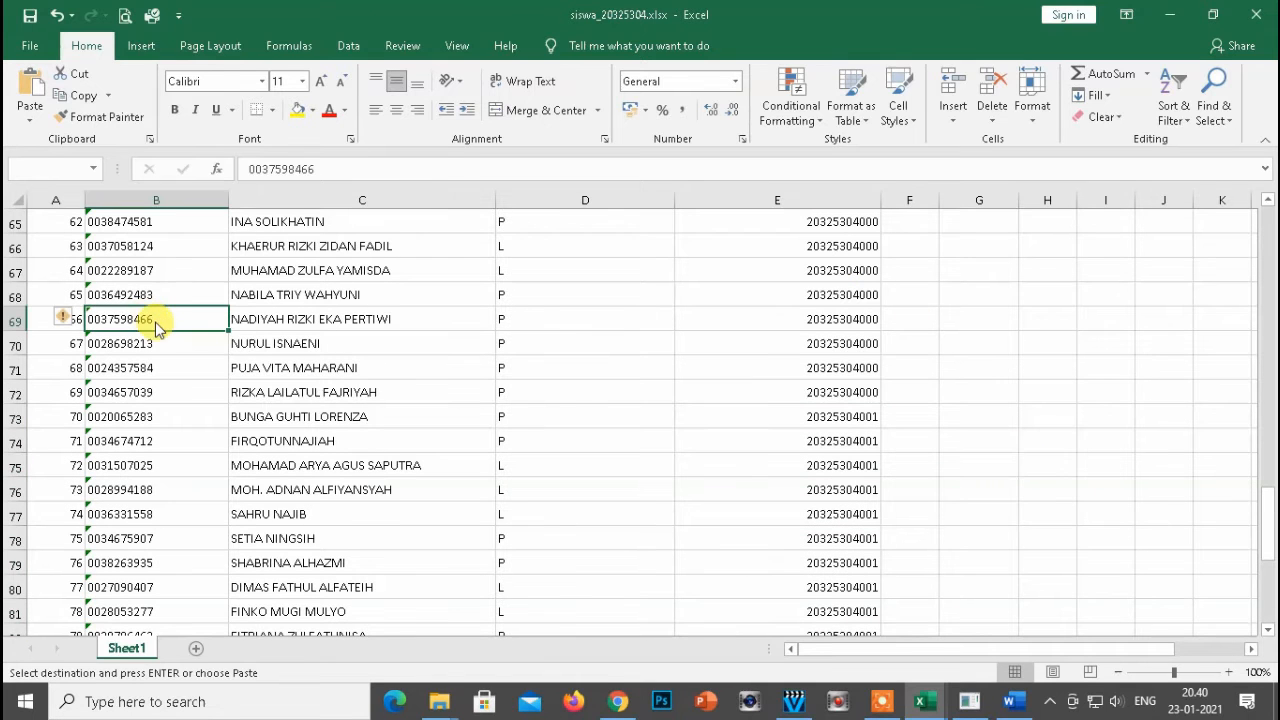
key(alt+F4)
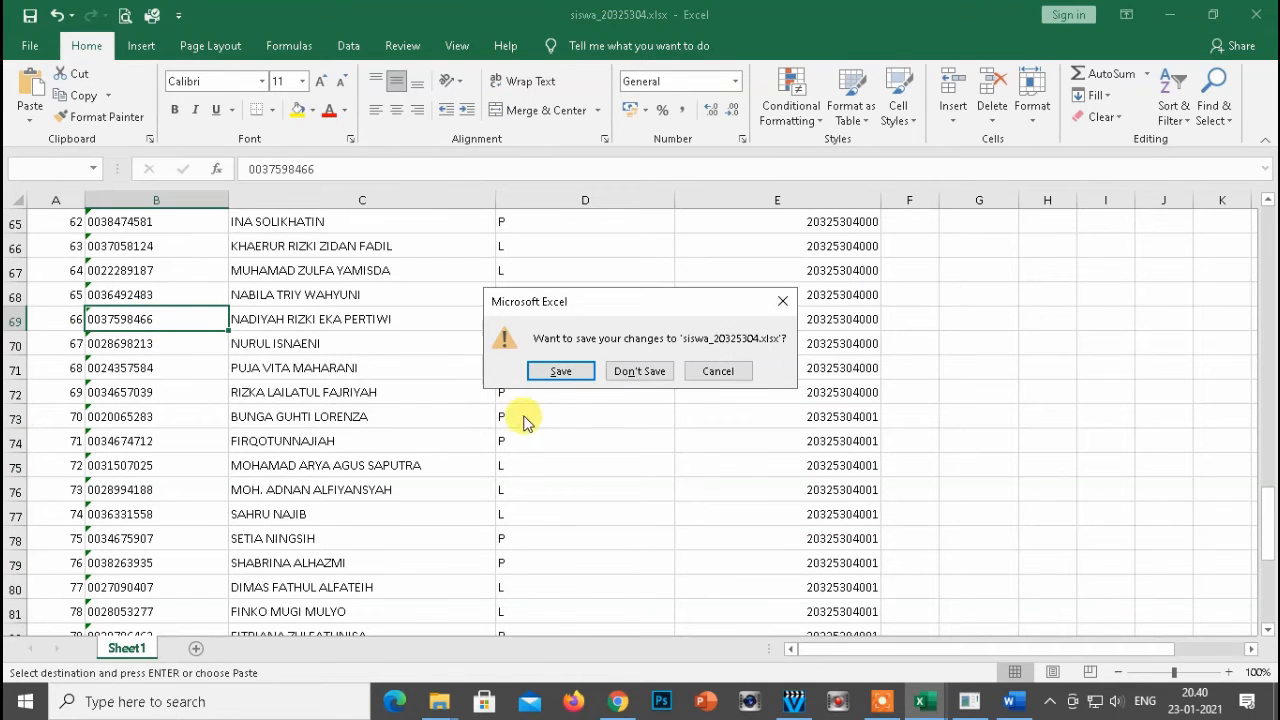
click(557, 372)
click(584, 453)
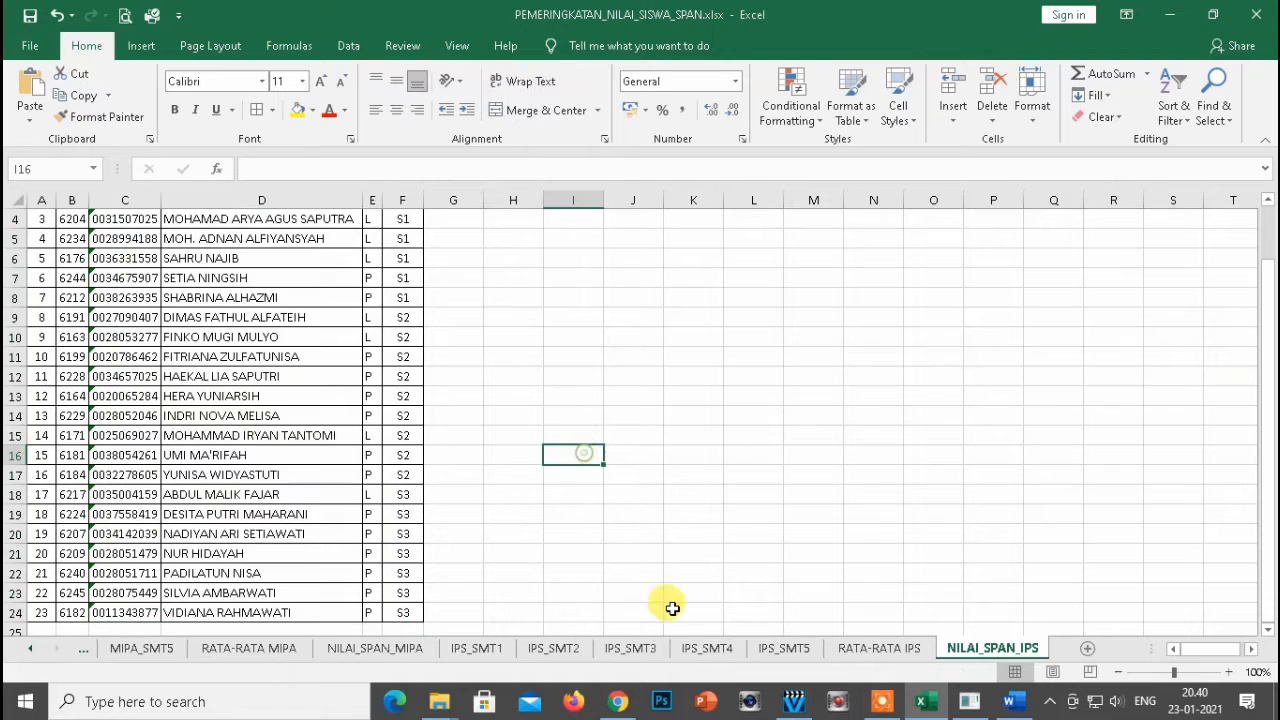
Switch to Chrome, upload siswa_20325304.xlsx on the PDSS Siswa page and look over the imported student list
click(619, 703)
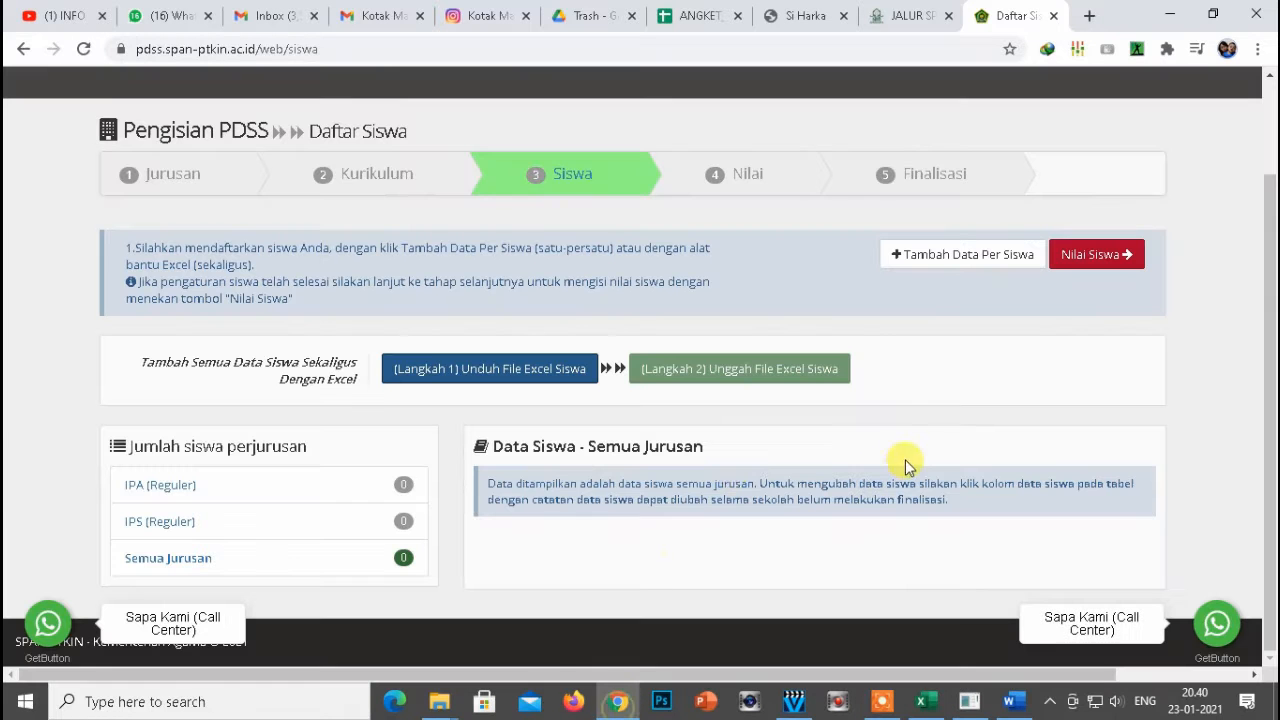
click(726, 385)
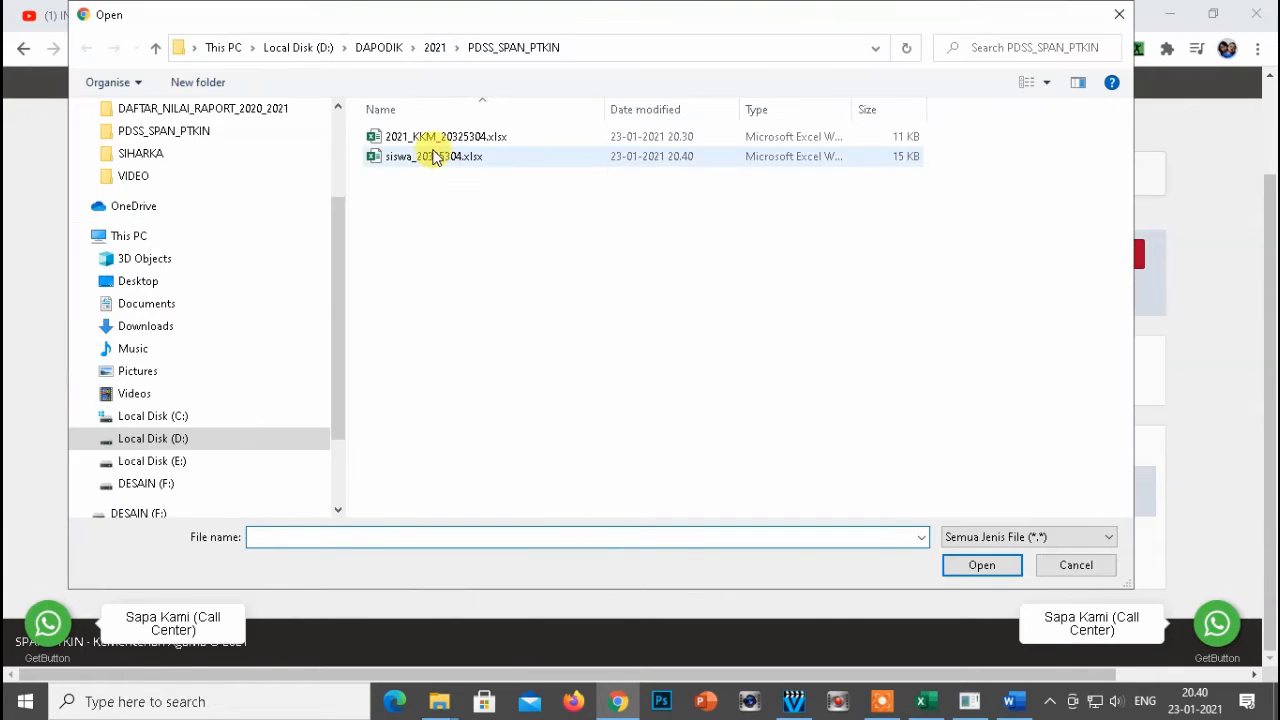
click(428, 158)
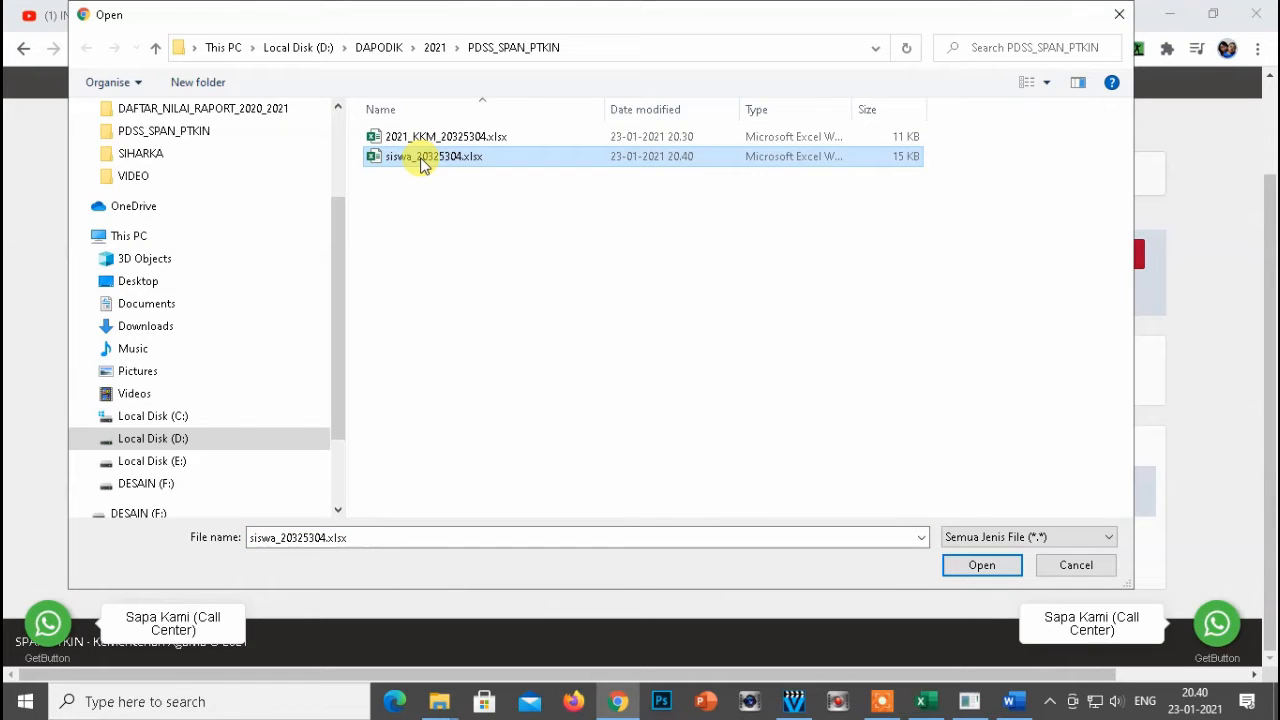
click(980, 566)
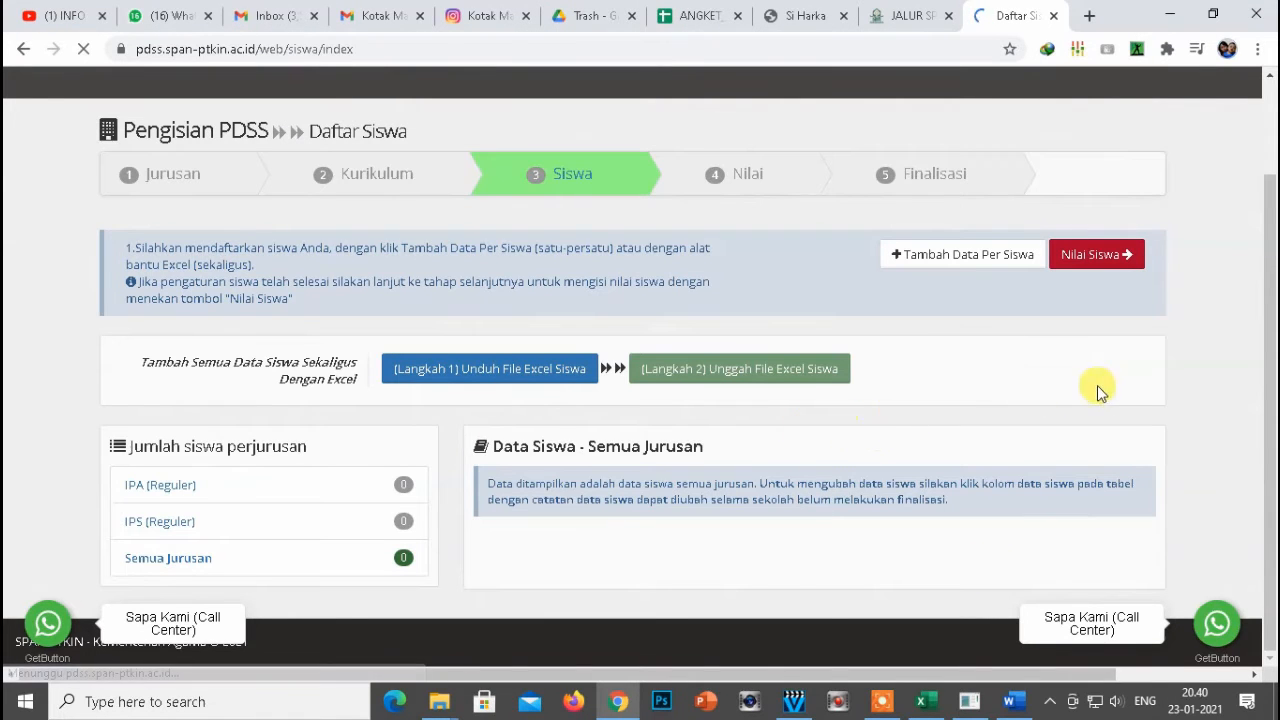
scroll(705, 485, down, 3)
scroll(705, 485, down, 15)
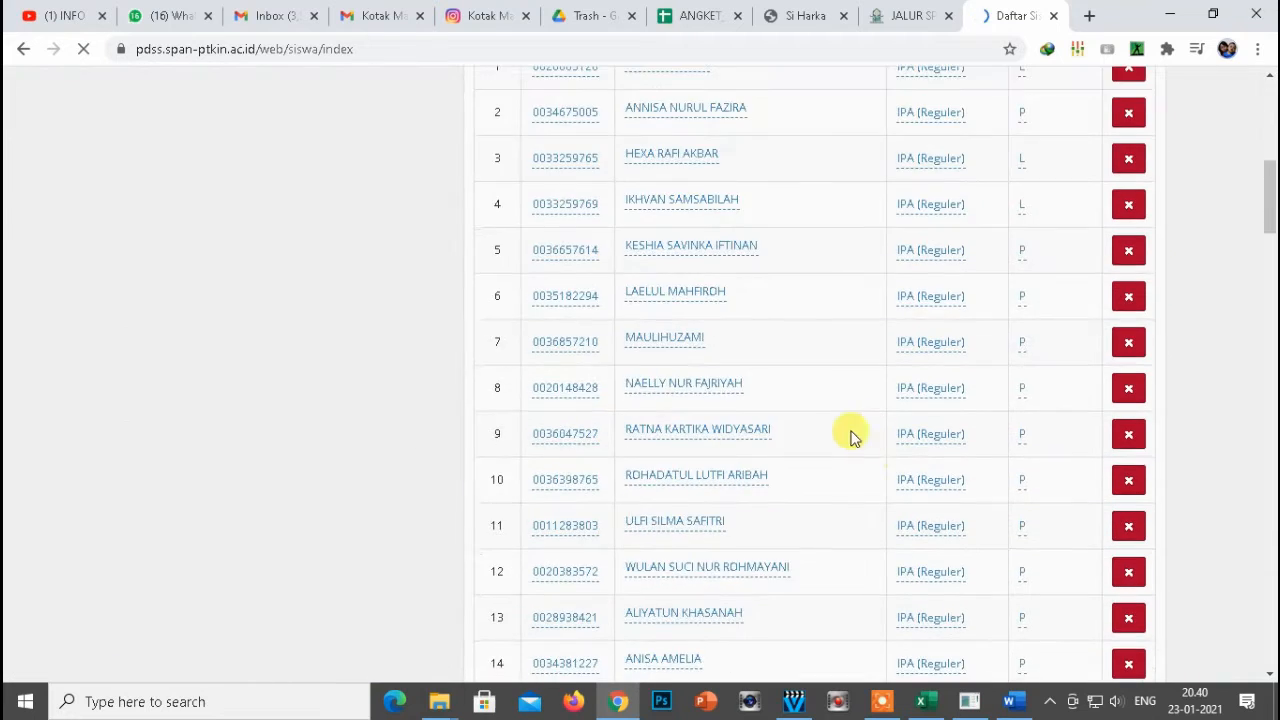
drag(1272, 325, 1268, 614)
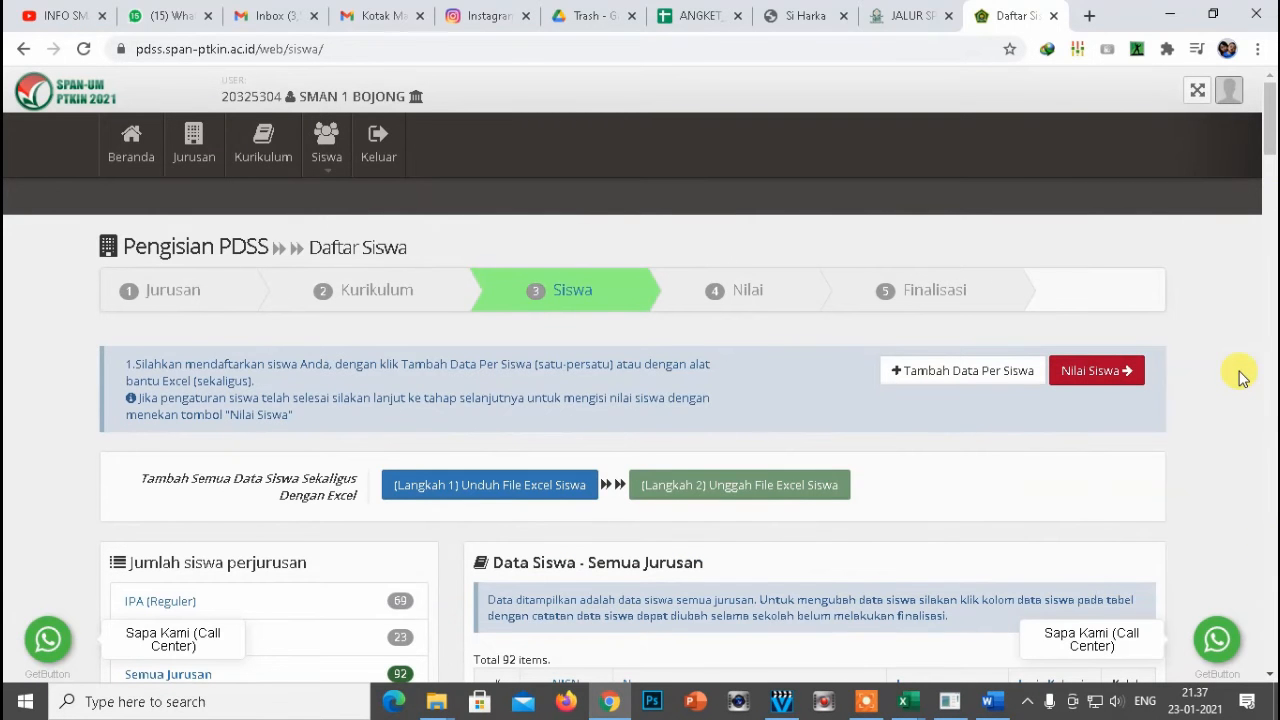
drag(1270, 140, 1268, 88)
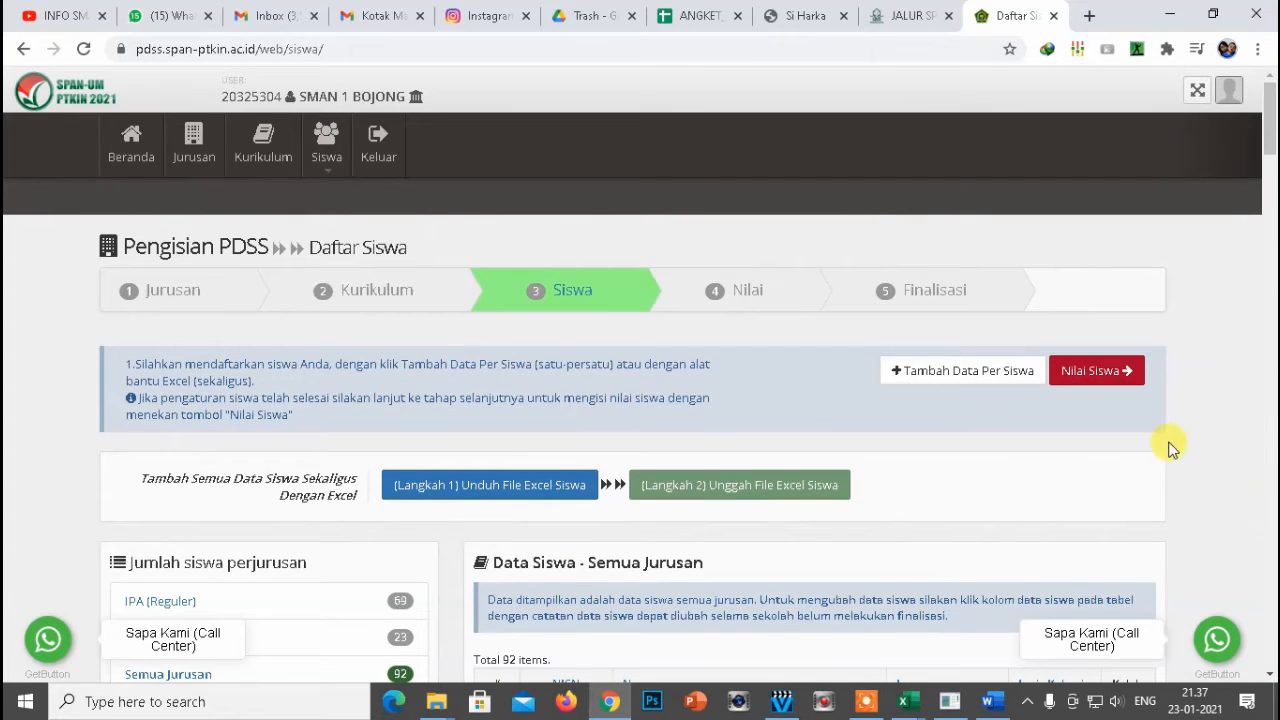
Proceed to the Nilai stage of the PDSS and review the students' grade status per semester
click(1095, 375)
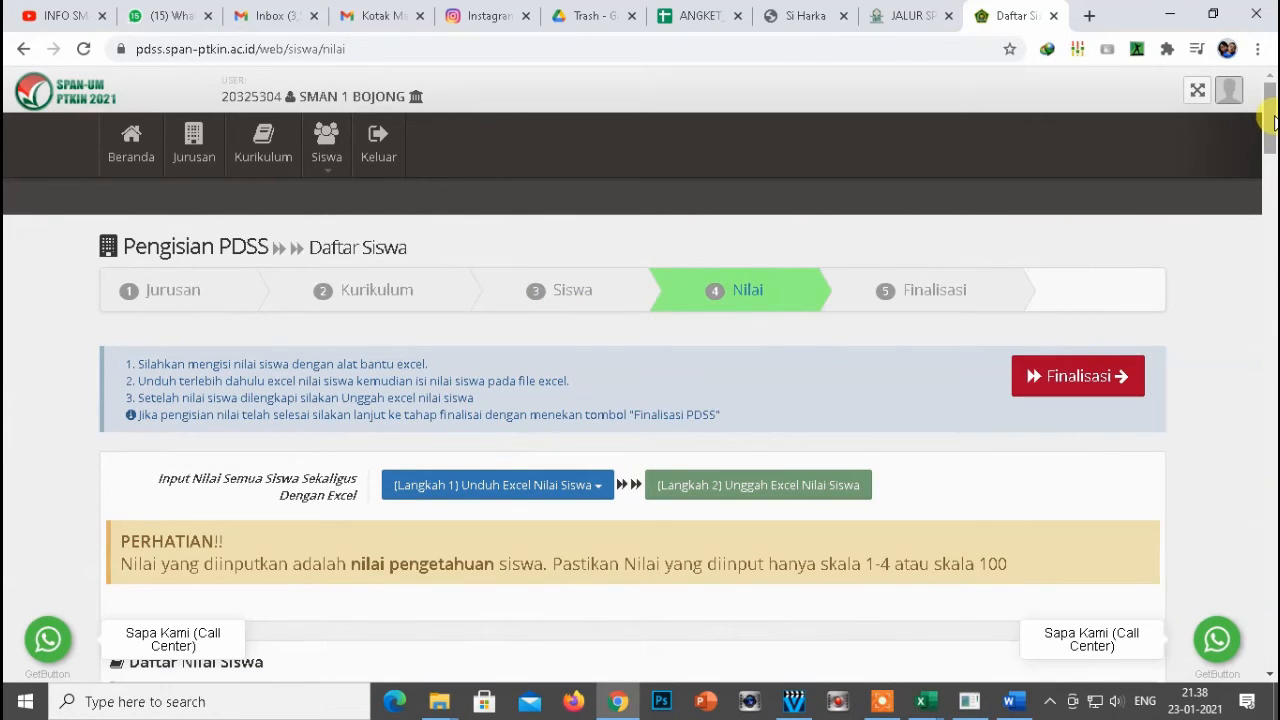
drag(1270, 120, 1270, 198)
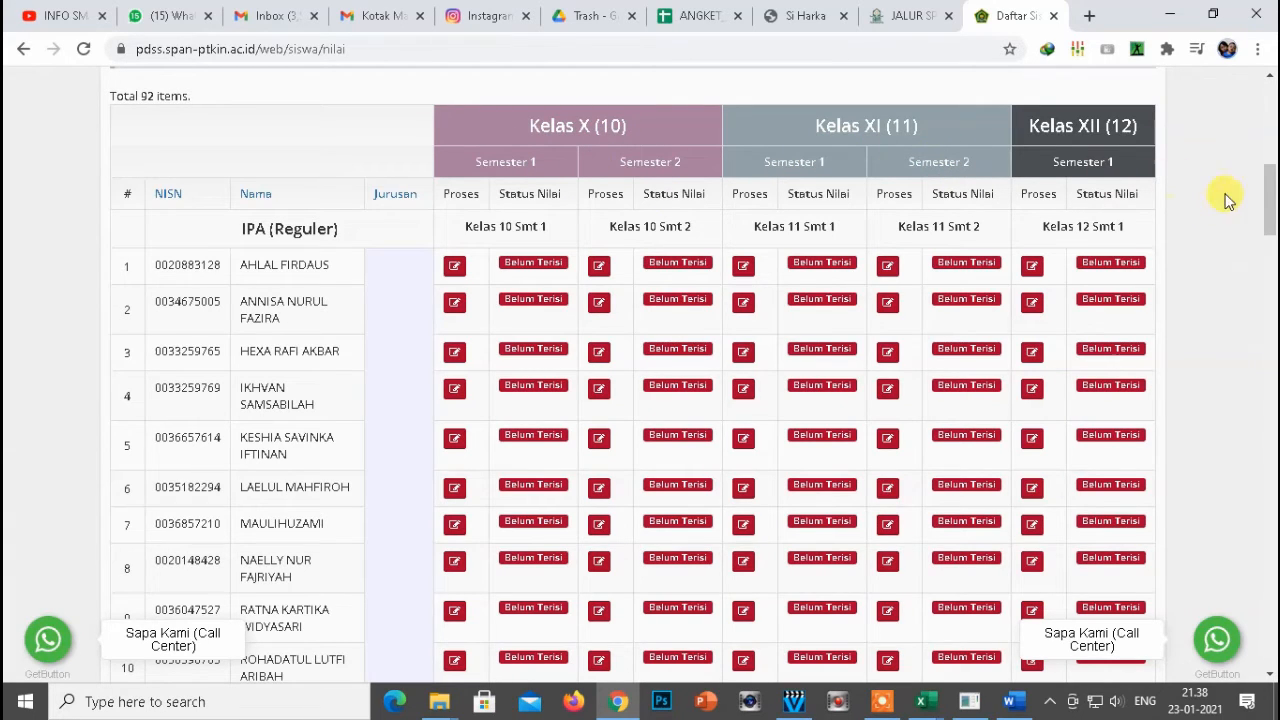
drag(1271, 212, 1268, 114)
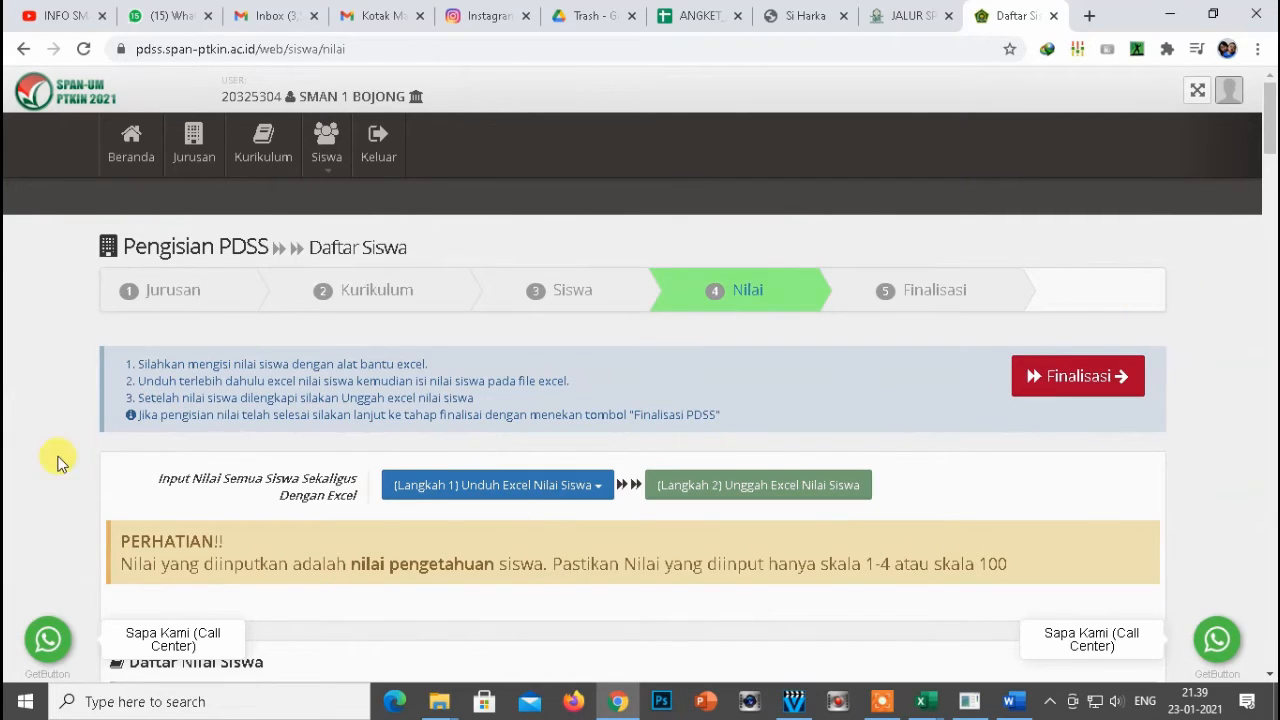
Download the grade template for Jurusan IPA Reguler as import_nilai_siswa_ipa-20325304000.xls into the PDSS_SPAN_PTKIN folder
click(496, 495)
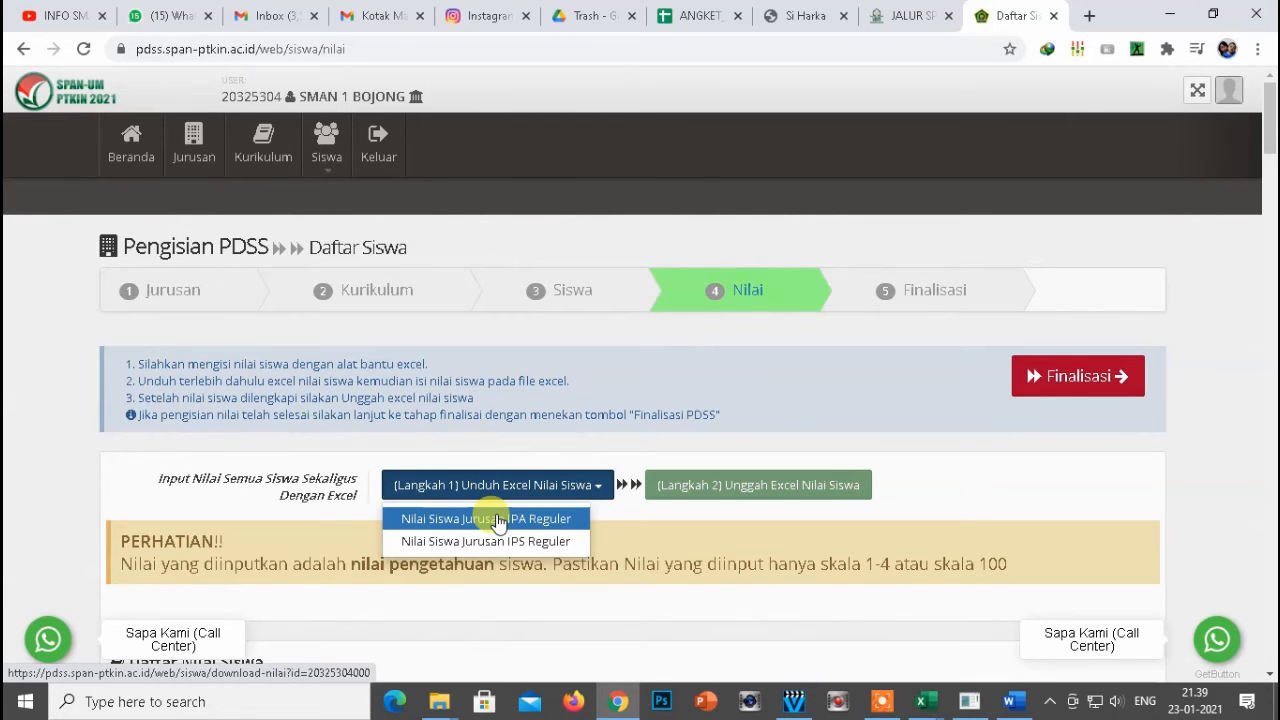
click(498, 520)
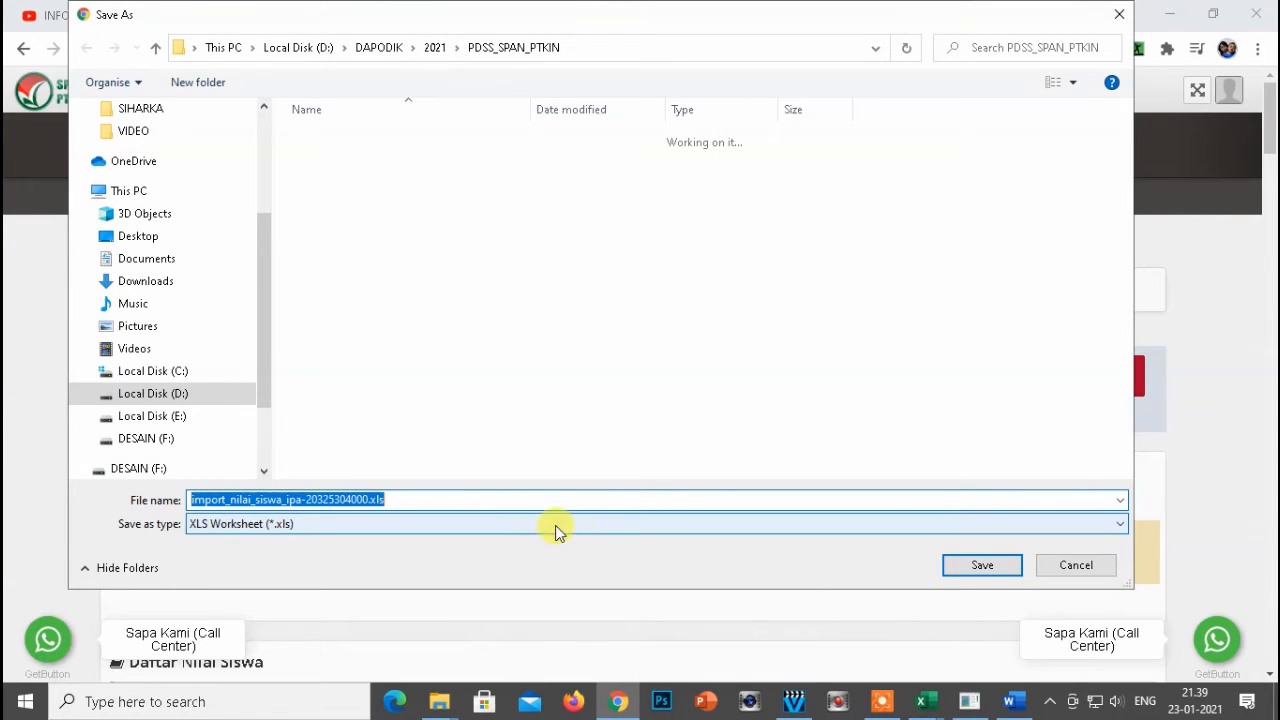
click(982, 566)
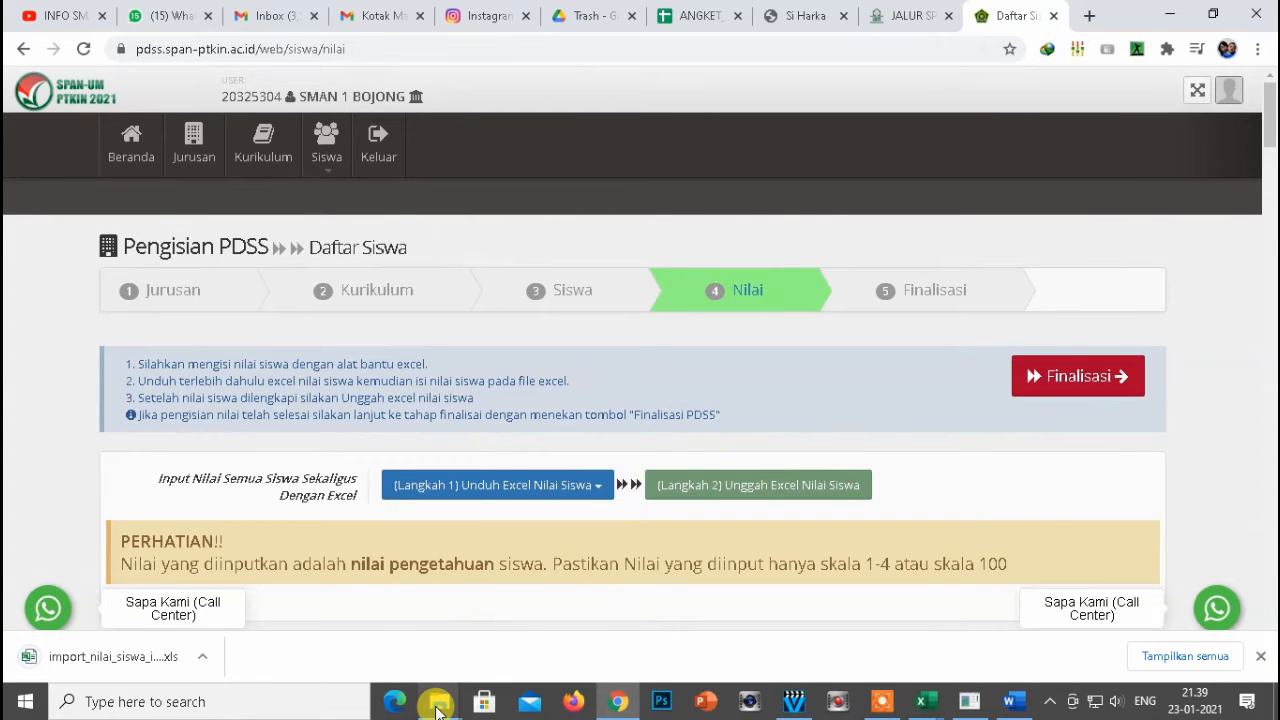
Open import_nilai_siswa_ipa-20325304000.xls from the PDSS_SPAN_PTKIN folder in Excel and enable editing
mouse_move(437, 710)
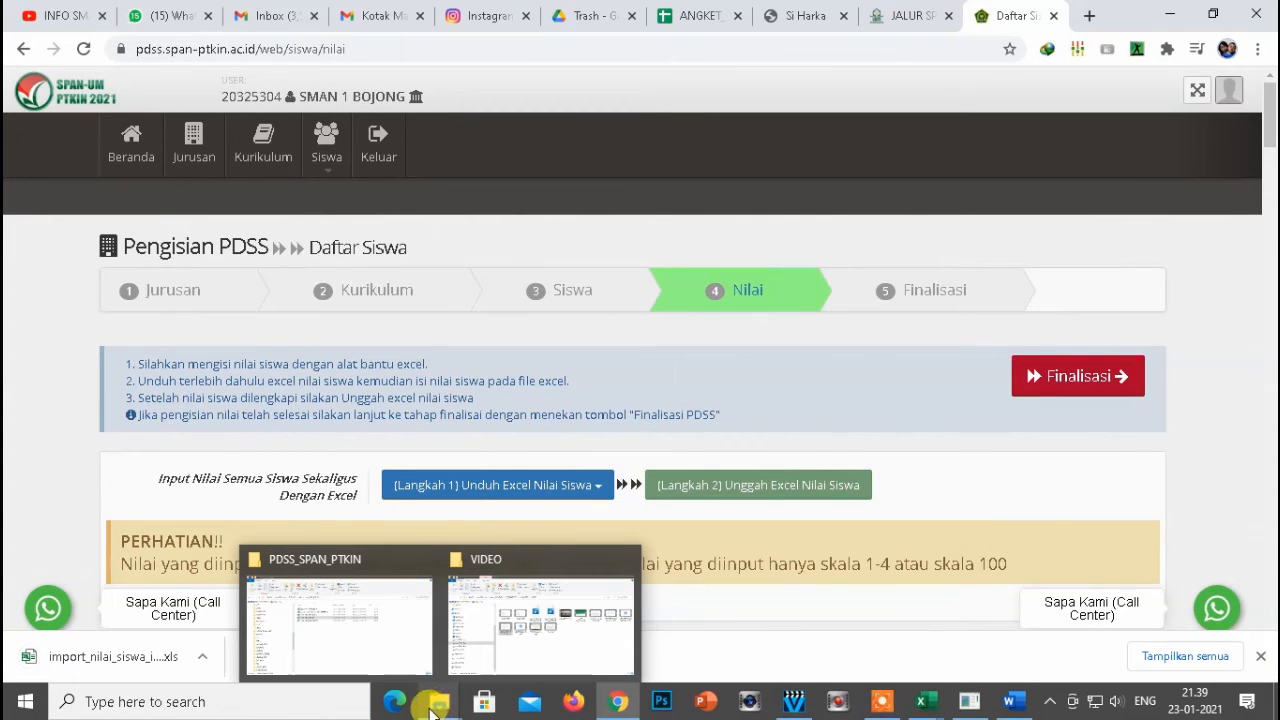
click(391, 668)
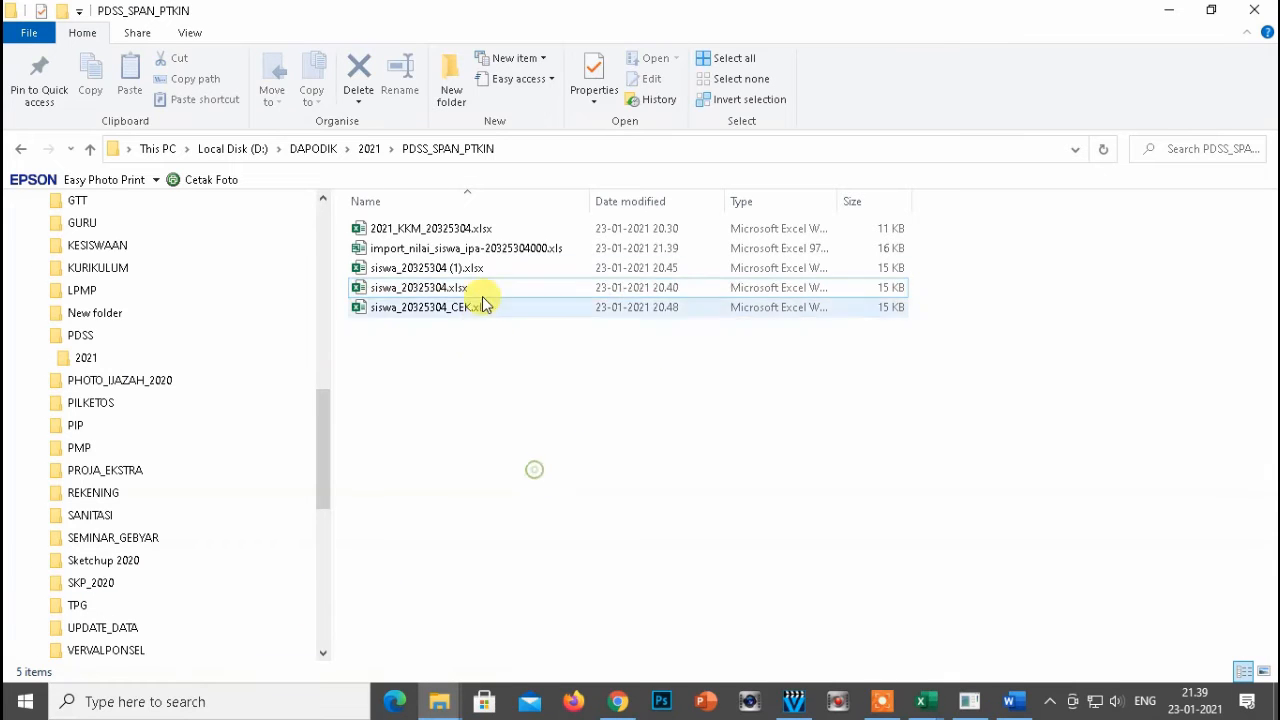
double_click(482, 249)
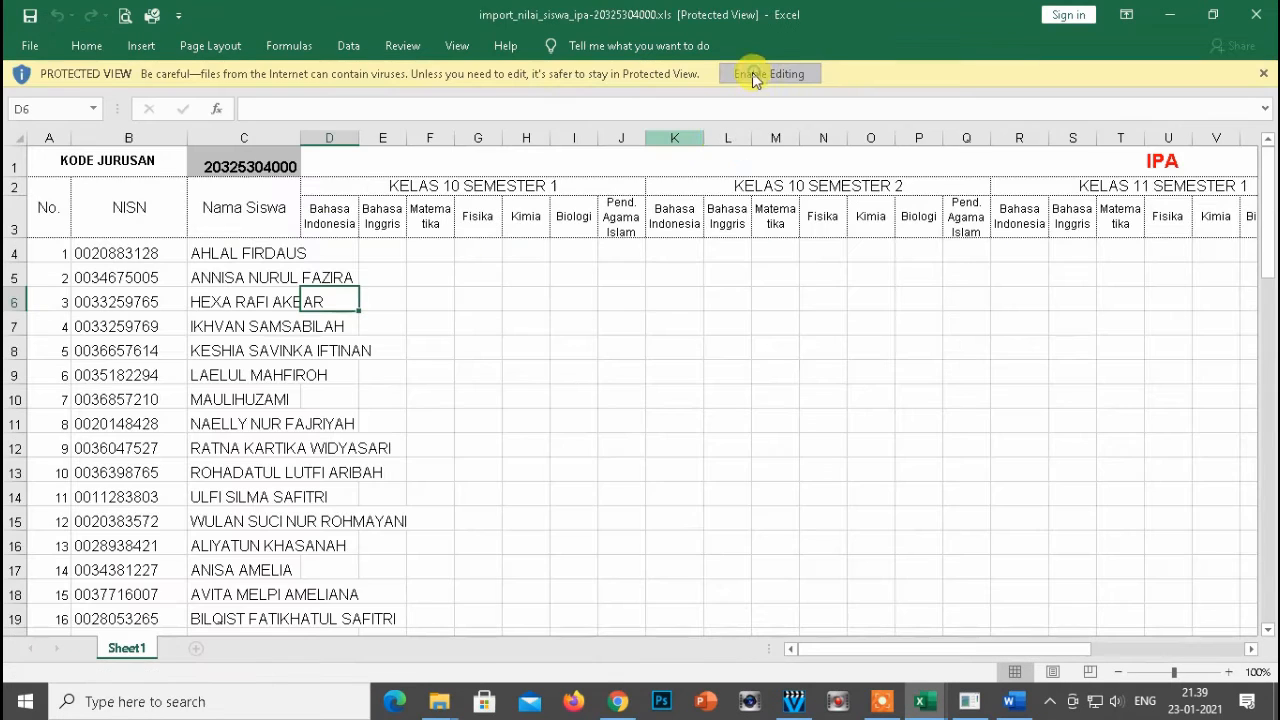
click(760, 74)
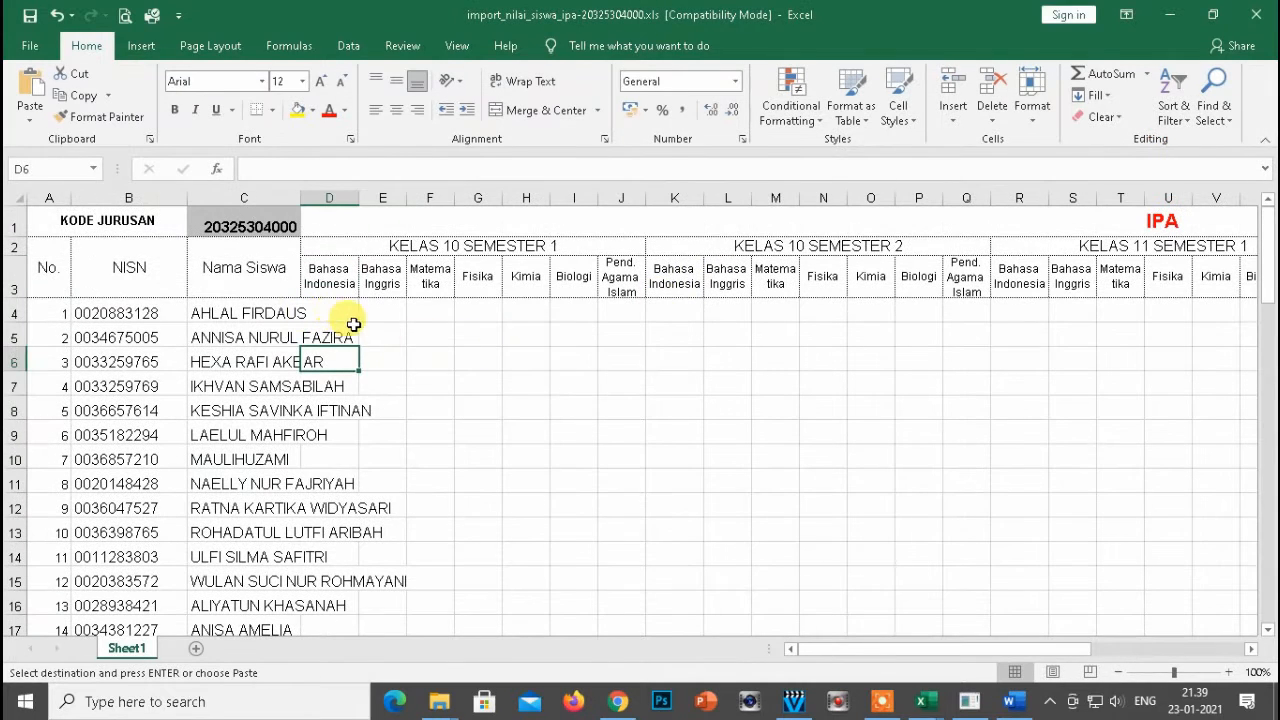
Examine the template's semester headings in row 2, from Kelas 10 Semester 1 to Kelas 12 Semester 1
click(336, 316)
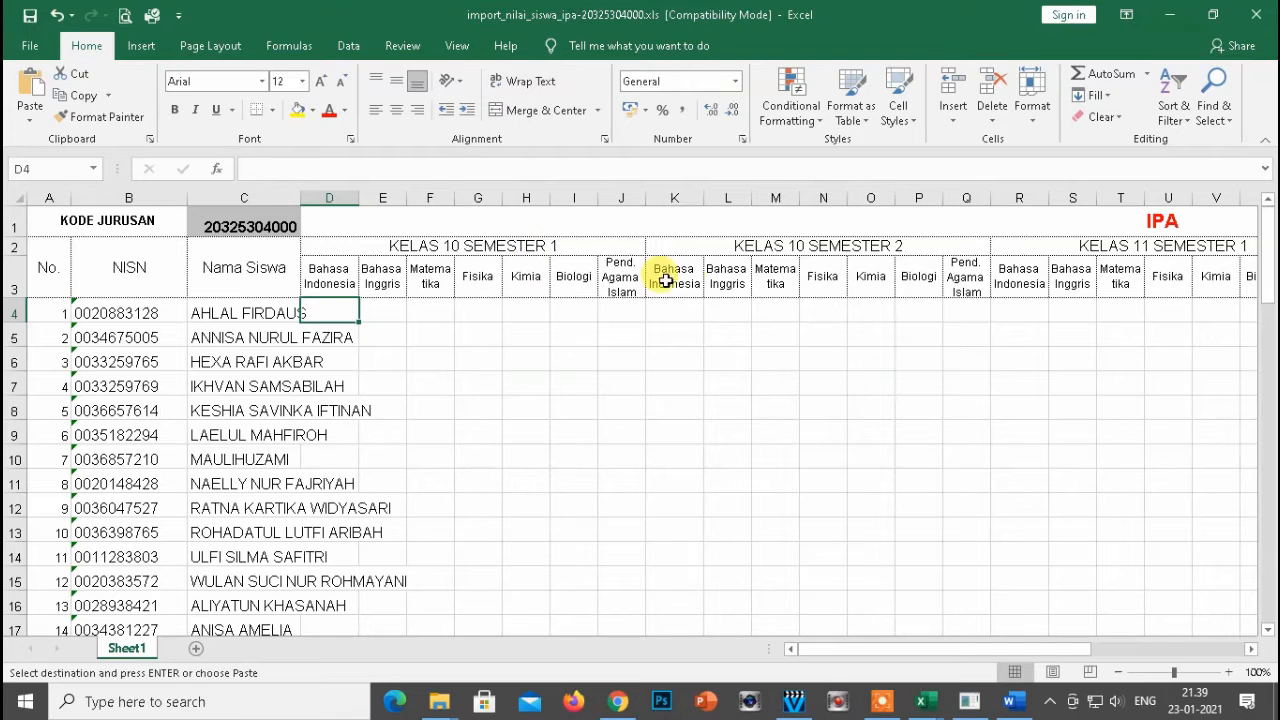
click(806, 253)
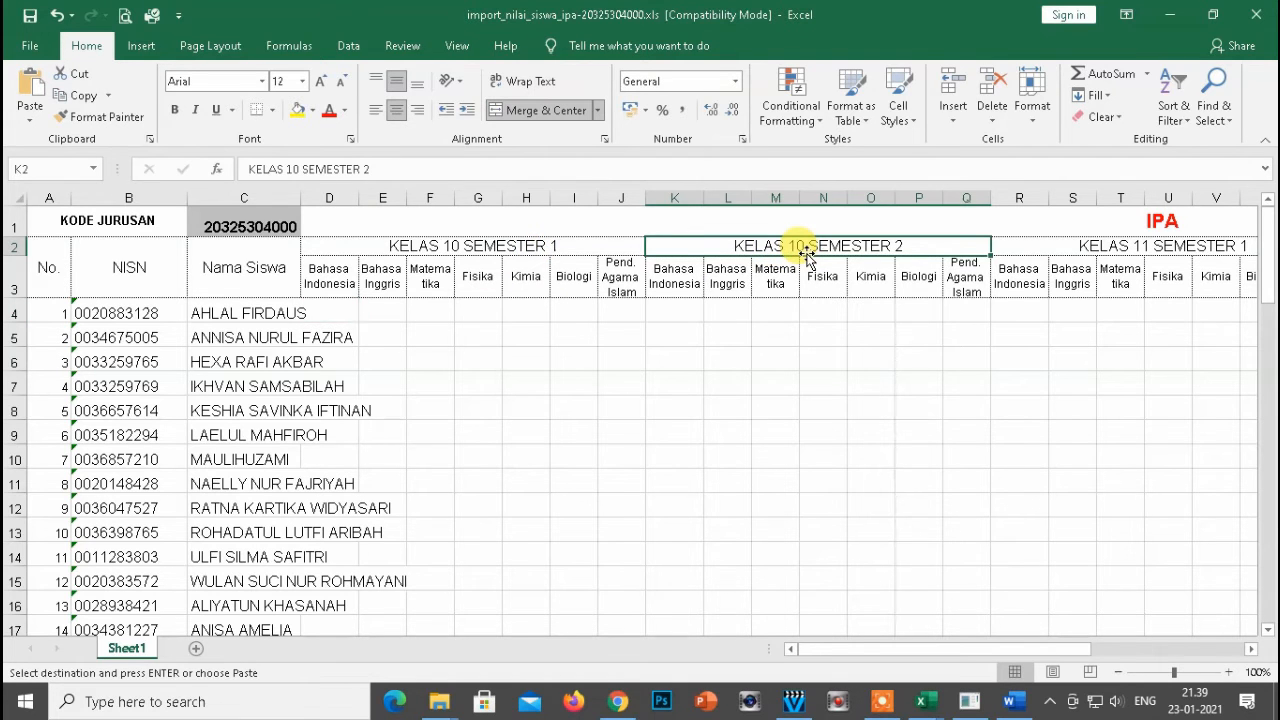
key(Right)
key(Right)
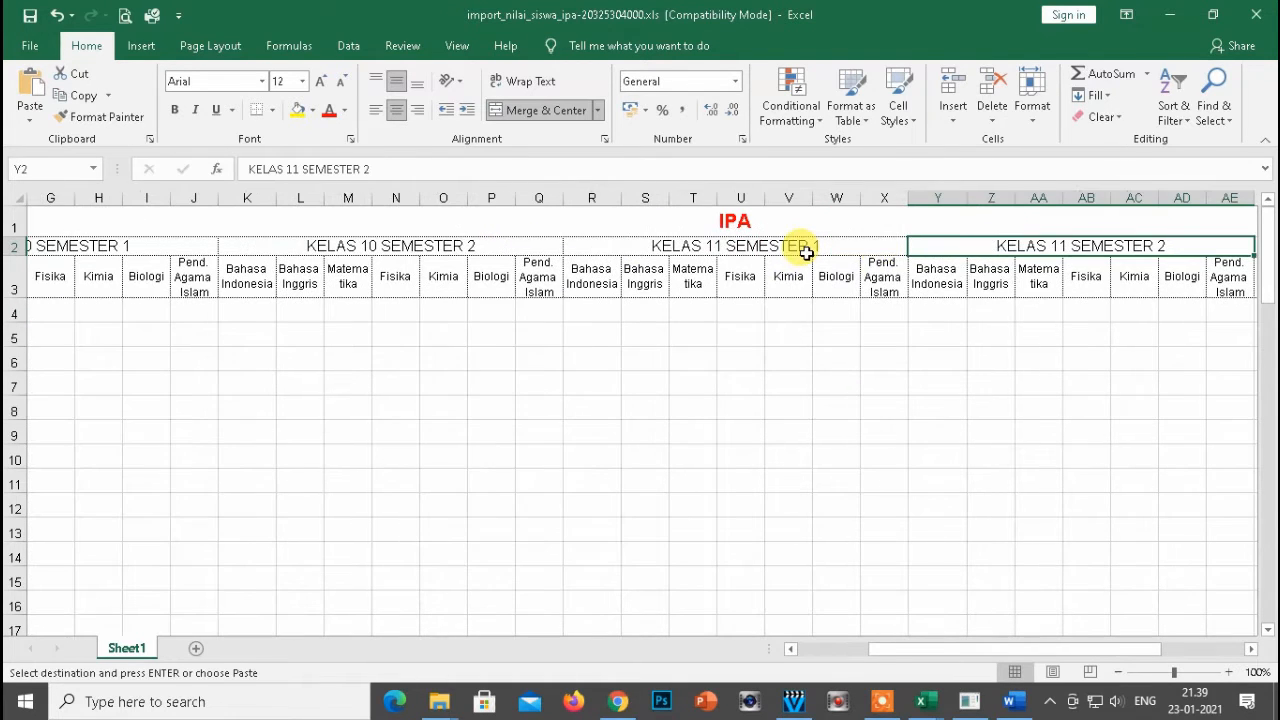
key(Right)
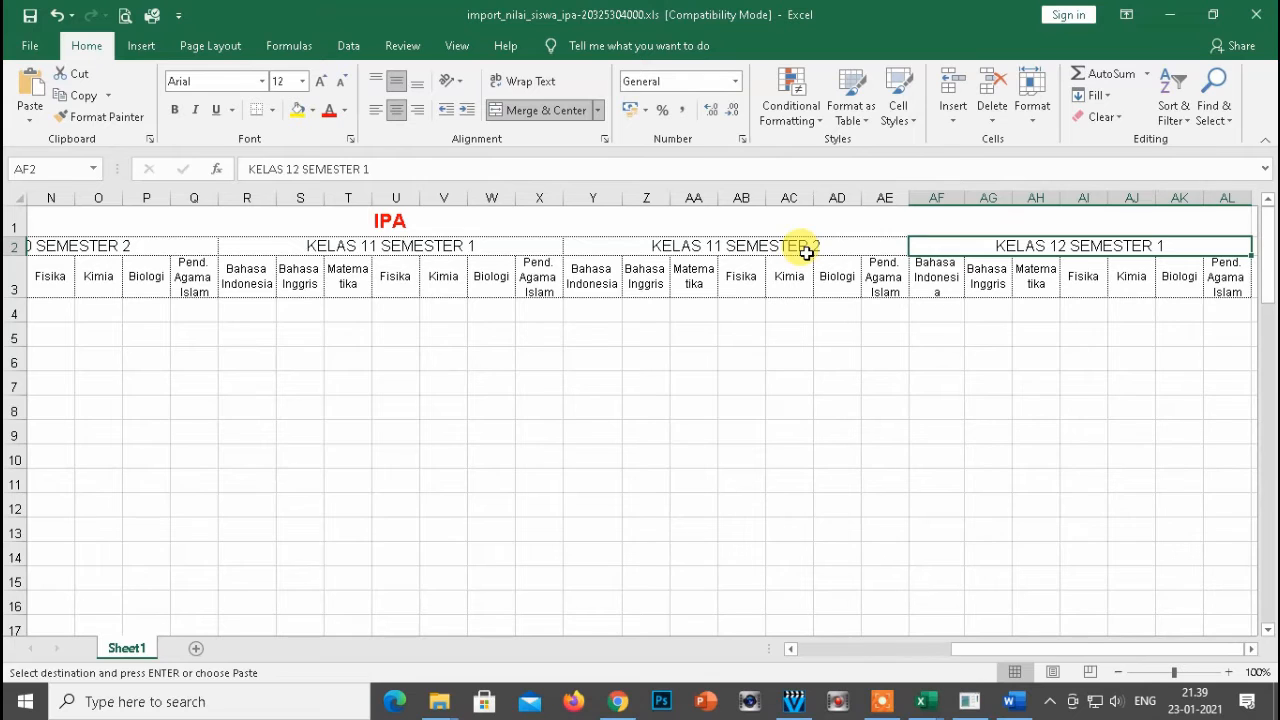
key(Right)
key(Left)
key(Left)
key(Left)
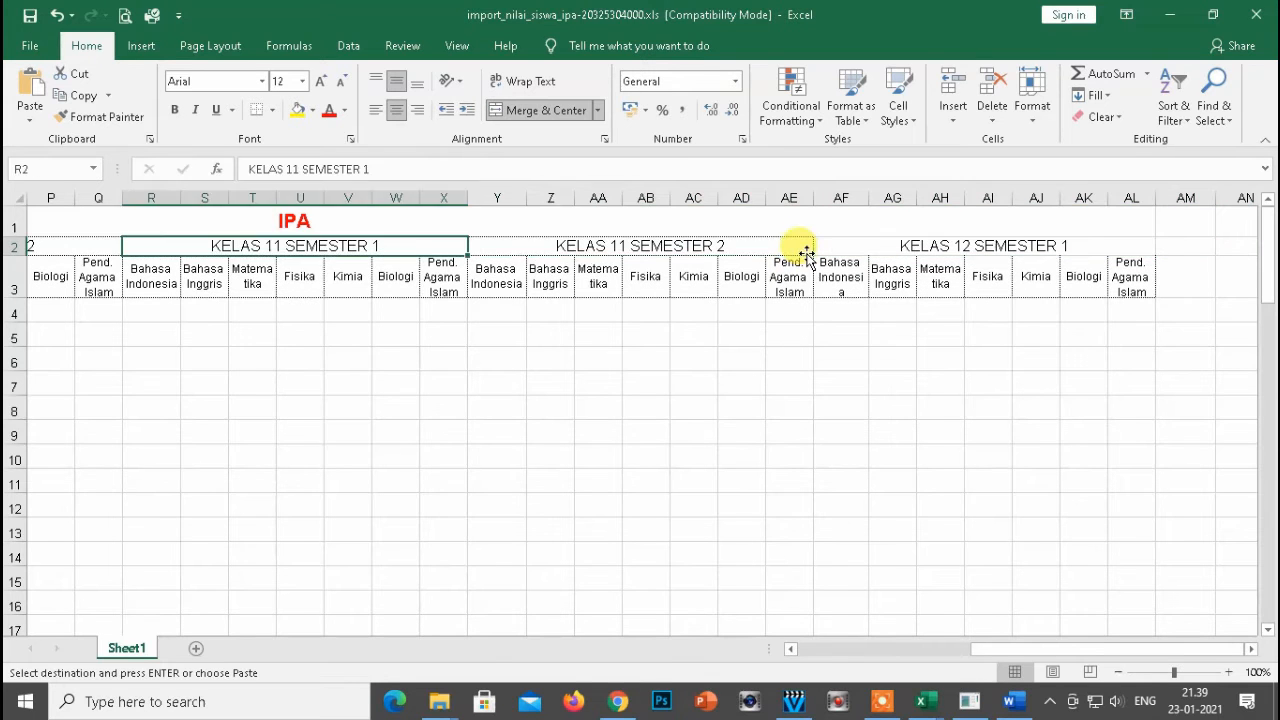
Examine the subject headings under Kelas 10 Semester 1 in row 3, from Bahasa Indonesia to Pend. Agama Islam
key(Home)
key(Down)
key(Right)
key(Right)
key(Right)
key(Up)
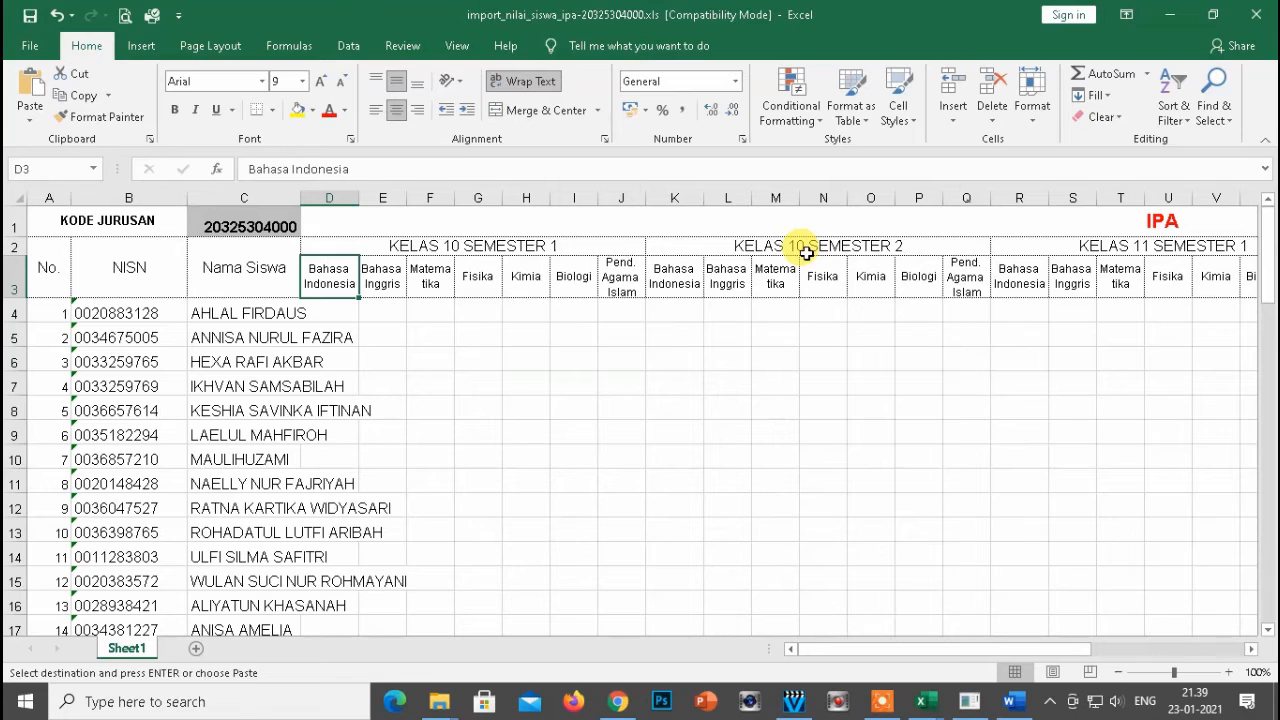
key(Right)
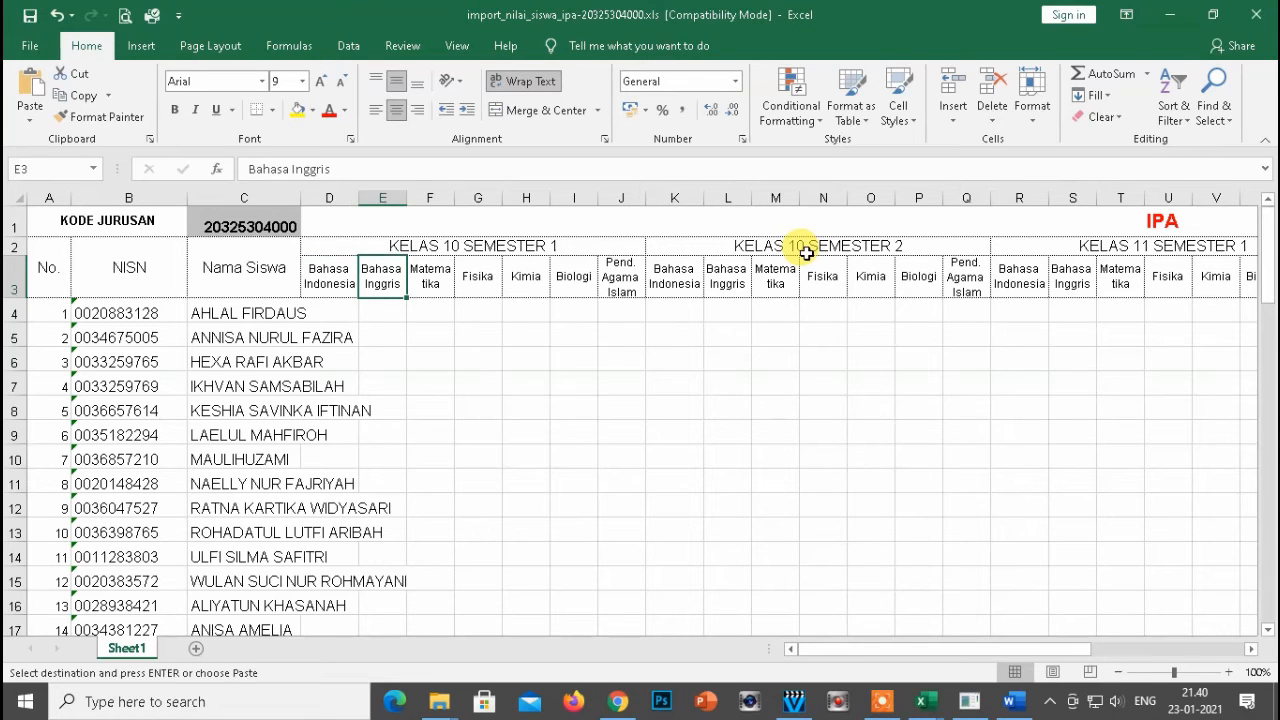
key(Right)
key(Right)
key(Right)
key(Right)
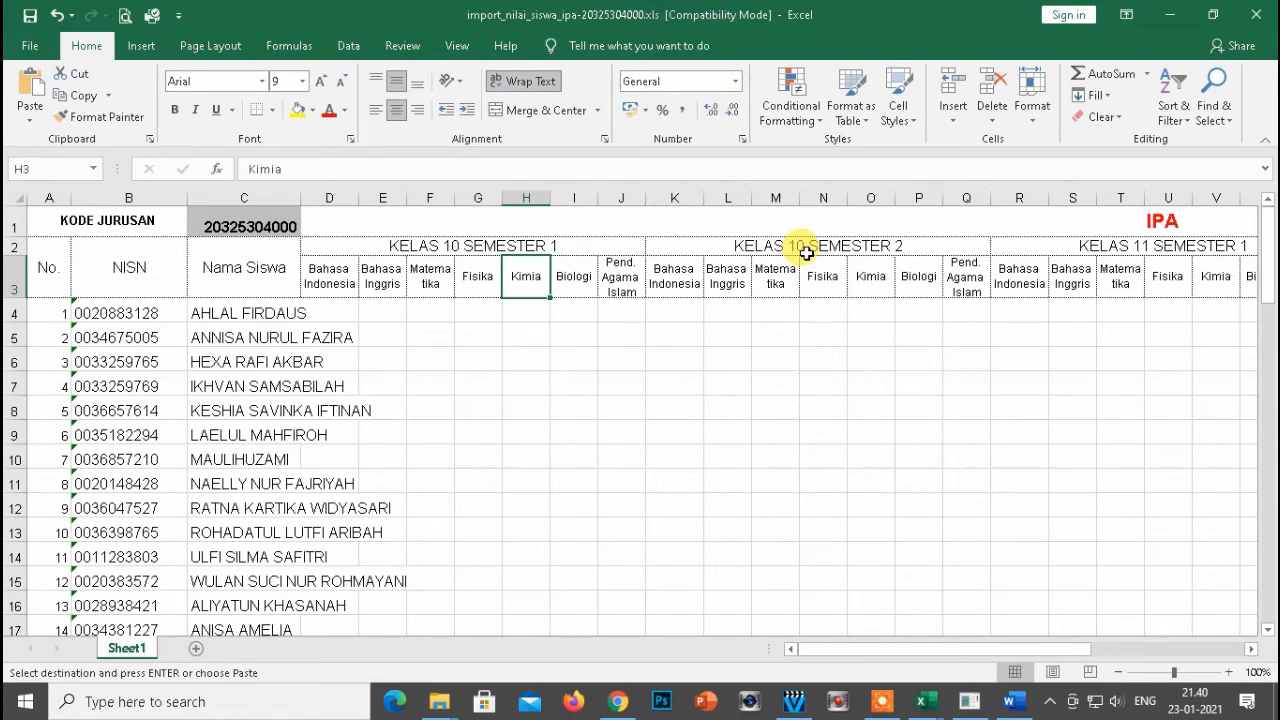
key(Right)
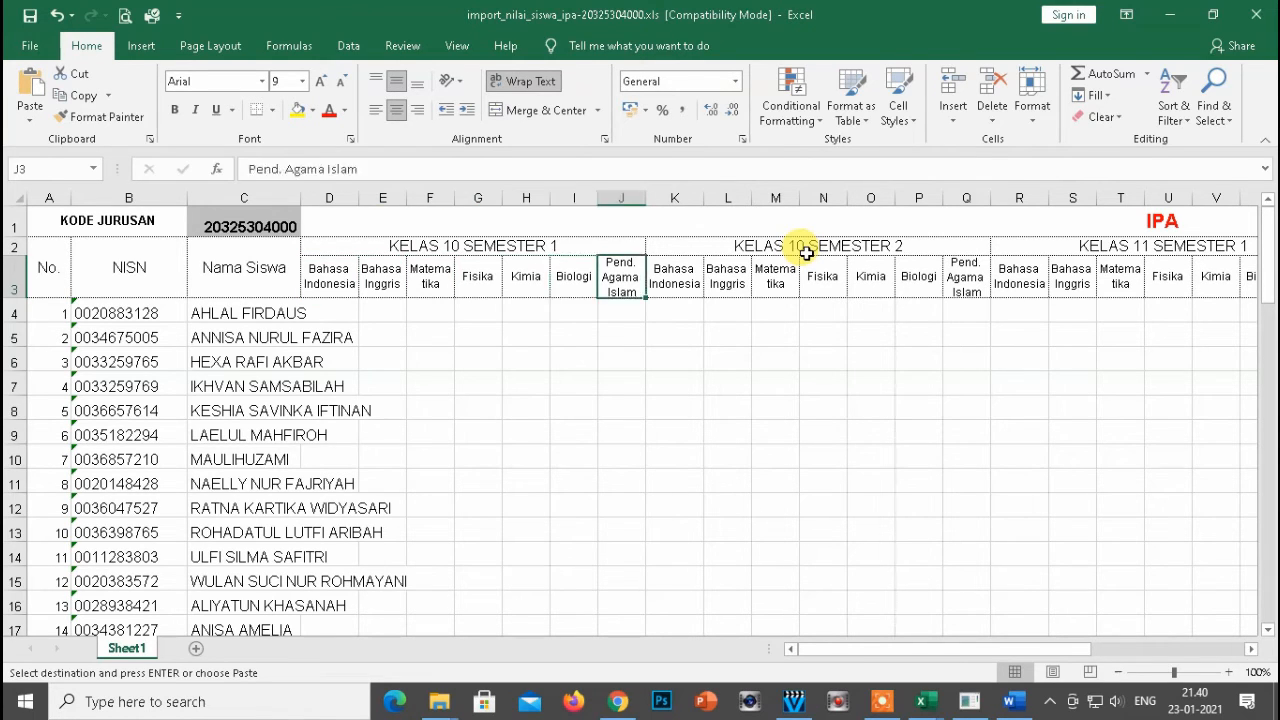
key(Left)
key(Left)
key(Left)
key(Left)
key(Left)
key(Left)
key(Right)
key(Right)
key(Right)
key(Right)
key(Right)
key(Right)
key(Left)
key(Left)
key(Left)
key(Left)
key(Left)
key(Left)
key(Left)
key(Right)
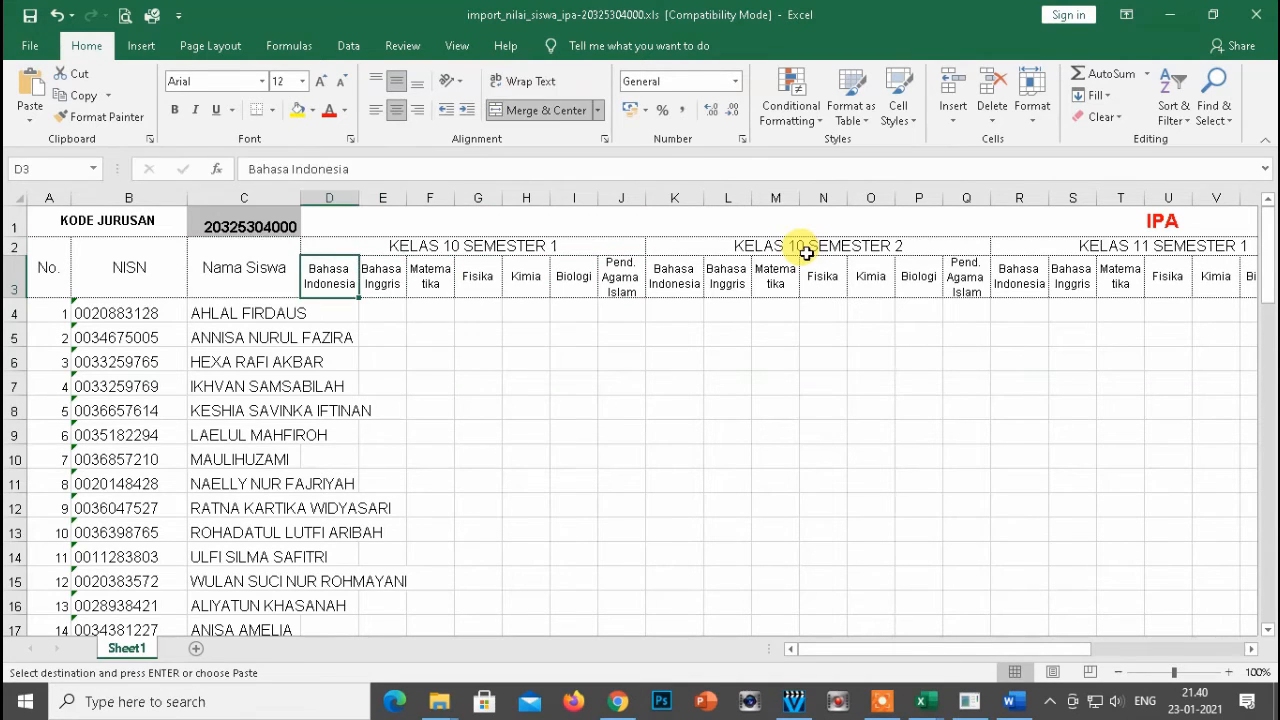
Review the row 3 subject headings again, continuing into the first subjects of Kelas 10 Semester 2
key(Right)
key(Right)
key(Right)
key(Right)
key(Right)
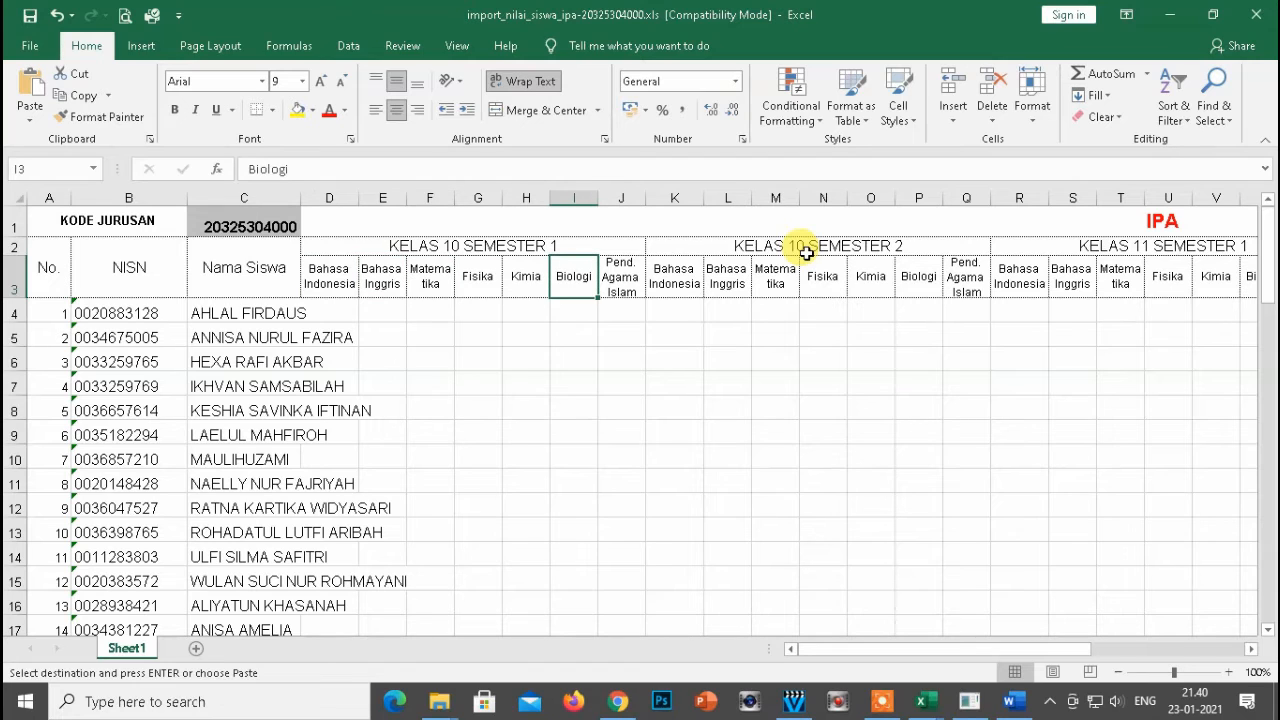
key(Right)
key(Right)
key(Right)
key(Left)
key(Left)
key(Left)
key(Left)
key(Left)
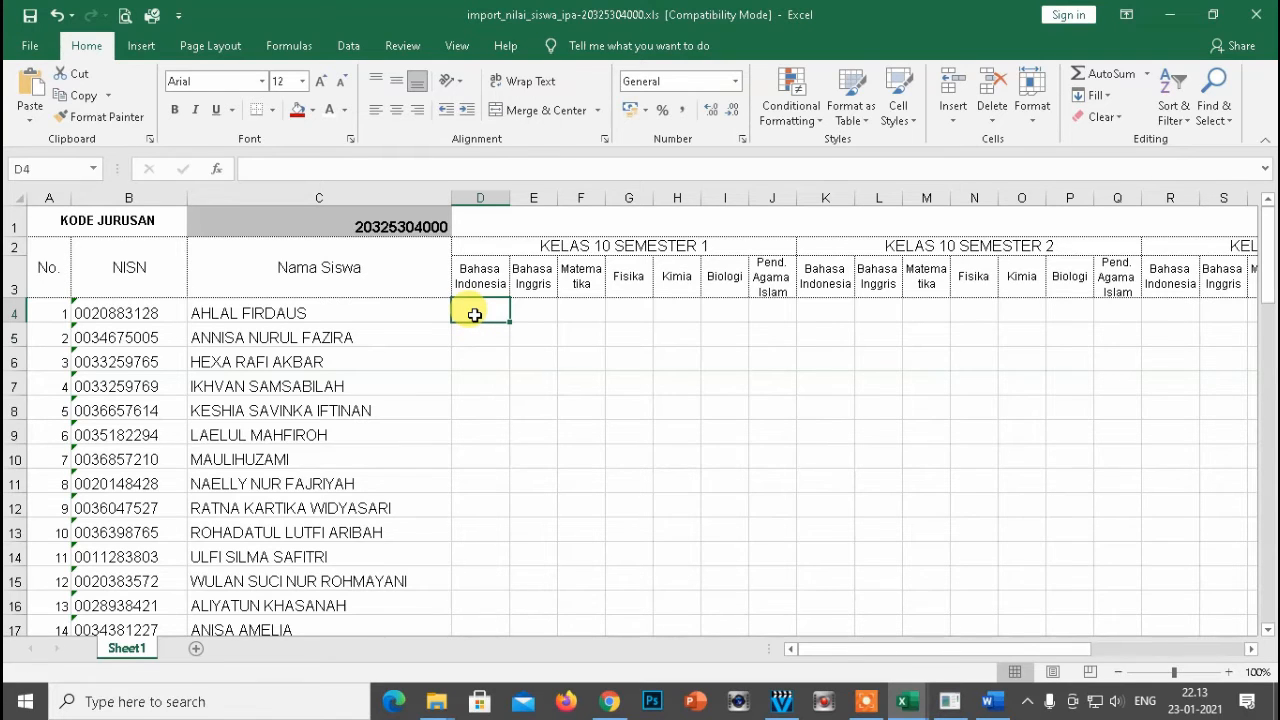
key(Down)
key(Down)
key(Up)
key(Up)
key(Right)
key(Left)
Switch to the PEMERINGKATAN_NILAI_SISWA_SPAN.xlsx workbook and select the first BINDO grade cell on NILAI_SPAN_MIPA
key(alt+Tab)
key(Tab)
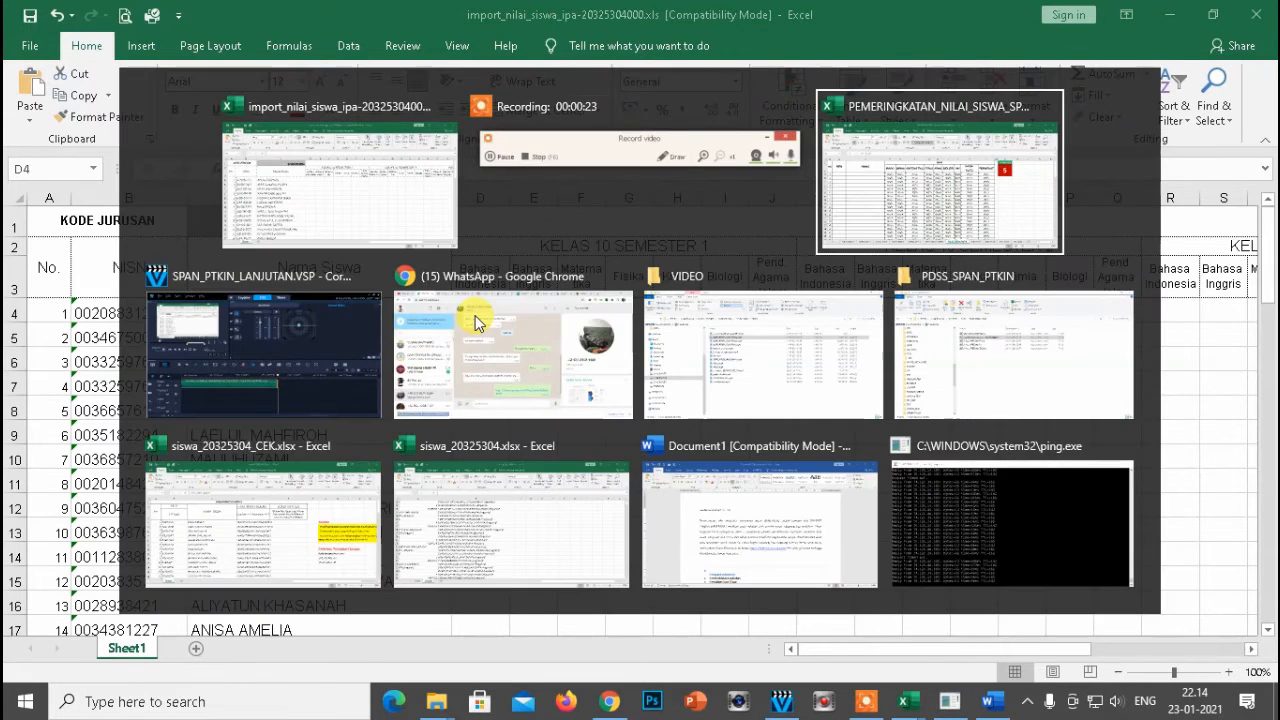
click(368, 283)
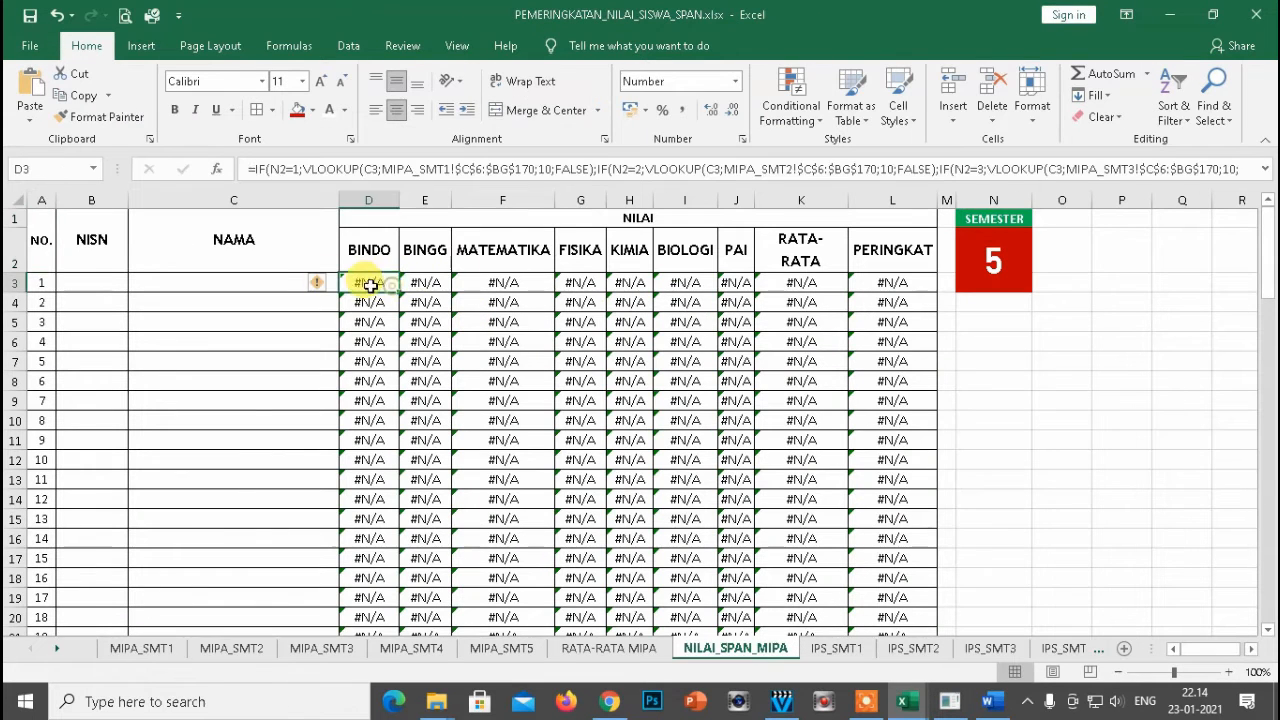
Examine row 3 of NILAI_SPAN_MIPA from BINDO to PERINGKAT, including the VLOOKUP formula behind the BINDO grade
click(250, 283)
key(Right)
key(Right)
key(Right)
key(Right)
key(Right)
key(Right)
key(Right)
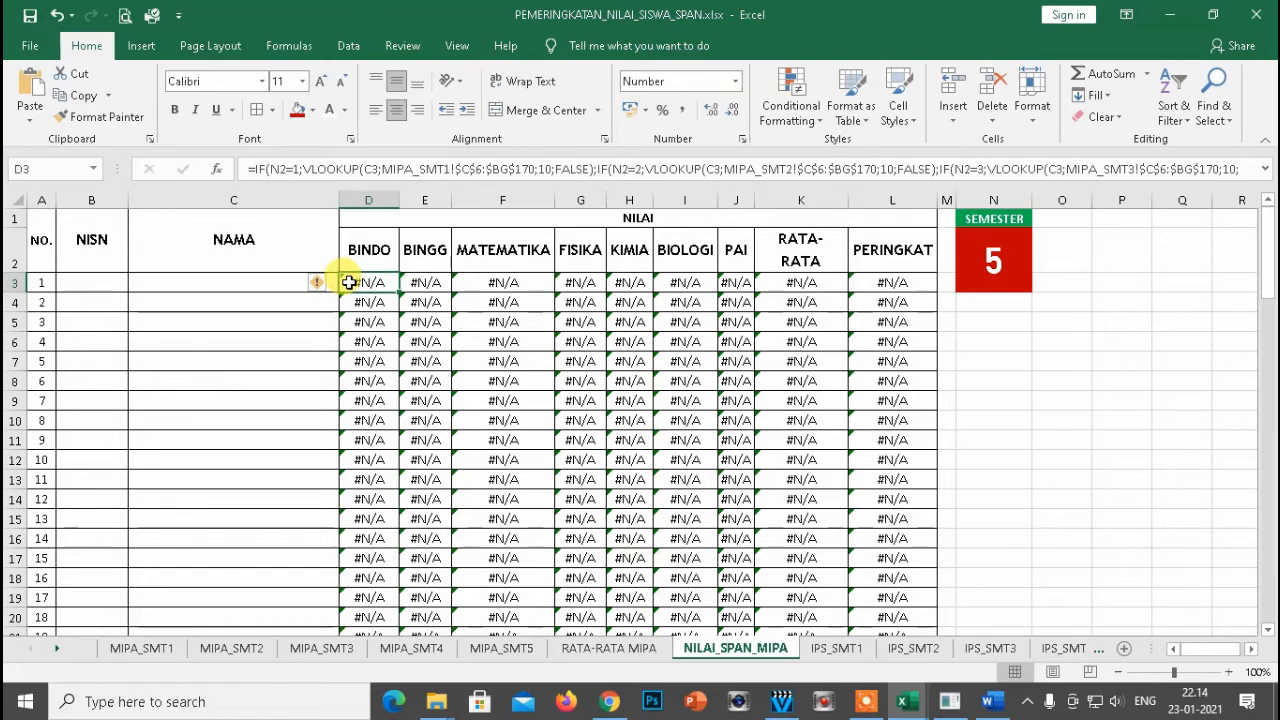
key(Right)
key(Right)
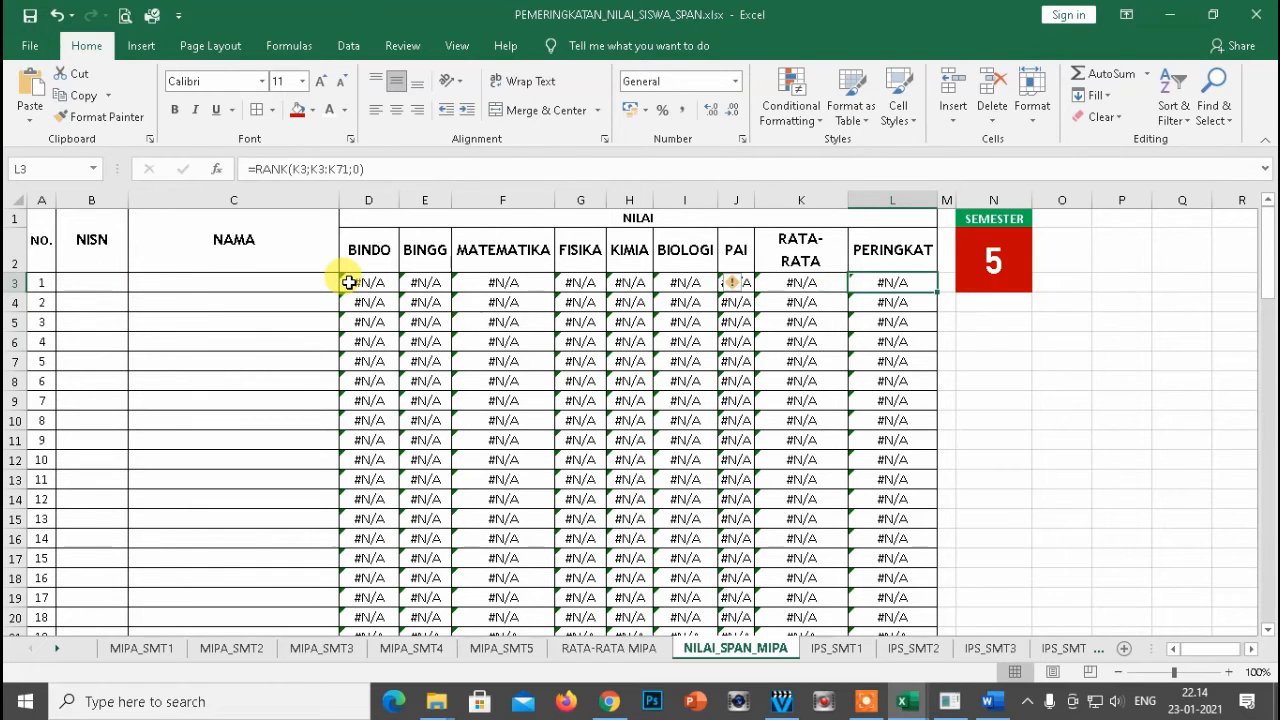
key(Left)
key(Left)
key(Left)
key(Left)
key(Left)
key(Left)
key(Left)
key(Left)
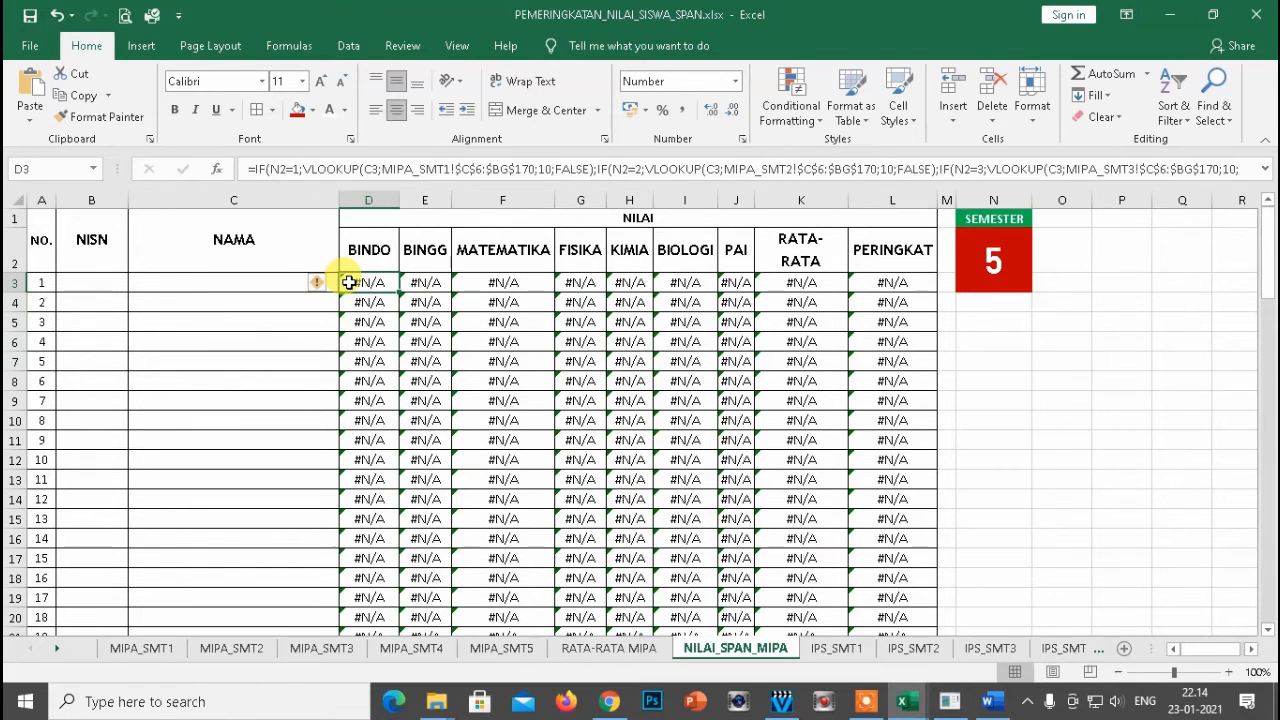
key(Right)
key(Right)
key(Right)
key(Right)
key(Right)
key(Right)
key(Right)
key(Right)
key(Left)
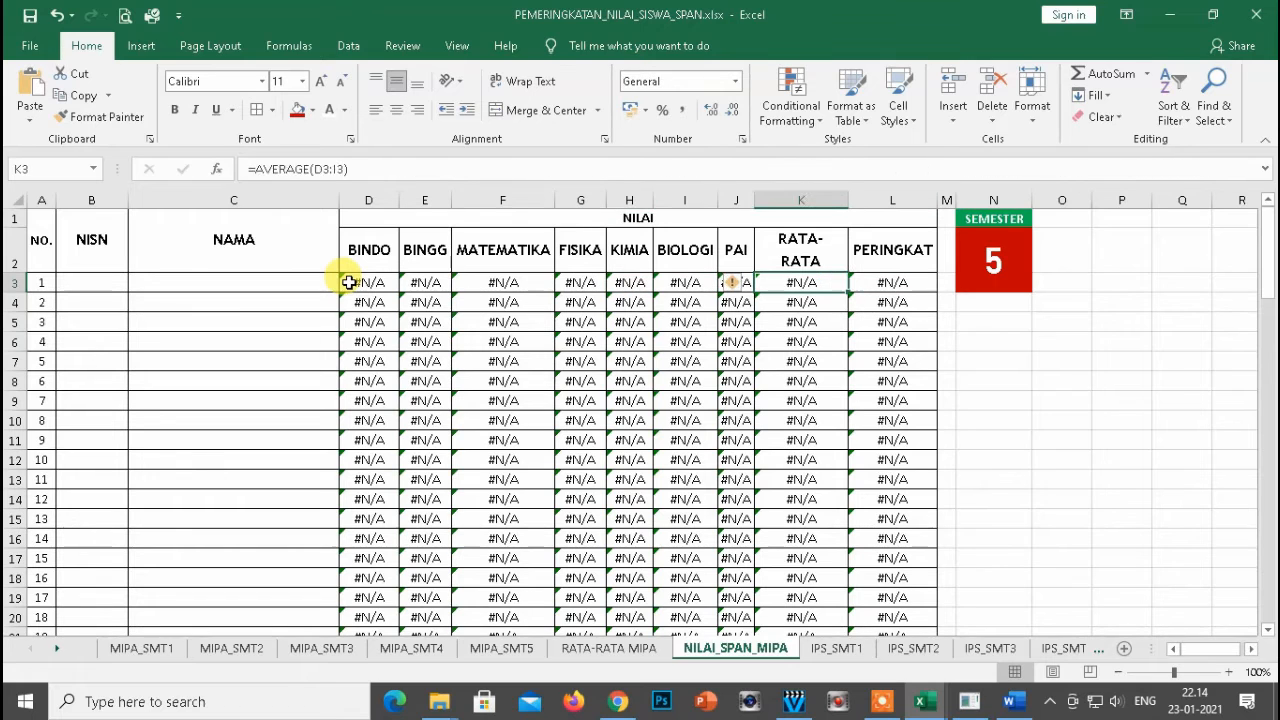
key(Left)
key(Left)
key(Left)
key(Left)
key(Left)
key(Left)
key(Left)
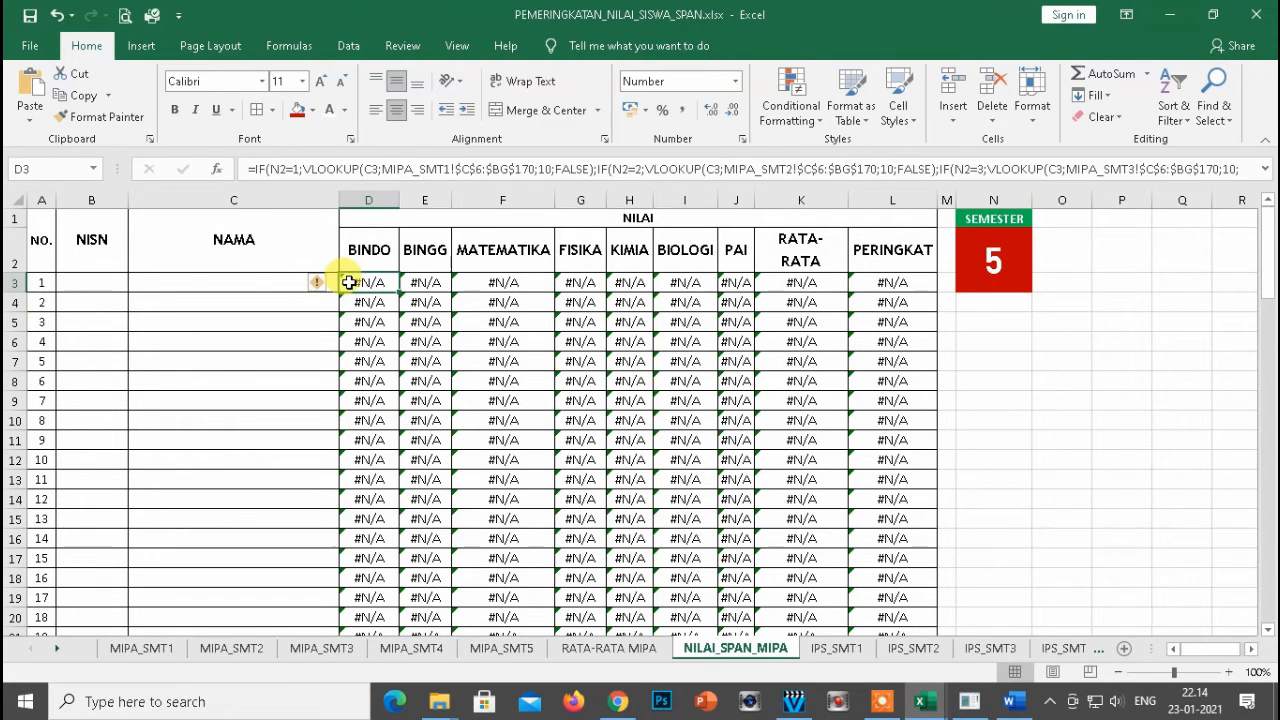
click(449, 169)
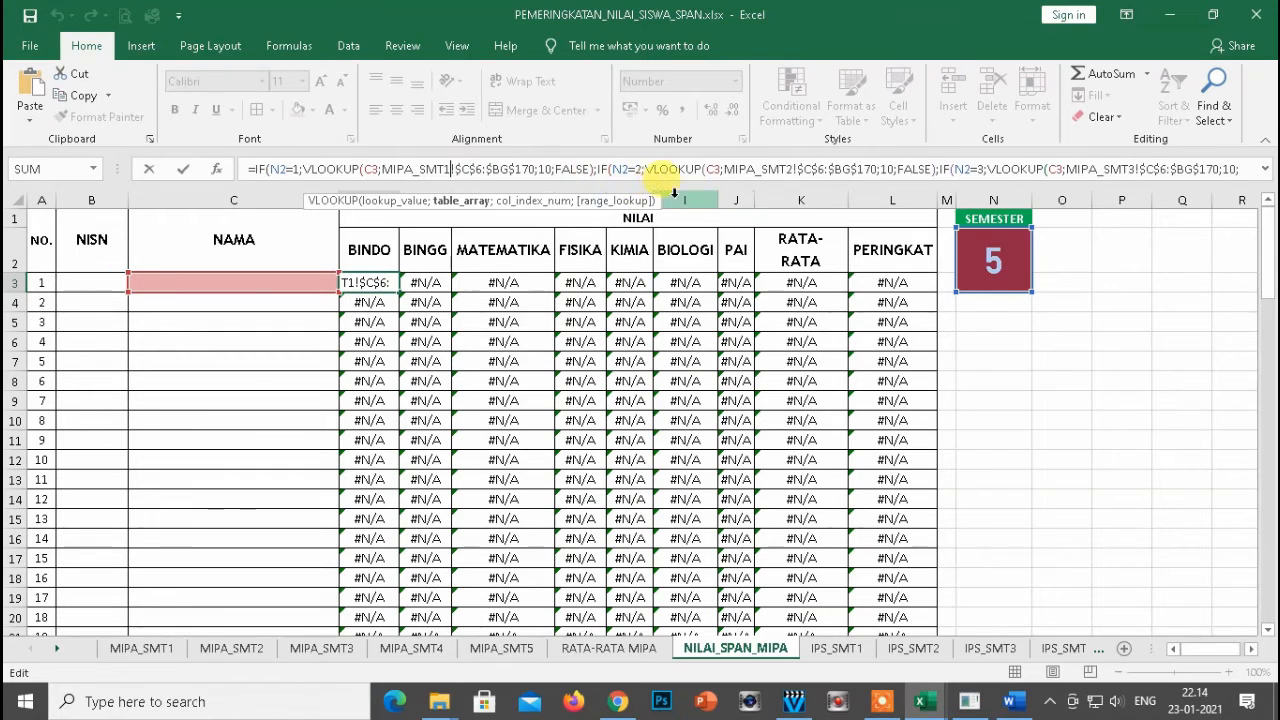
key(Escape)
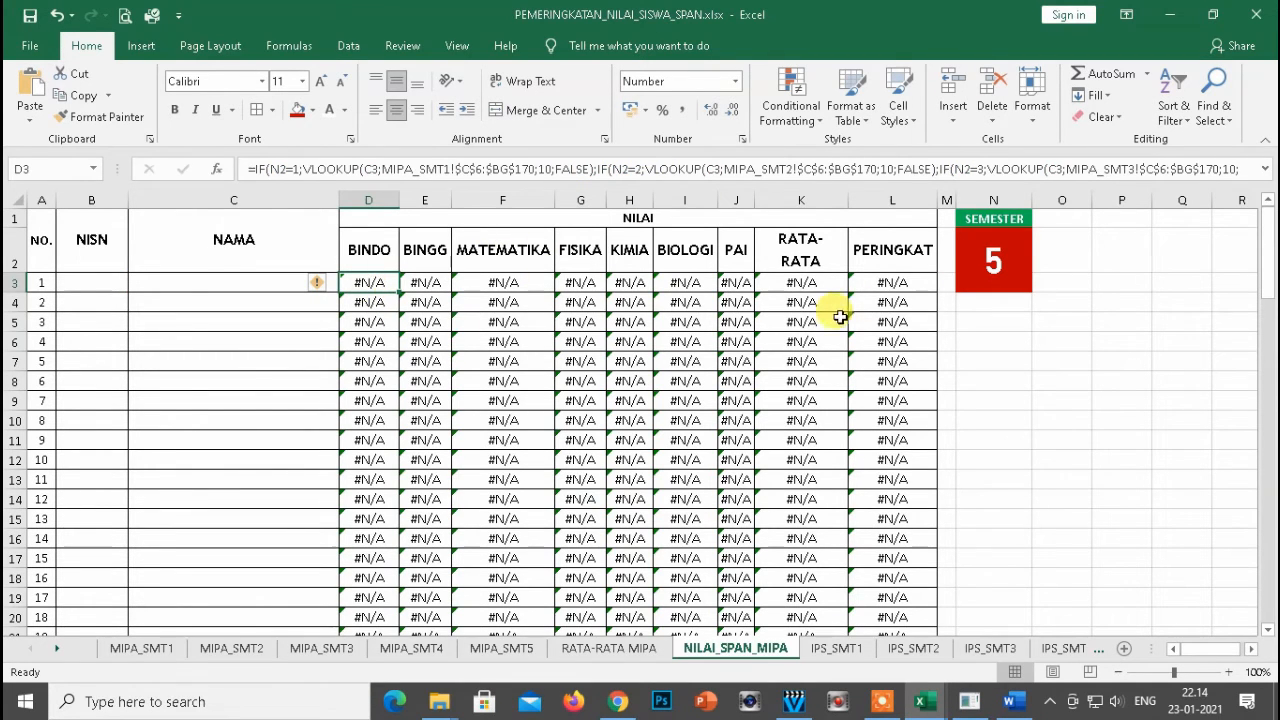
Set the SEMESTER selector in cell N2 of NILAI_SPAN_MIPA to 1
click(994, 254)
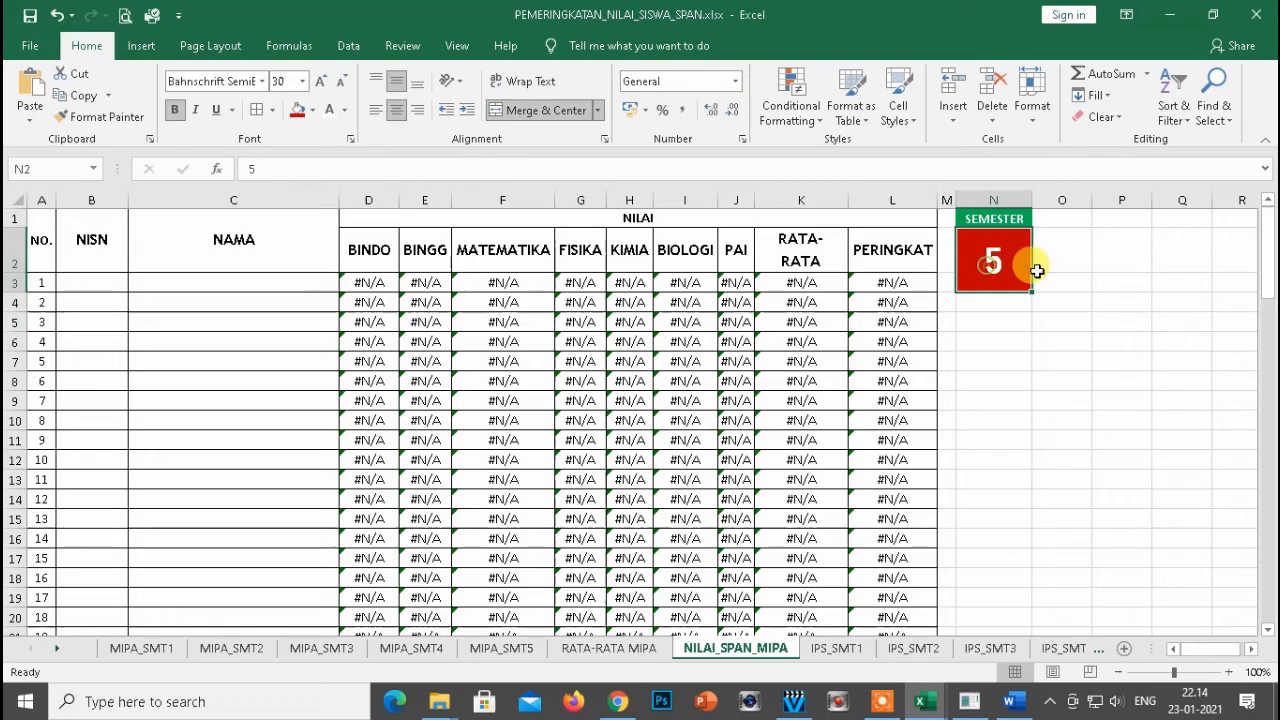
click(992, 218)
click(995, 262)
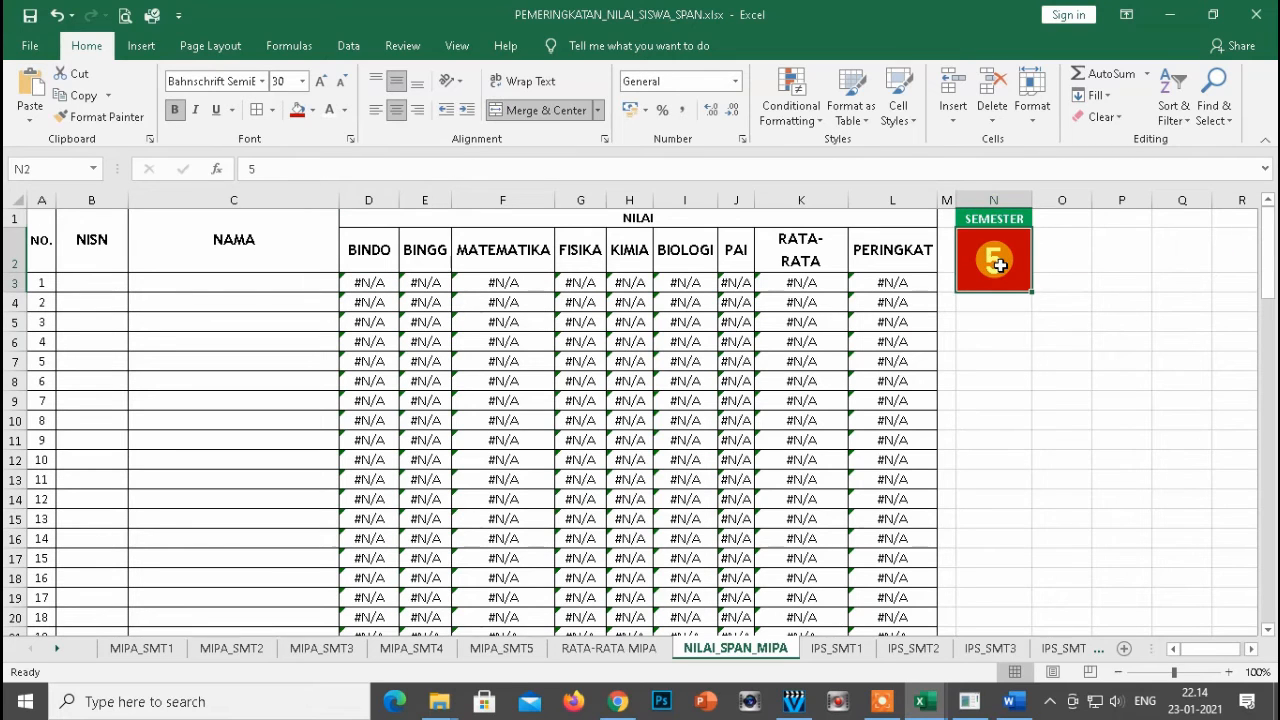
text(1)
key(Return)
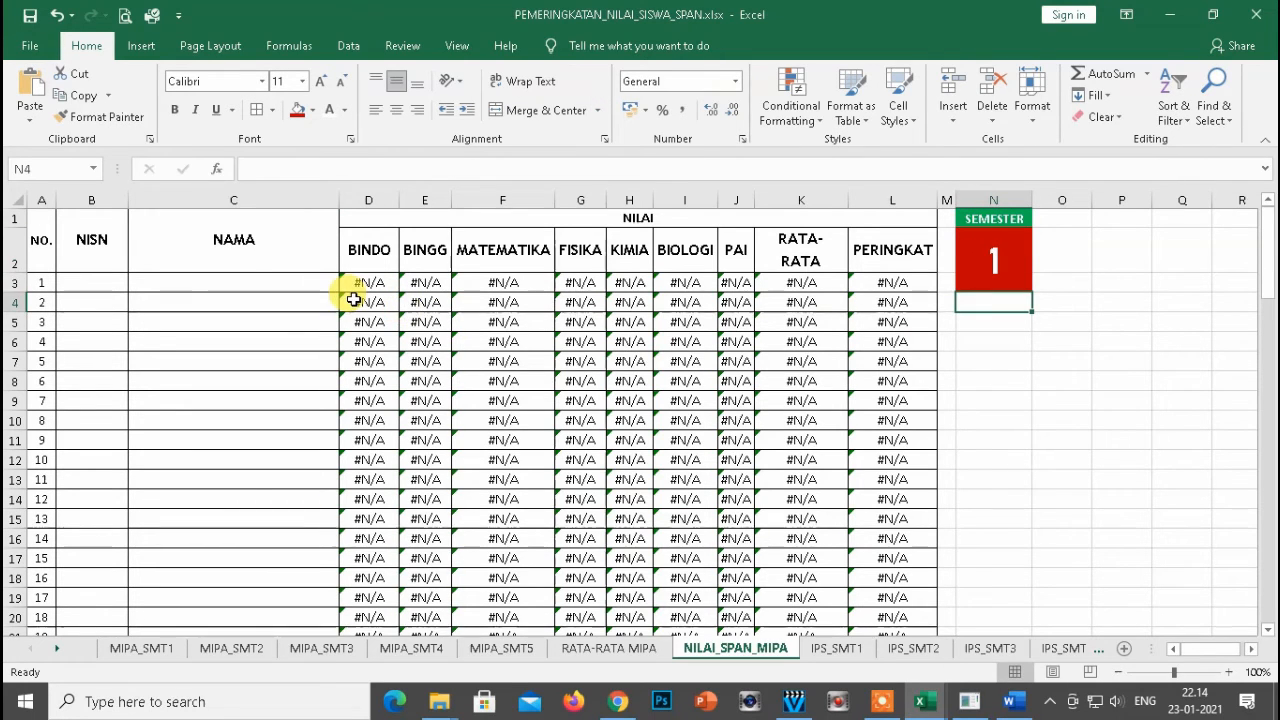
Copy the number, NISN and Nama Siswa entries in A4:C72 of import_nilai_siswa_ipa-20325304000.xls
key(alt+Tab)
click(148, 314)
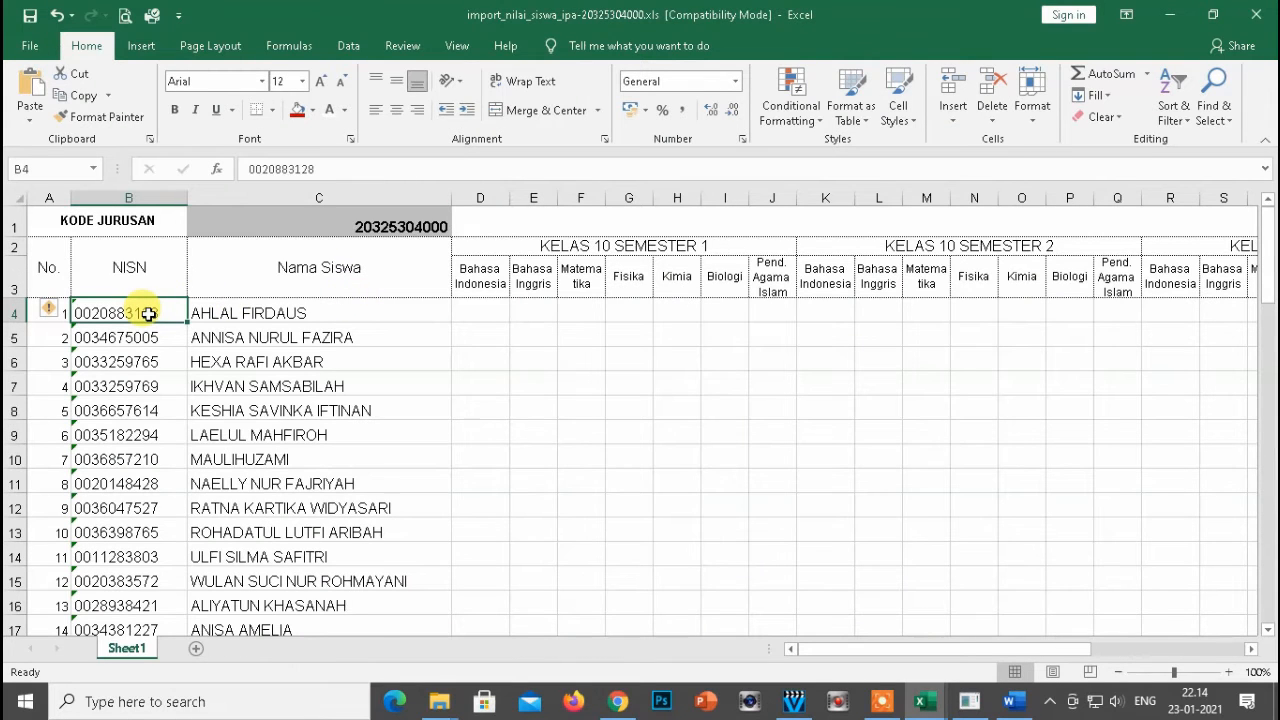
key(ctrl+shift+Down)
key(shift+Right)
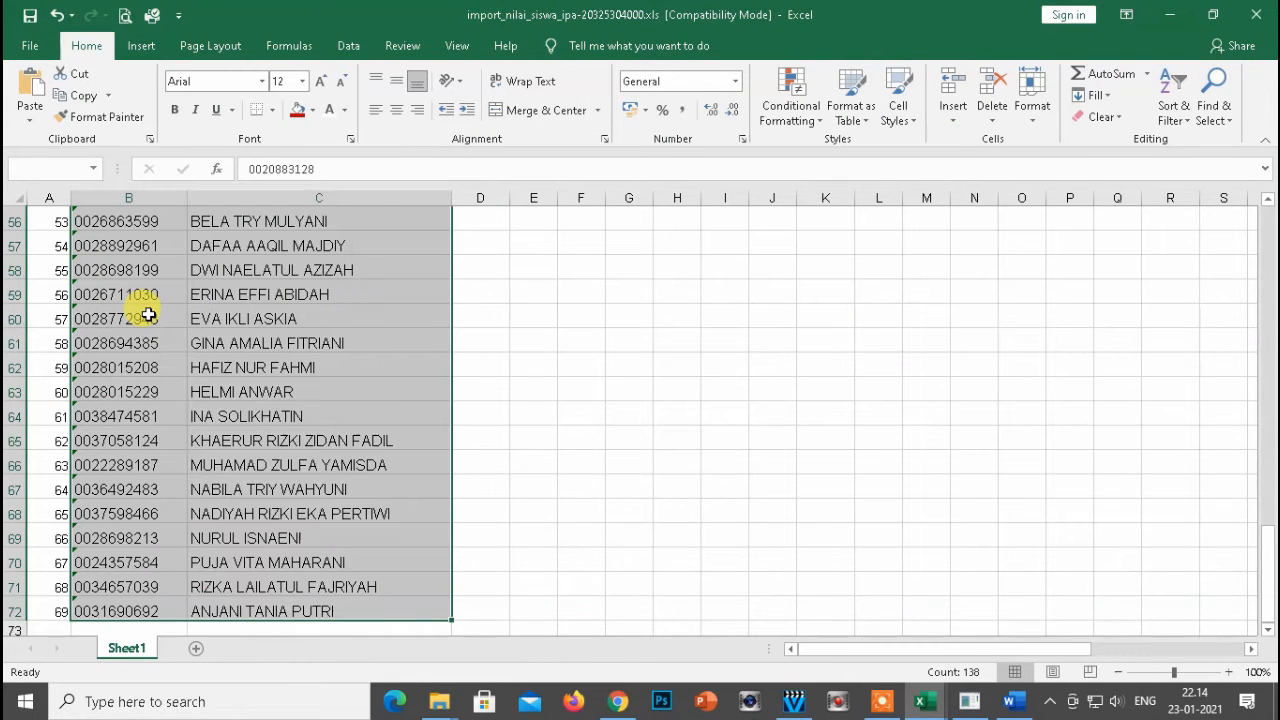
key(Up)
key(Down)
key(Left)
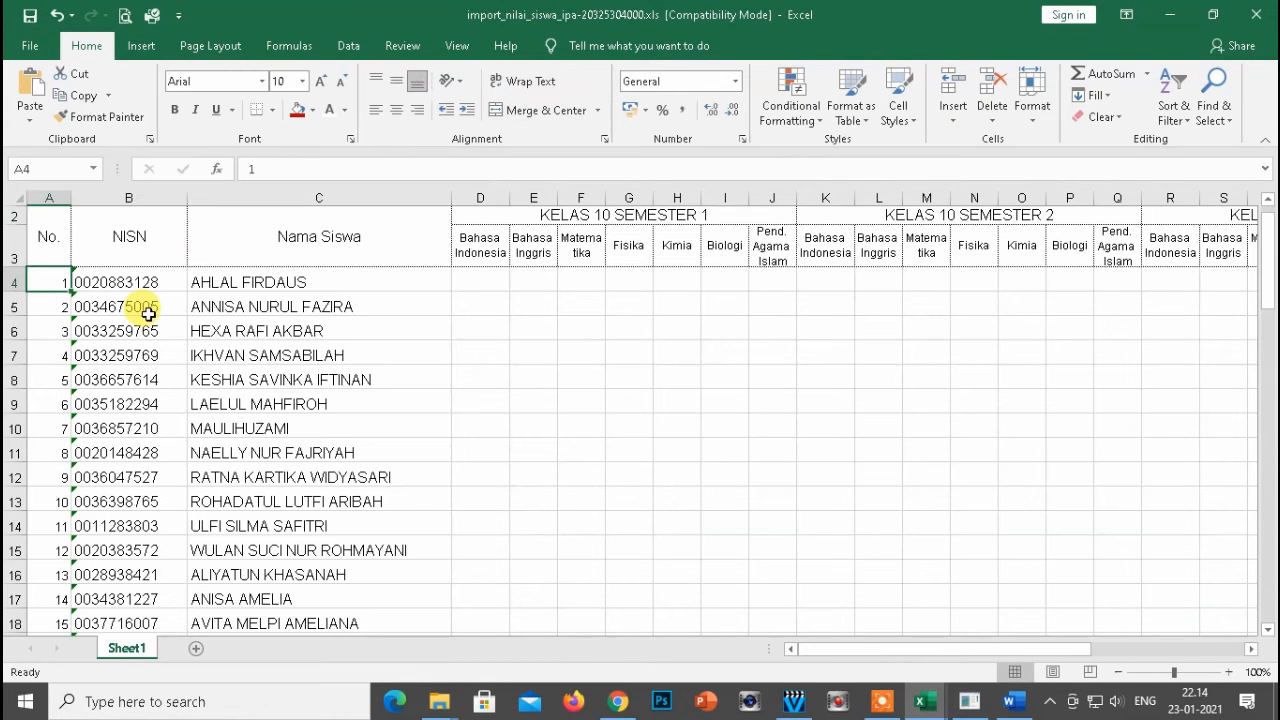
key(ctrl+shift+Down)
key(shift+Right)
key(shift+Right)
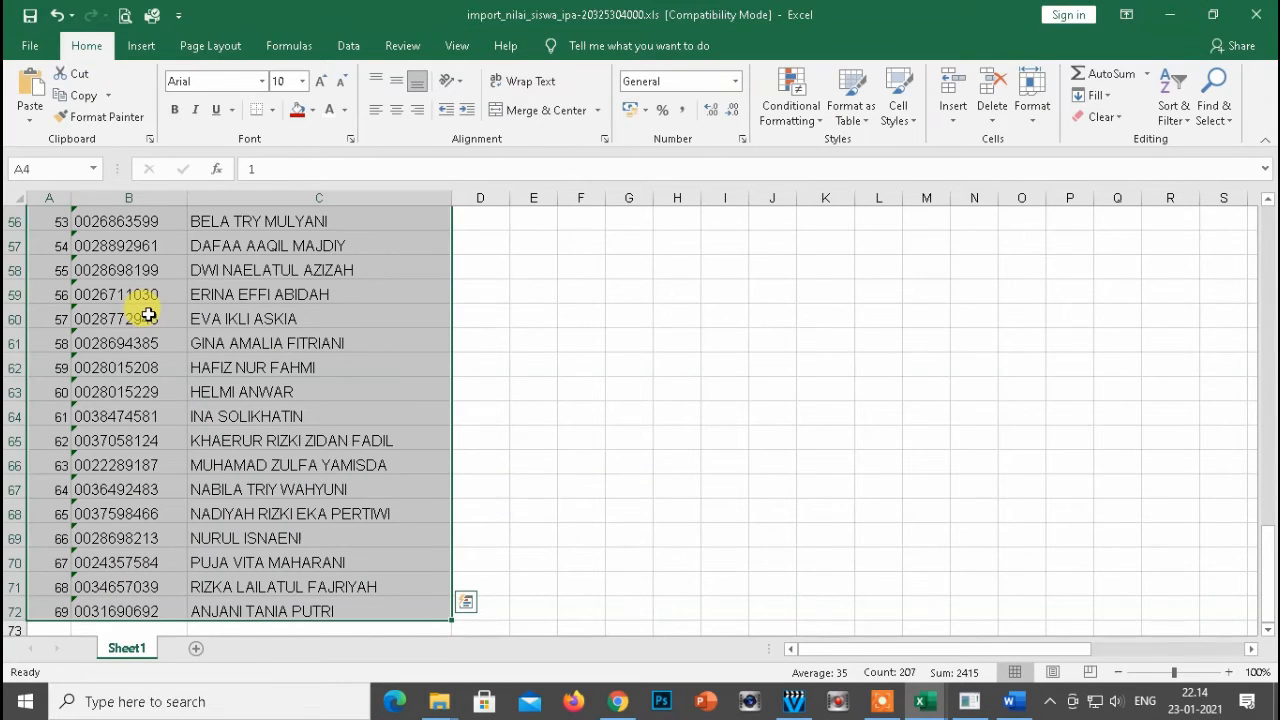
key(ctrl+c)
scroll(457, 391, up, 18)
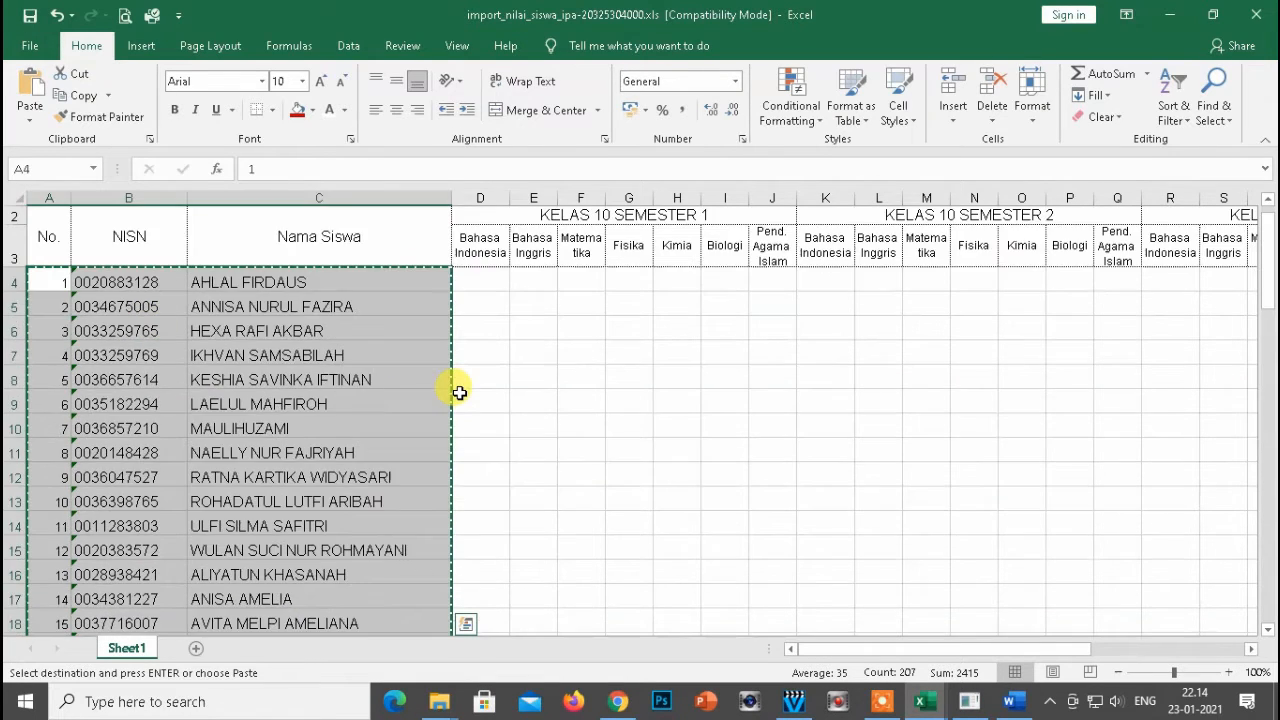
Paste the copied student list as values only into NILAI_SPAN_MIPA of PEMERINGKATAN_NILAI_SISWA_SPAN.xlsx, starting at cell A3
key(alt+Tab)
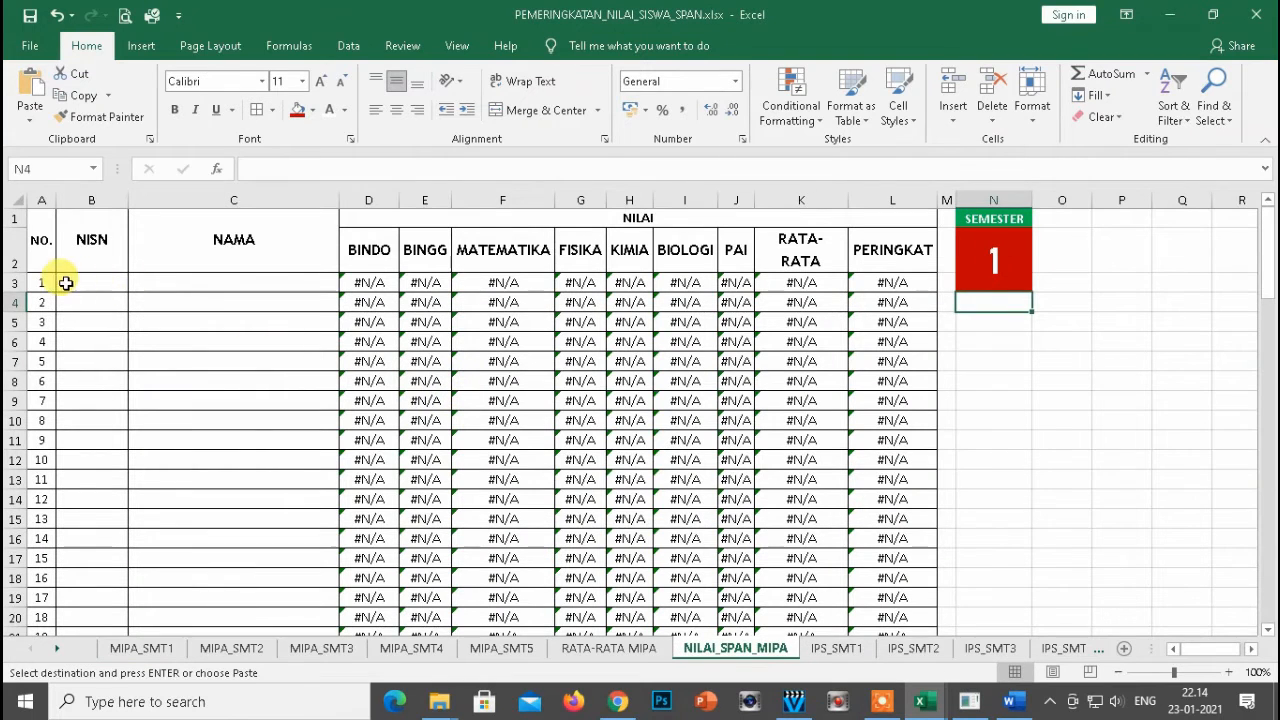
click(47, 282)
right_click(47, 282)
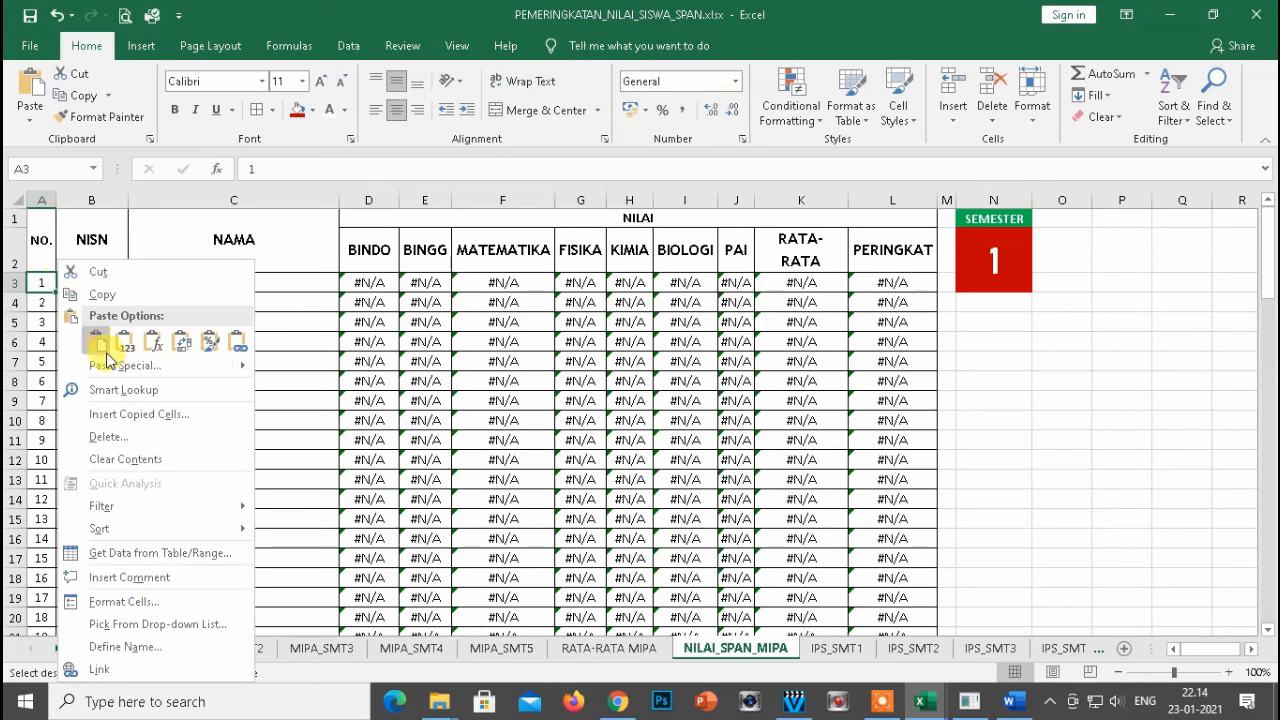
click(110, 362)
click(44, 292)
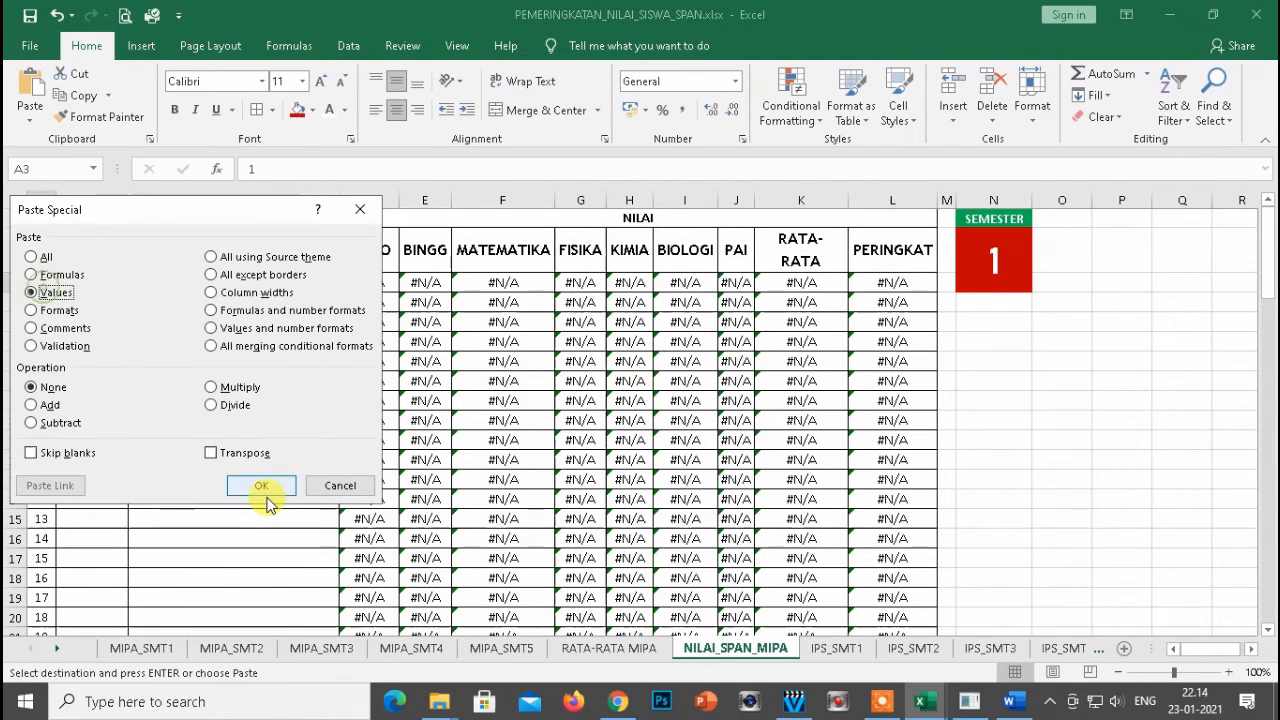
click(261, 485)
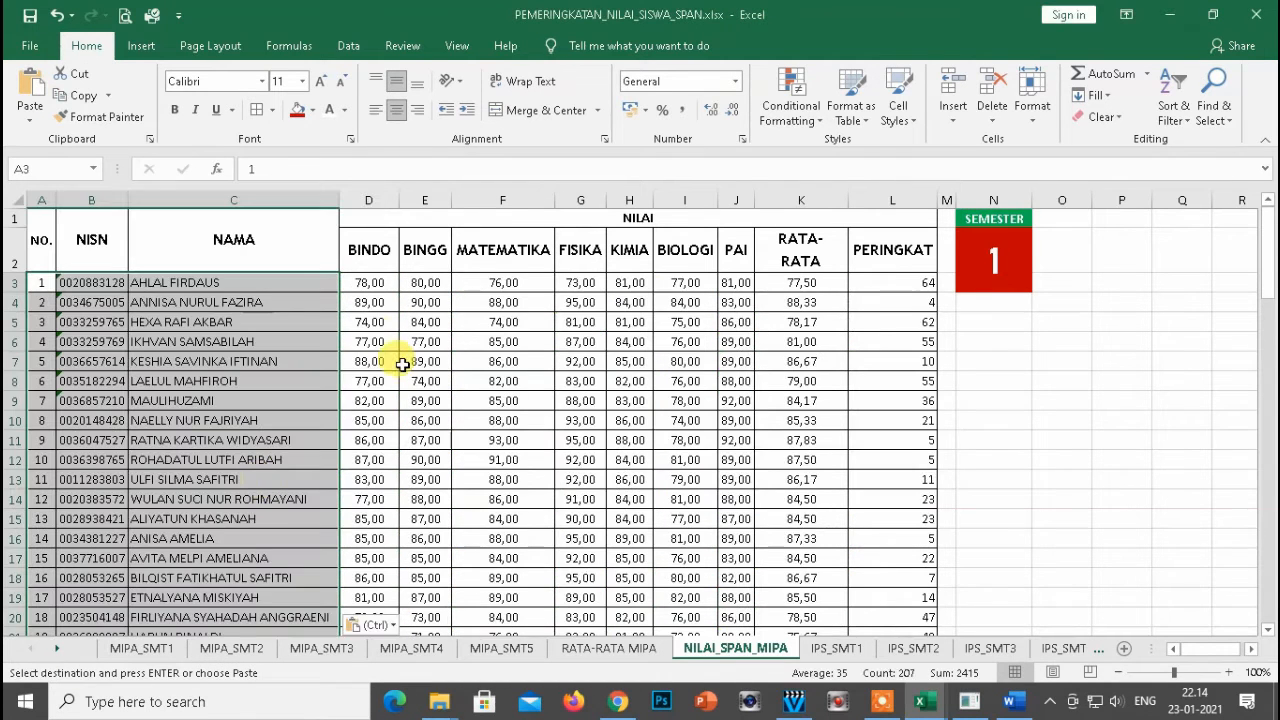
Inspect the MIPA_SMT1 sheet reference in the first student's BINDO formula without changing it
click(371, 283)
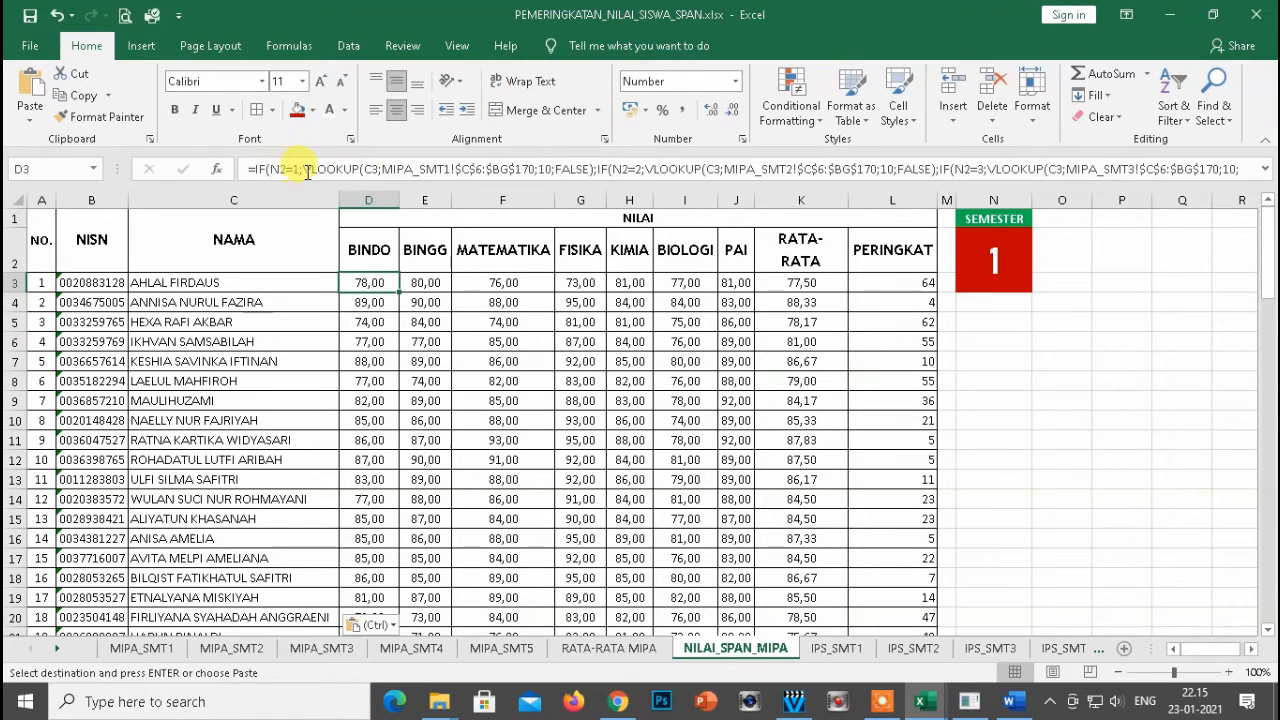
click(388, 171)
drag(383, 170, 440, 170)
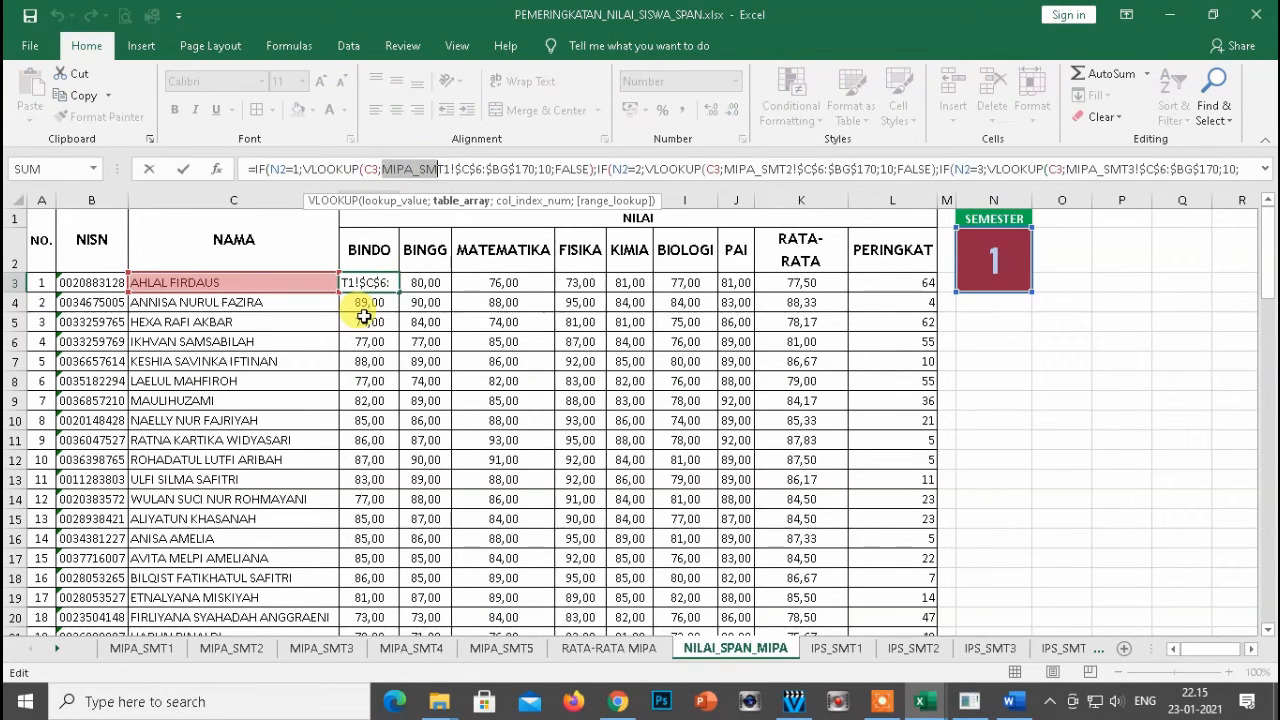
key(Escape)
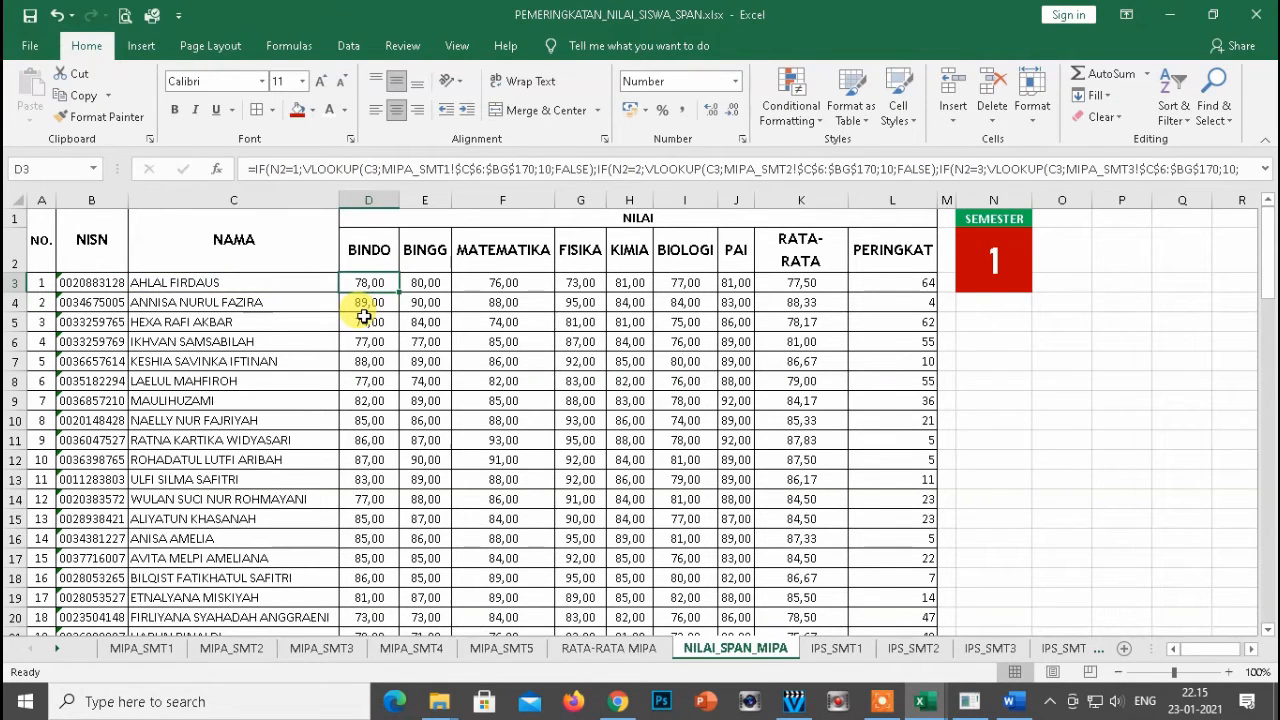
Look through the MIPA semester grade sheets, including MIPA_SMT1 and MIPA_SMT5, and RATA-RATA MIPA, and return to NILAI_SPAN_MIPA
key(ctrl+Page_Up)
key(ctrl+Page_Up)
key(ctrl+Page_Up)
key(ctrl+Page_Up)
key(ctrl+Page_Up)
key(ctrl+Page_Up)
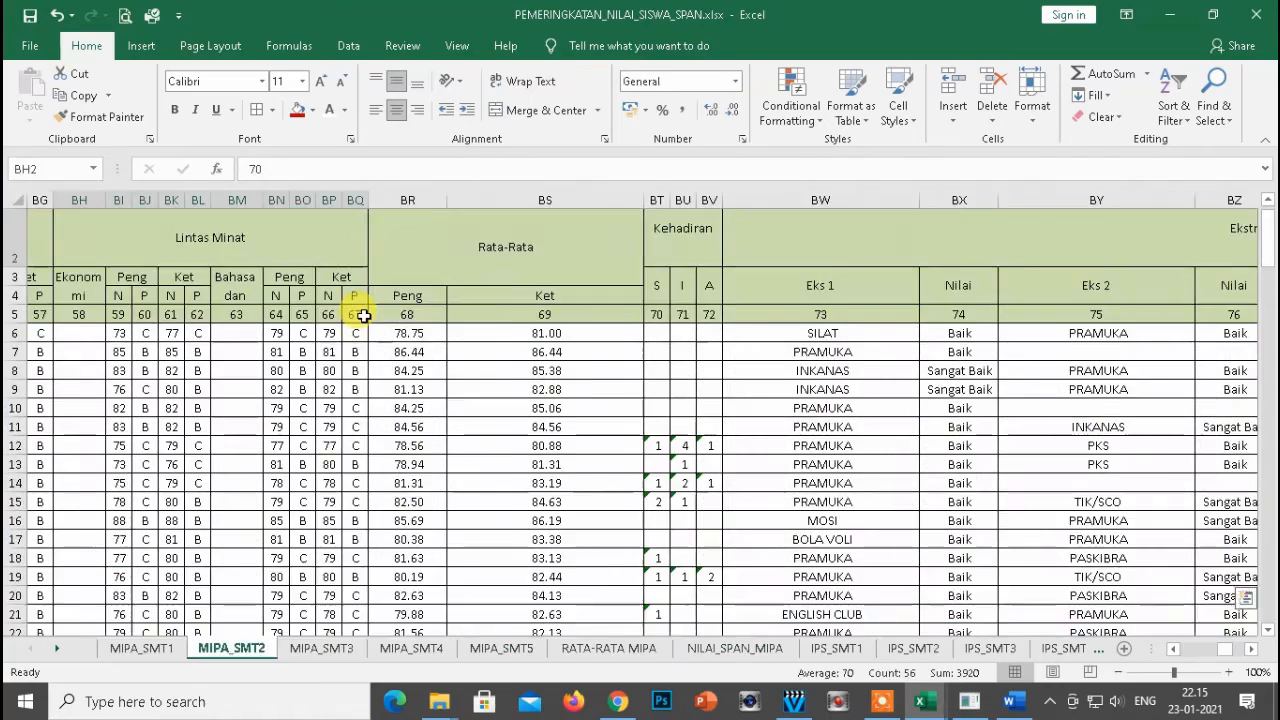
key(ctrl+Home)
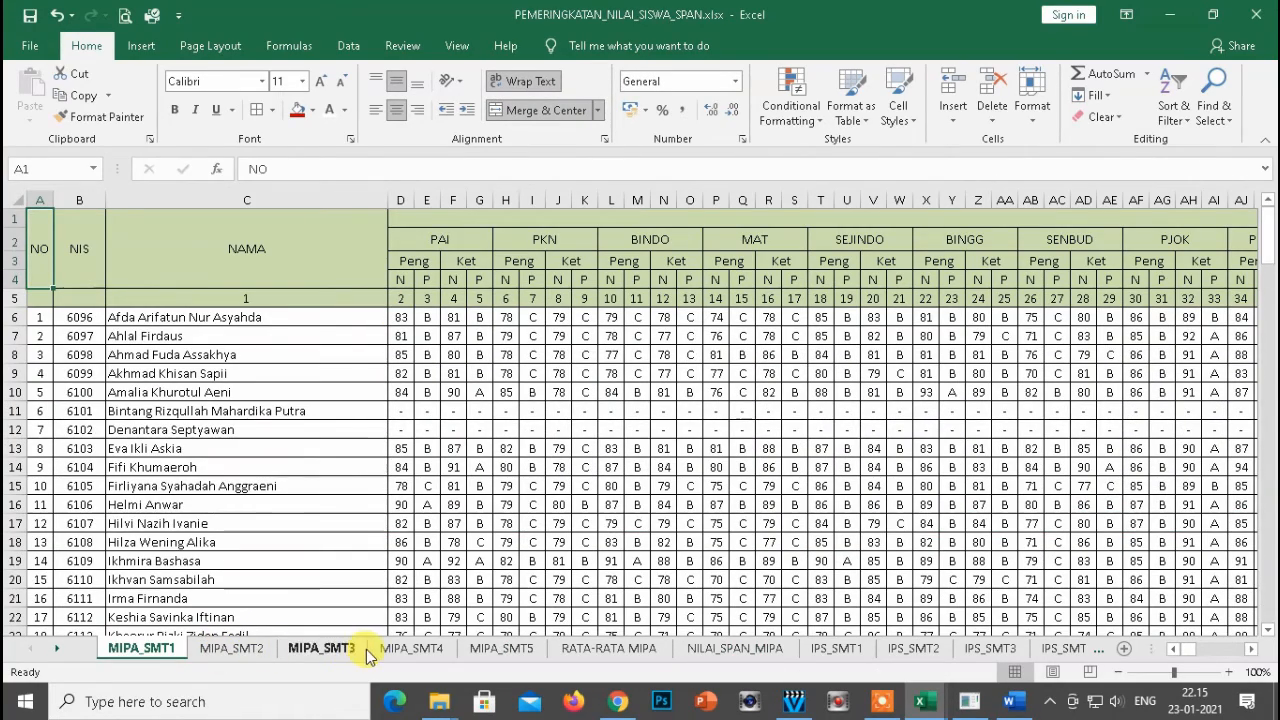
click(510, 657)
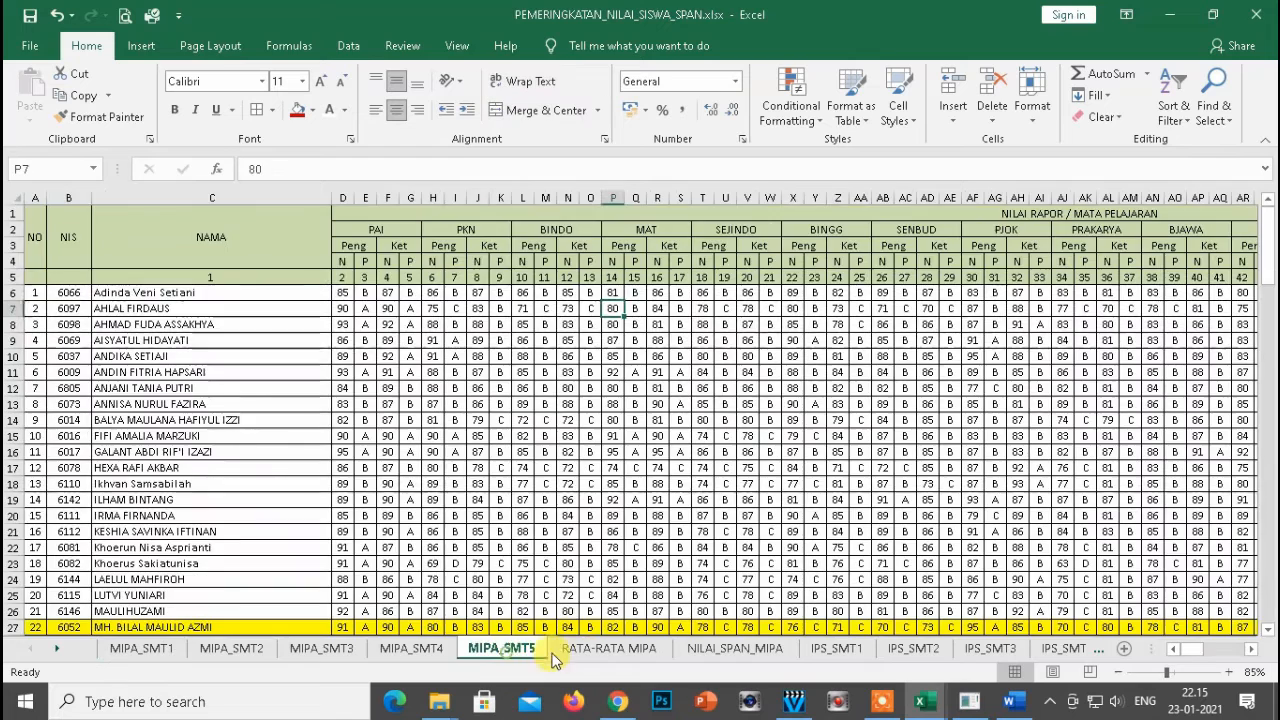
click(605, 650)
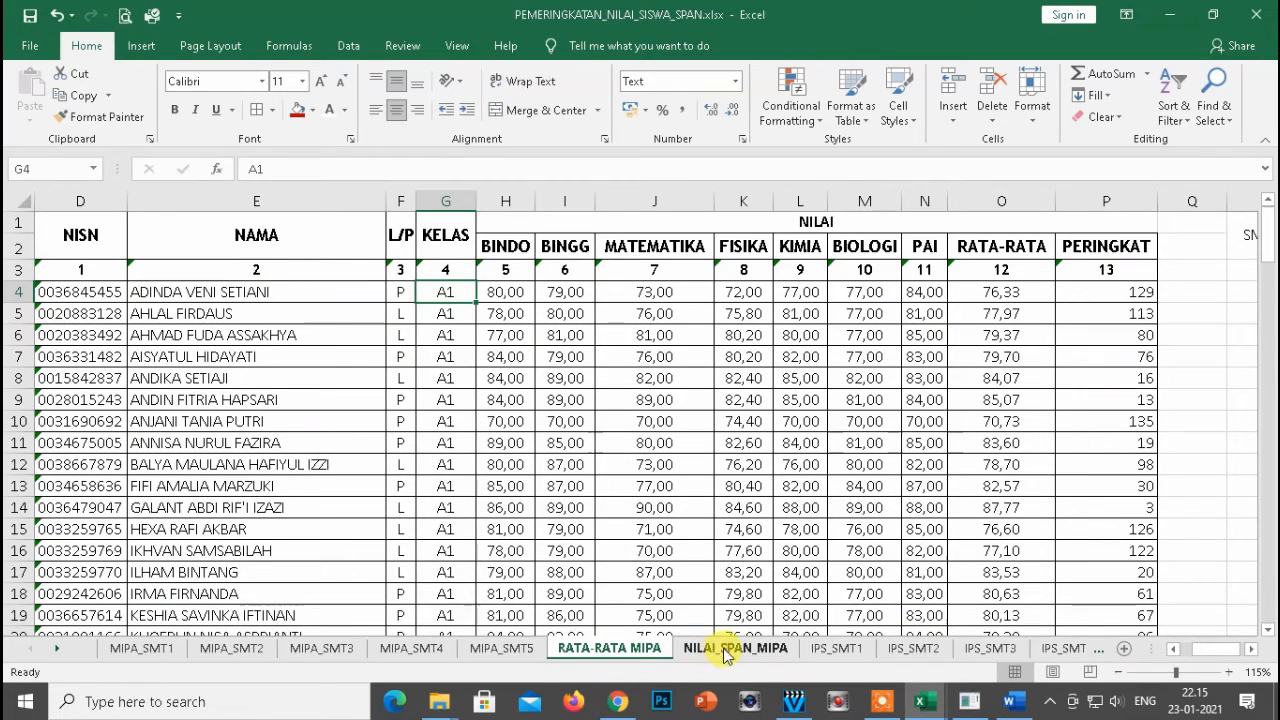
click(727, 650)
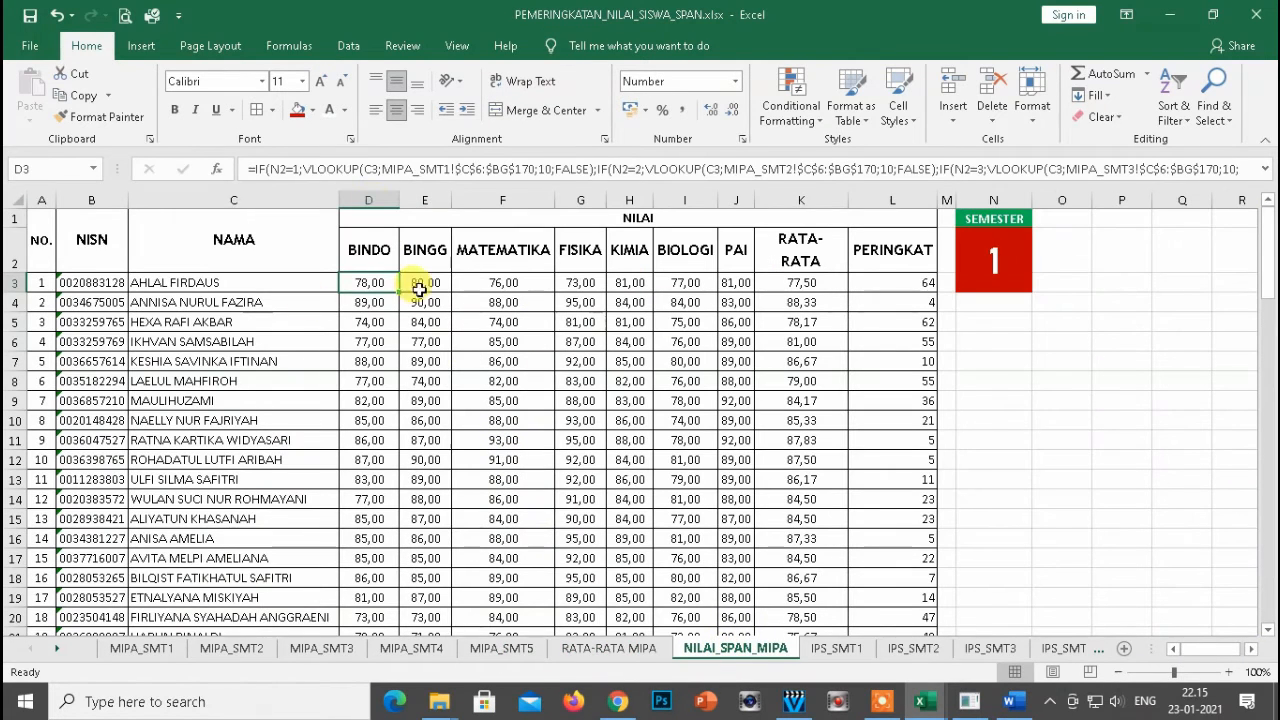
Set the SEMESTER selector in N2 to 2 and check the first student's subject grades
click(1000, 261)
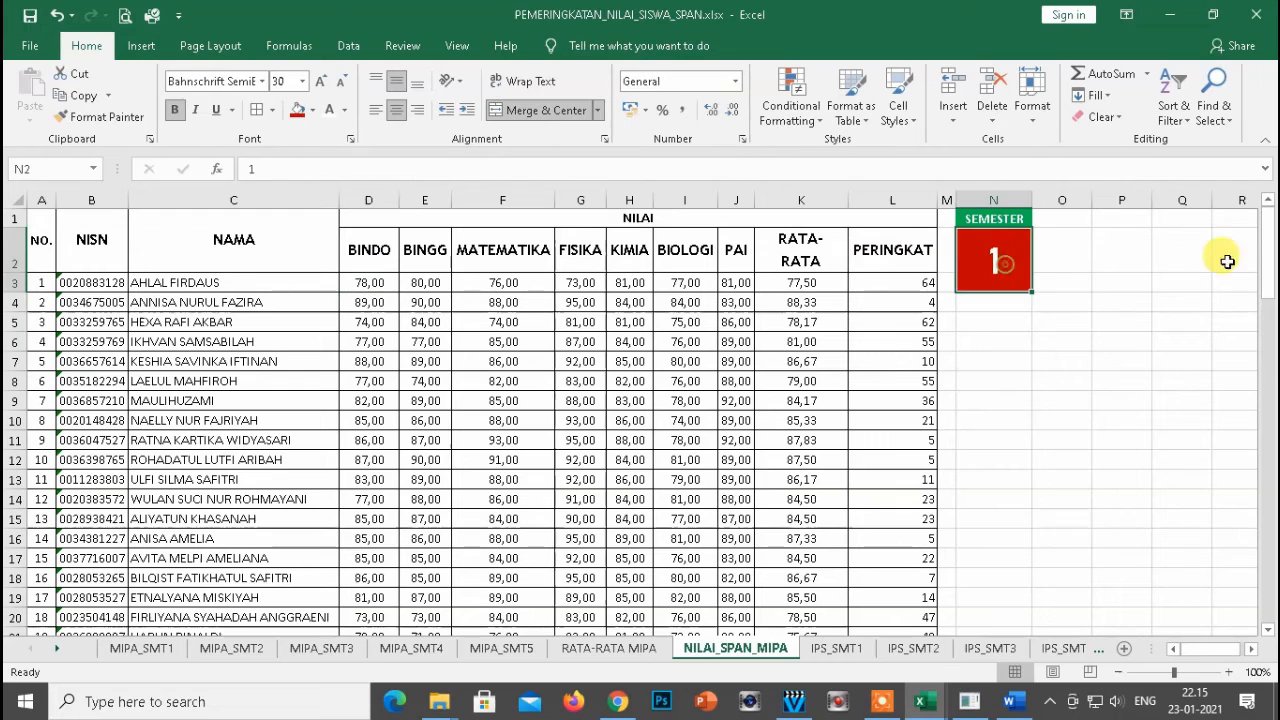
text(2)
key(Return)
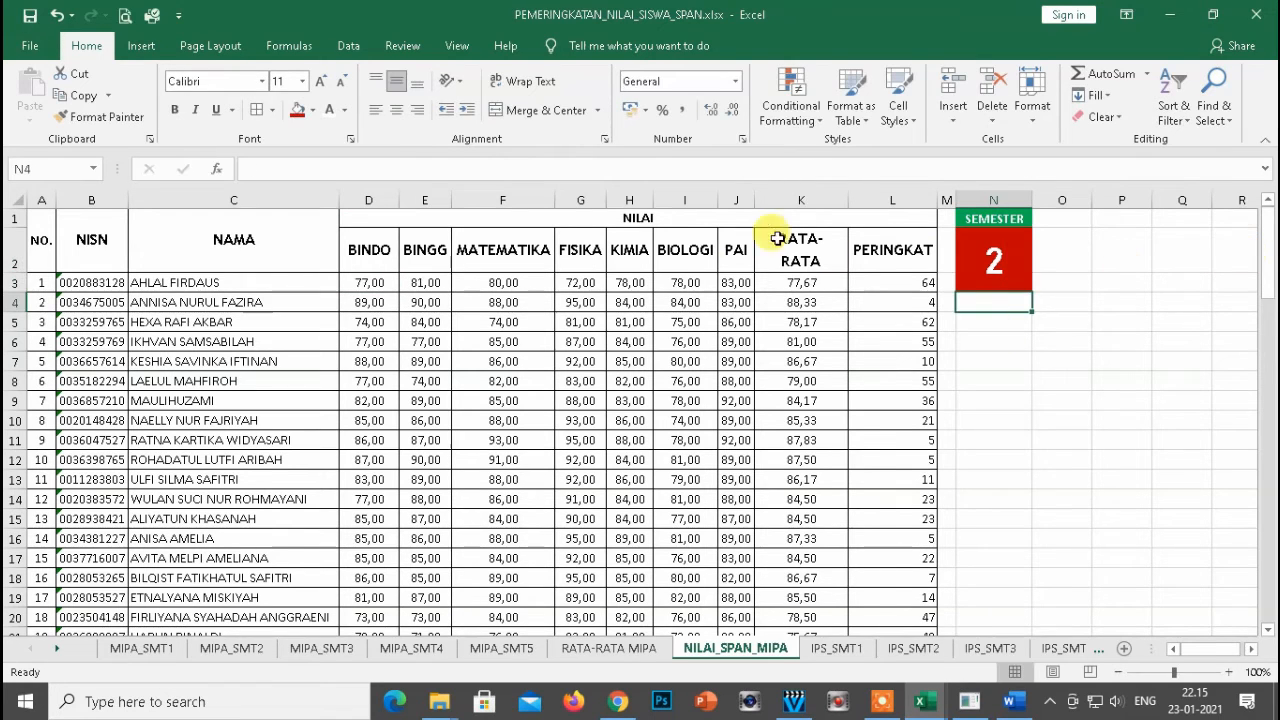
click(362, 282)
drag(395, 283, 760, 280)
Set the SEMESTER selector in N2 to 3 and check the grades in the first student rows
click(985, 268)
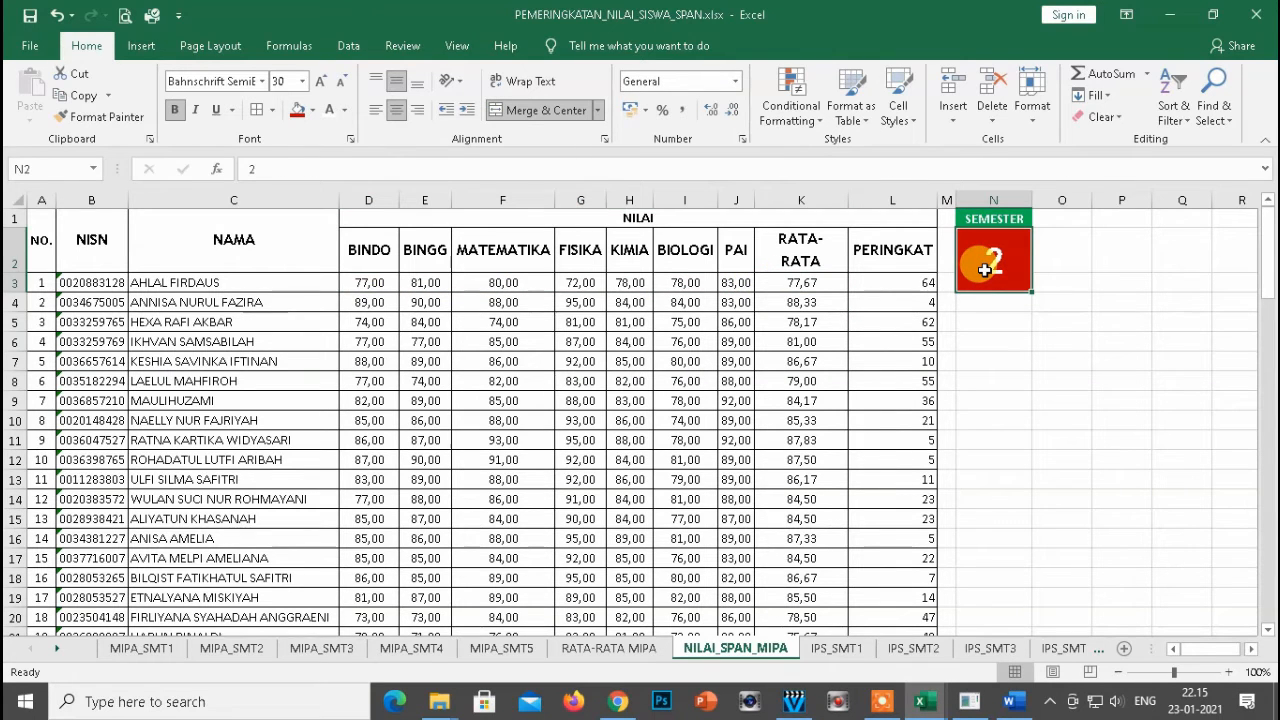
text(3)
key(Return)
drag(366, 280, 551, 279)
click(686, 300)
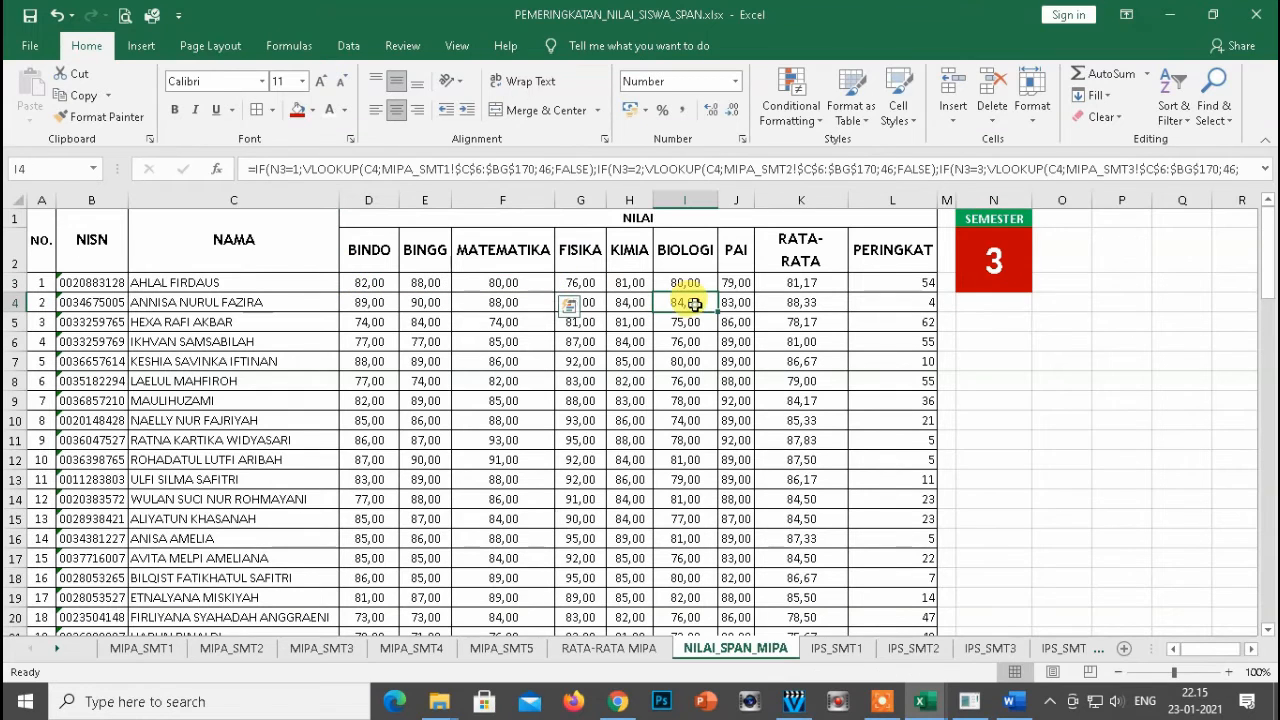
Set the SEMESTER selector in N2 of NILAI_SPAN_MIPA to 1
click(985, 265)
text(1)
key(Return)
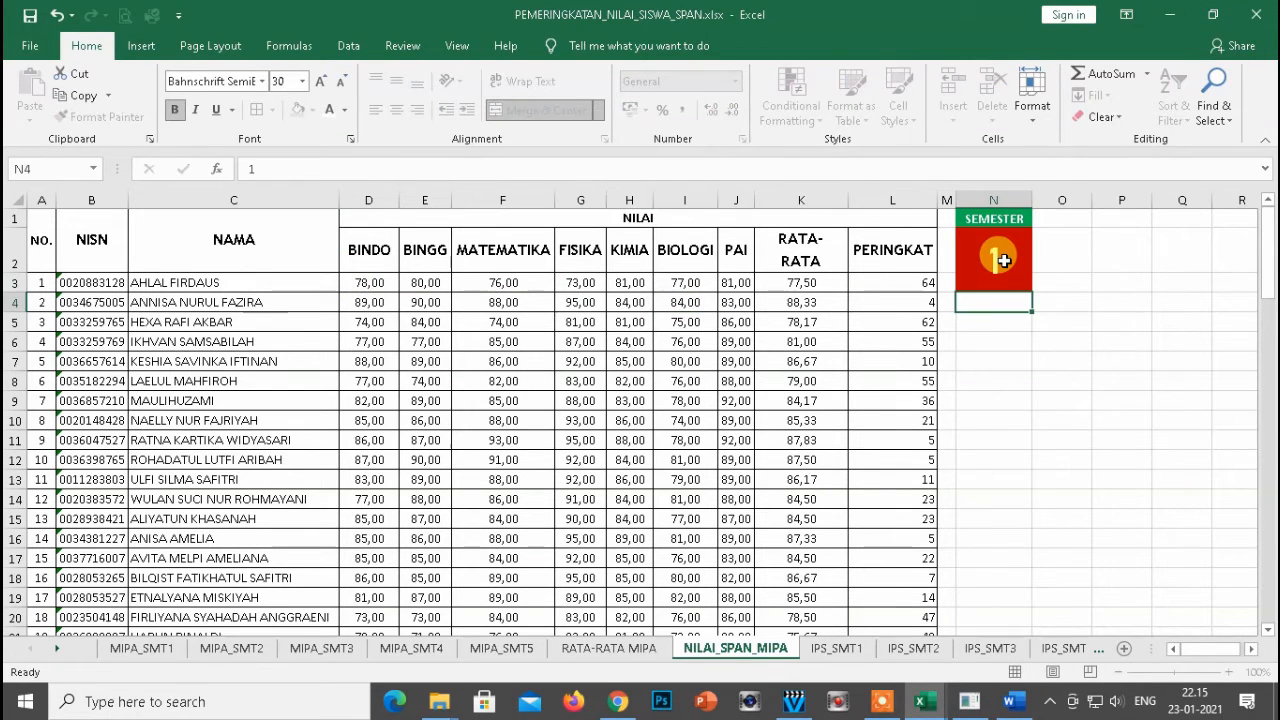
click(372, 283)
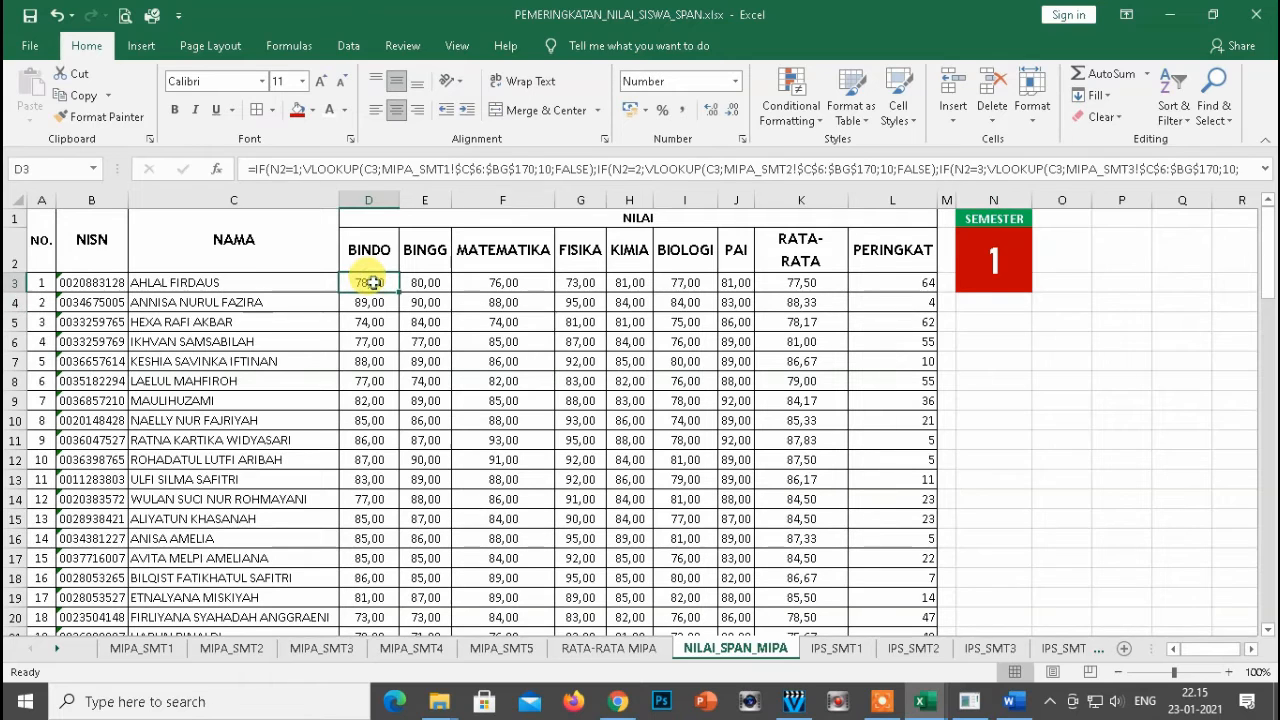
click(1188, 424)
click(379, 283)
key(ctrl+shift+Down)
key(shift+Right)
key(shift+Right)
key(shift+Right)
key(shift+Right)
key(shift+Right)
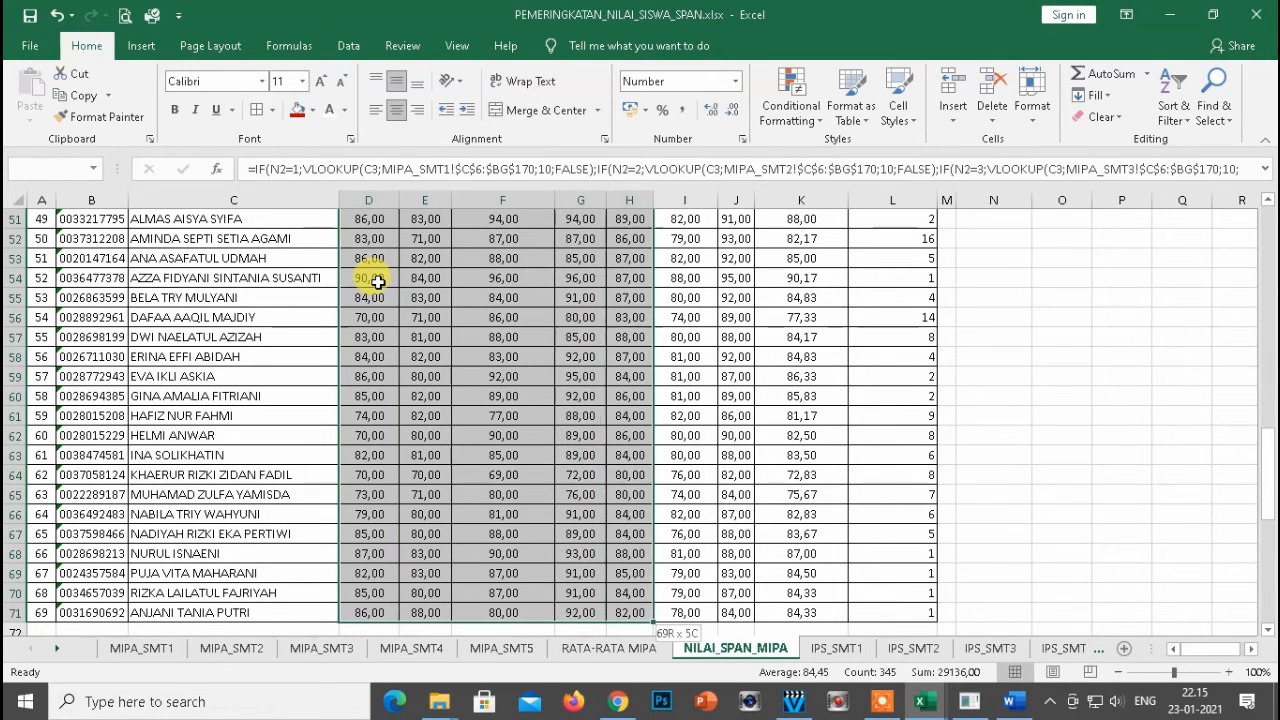
scroll(790, 330, up, 17)
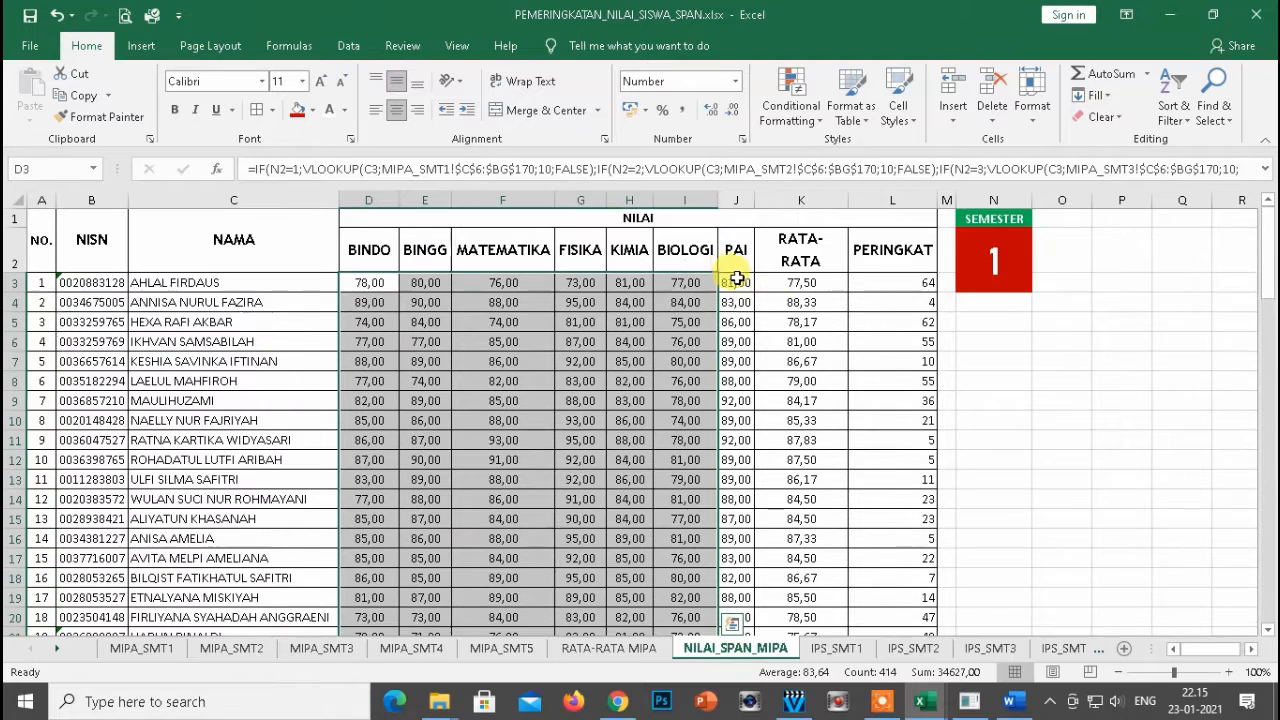
Copy the semester 1 grades of all students from BINDO through PAI, cells D3:J71
click(738, 299)
key(Up)
key(Left)
key(Left)
key(Left)
key(Left)
key(Left)
key(Left)
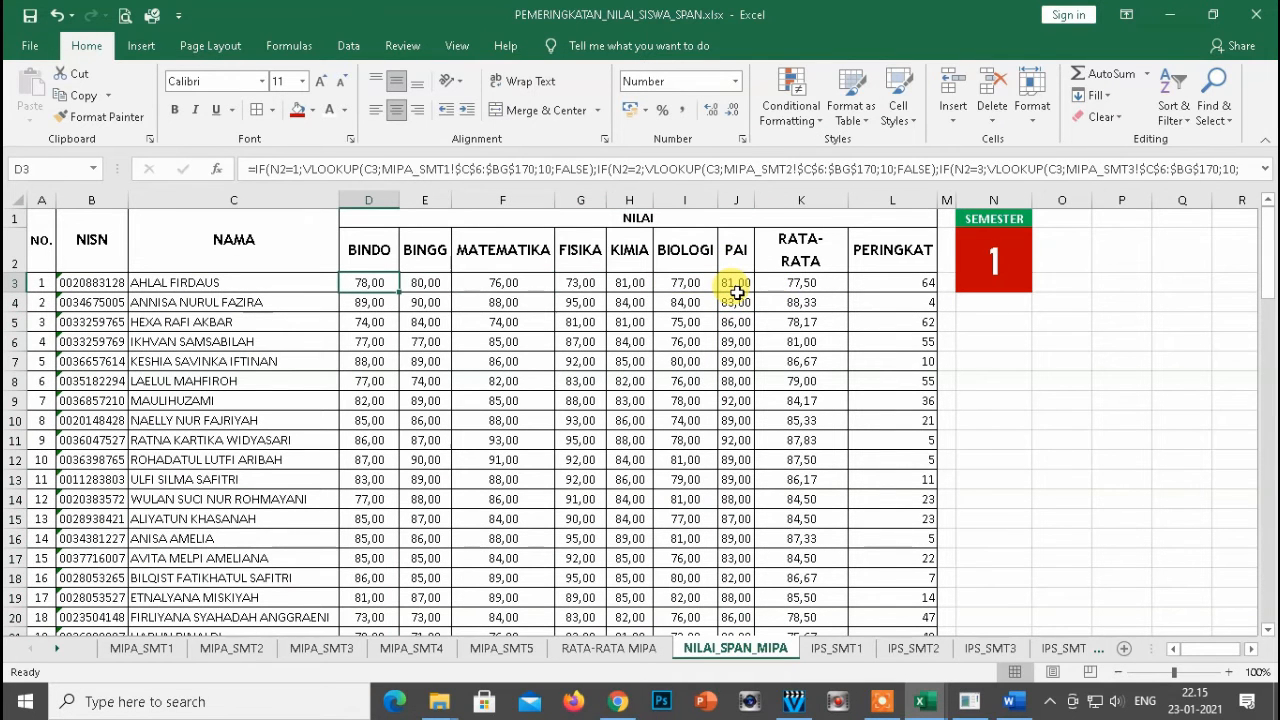
key(shift+Right)
key(shift+Right)
key(shift+Right)
key(shift+Right)
key(shift+Right)
key(shift+Right)
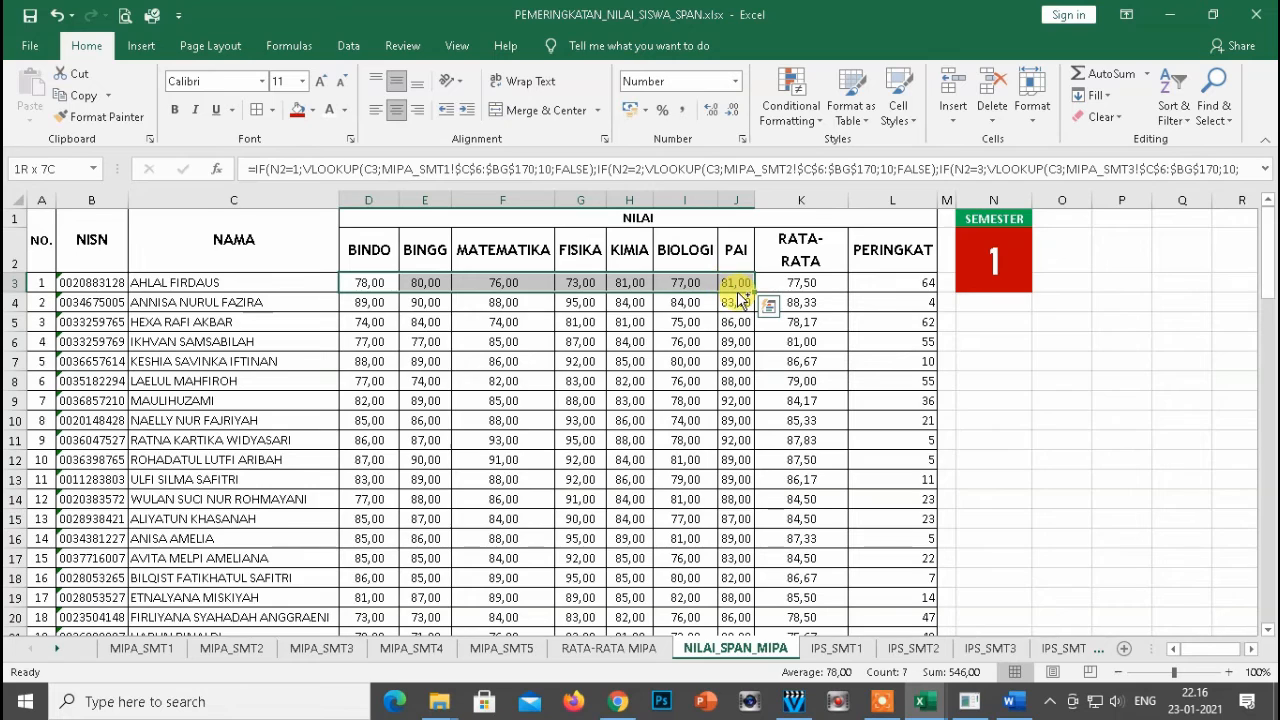
key(ctrl+shift+Down)
key(ctrl+c)
Paste the copied grades as values into the KELAS 10 SEMESTER 1 columns of the IPA import template, starting at D4
key(alt+Tab)
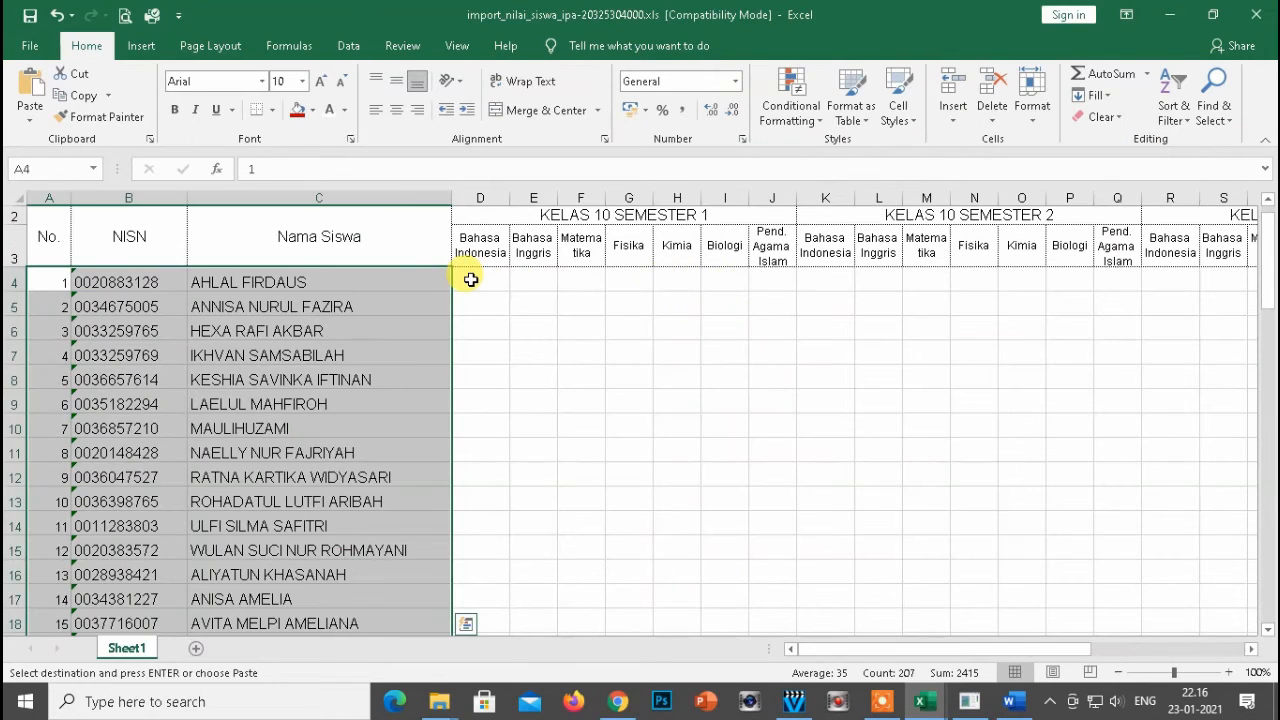
click(468, 280)
right_click(473, 287)
click(569, 366)
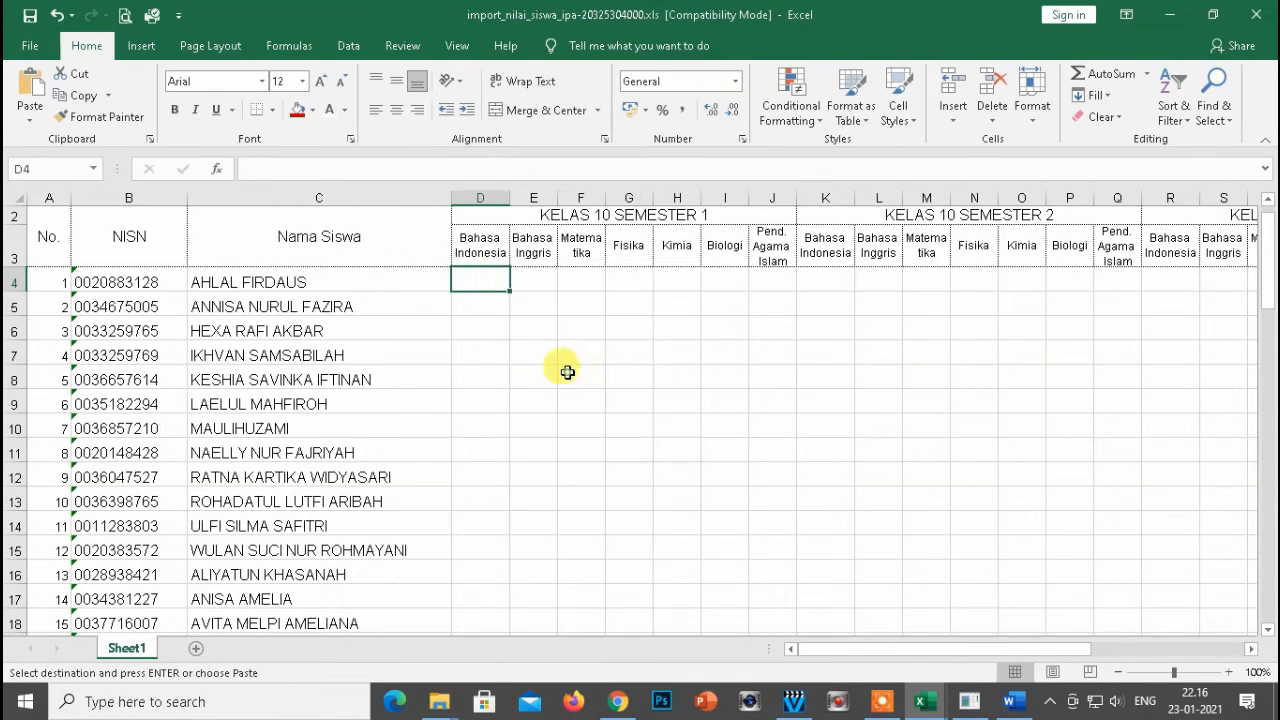
click(625, 494)
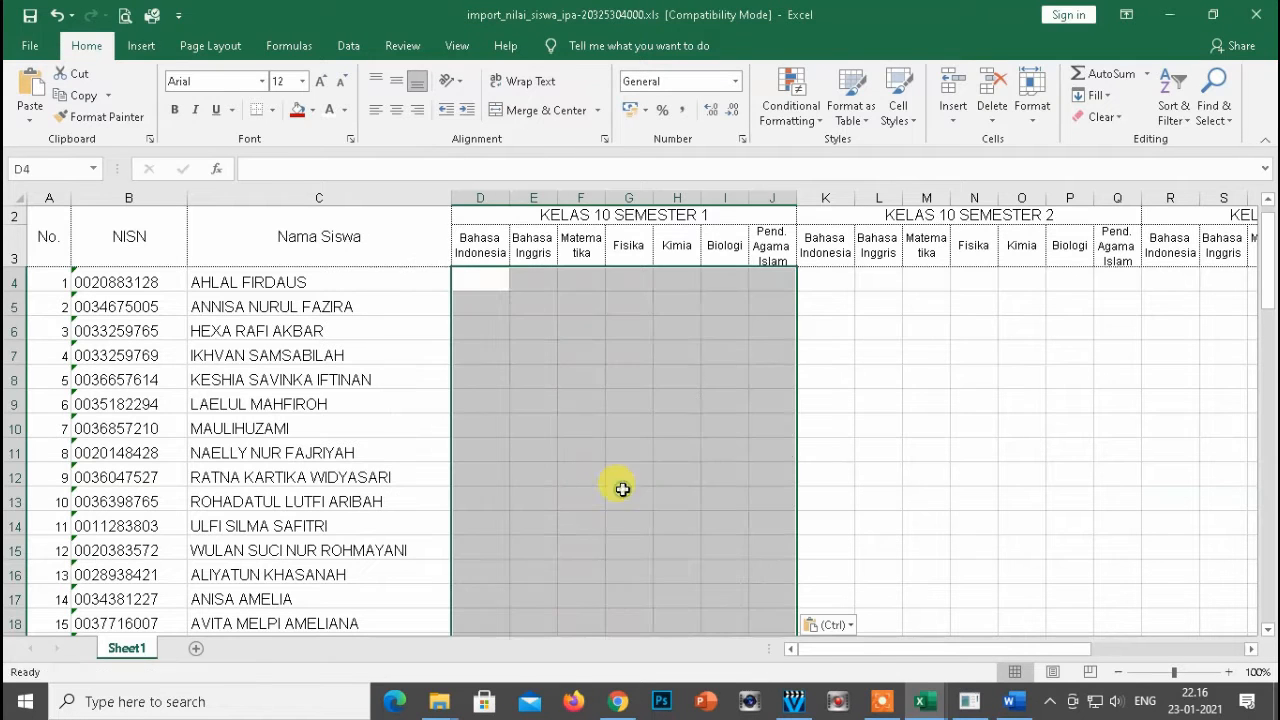
Select K4 as the template's destination for KELAS 10 SEMESTER 2 and set the ranking workbook's SEMESTER selector to 2
click(827, 285)
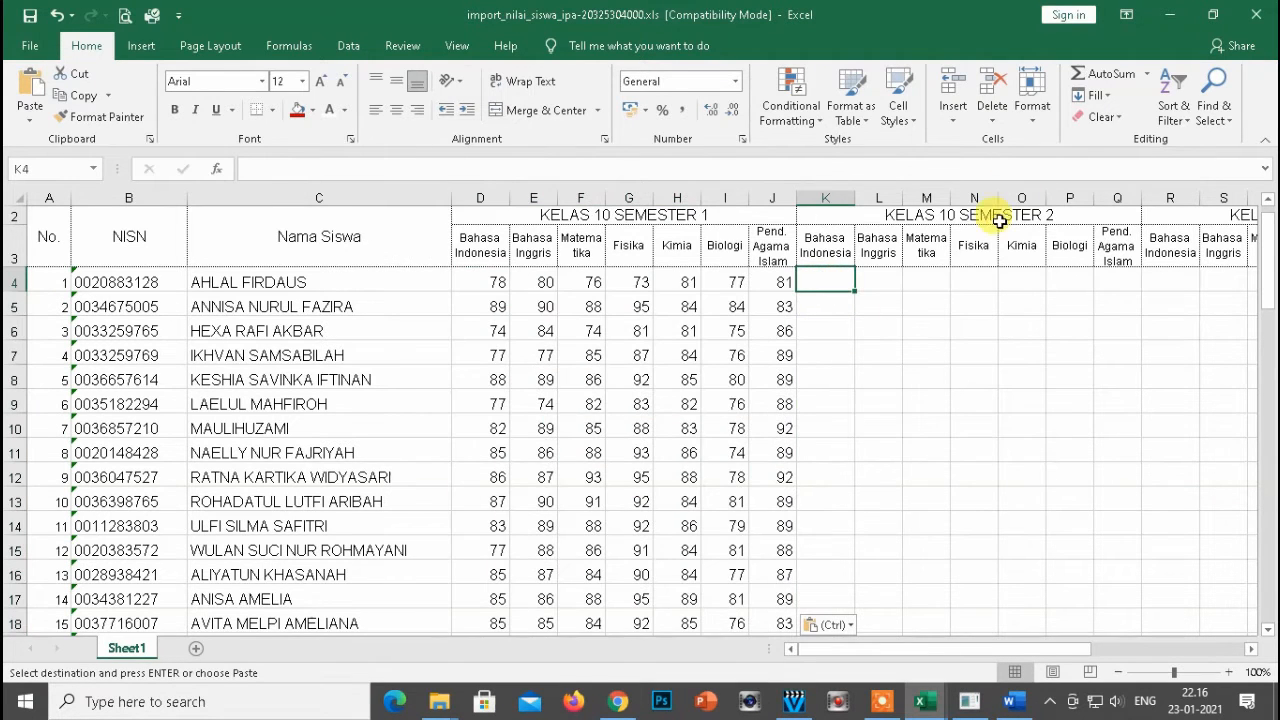
key(alt+Tab)
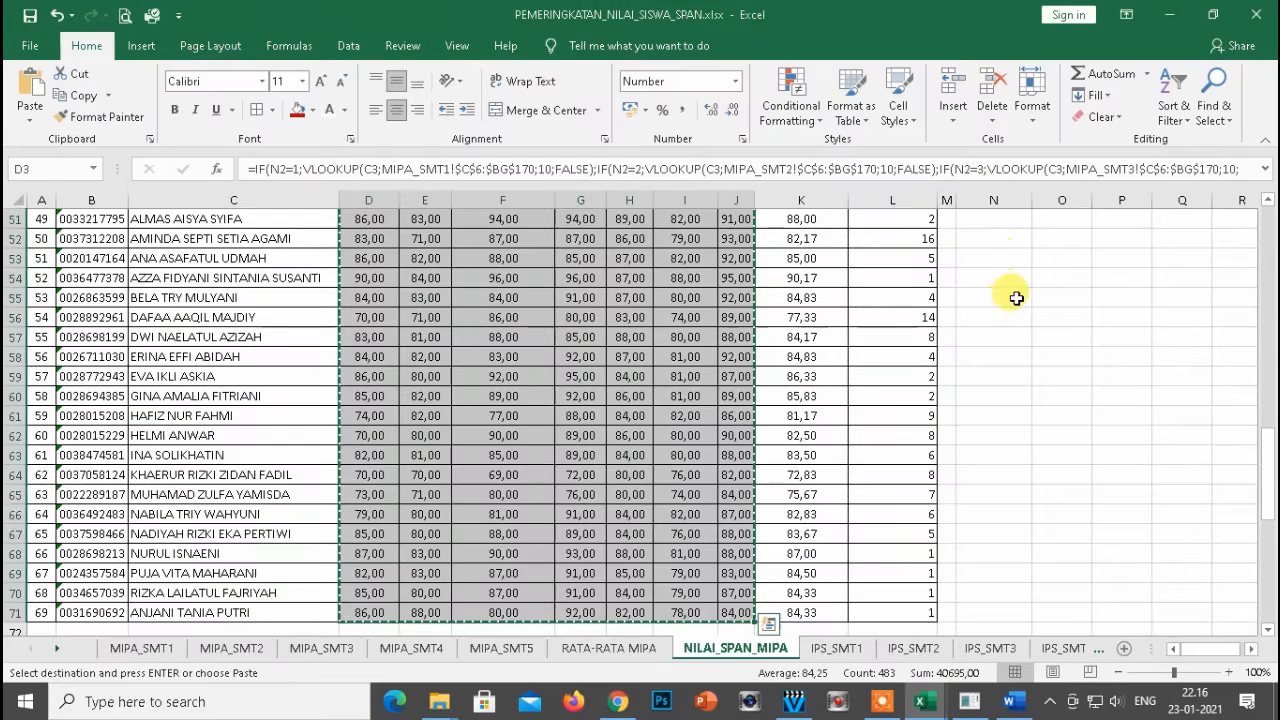
scroll(1008, 307, up, 11)
click(987, 243)
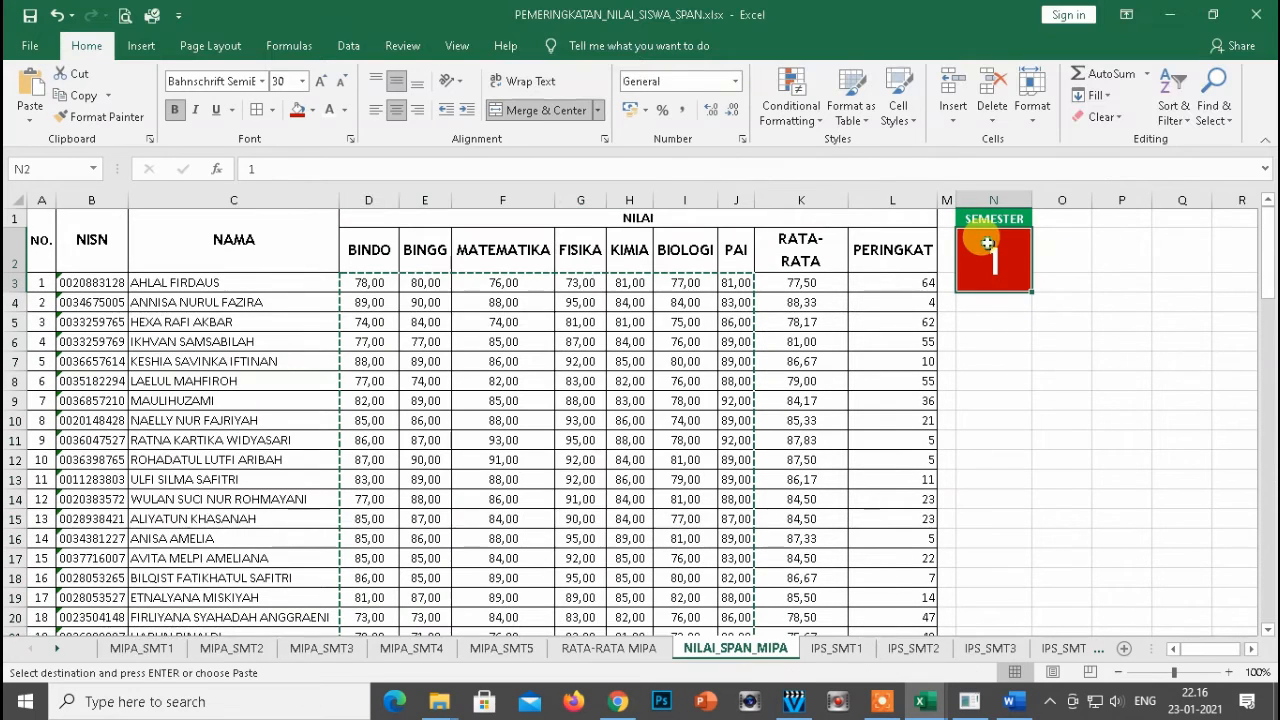
text(2)
key(Return)
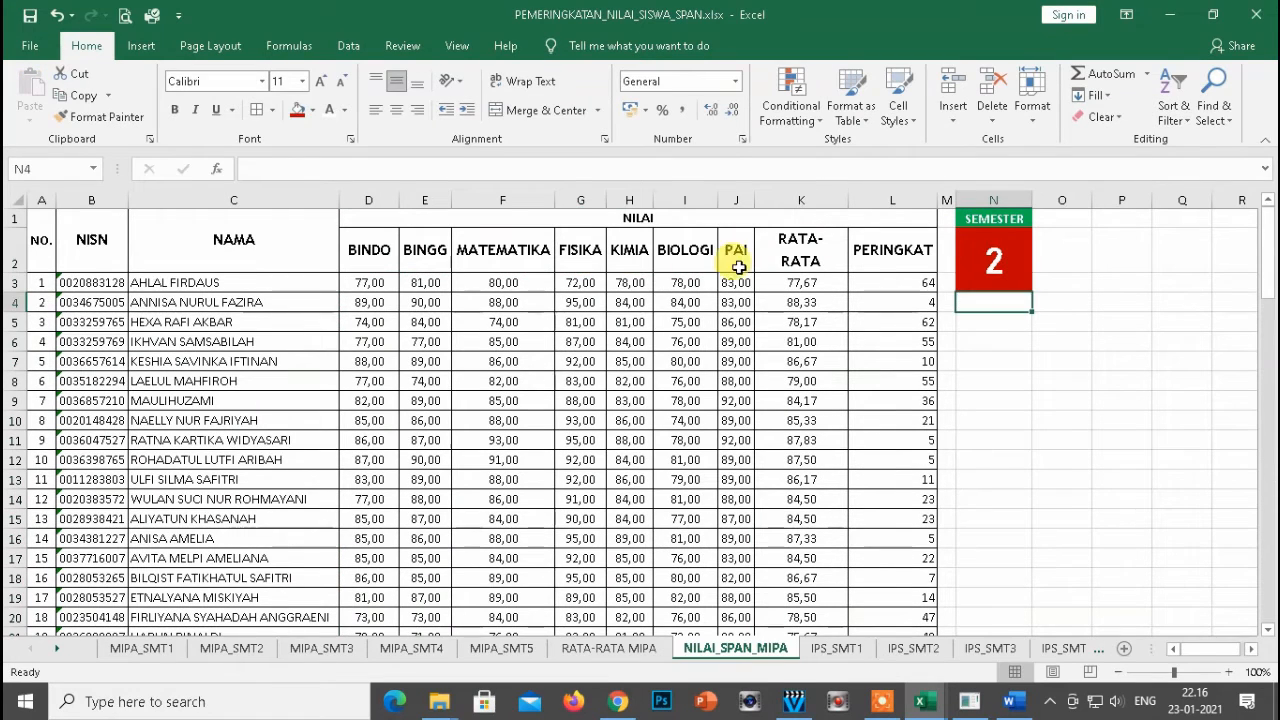
Copy the semester 2 grades in D3:J71, from BINDO through PAI
click(380, 282)
scroll(737, 450, down, 11)
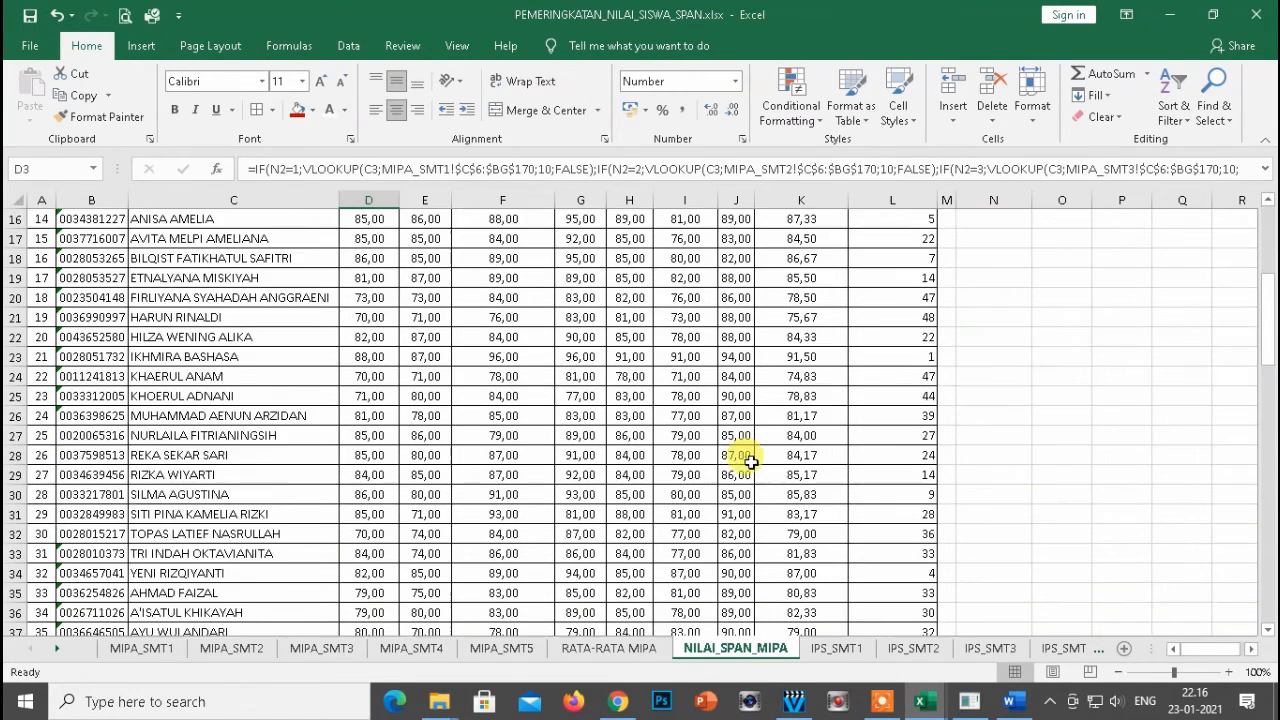
scroll(742, 522, down, 12)
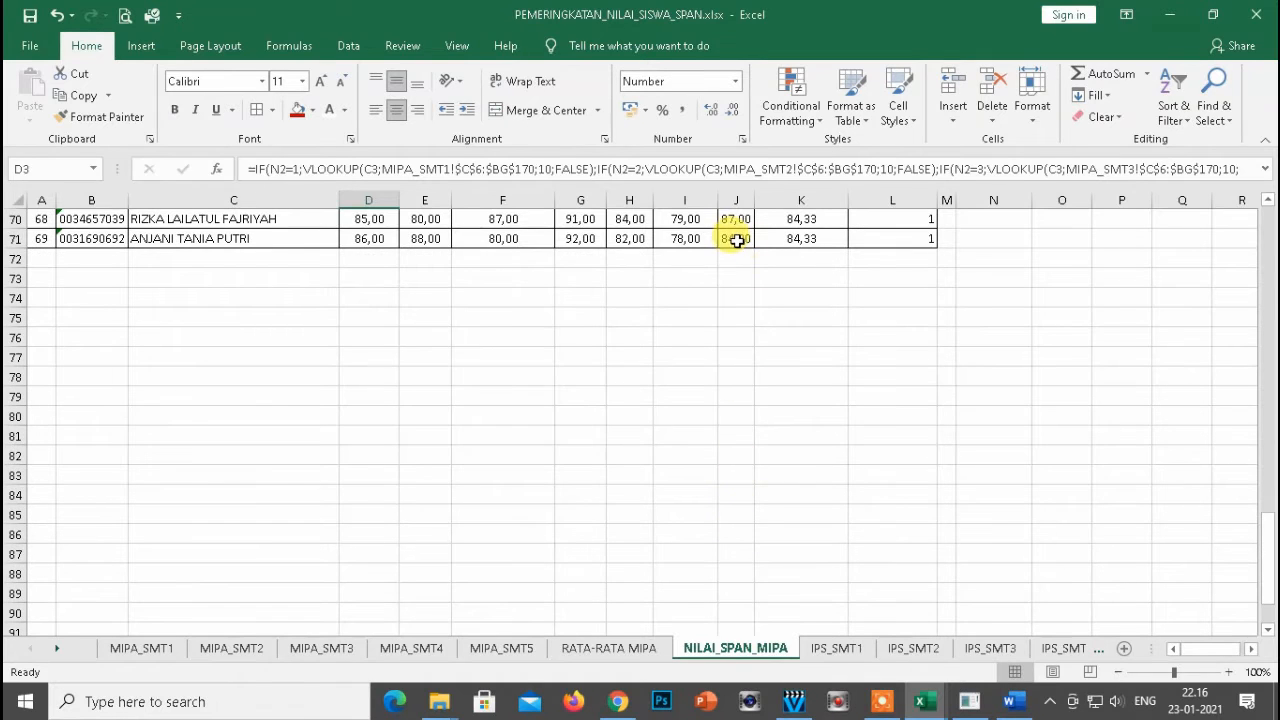
shift+click(733, 240)
key(ctrl+c)
Paste the semester 2 grades as values into the template's KELAS 10 SEMESTER 2 columns, starting at K4
key(alt+Tab)
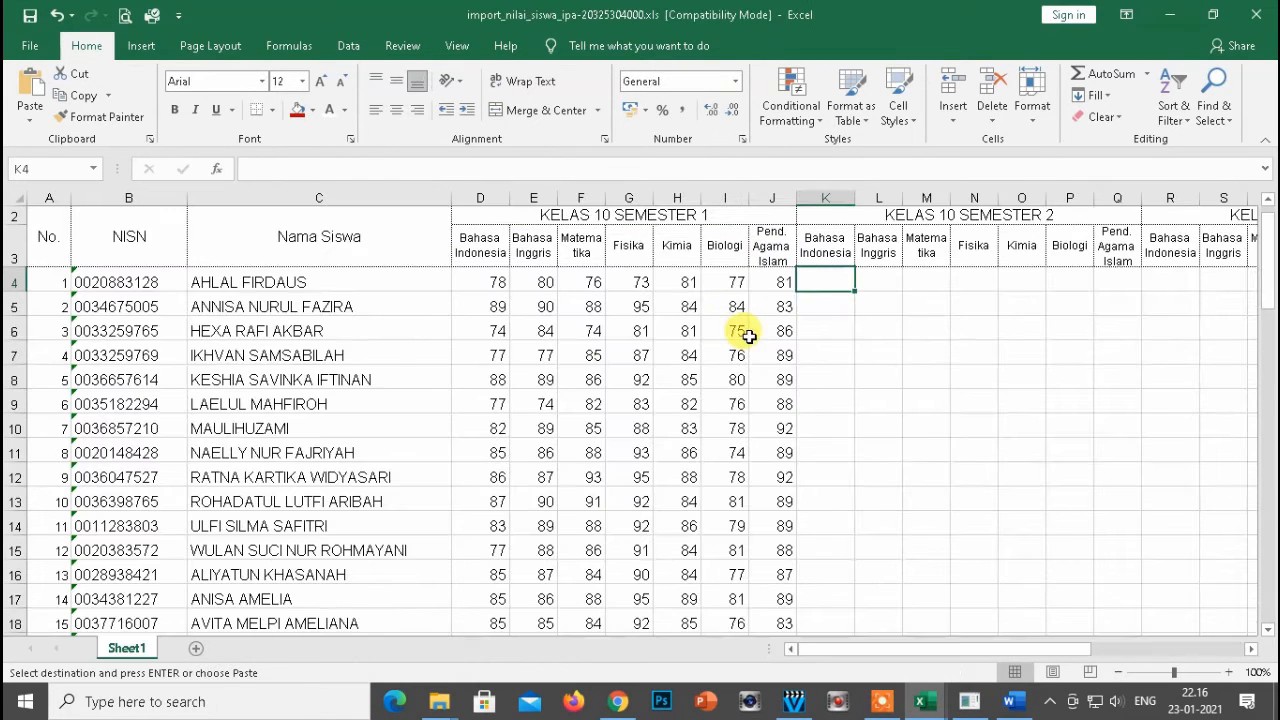
right_click(852, 284)
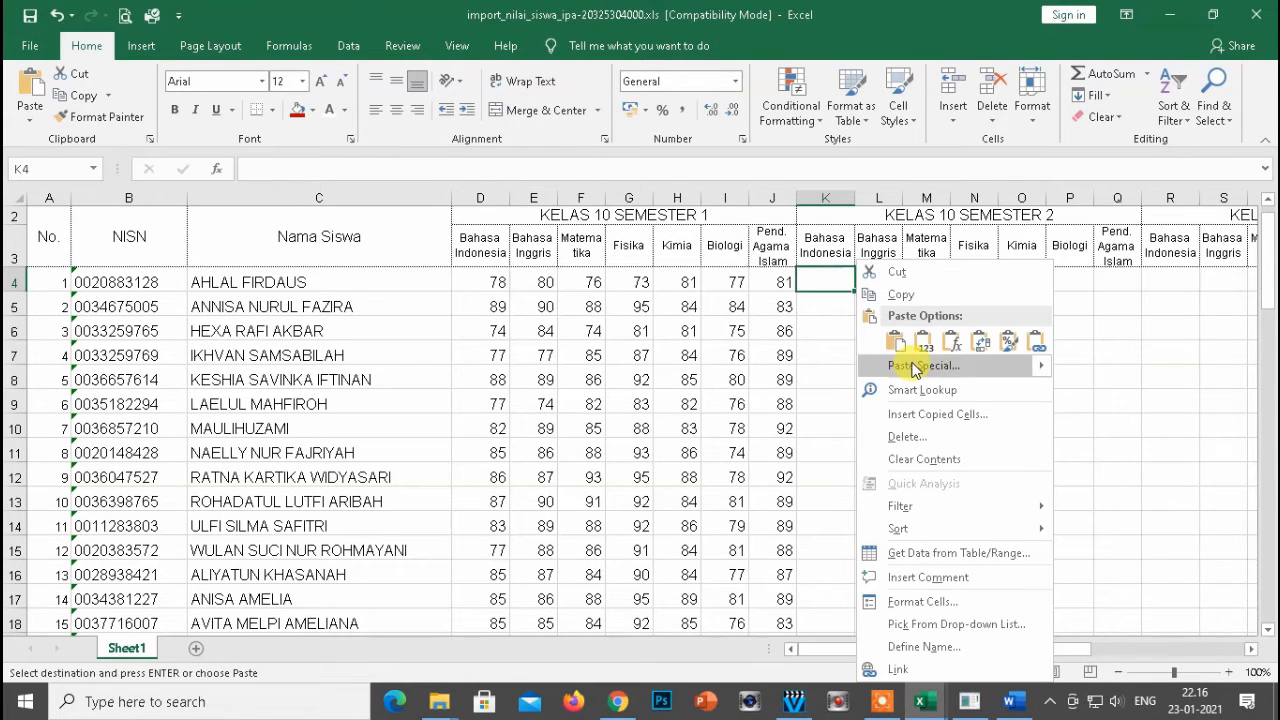
click(915, 366)
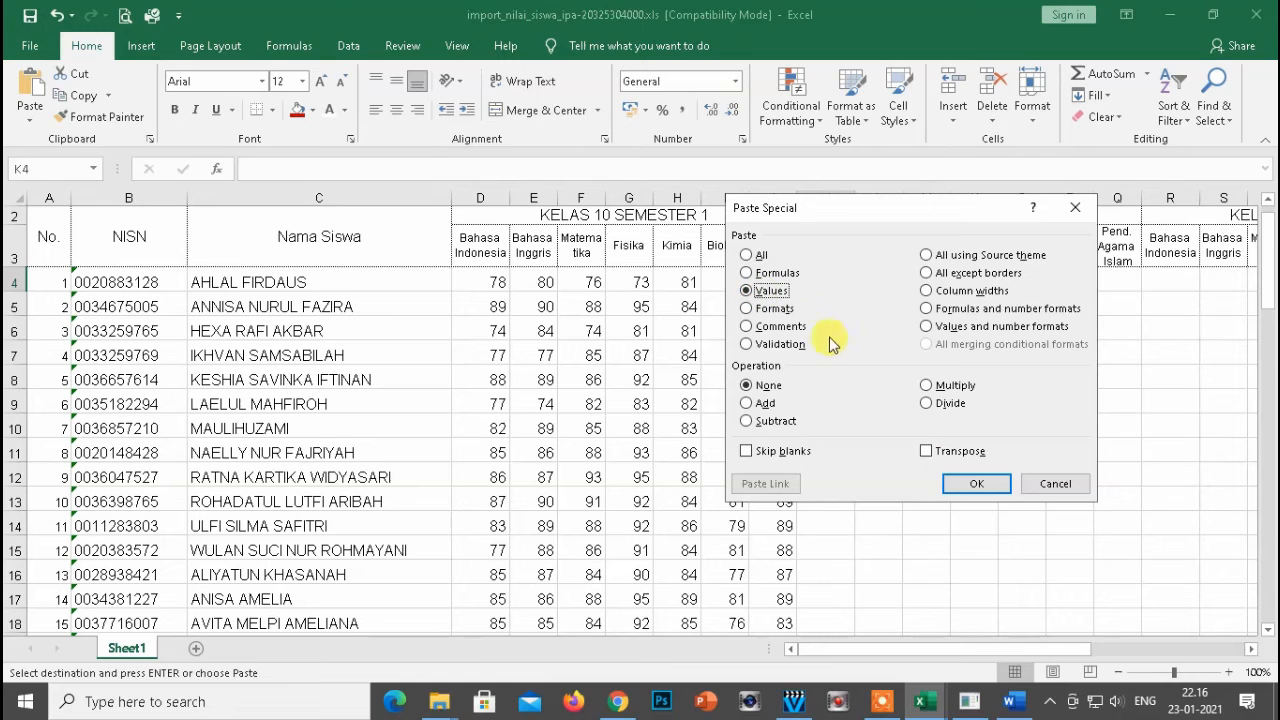
click(982, 484)
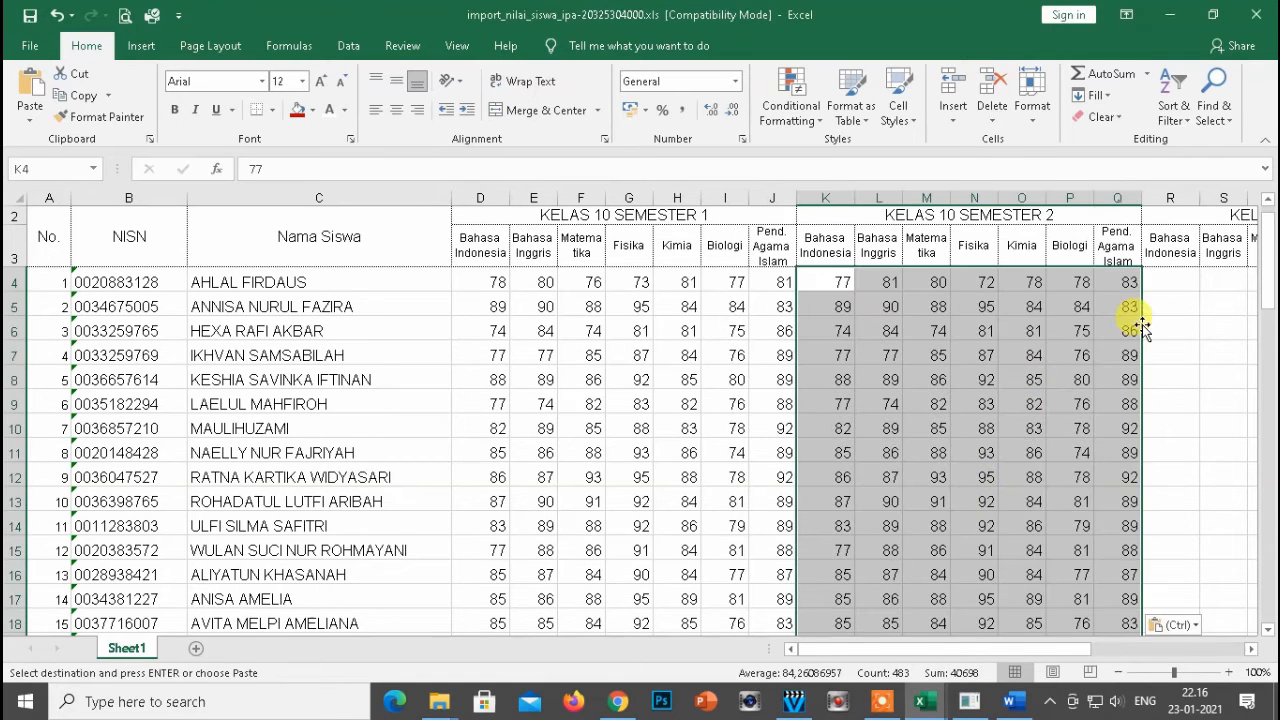
Look over the remaining KELAS 11 and KELAS 12 semester columns in the IPA template
click(1162, 283)
key(Right)
key(Right)
key(Right)
key(Right)
key(Right)
key(Right)
key(Right)
key(Right)
key(Right)
key(Right)
key(Right)
key(Right)
key(Right)
key(Right)
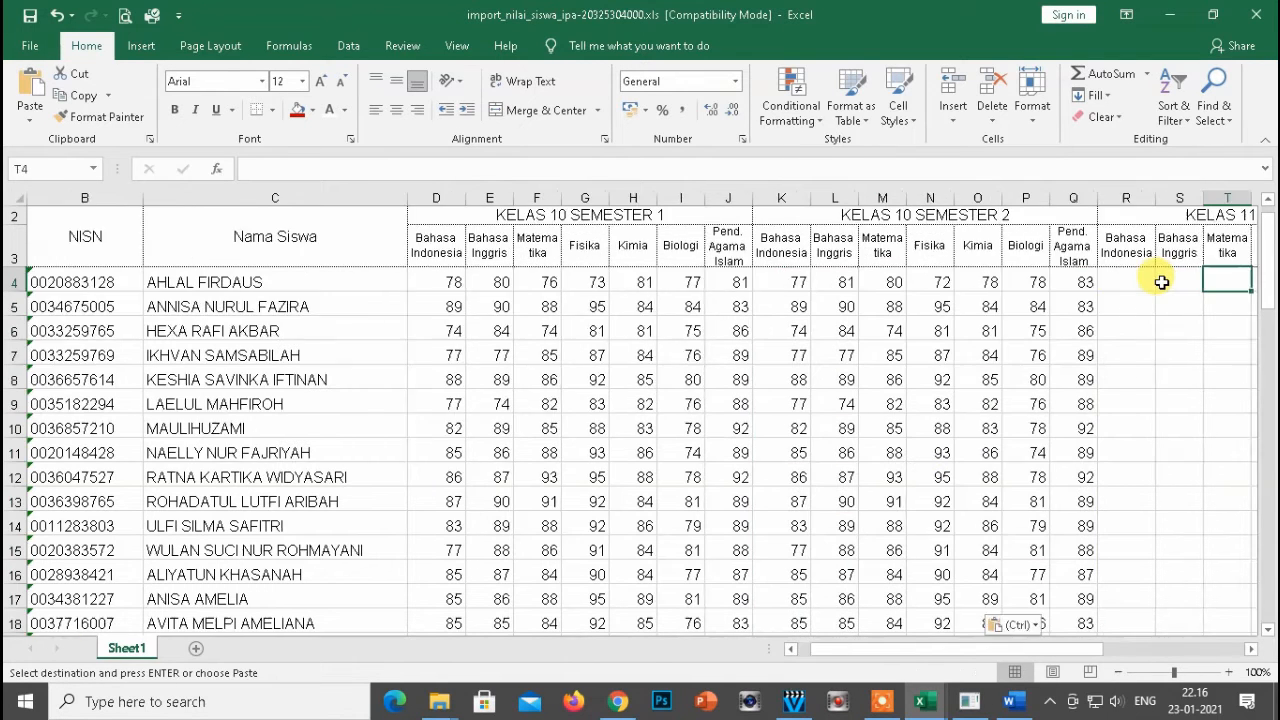
key(Right)
key(Right)
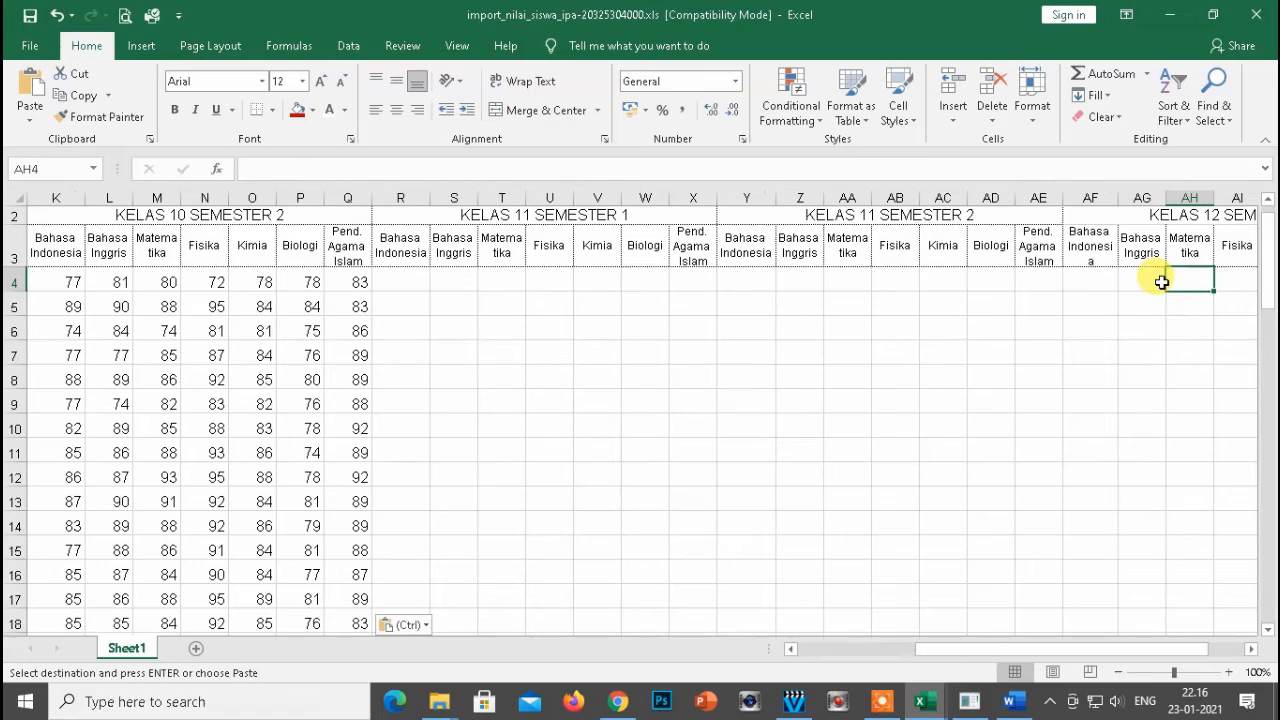
scroll(451, 249, up, 1)
click(540, 244)
Select R4 as the template's destination for KELAS 11 SEMESTER 1 and set the ranking workbook's SEMESTER selector to 3
click(403, 311)
key(alt+Tab)
drag(1267, 471, 1262, 262)
click(983, 280)
text(3)
key(Return)
Copy the semester 3 grades of all MIPA students in D3:J71
click(369, 283)
scroll(643, 366, down, 1)
scroll(643, 366, up, 1)
click(364, 317)
click(370, 284)
scroll(743, 400, down, 19)
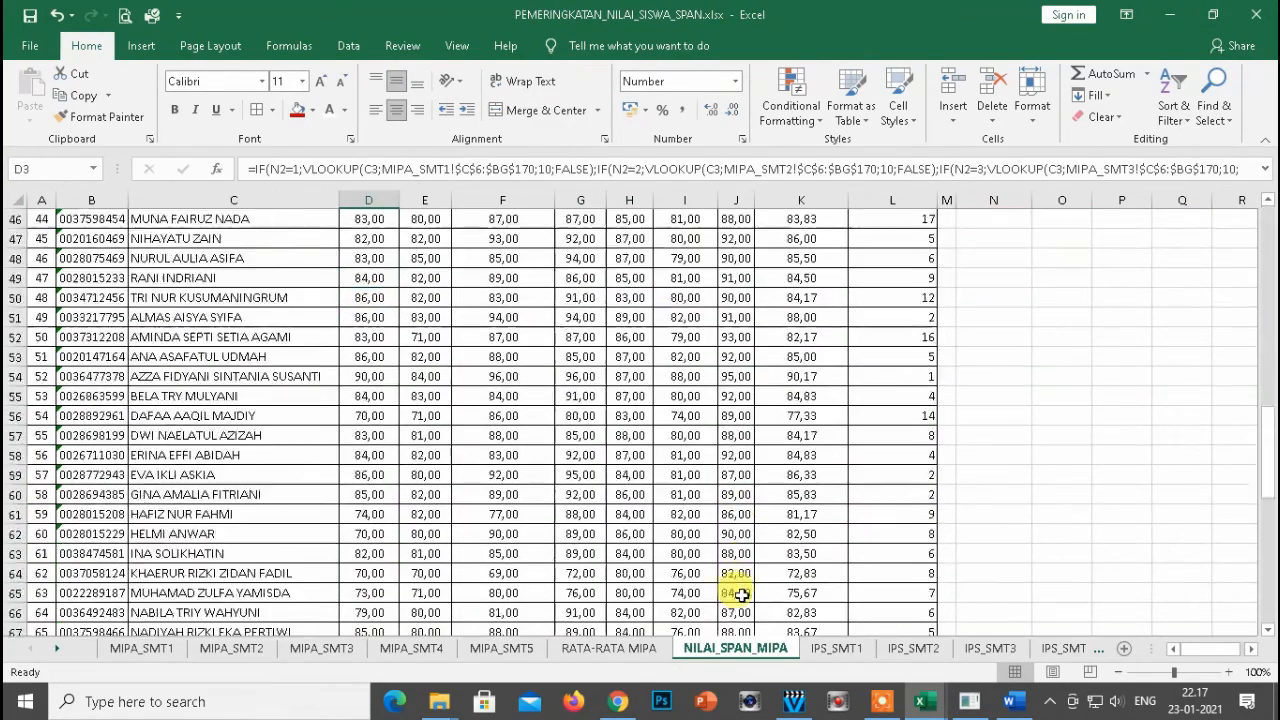
shift+click(734, 471)
key(ctrl+c)
Paste the semester 3 grades as values into the template's KELAS 11 SEMESTER 1 columns, starting at R4
key(alt+Tab)
key(ctrl+alt+v)
key(v)
click(554, 497)
Select Y4 in the template and switch the ranking workbook's SEMESTER selector to the KELAS 11 SEMESTER 2 grades
click(760, 314)
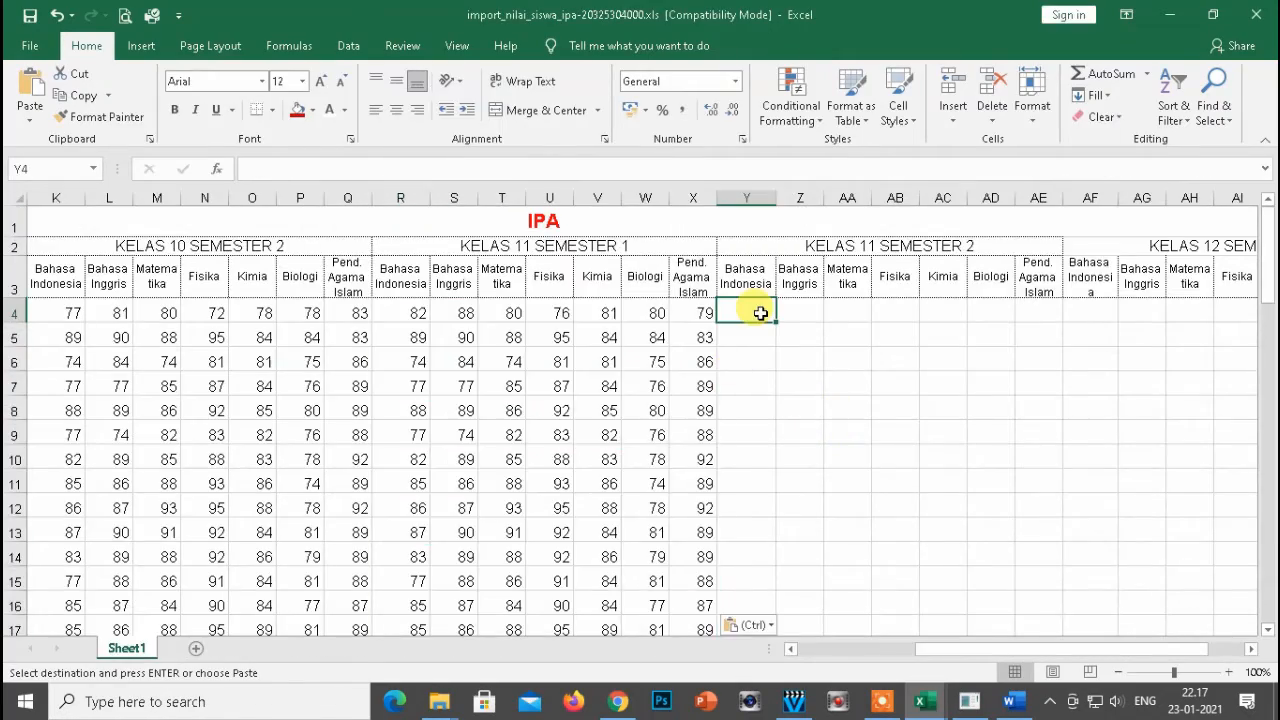
key(alt+Tab)
scroll(569, 357, up, 19)
click(990, 278)
Copy the grades in D3:J71 for the KELAS 11 SEMESTER 2 columns
drag(369, 283, 1071, 500)
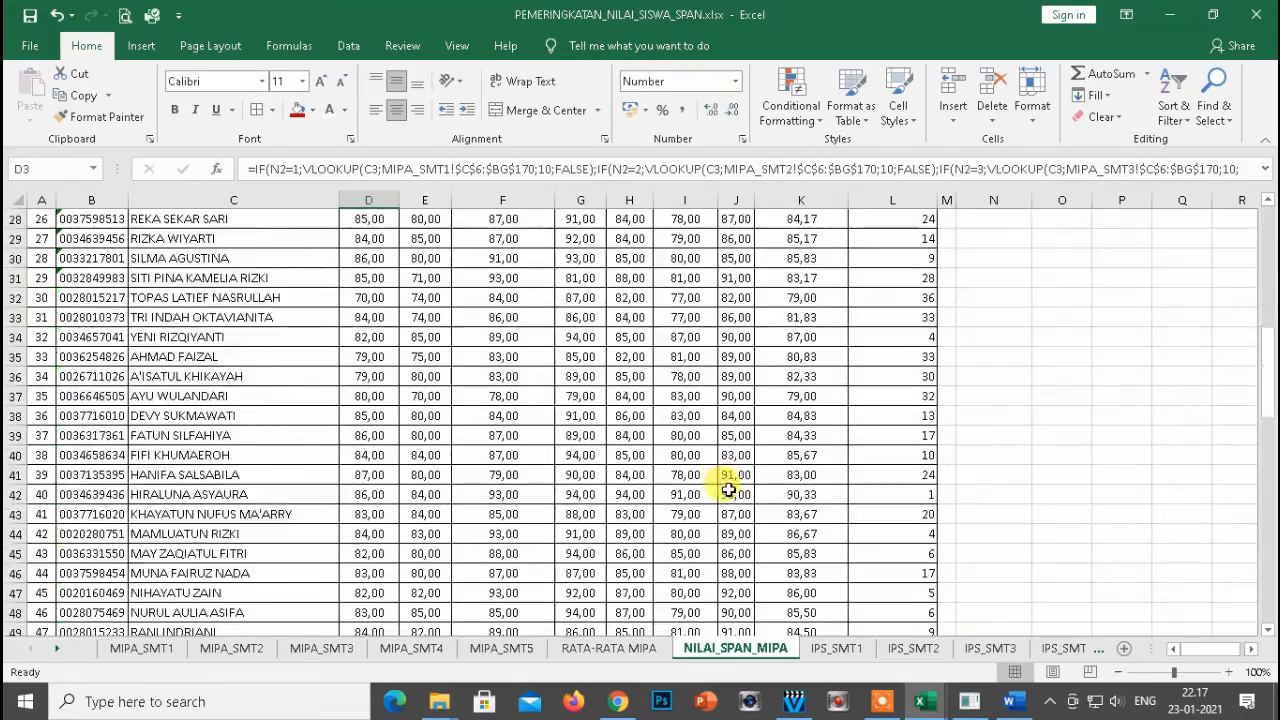
scroll(728, 489, down, 8)
shift+click(740, 598)
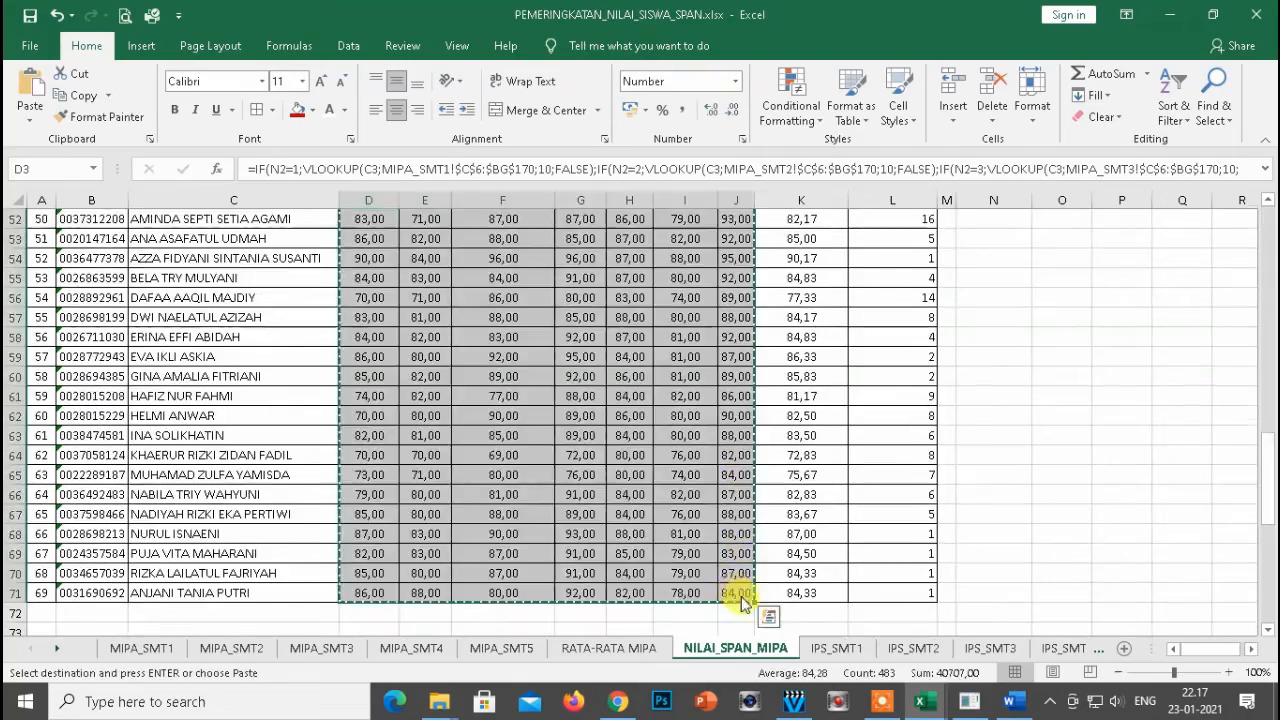
key(ctrl+c)
Paste the copied grades as values into the template's KELAS 11 SEMESTER 2 columns, starting at Y4
key(alt+Tab)
right_click(766, 313)
click(822, 368)
click(655, 290)
click(866, 496)
Check the KELAS 12 SEMESTER 1 columns at the end of the IPA template
click(1091, 314)
key(Right)
key(Right)
key(Right)
key(Right)
key(Right)
key(Right)
key(Right)
key(Right)
key(Right)
key(Left)
key(Left)
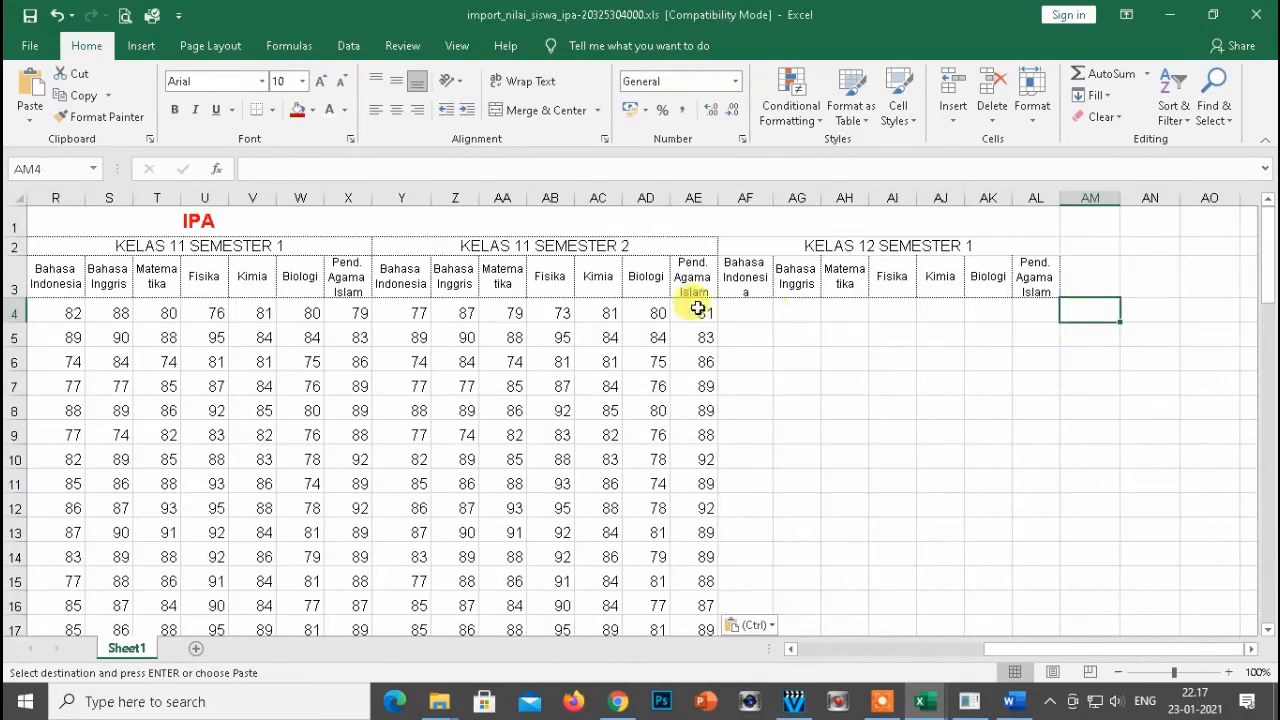
Return to the ranking workbook and set its SEMESTER selector in N2 to 5
key(alt+Tab)
scroll(1020, 269, up, 17)
click(992, 262)
text(5)
key(Return)
Copy the semester 5 grades of all MIPA students, from BINDO through PAI down to row 71
click(368, 282)
scroll(706, 531, down, 3)
scroll(706, 531, down, 15)
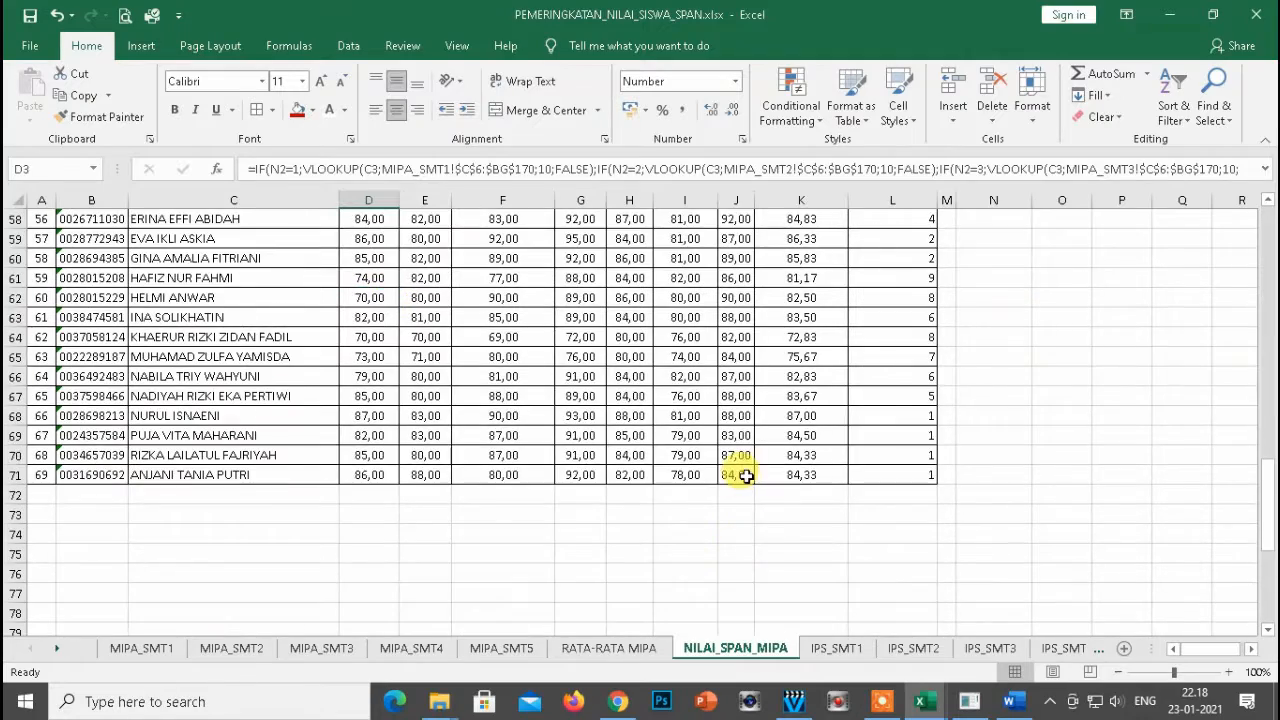
shift+click(737, 551)
key(ctrl+c)
Paste the semester 5 grades into the template's KELAS 12 SEMESTER 1 columns with Paste Special
key(alt+Tab)
right_click(772, 313)
click(816, 376)
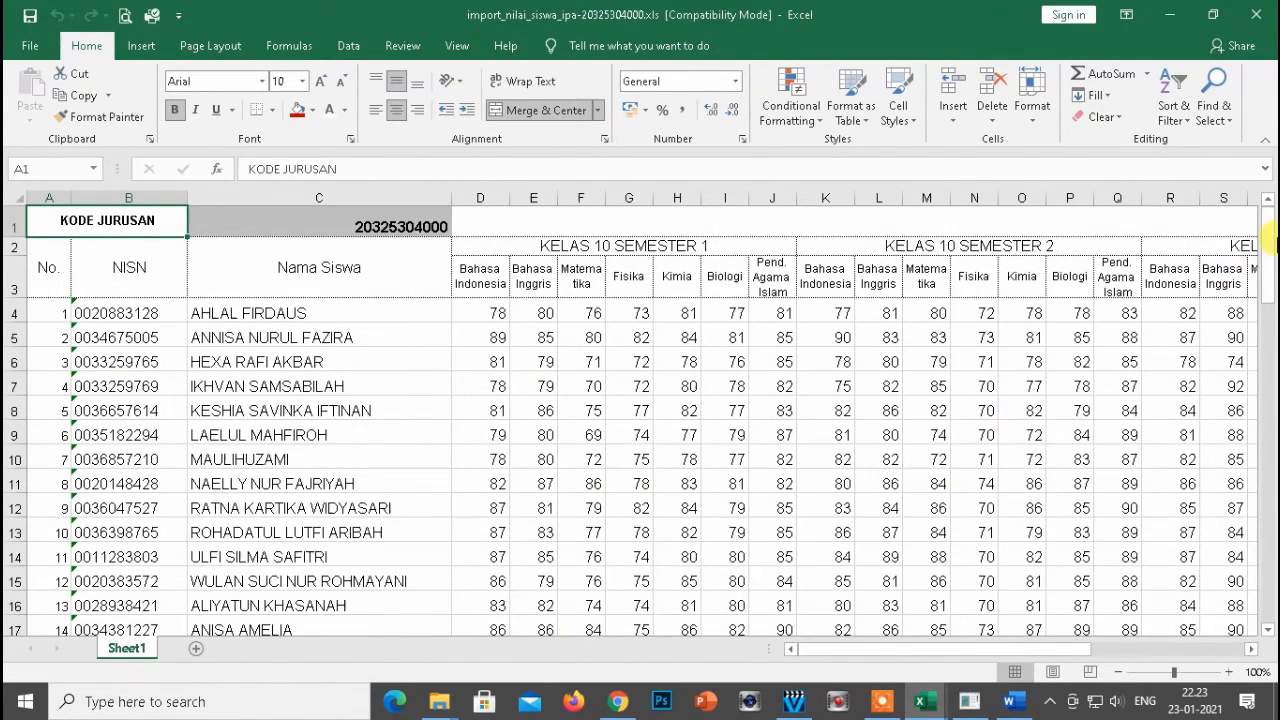
Review the filled-in student grades in the IPA import template and close the workbook
drag(1271, 240, 1271, 575)
drag(1270, 310, 1270, 228)
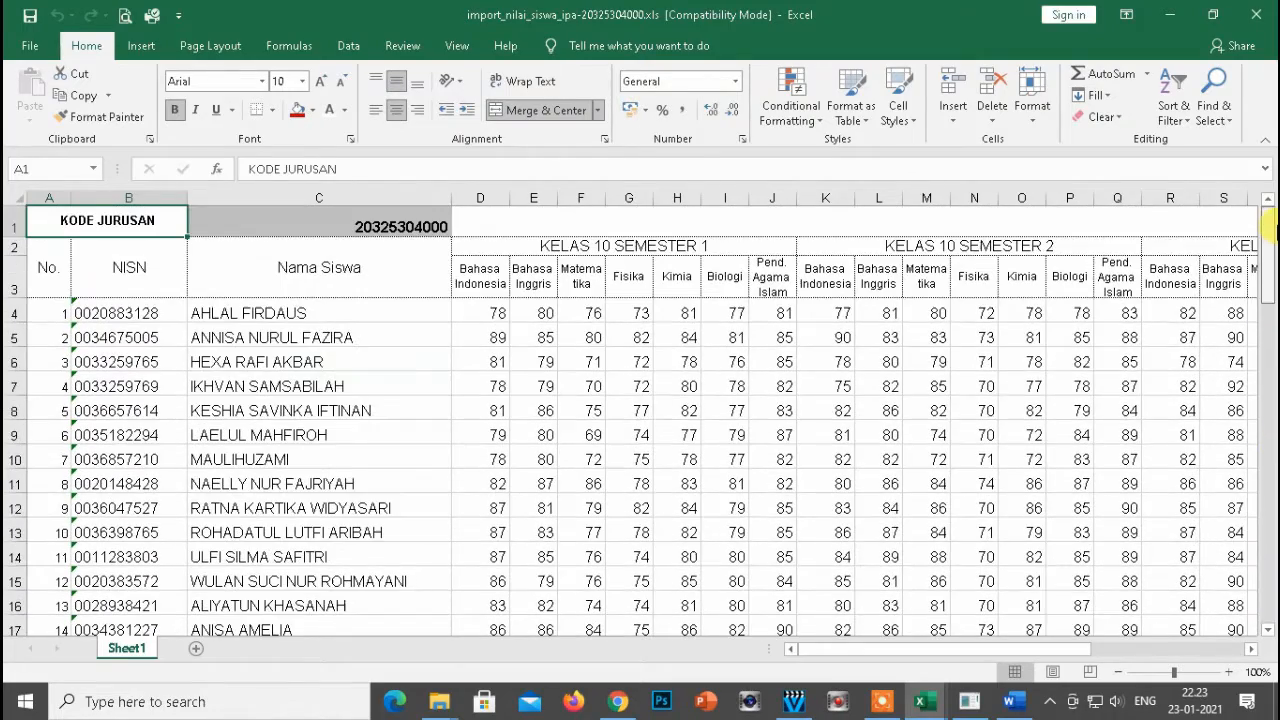
mouse_move(874, 654)
mouse_down()
mouse_move(1070, 658)
mouse_move(851, 663)
mouse_up()
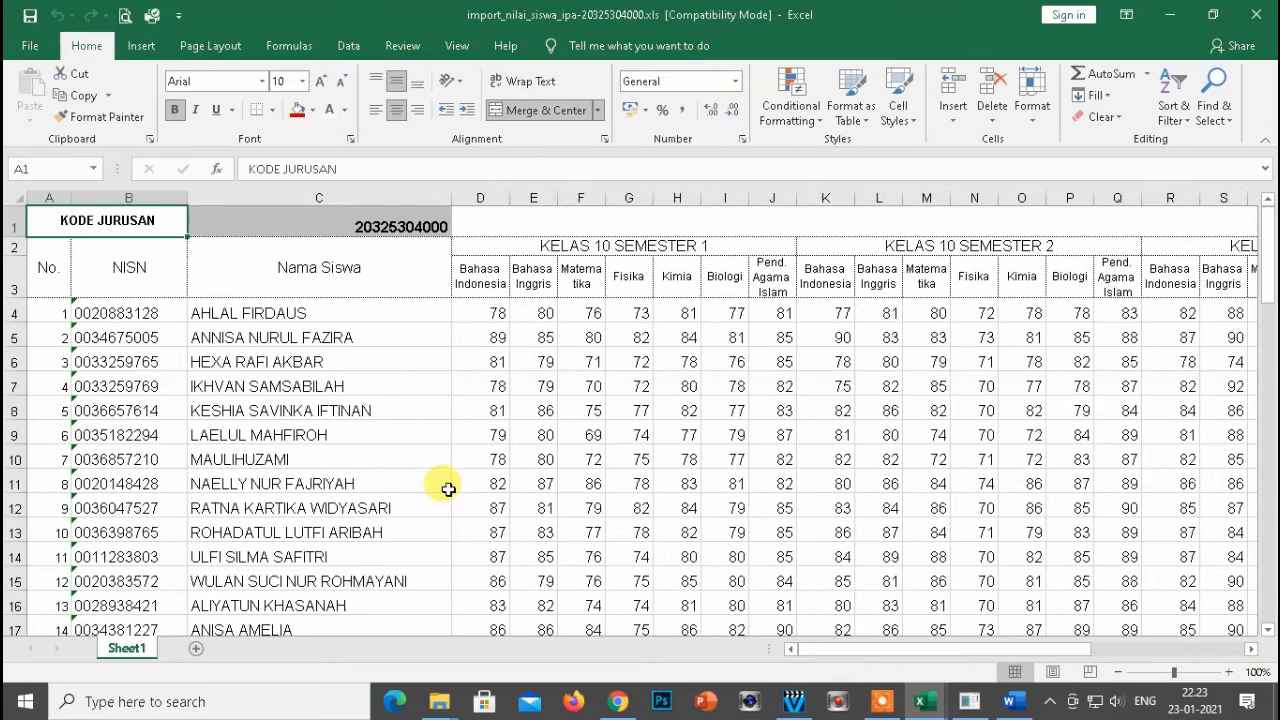
click(524, 336)
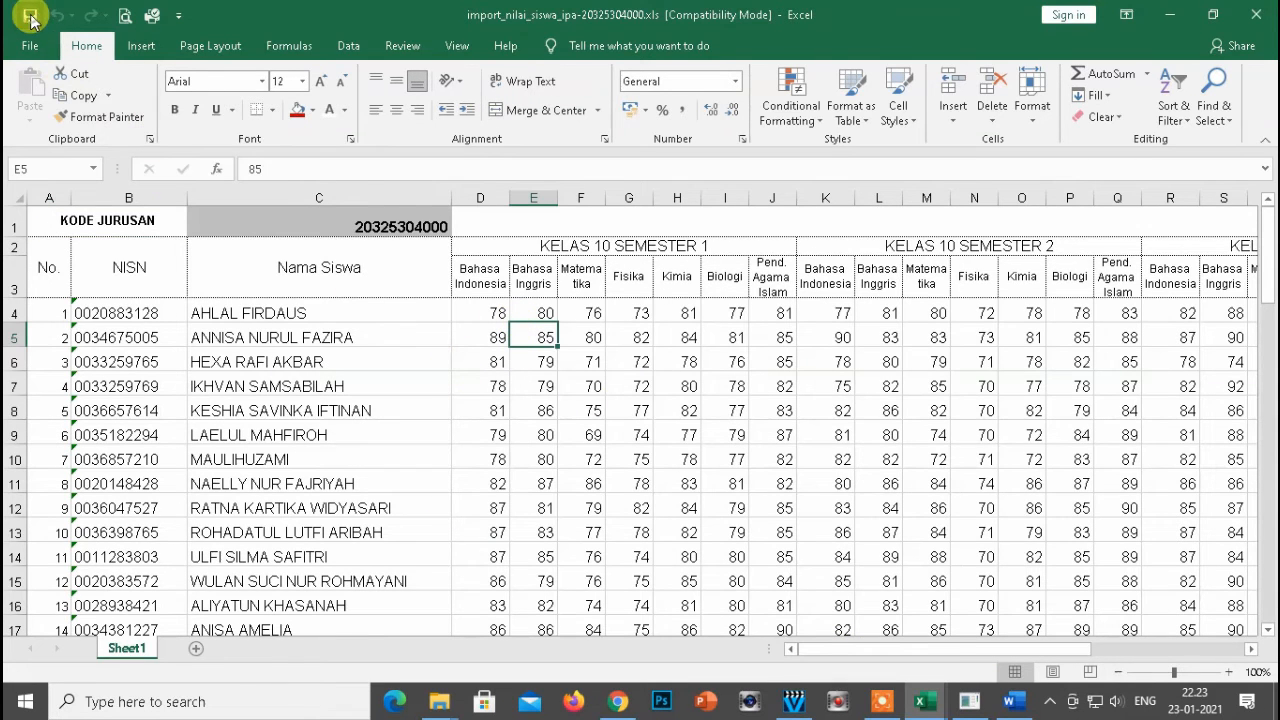
click(1256, 15)
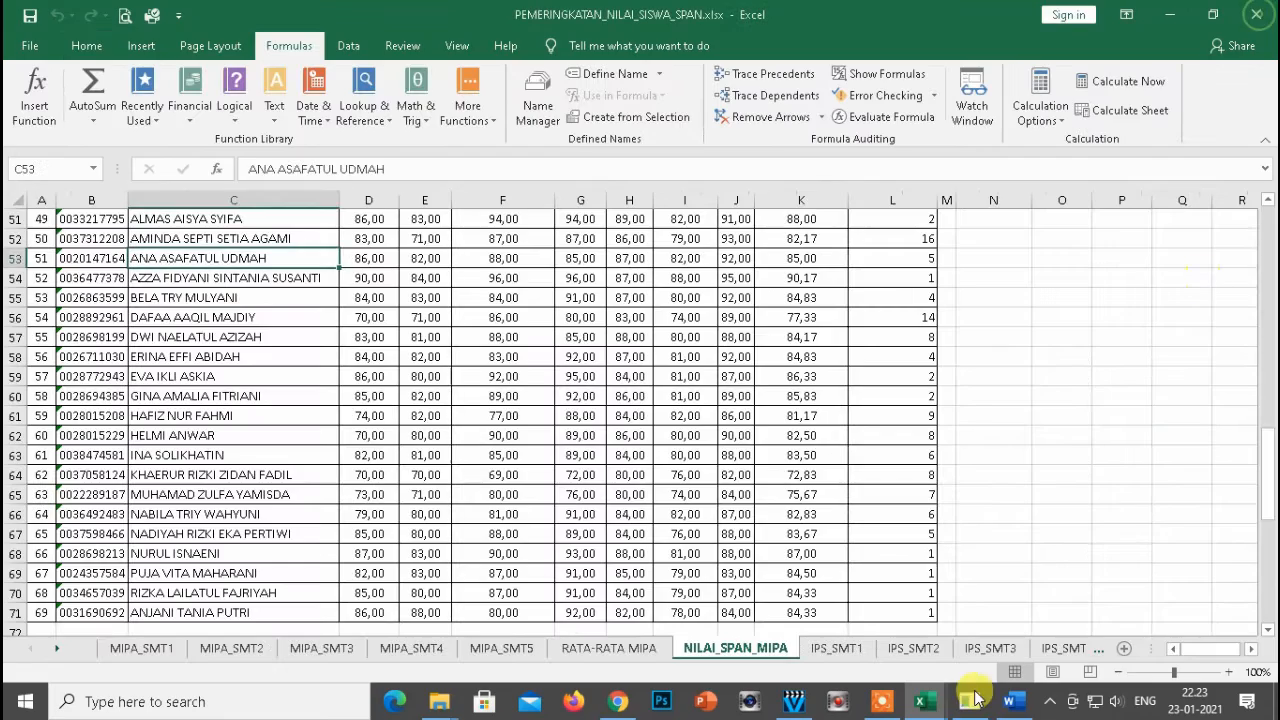
Switch to the PDSS site in Chrome, upload the filled-in import_nilai_siswa_ipa file, and check the IPA and IPS students' grade statuses
click(627, 706)
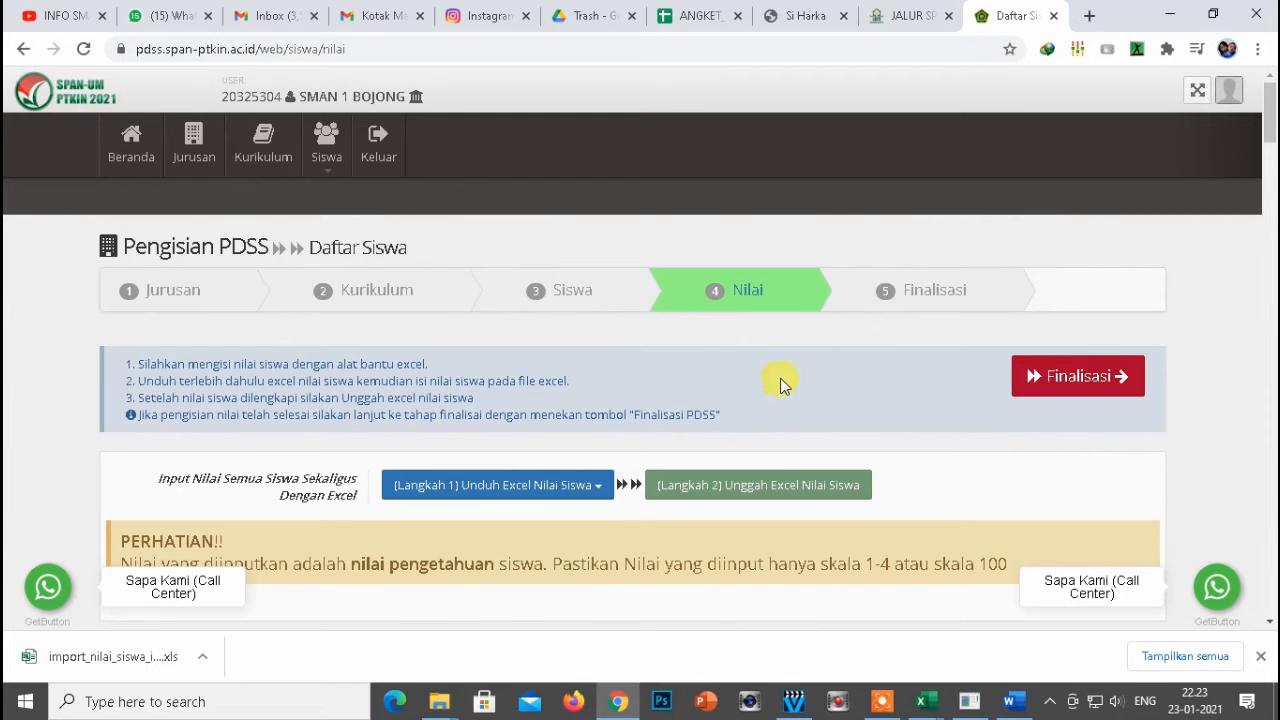
scroll(155, 465, down, 1)
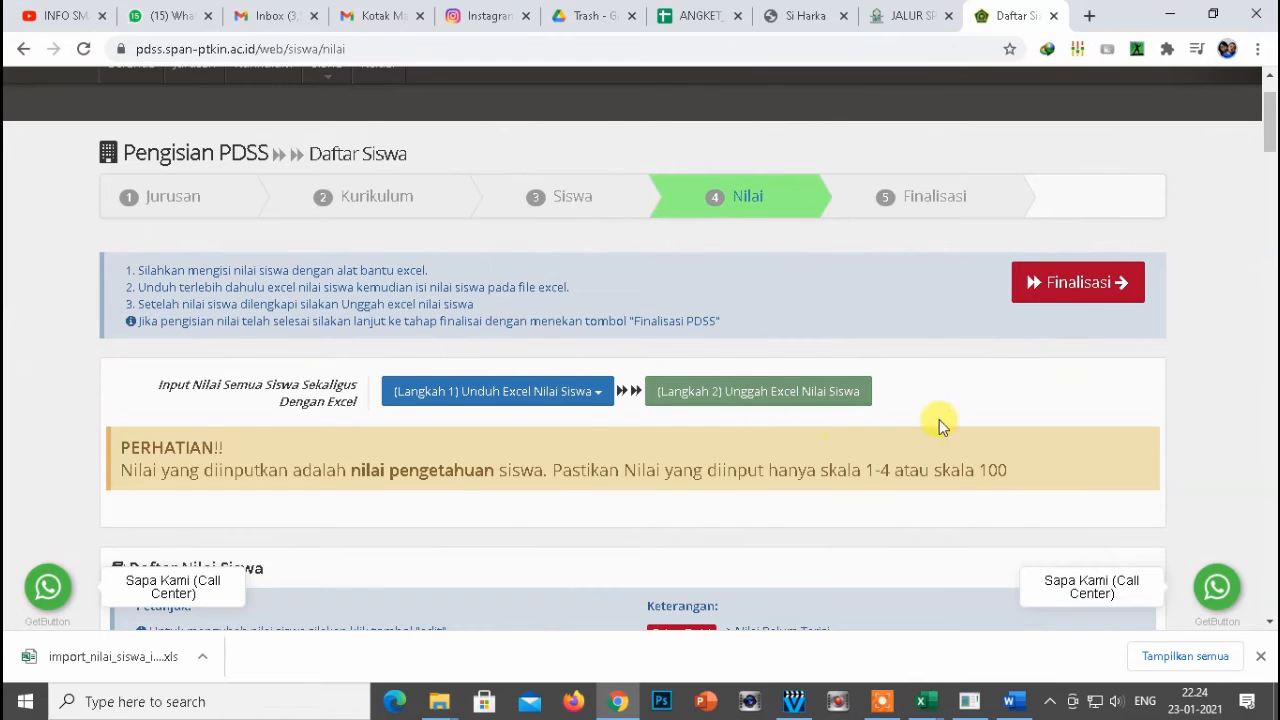
click(736, 396)
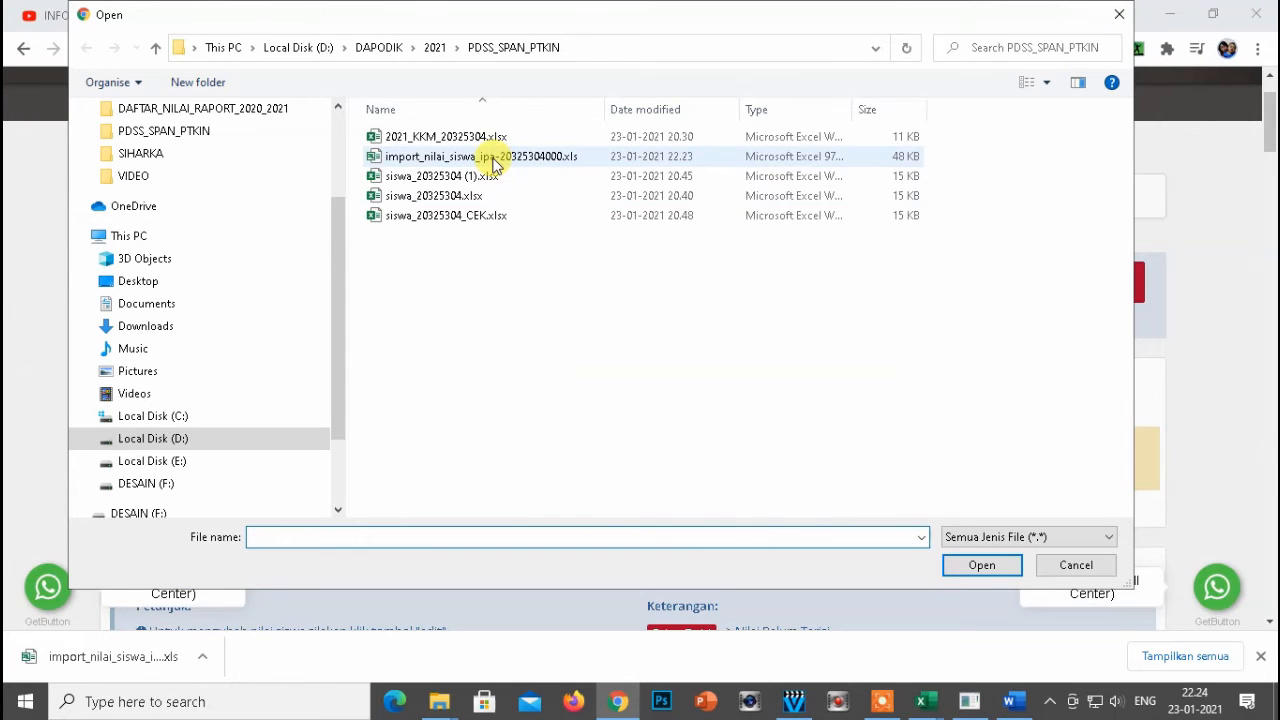
click(494, 160)
click(980, 566)
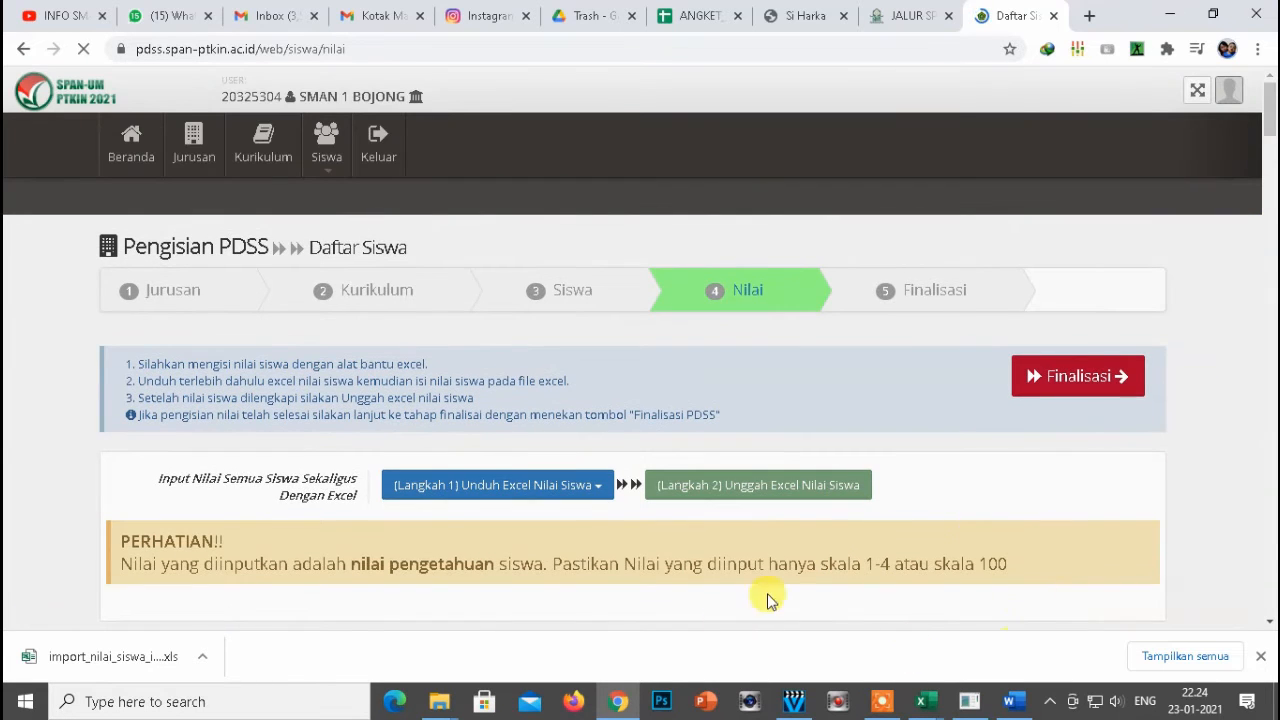
scroll(1060, 430, down, 15)
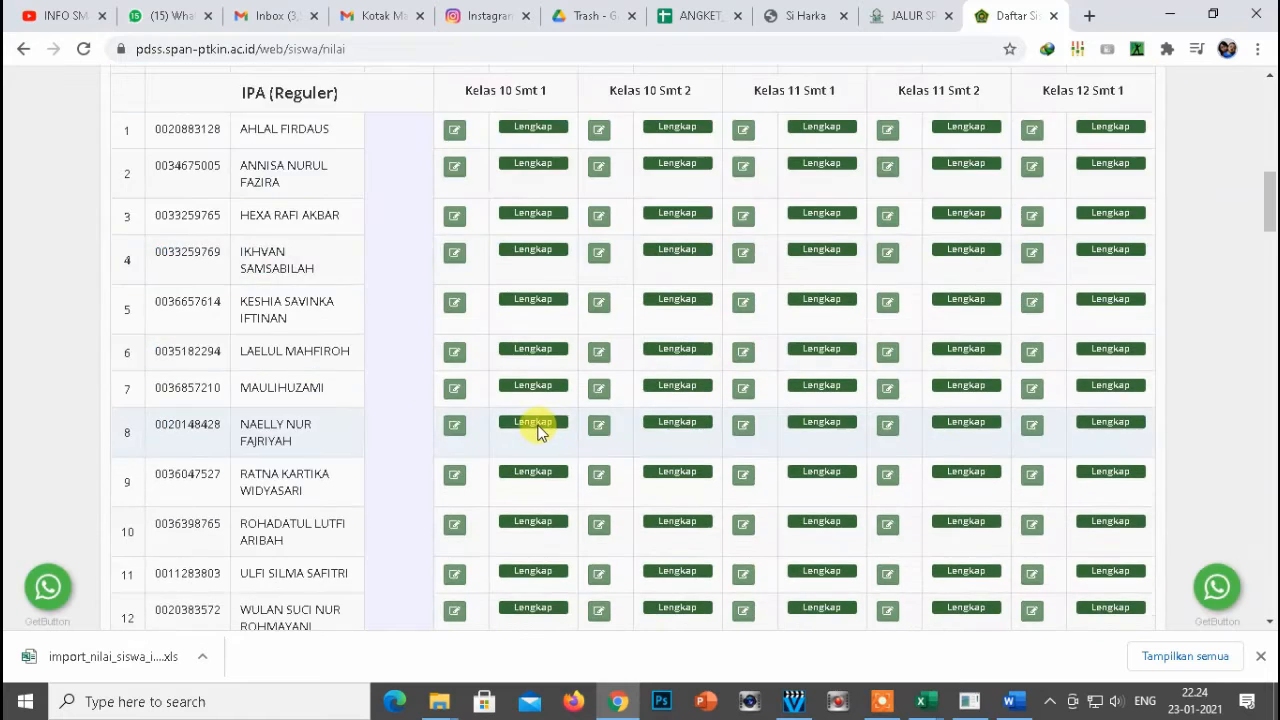
scroll(881, 462, down, 3)
drag(1270, 306, 1270, 512)
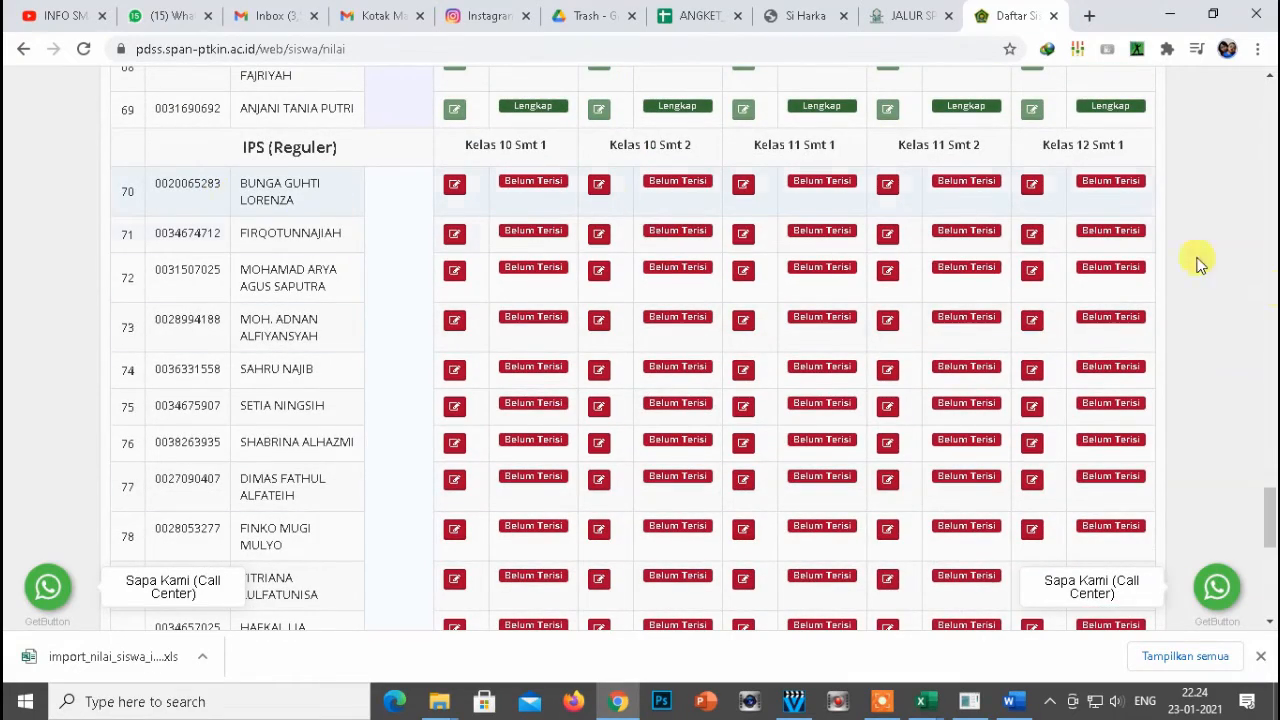
Download the Excel grade template for Jurusan IPS Reguler and save it in the PDSS_SPAN_PTKIN folder
drag(1271, 514, 1270, 78)
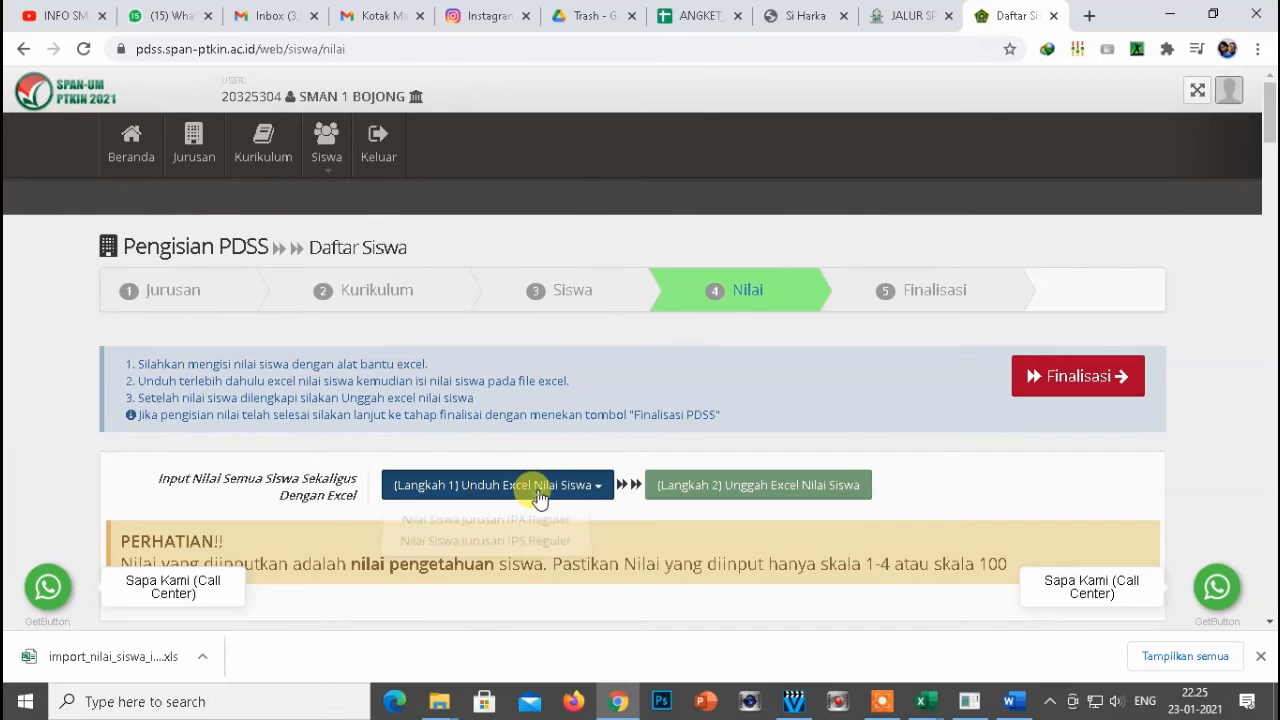
click(534, 492)
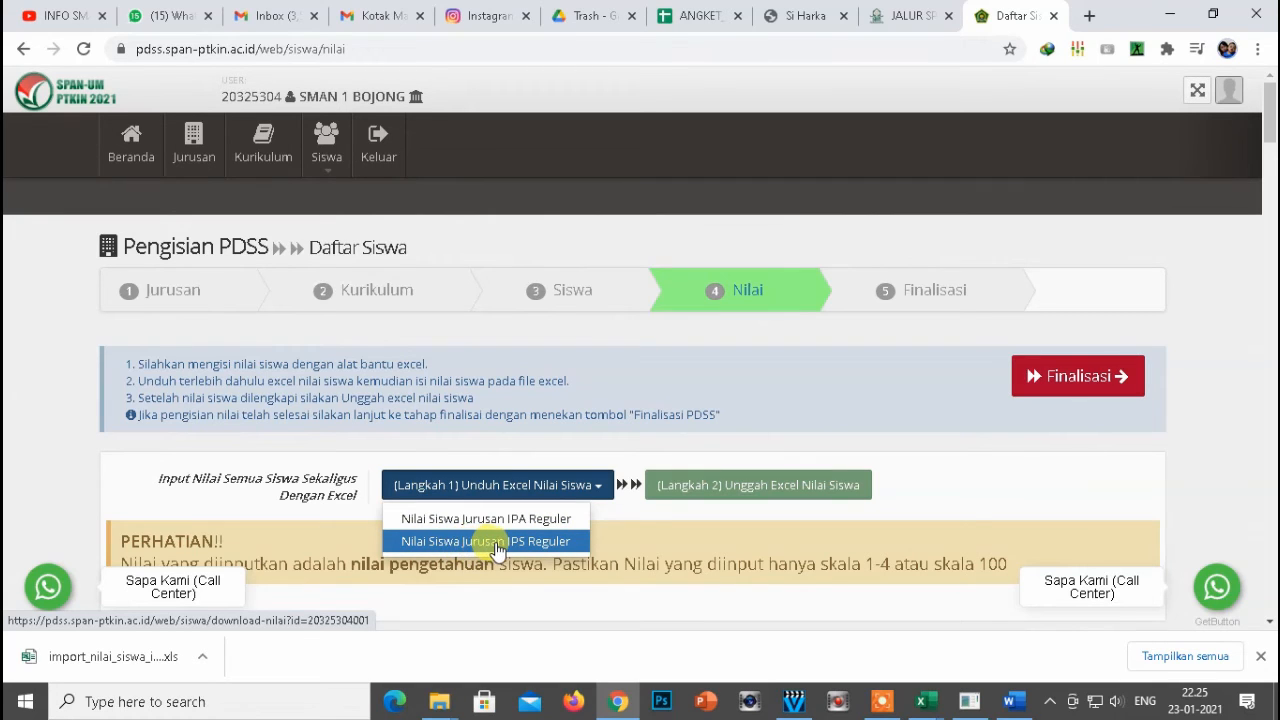
click(497, 541)
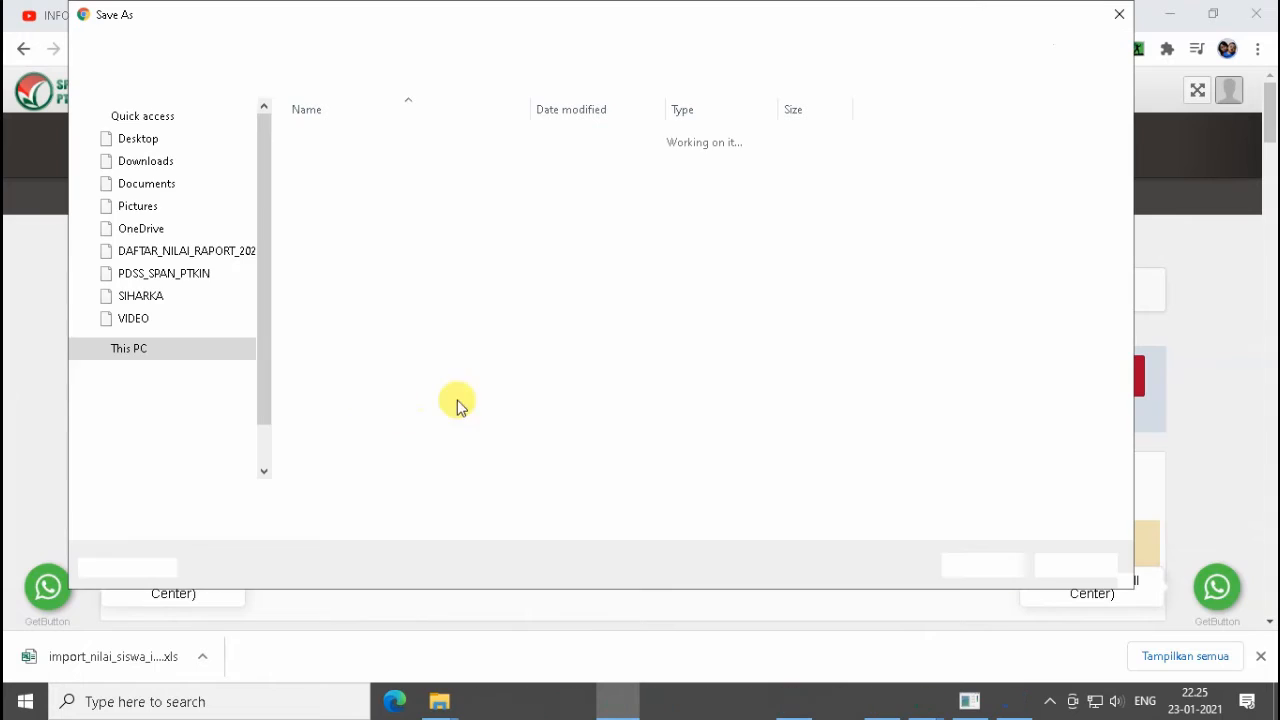
click(977, 563)
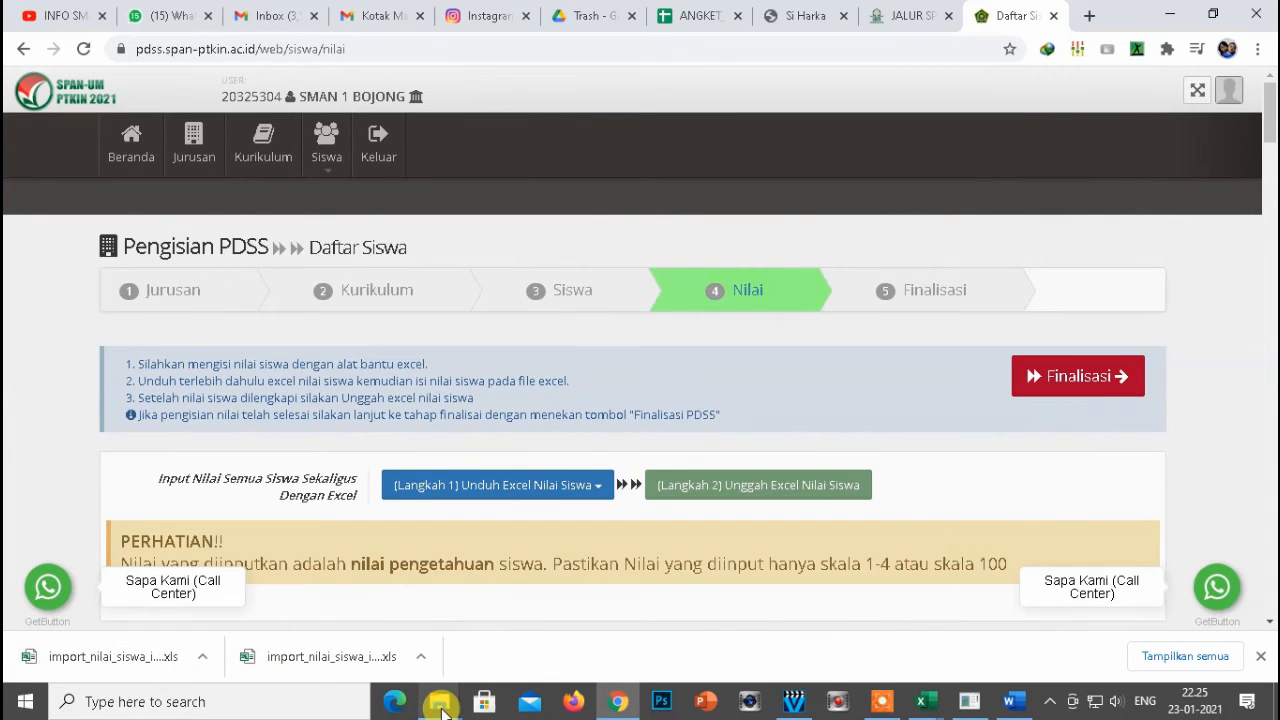
Open the downloaded IPS grade template from the PDSS_SPAN_PTKIN folder in File Explorer and enable editing
mouse_move(442, 708)
click(405, 645)
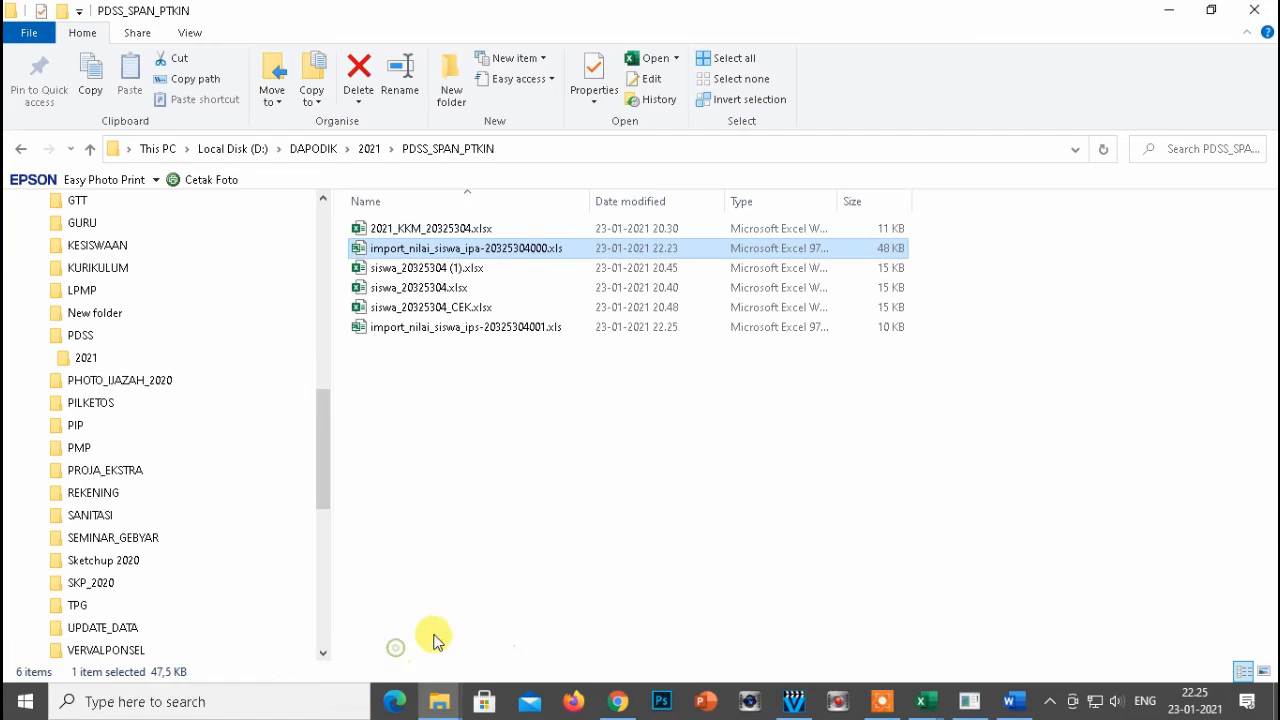
right_click(500, 425)
click(423, 331)
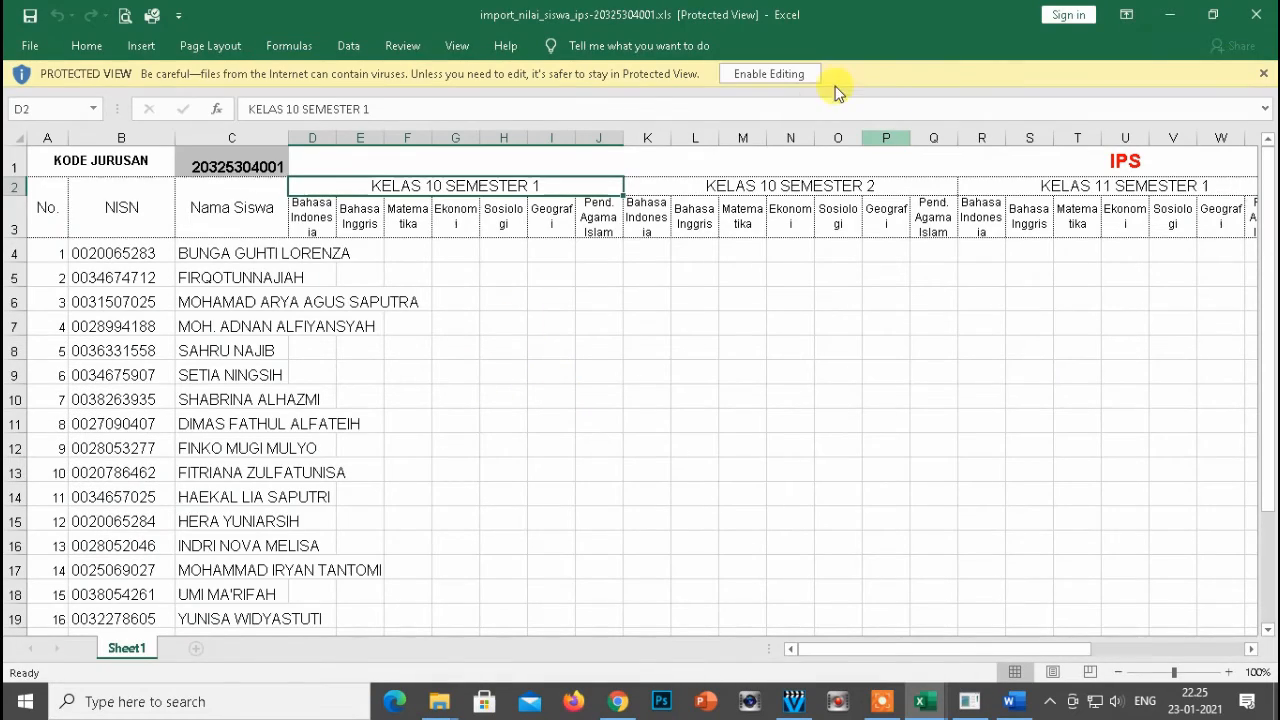
click(793, 74)
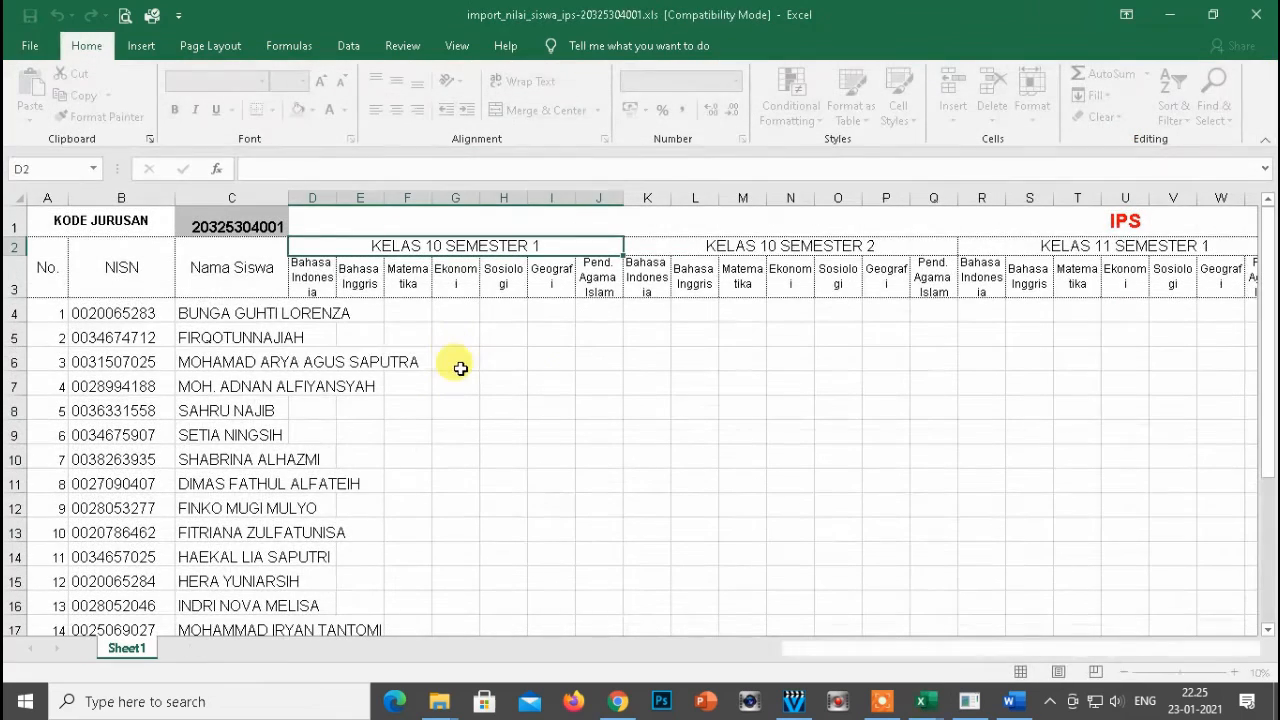
Fit the Nama Siswa column to the full names and select D4, the first student's Bahasa Indonesia cell
click(437, 366)
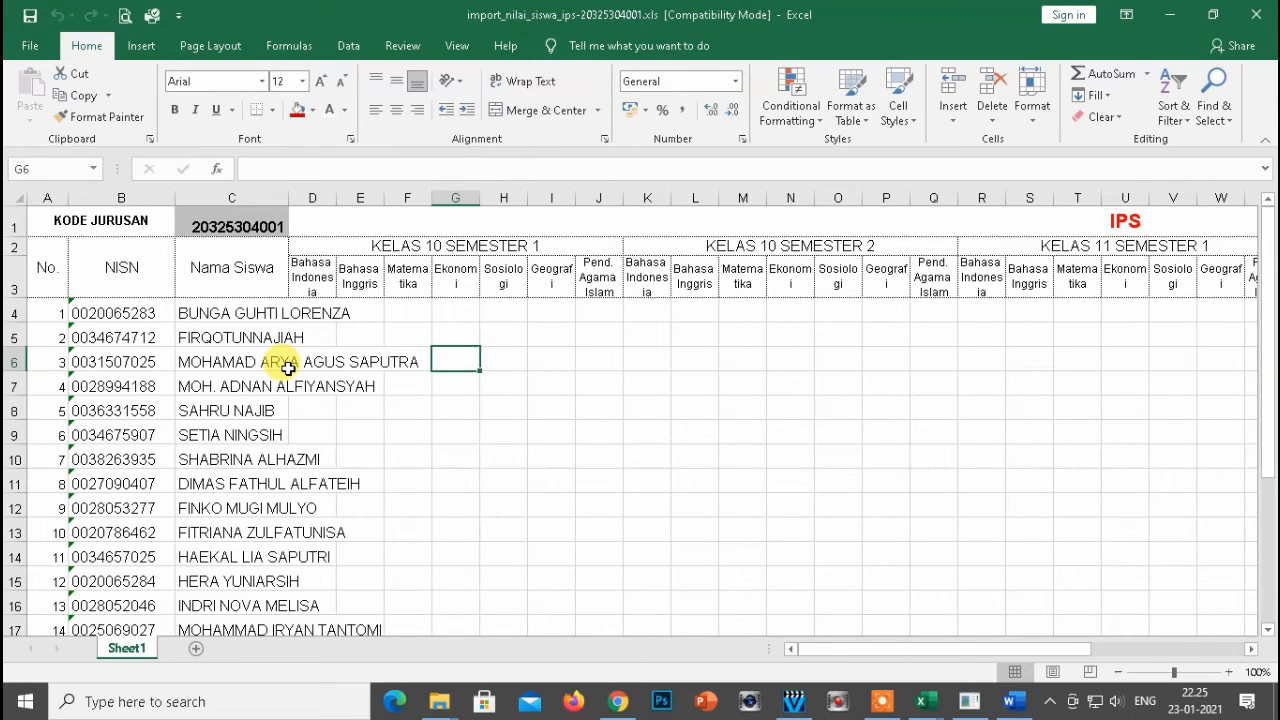
double_click(287, 200)
click(452, 362)
click(458, 314)
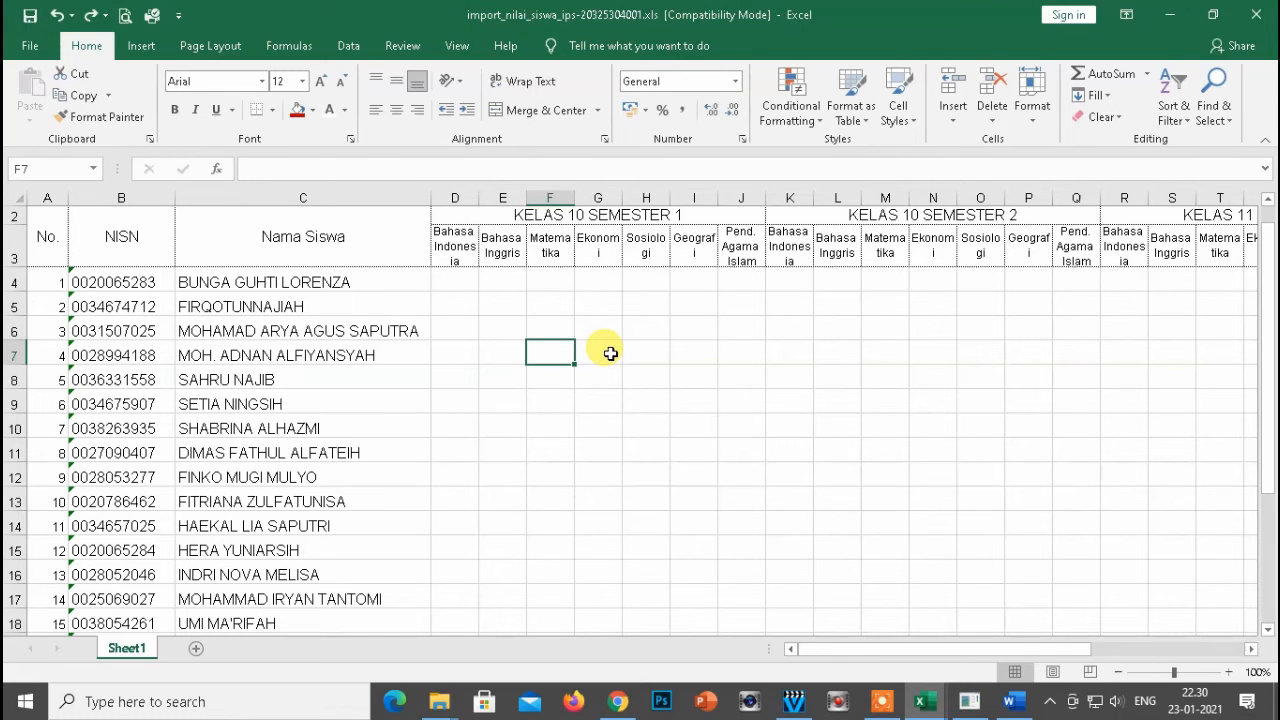
click(452, 287)
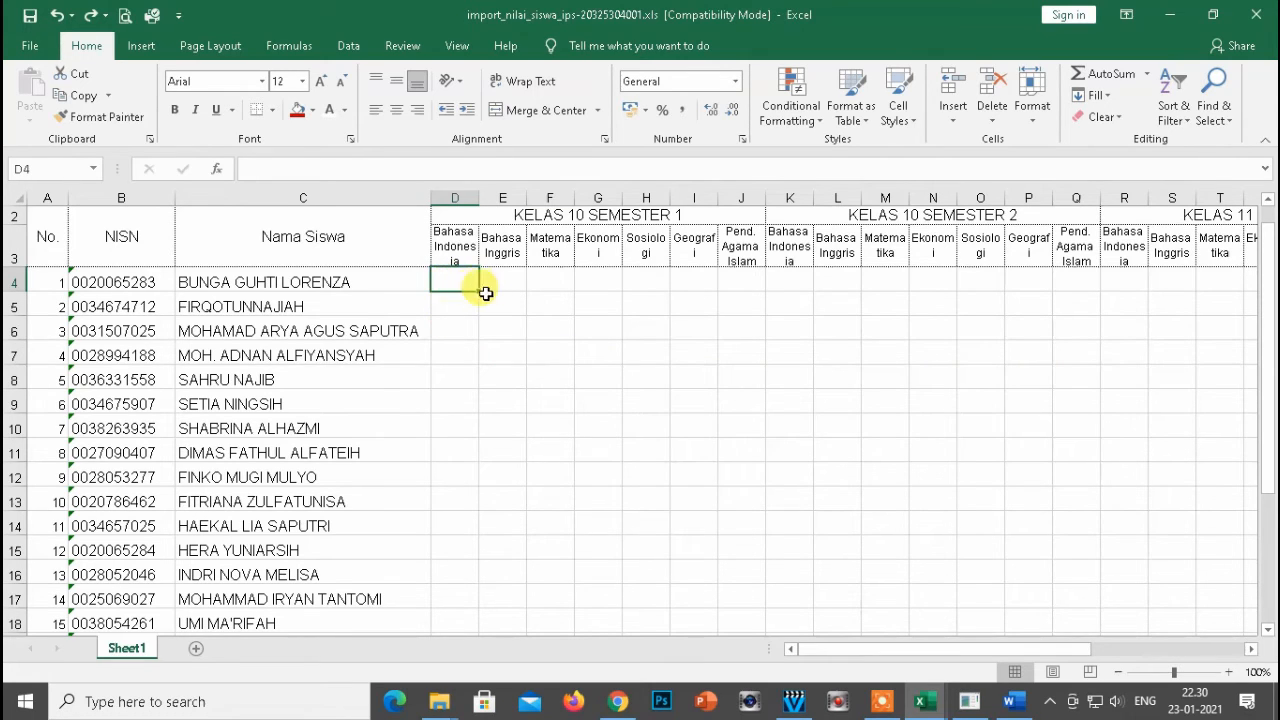
Examine the first student row and its grade lookup formulas on the NILAI_SPAN_IPS sheet of the ranking workbook
key(alt+Tab)
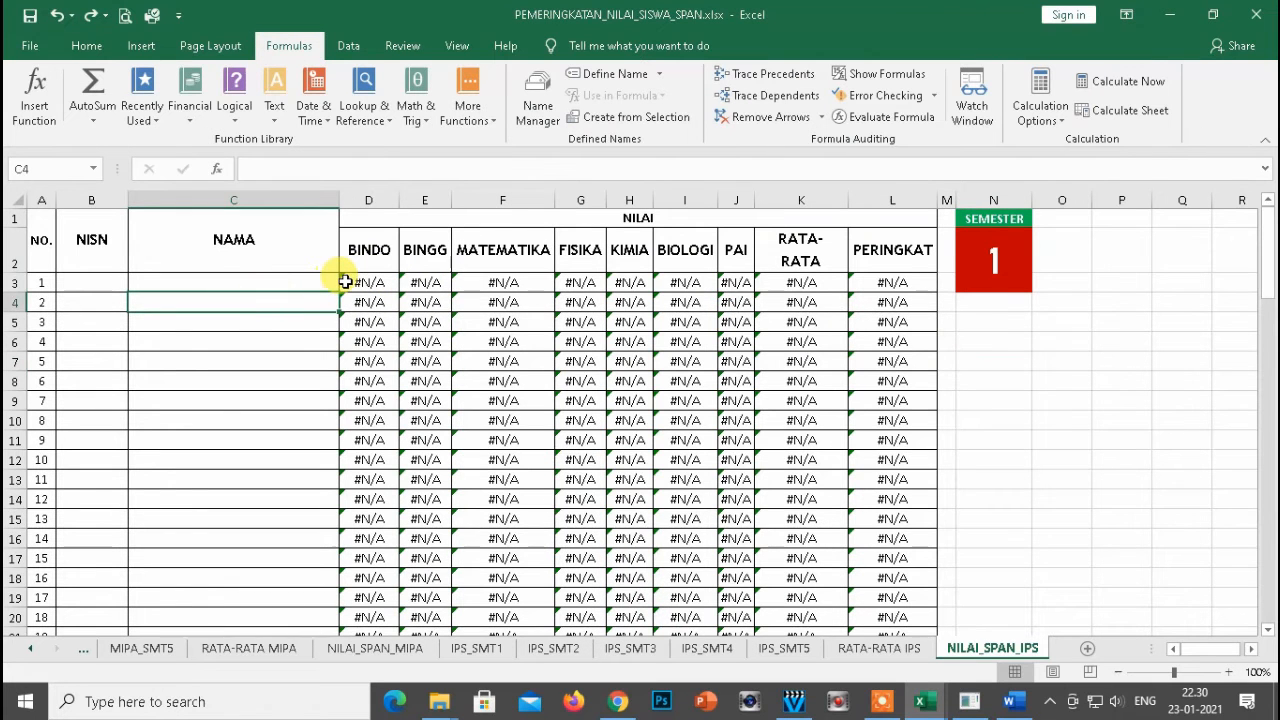
click(345, 282)
key(Right)
key(Right)
key(Right)
key(Right)
key(Right)
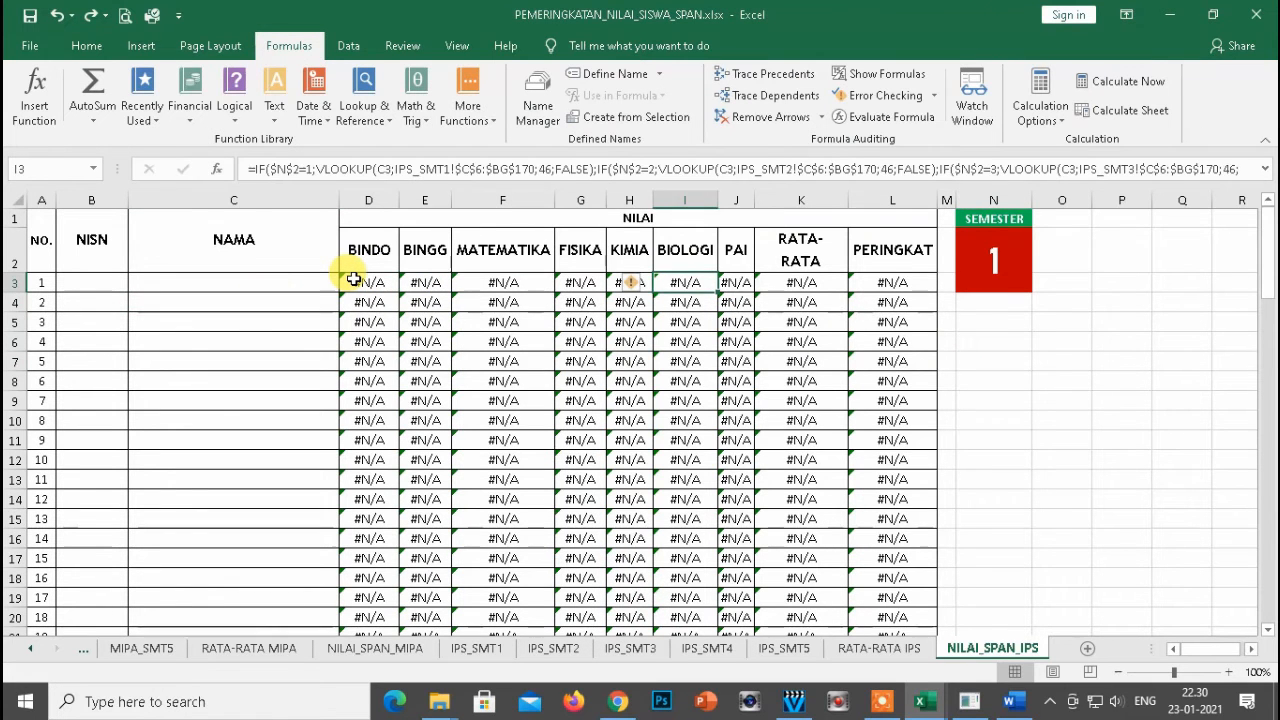
key(Right)
key(Right)
key(Right)
click(353, 282)
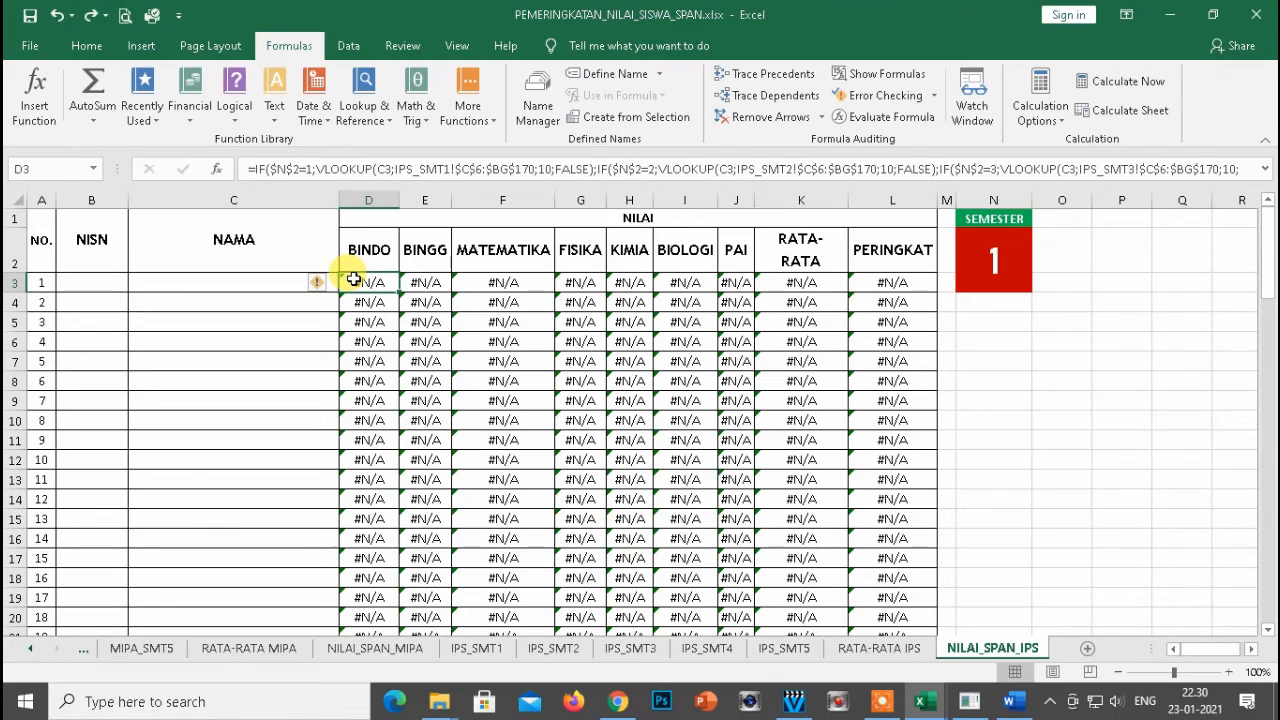
key(Left)
key(Left)
key(Right)
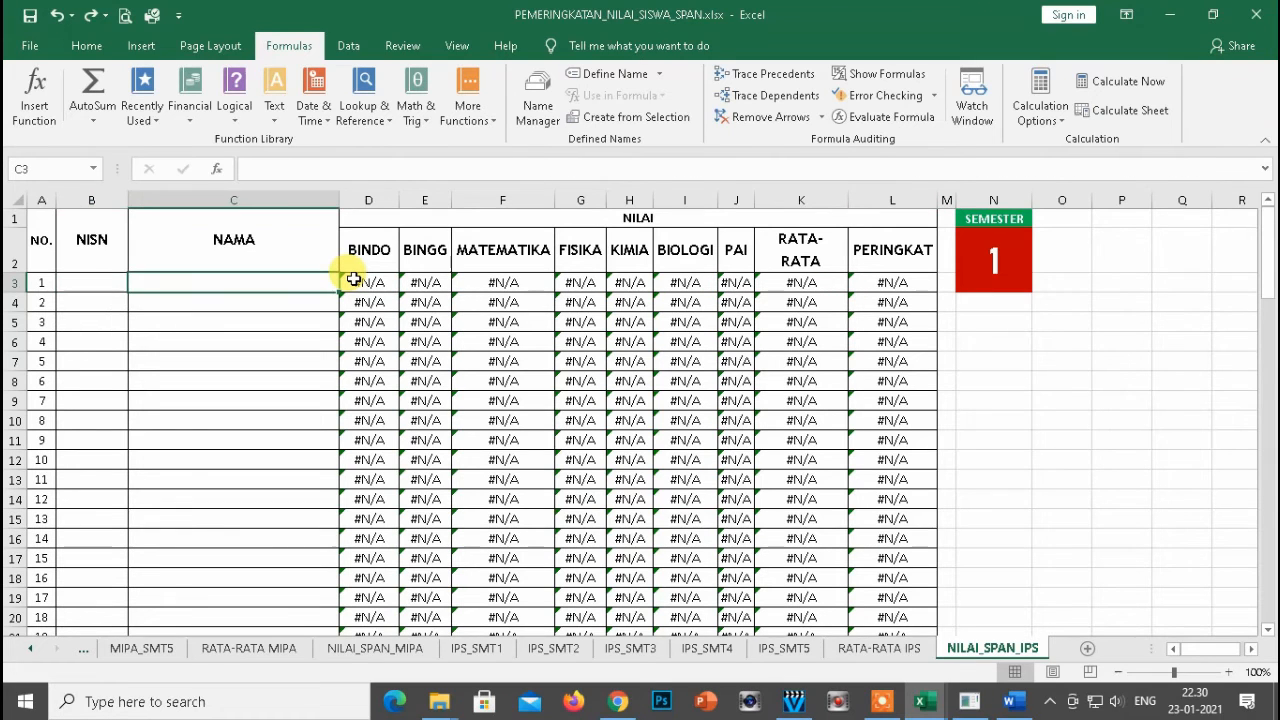
click(353, 282)
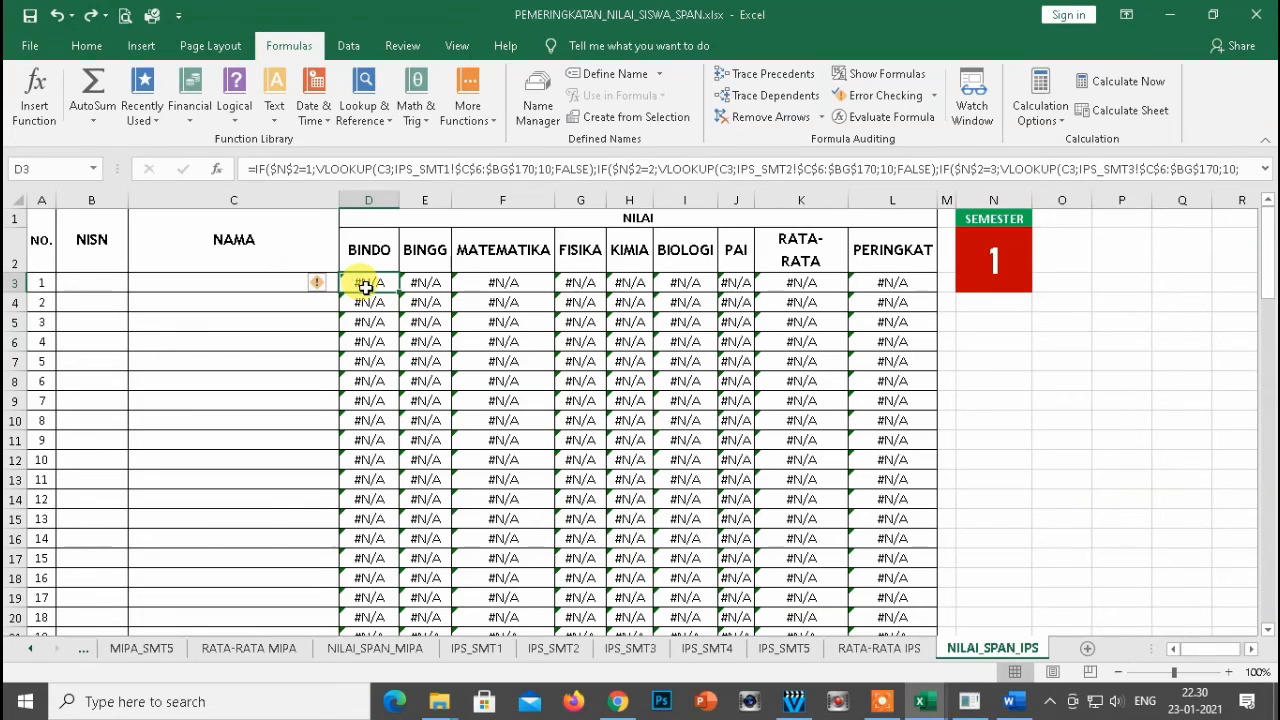
Copy the NISN and names of all IPS students from the import template, starting at B4
key(alt+Tab)
click(150, 287)
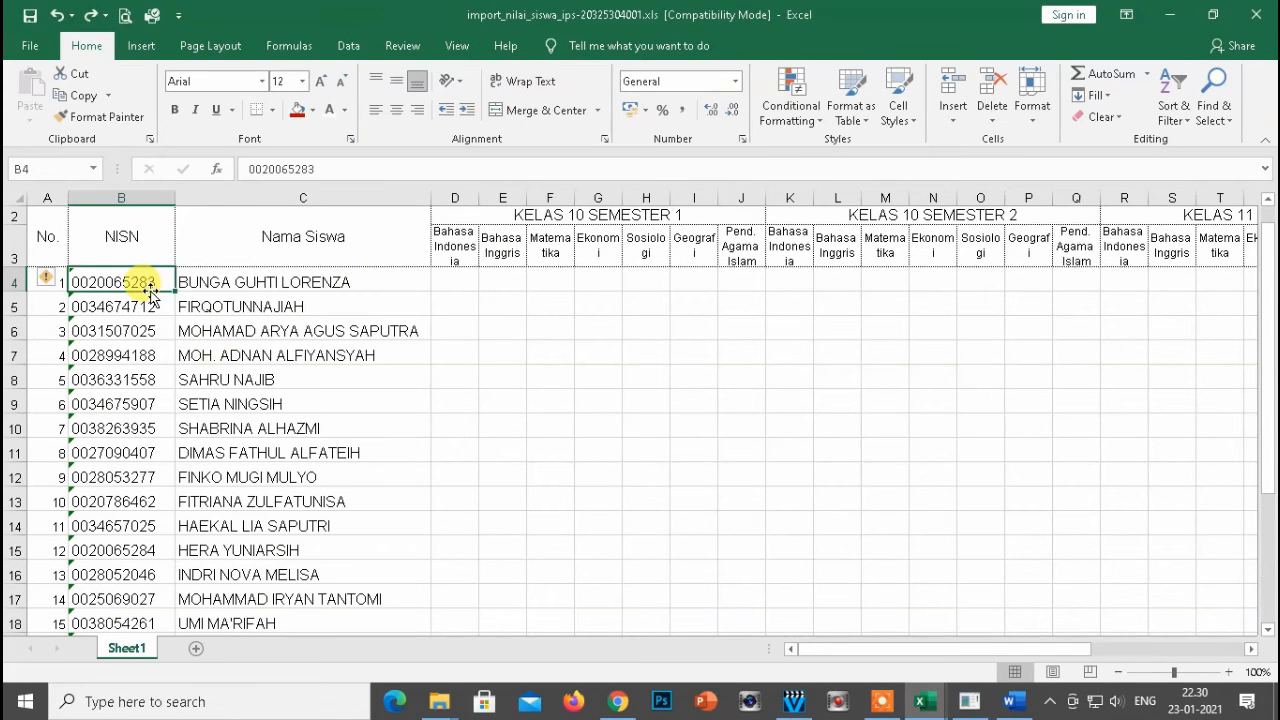
key(ctrl+shift+Right)
key(ctrl+shift+Down)
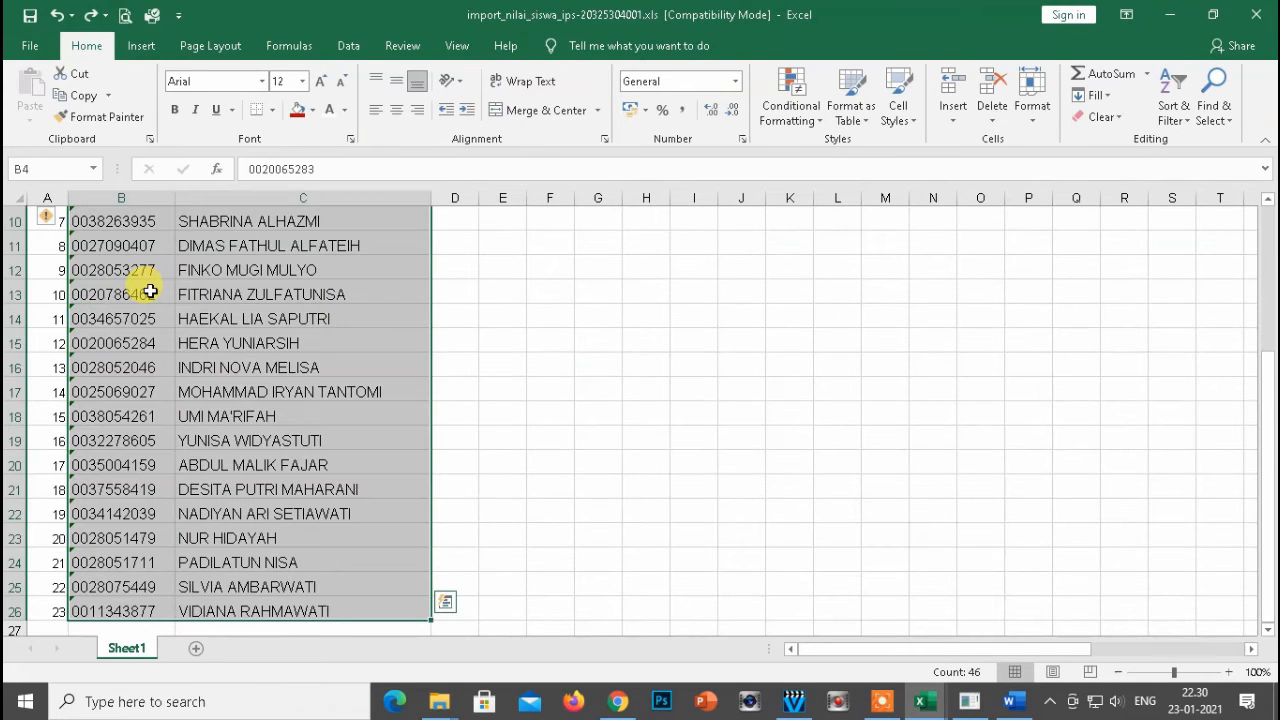
key(ctrl+c)
key(ctrl+Home)
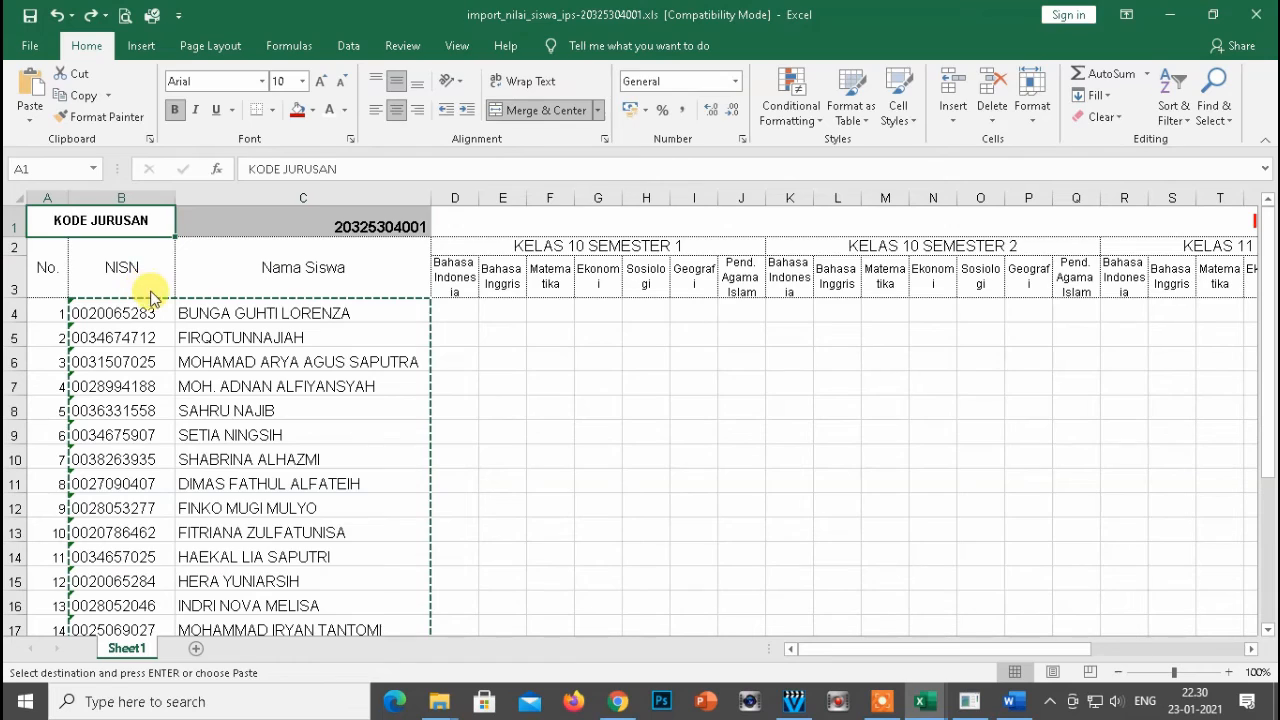
Paste the IPS students' NISN and names as values into NILAI_SPAN_IPS from B3 with Paste Special
key(alt+Tab)
click(72, 290)
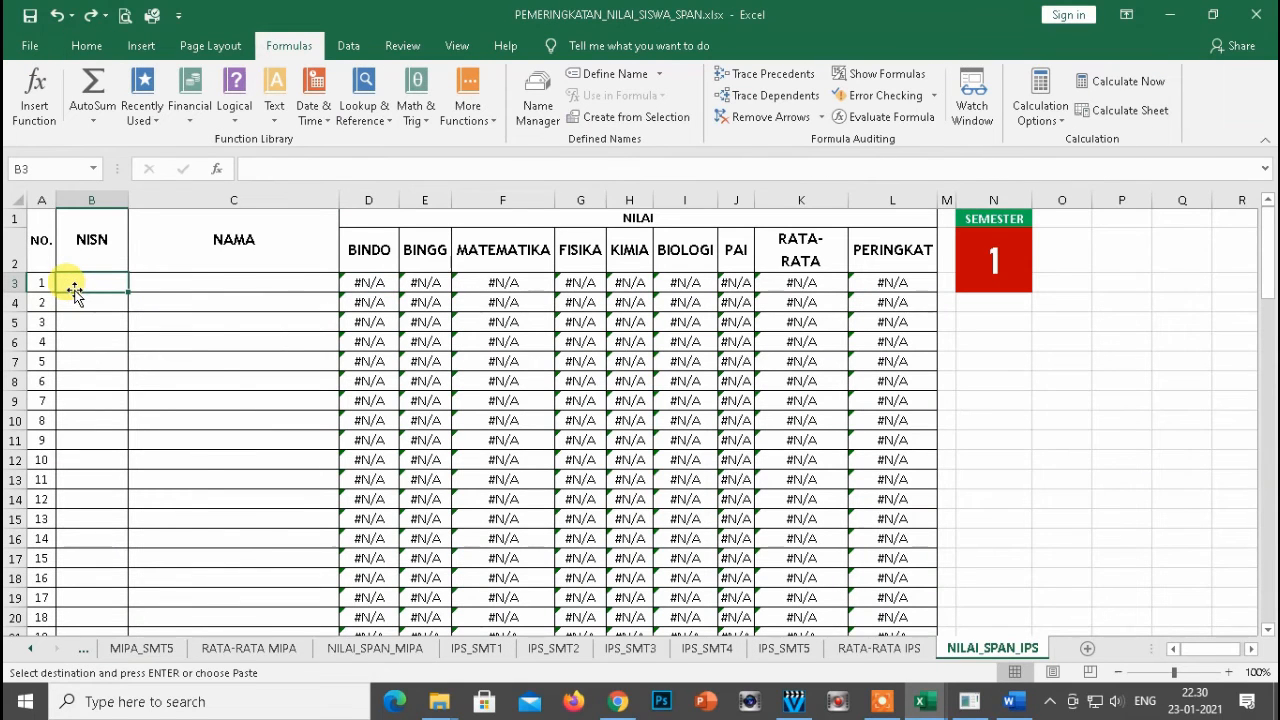
right_click(74, 289)
click(186, 366)
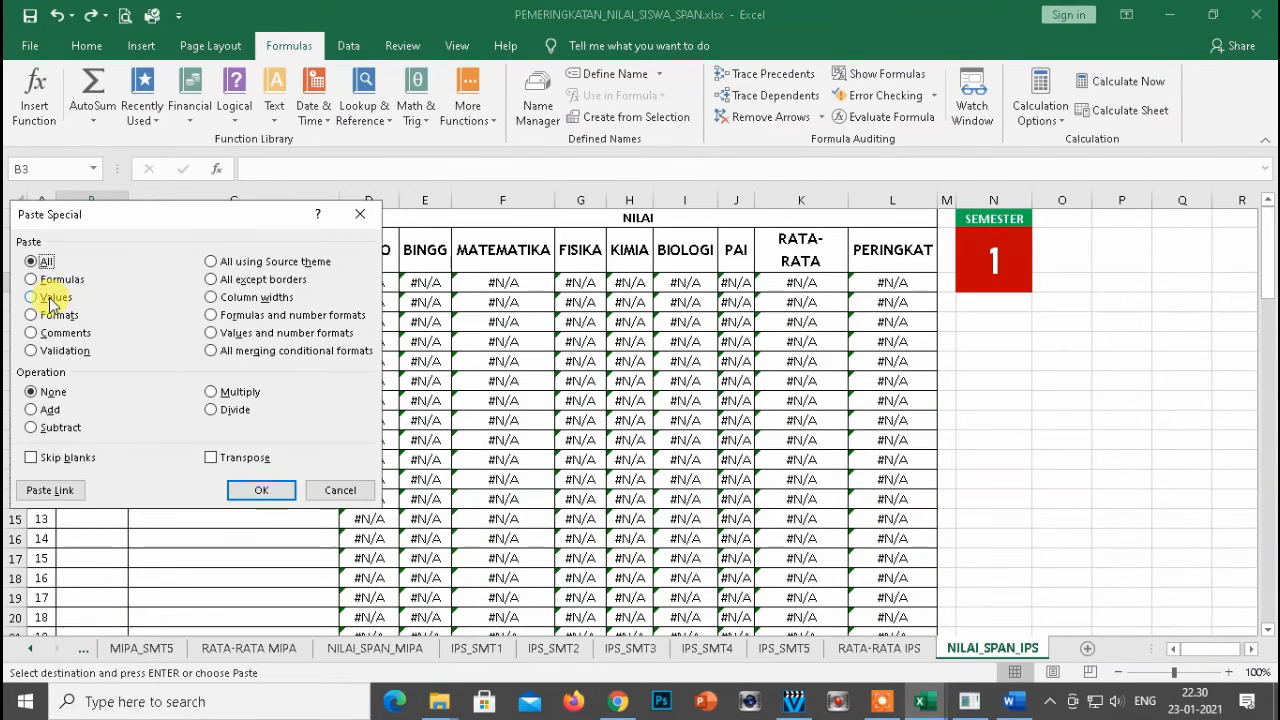
click(258, 489)
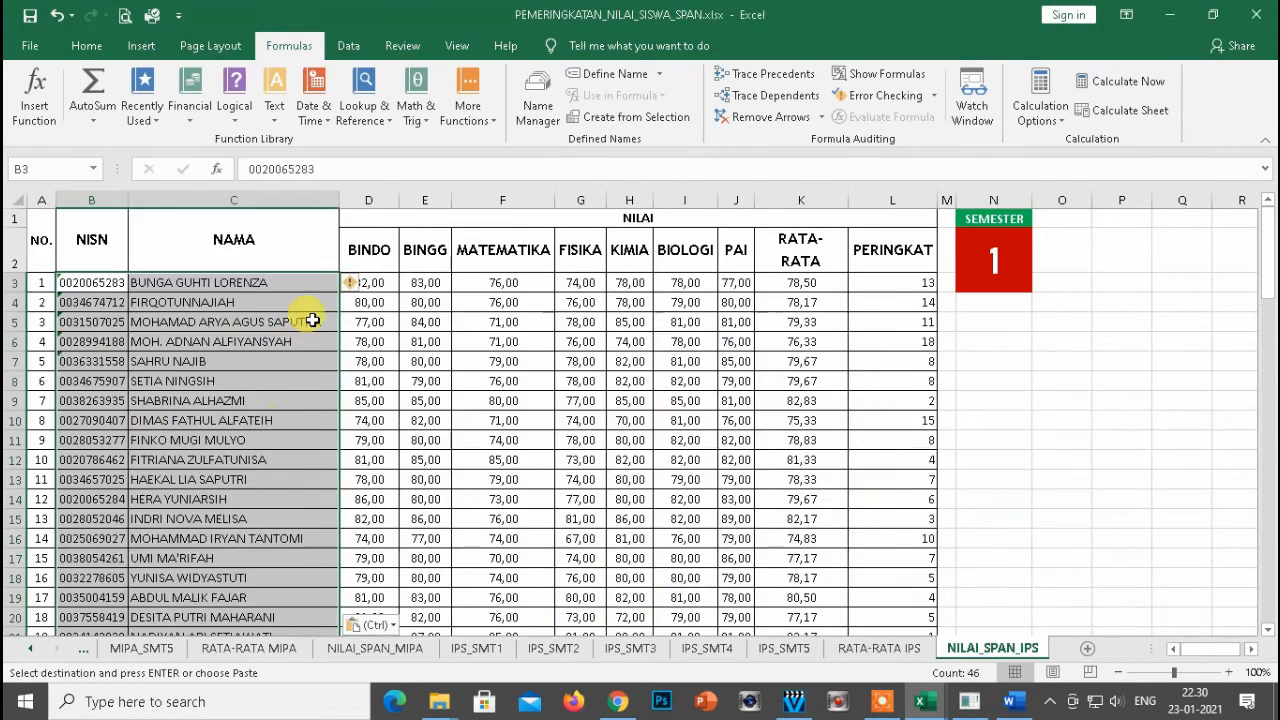
Test the SEMESTER selector in N2 with semesters 2 and 3, and set it back to 1
click(384, 282)
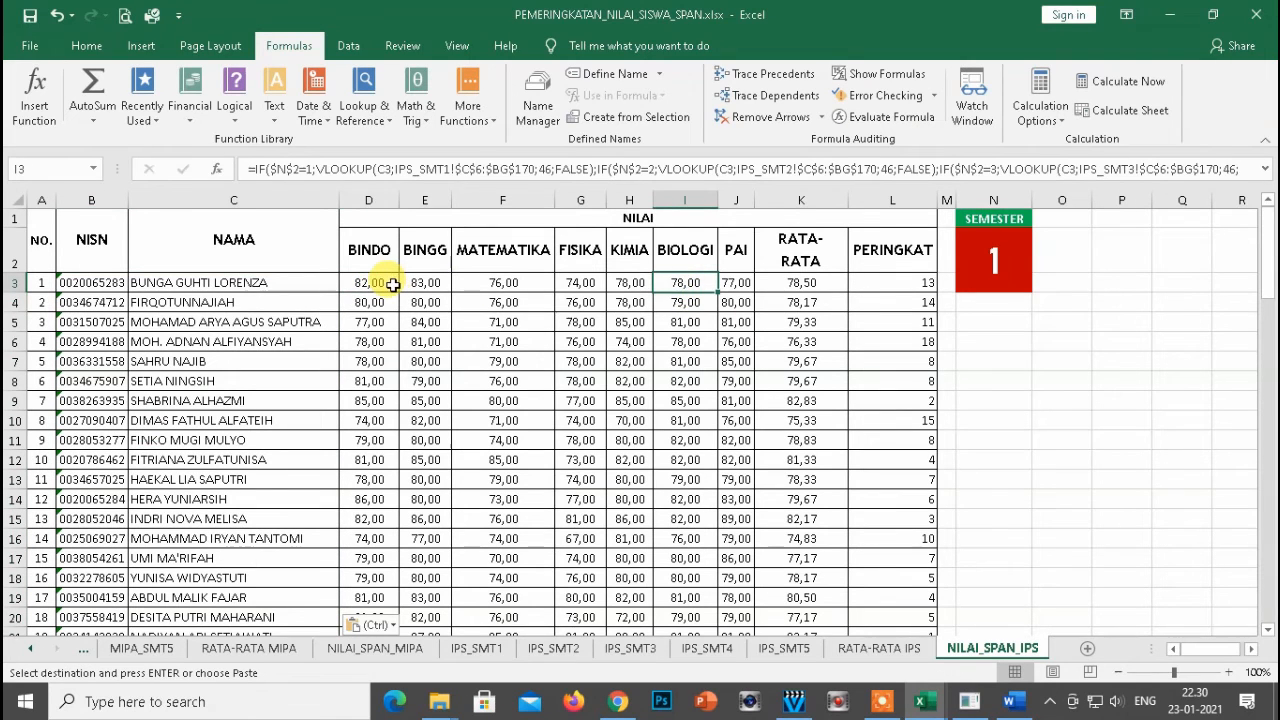
click(1005, 265)
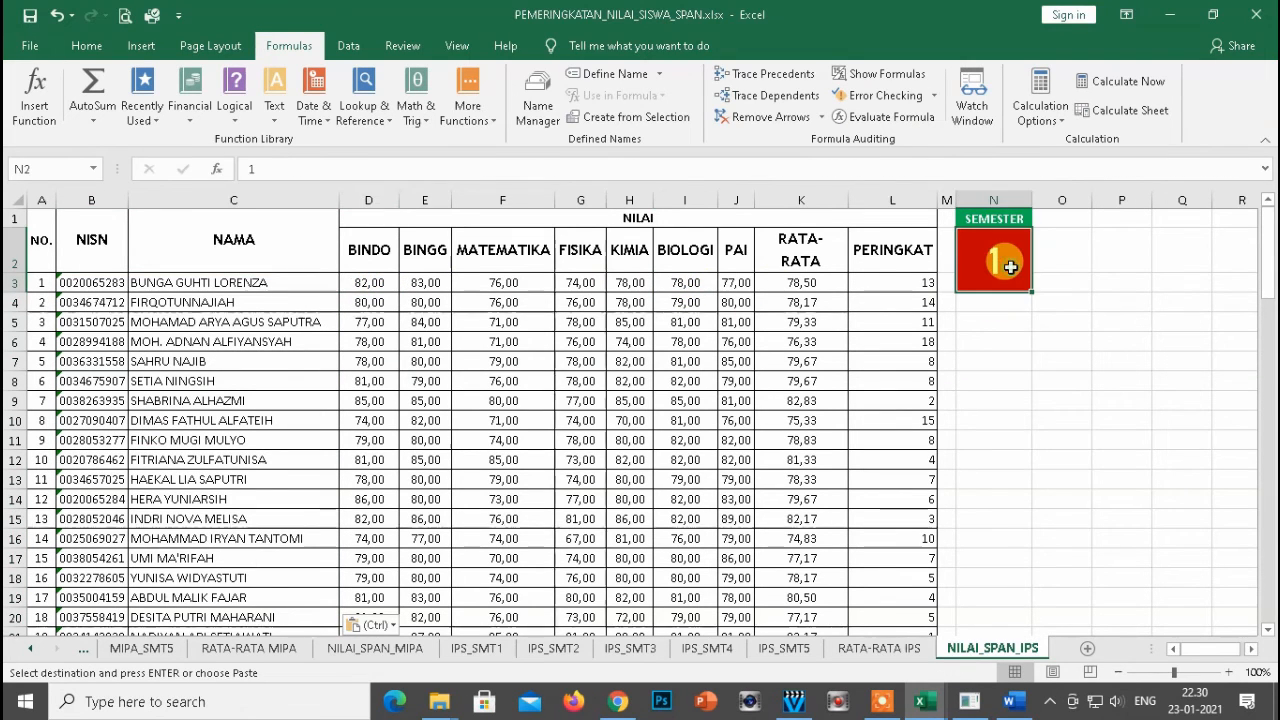
key(Return)
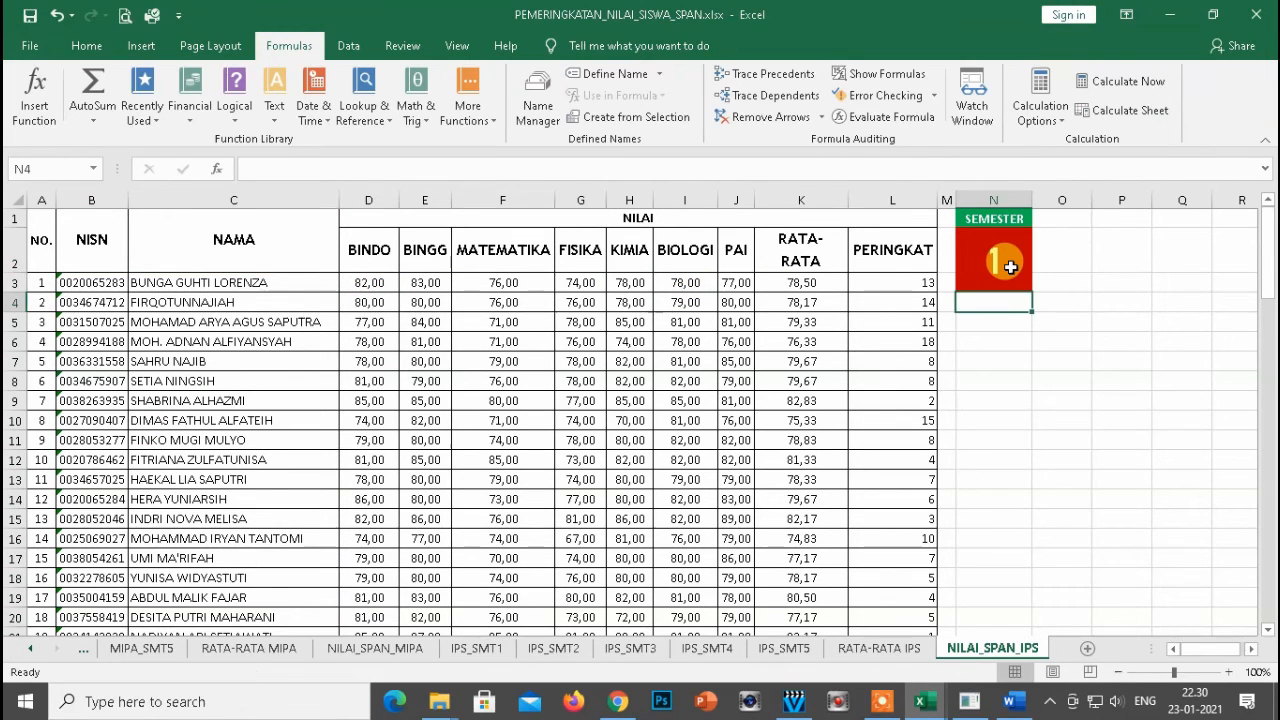
click(1010, 267)
text(2)
key(Return)
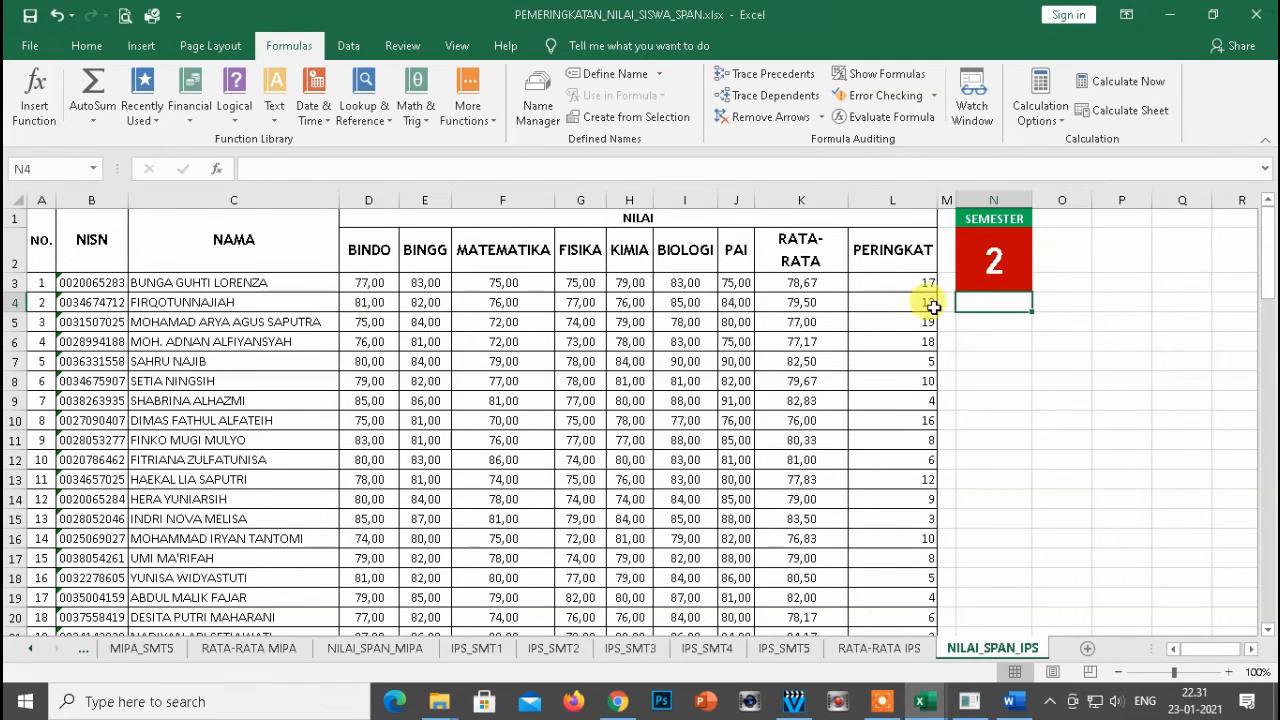
click(962, 260)
text(3)
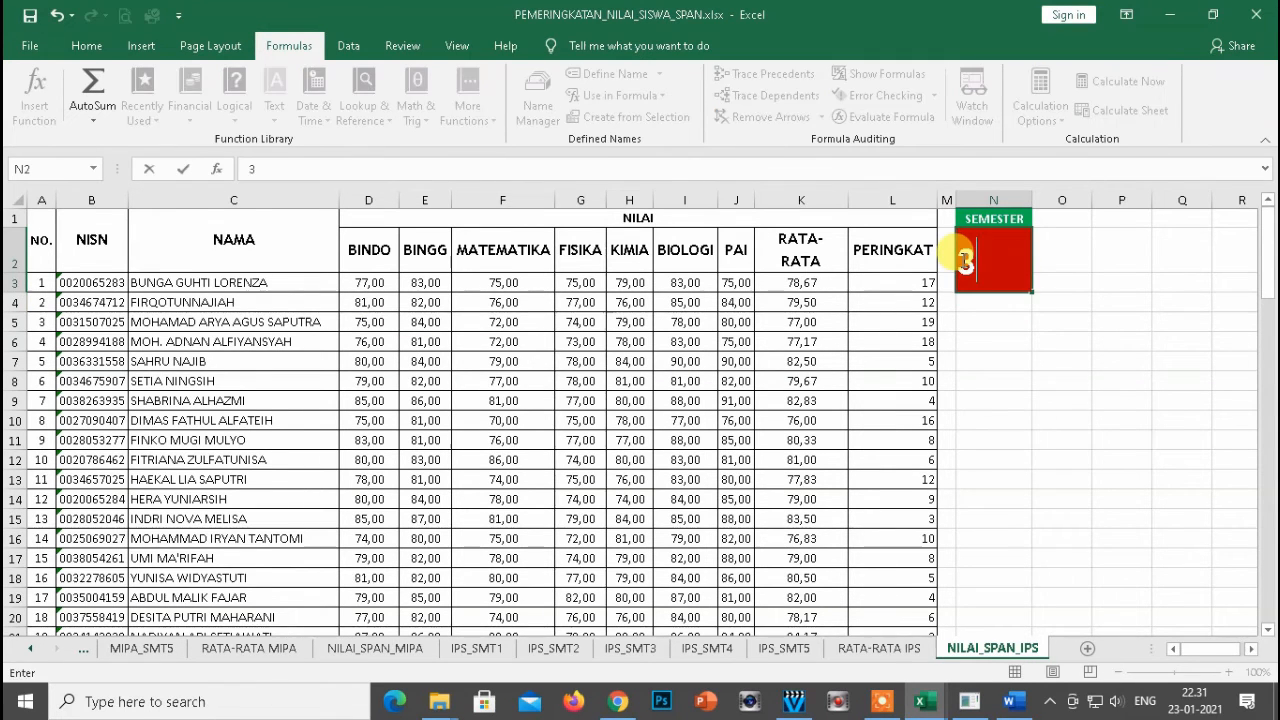
key(Return)
click(1000, 260)
text(1)
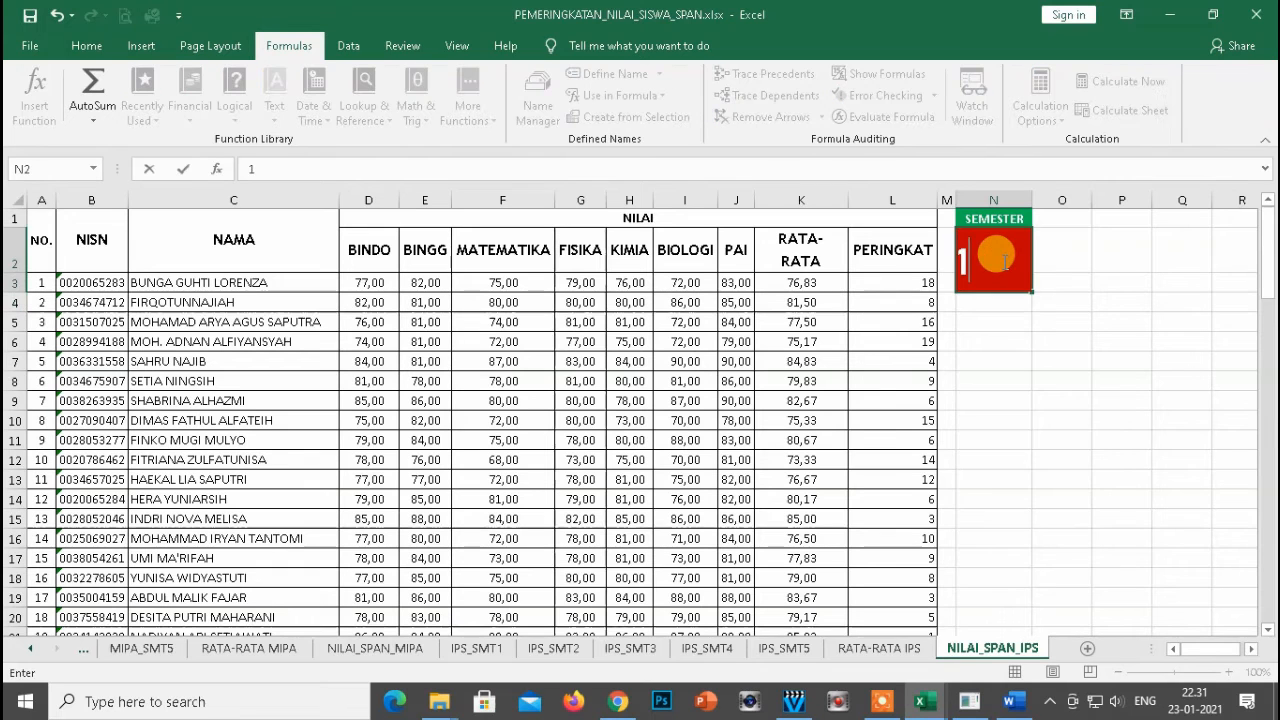
key(Return)
Copy the semester 1 grades of all IPS students, D3:J25, on NILAI_SPAN_IPS
click(352, 282)
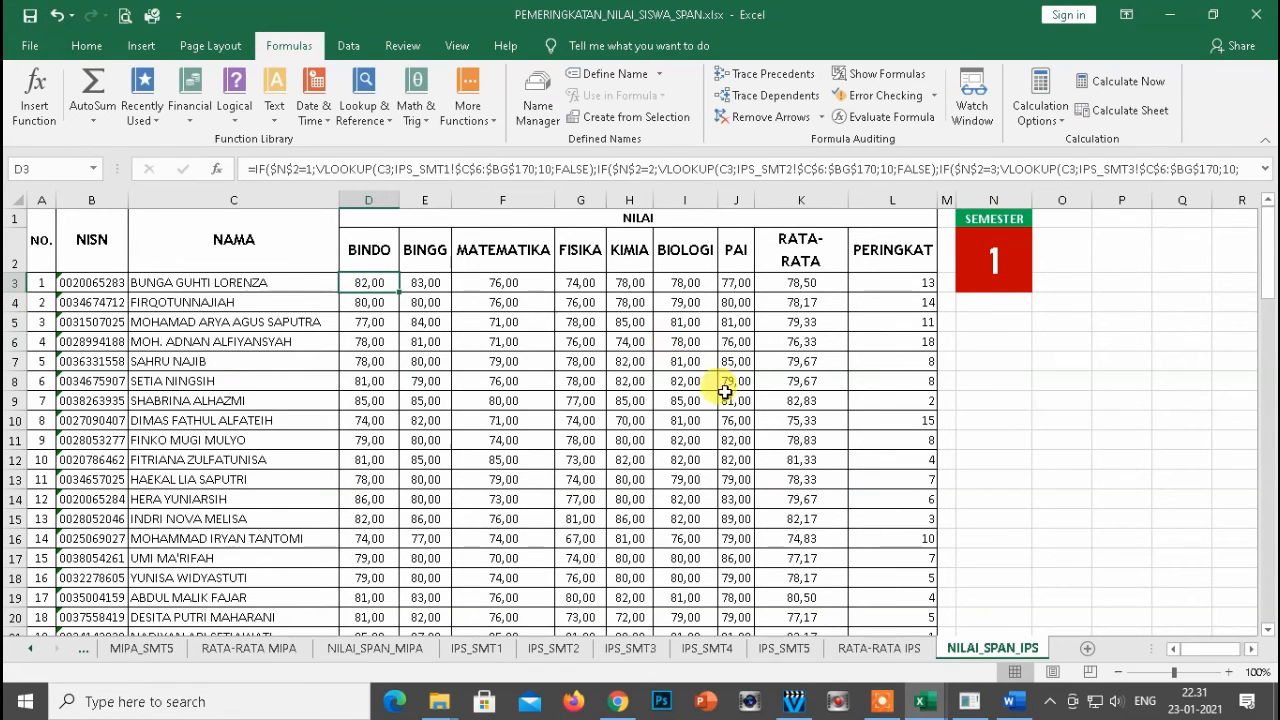
scroll(735, 420, down, 6)
shift+click(738, 337)
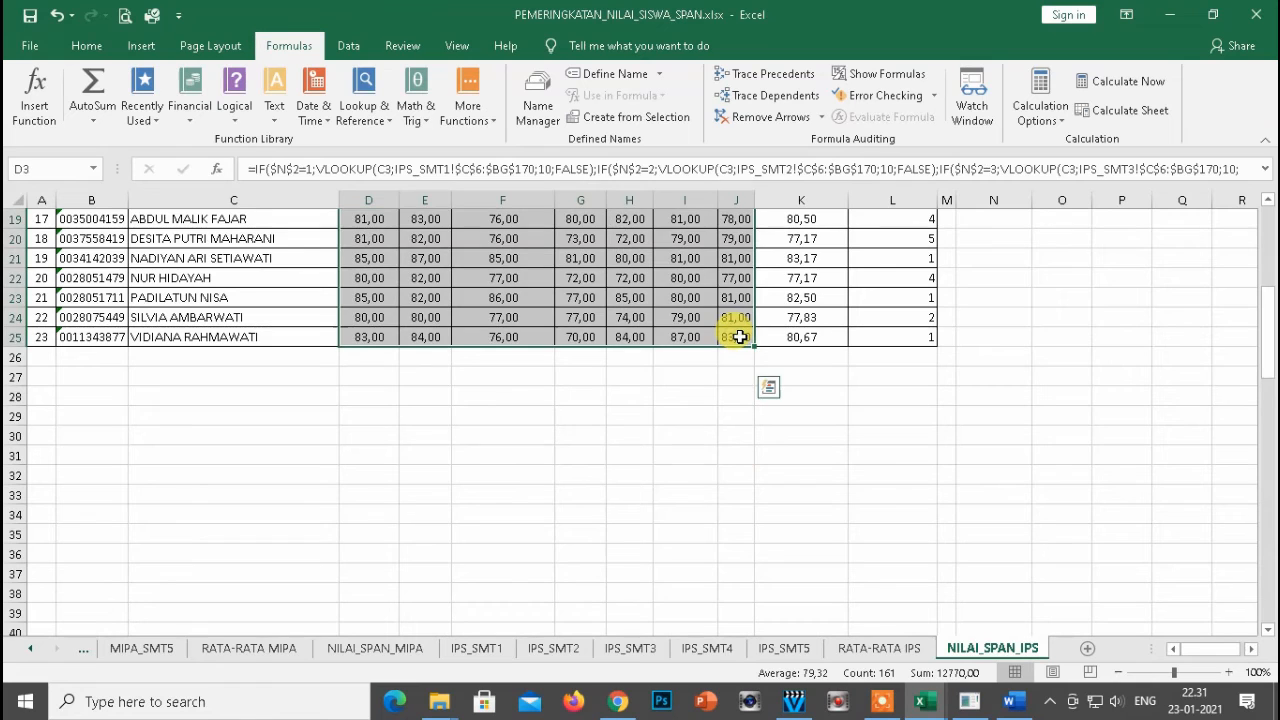
key(ctrl+c)
Paste the semester 1 grades as values into the IPS import template from D4, and select K4 for the next block
key(alt+Tab)
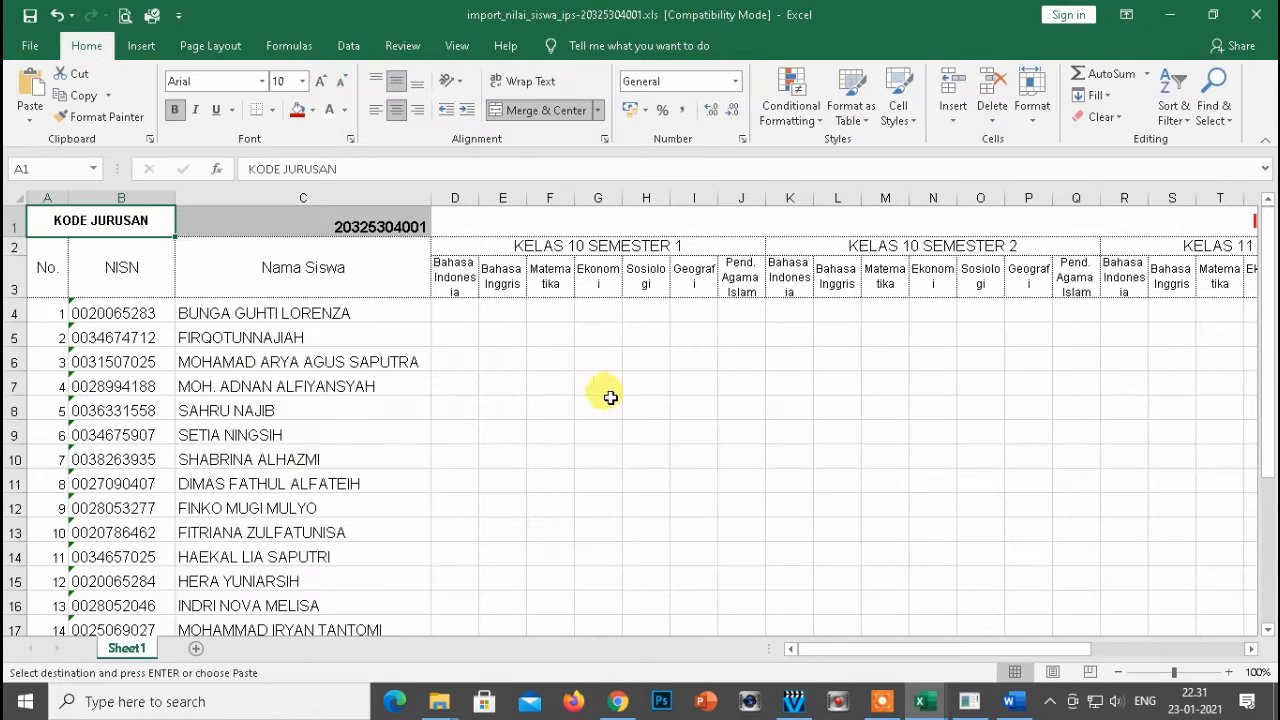
click(443, 313)
right_click(443, 313)
click(529, 365)
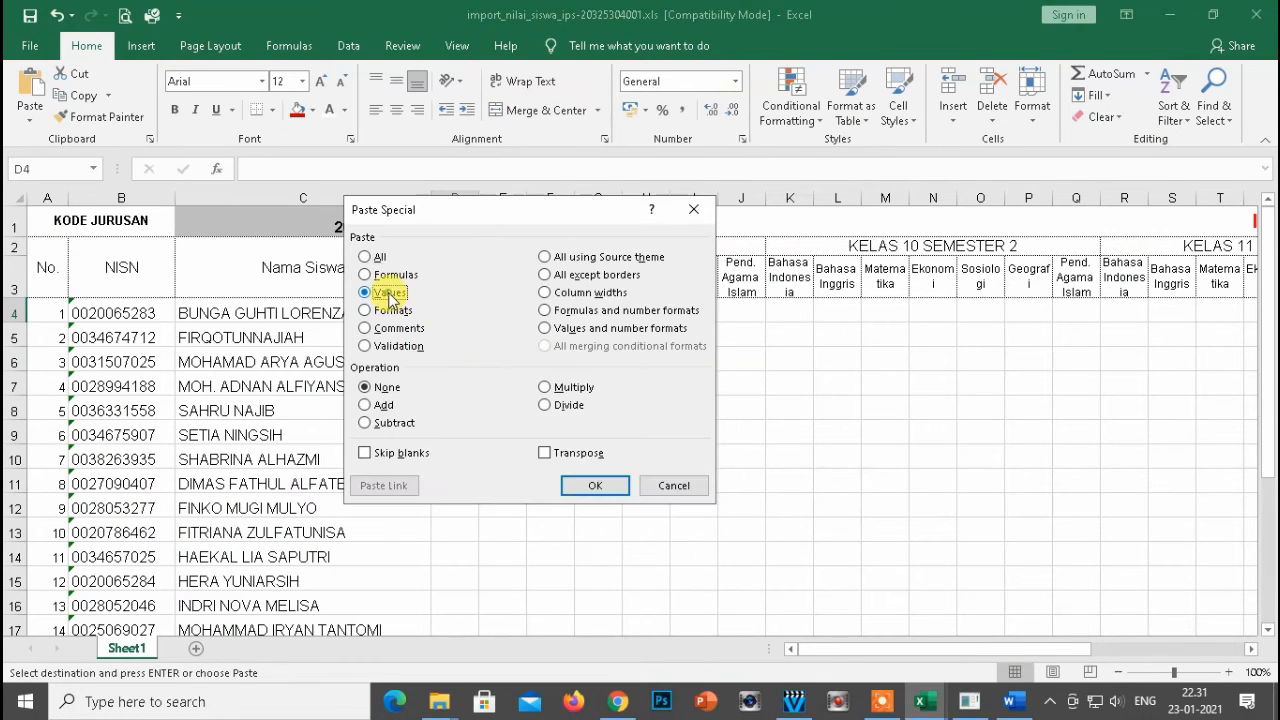
click(595, 485)
click(793, 318)
Set the SEMESTER selector in N2 of the ranking workbook to 2 and copy the grades in D3:J25
key(alt+Tab)
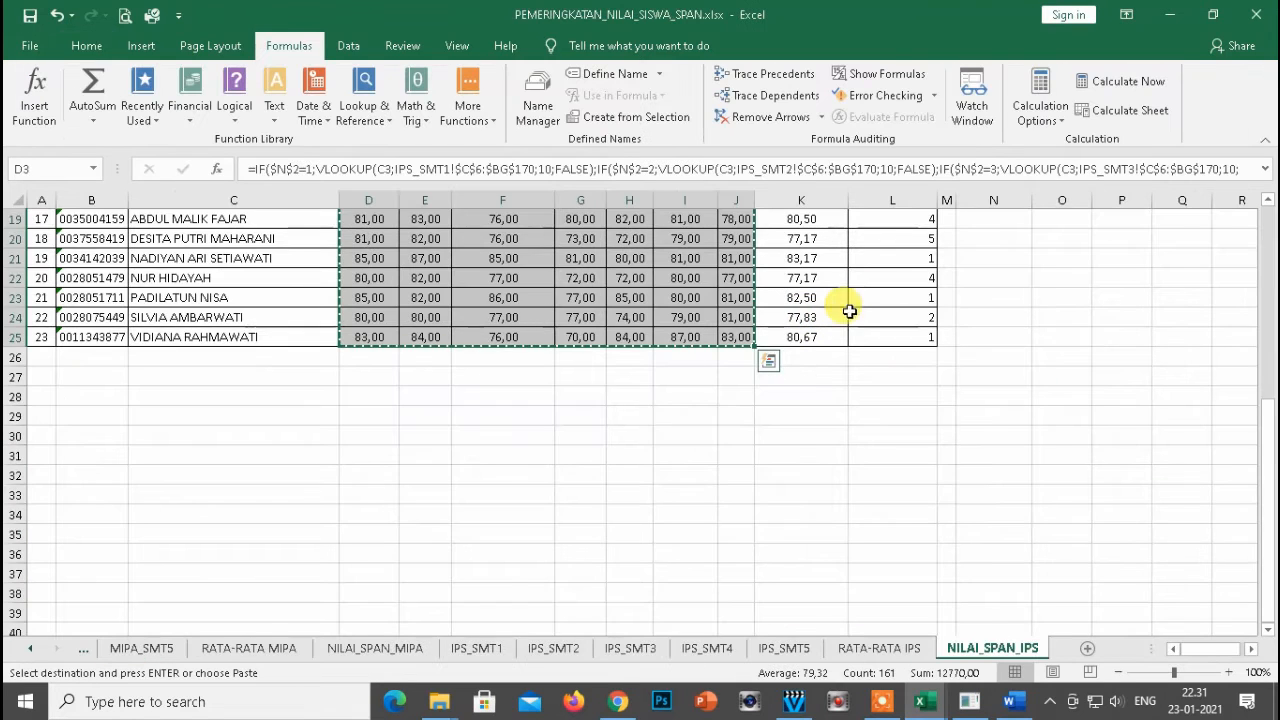
scroll(923, 380, up, 6)
click(1010, 251)
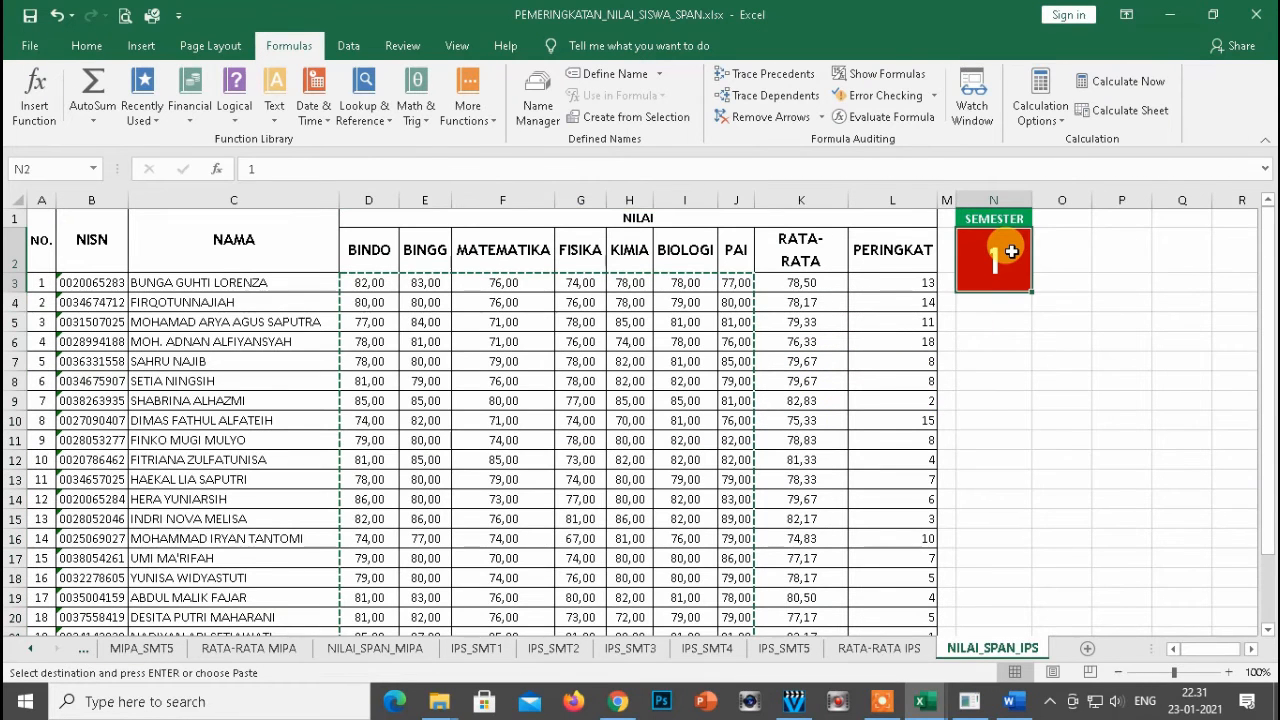
text(2)
key(Return)
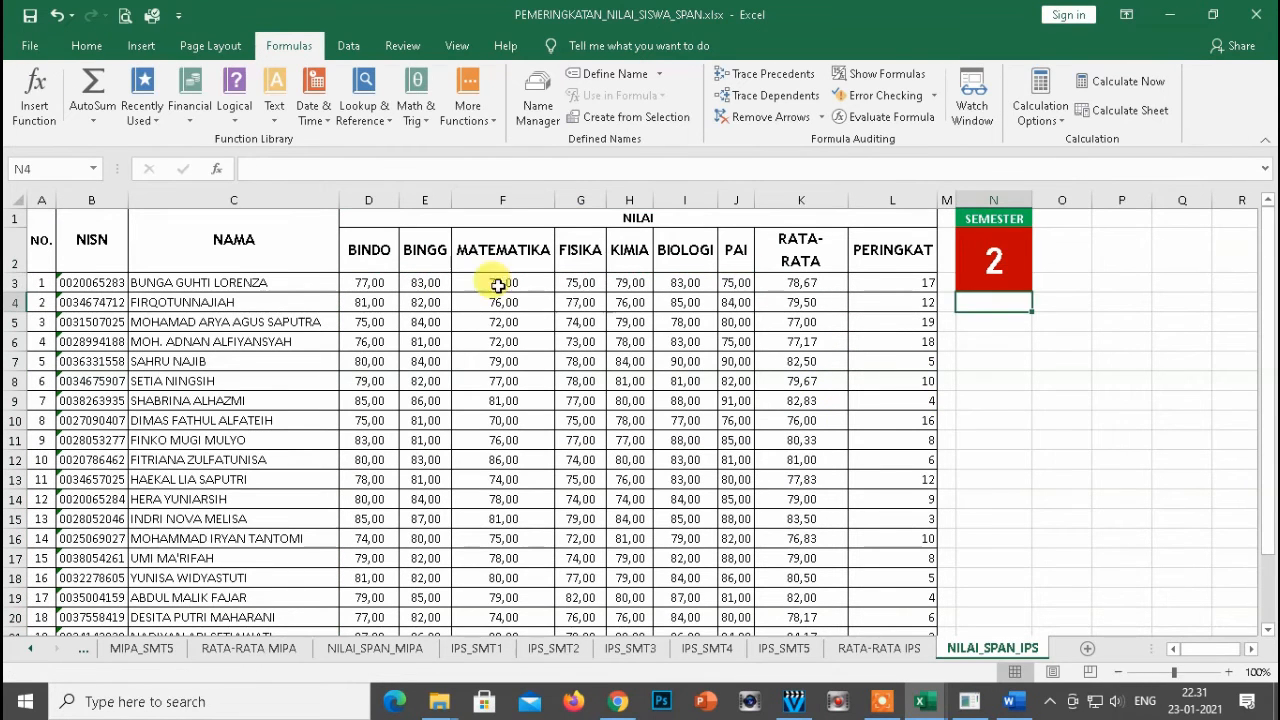
click(367, 282)
scroll(748, 380, down, 5)
shift+click(734, 390)
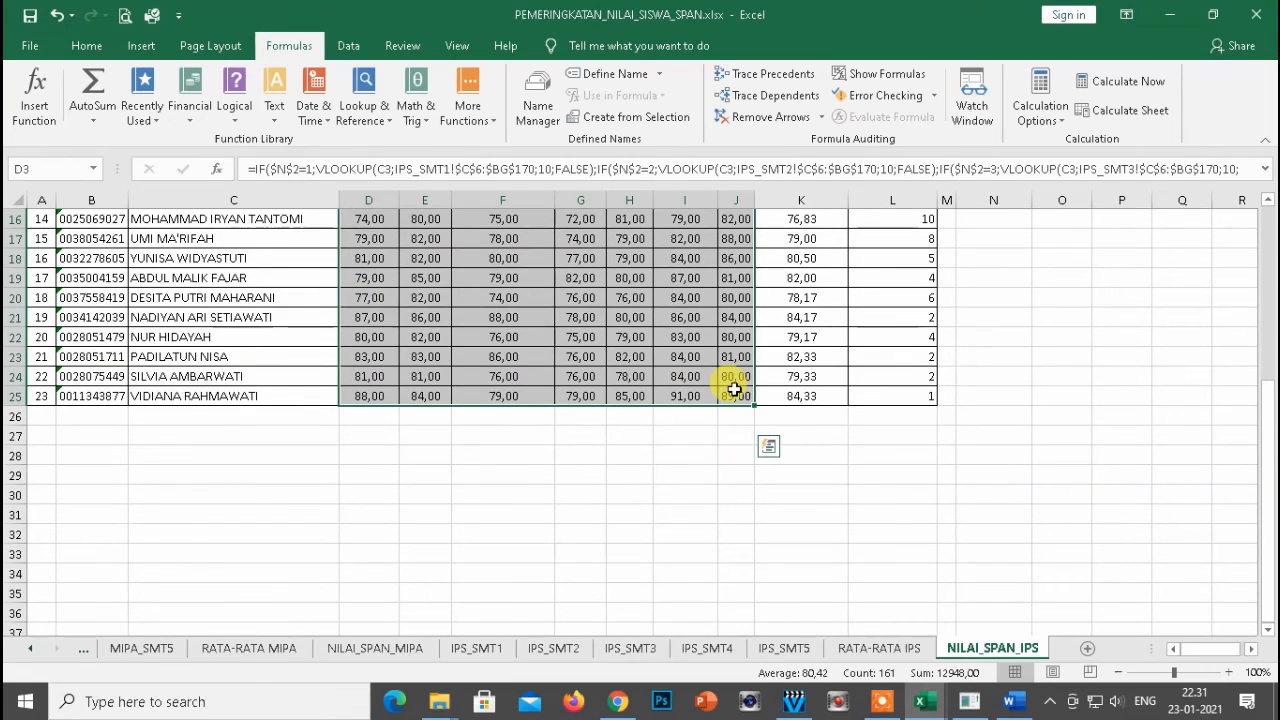
key(ctrl+c)
Paste the semester 2 grades as values into the IPS import template from K4
key(alt+Tab)
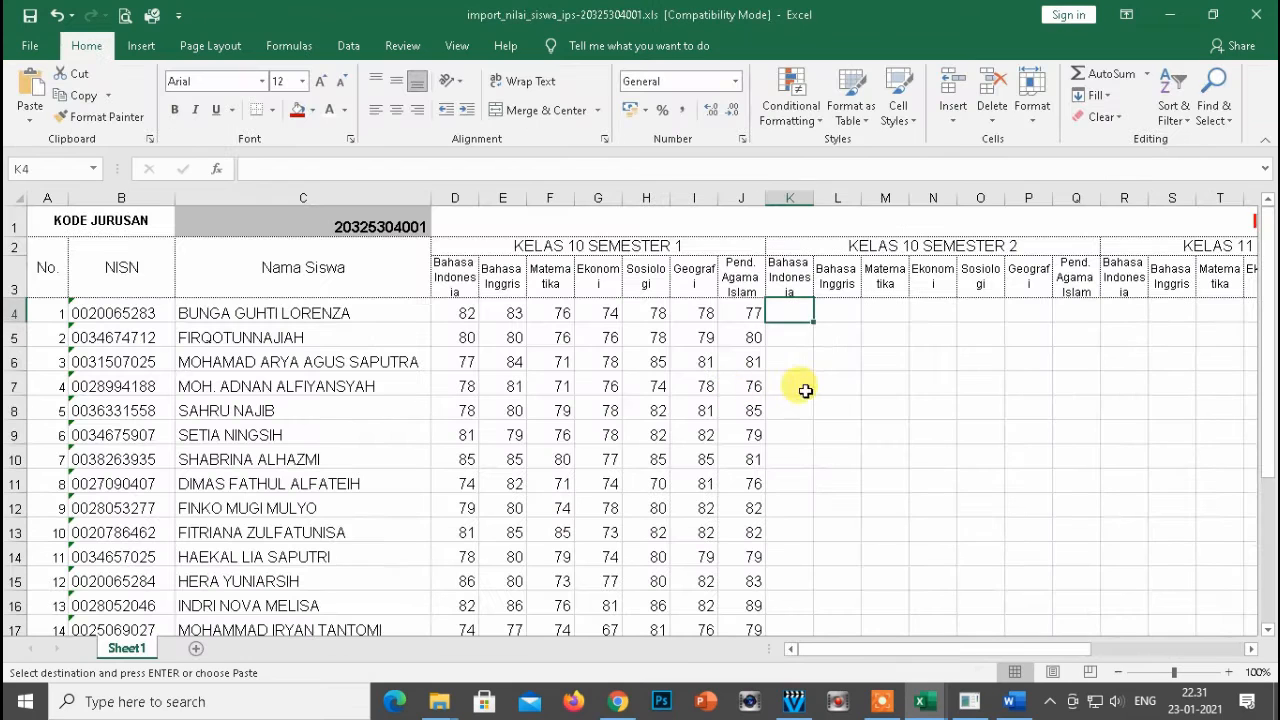
right_click(802, 326)
click(851, 363)
click(900, 491)
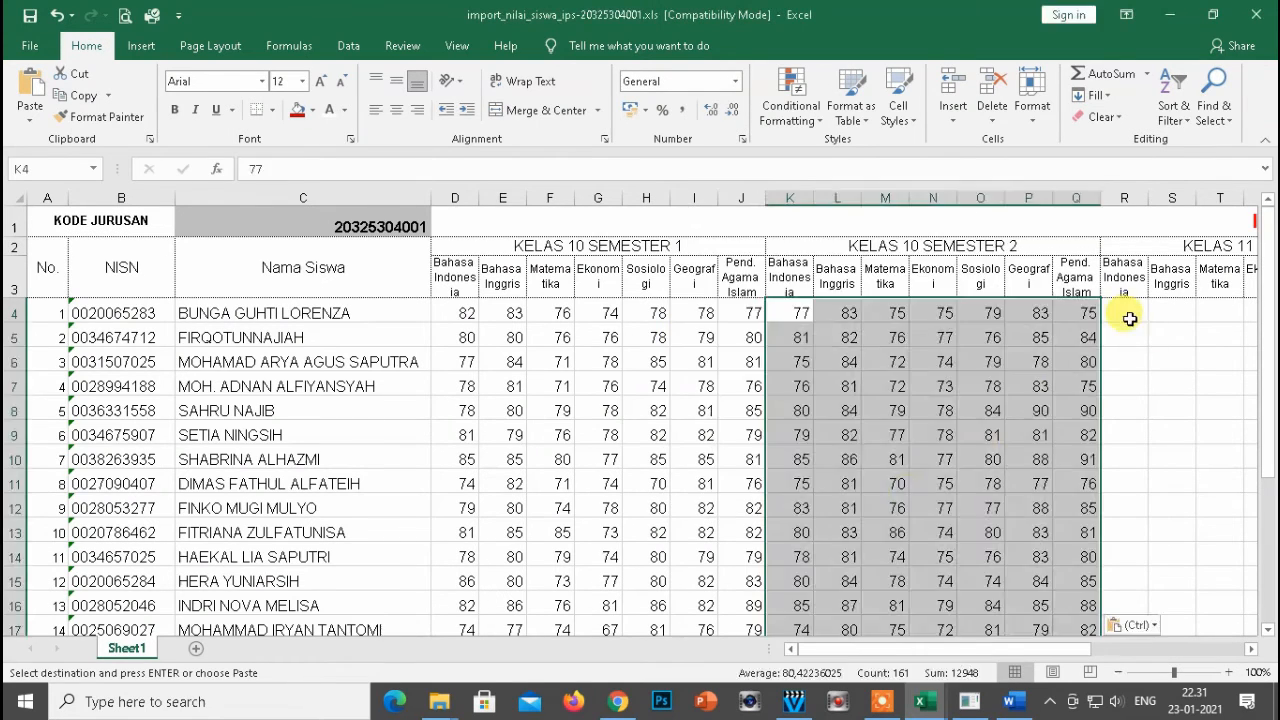
Set SEMESTER in N2 of the ranking workbook to 3 and copy the grades in D3:J25
key(alt+Tab)
click(990, 262)
text(3)
key(Return)
click(367, 284)
key(shift+Right)
key(shift+Right)
key(shift+Right)
key(shift+Right)
key(shift+Right)
key(shift+Right)
key(ctrl+shift+Down)
key(ctrl+q)
key(ctrl+c)
Paste the semester 3 grades as values into the IPS import template from R4, and select Y4 under Kelas 11 Semester 2
key(alt+Tab)
click(1122, 313)
key(ctrl+alt+v)
click(822, 299)
click(1046, 490)
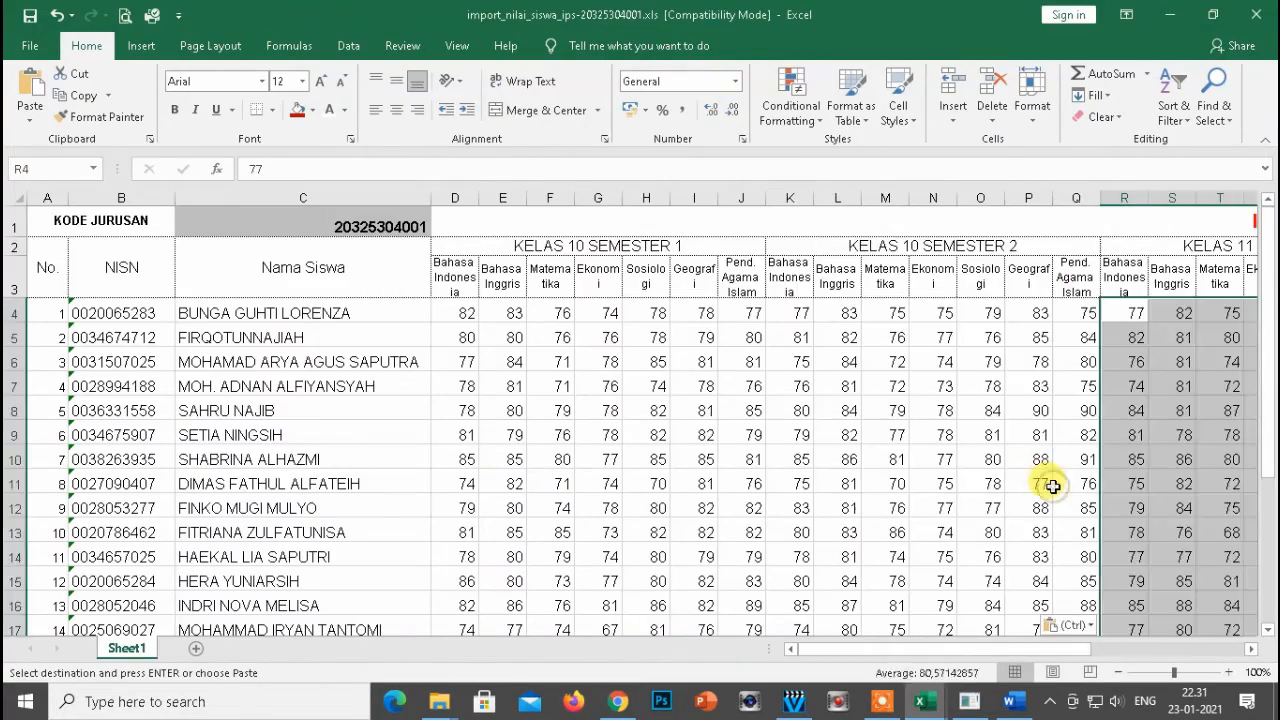
key(Right)
key(Right)
key(Right)
key(Right)
key(Right)
key(Right)
key(Right)
key(Right)
key(Right)
key(Right)
key(Right)
key(Right)
key(Right)
key(Right)
key(Right)
key(Right)
key(Right)
key(Right)
key(Right)
key(Right)
click(486, 312)
Set SEMESTER in N2 of the ranking workbook to 4 and copy the grades in D3:J25
key(alt+Tab)
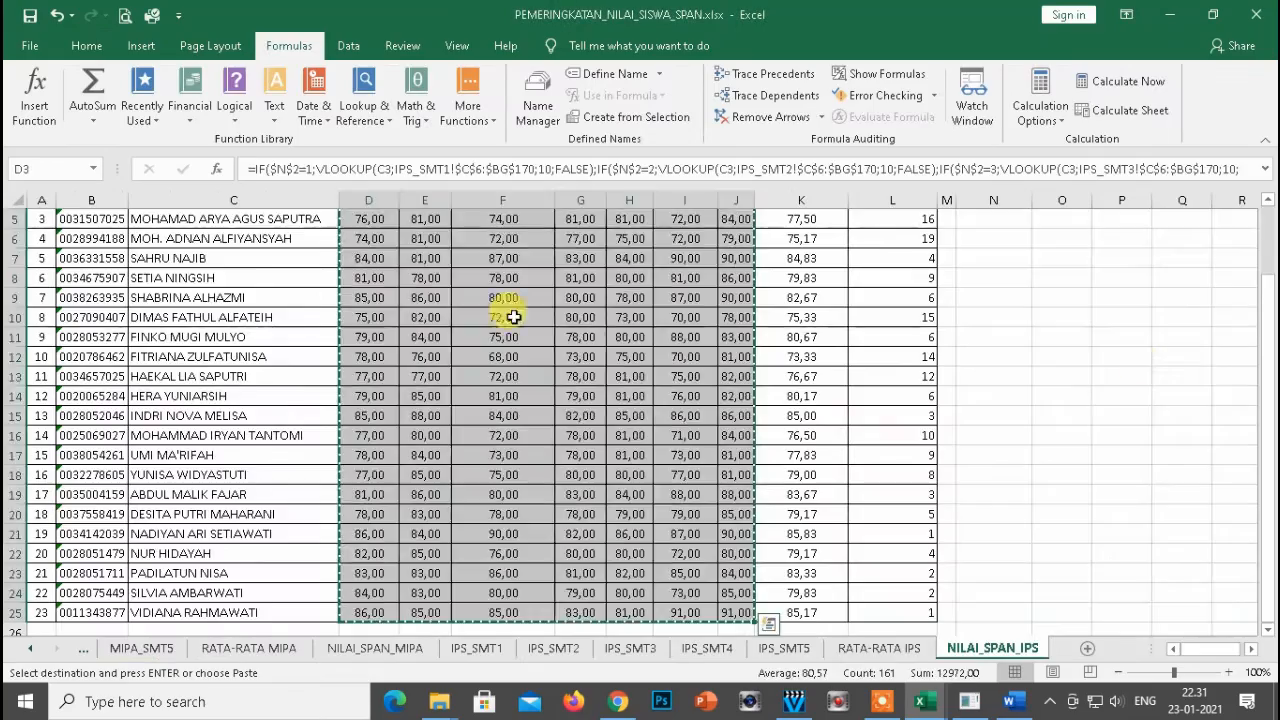
scroll(513, 317, up, 3)
click(988, 258)
text(4)
key(Return)
click(372, 281)
key(shift+Right)
key(shift+Right)
key(shift+Right)
key(shift+Right)
key(shift+Right)
key(shift+Right)
key(ctrl+shift+Down)
key(ctrl+c)
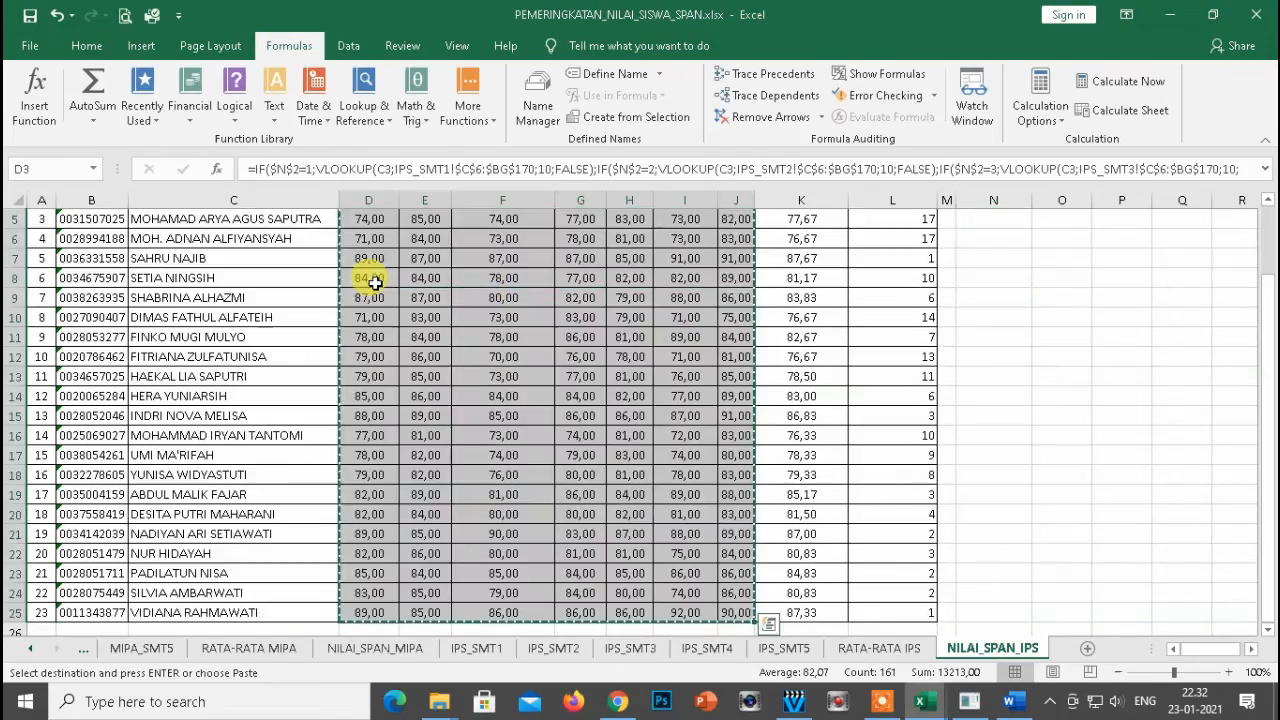
Paste the semester 4 grades as values into the IPS import template from Y4, and select AF4 for the last block
key(alt+Tab)
right_click(502, 304)
click(588, 367)
click(438, 298)
click(653, 490)
click(815, 316)
Set SEMESTER in N2 of the ranking workbook to 5 and copy the grades in D3:J25
key(alt+Tab)
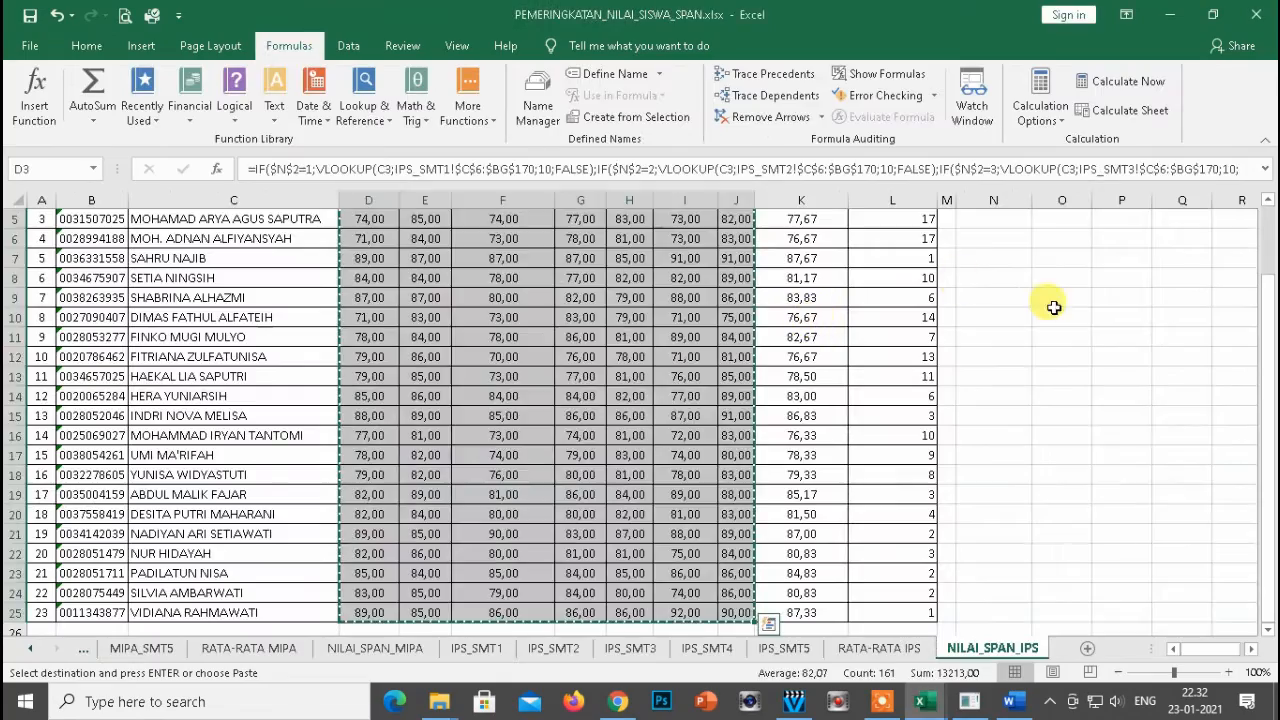
click(1054, 309)
key(alt+Tab)
key(alt+Tab)
scroll(1050, 302, up, 2)
click(993, 275)
text(5)
key(Return)
click(360, 287)
key(shift+Right)
key(shift+Right)
key(shift+Right)
key(shift+Right)
key(shift+Right)
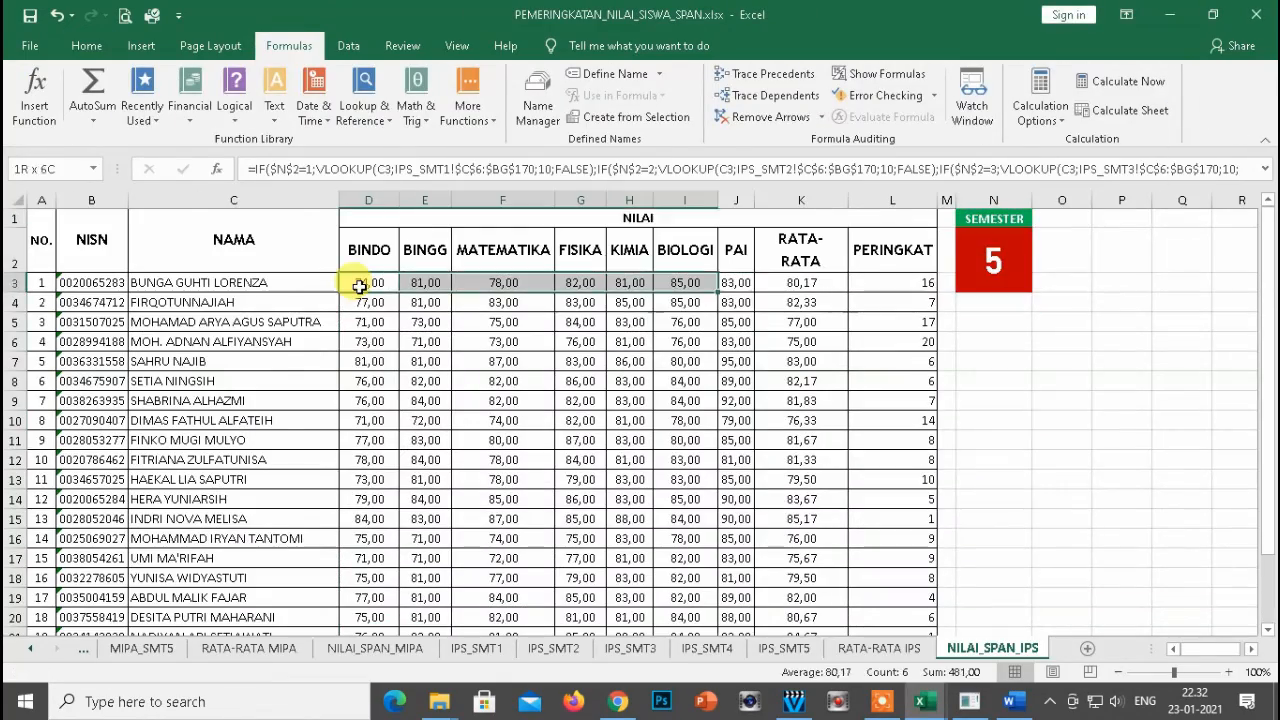
key(ctrl+shift+Down)
key(ctrl+c)
Paste the semester 5 grades as values into the Kelas 12 Semester 1 columns of the IPS import template from AF4
key(alt+Tab)
right_click(820, 337)
click(905, 447)
click(731, 224)
click(954, 486)
click(1177, 333)
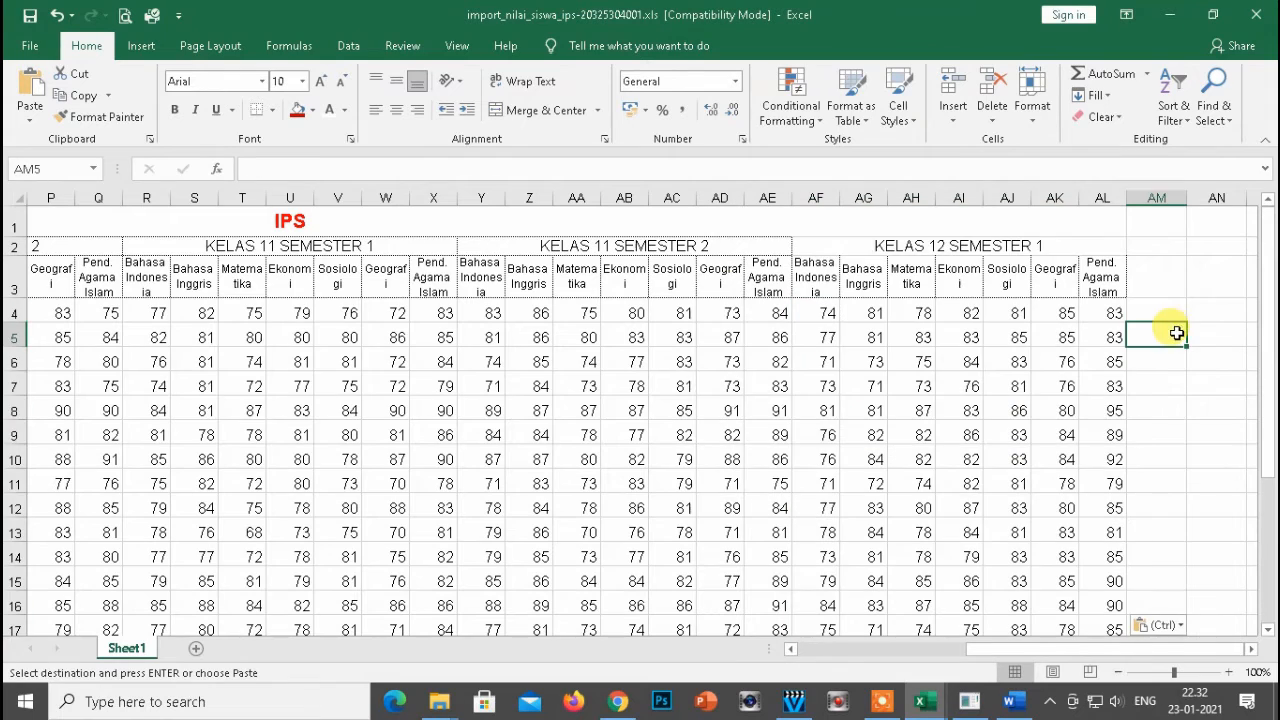
Check the filled IPS import template from its first to last columns and rows, and save and close it
key(Left)
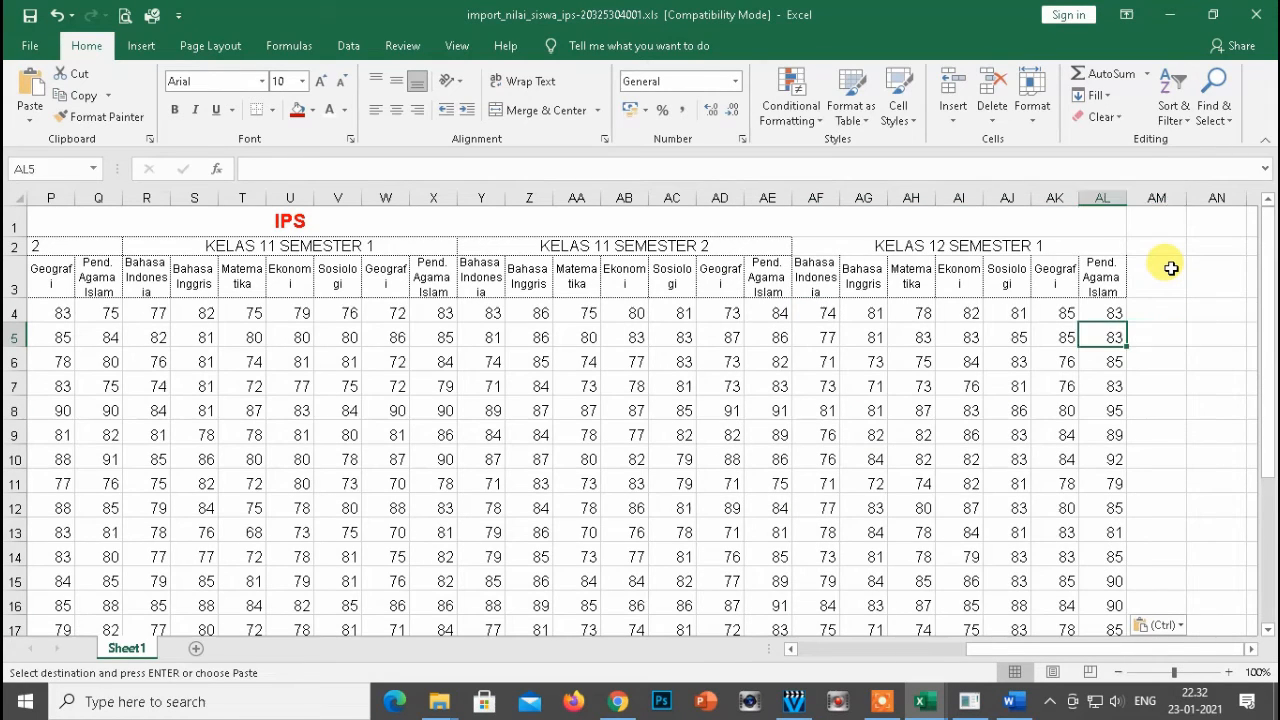
key(Home)
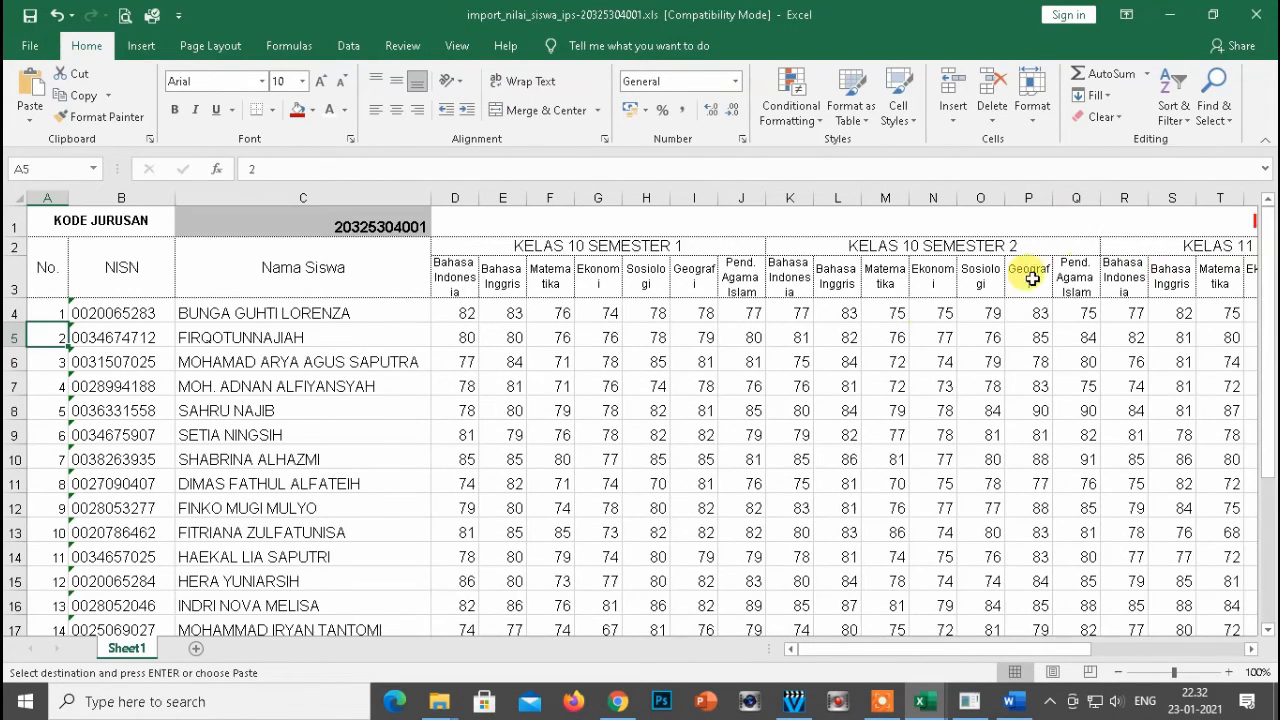
scroll(621, 389, down, 5)
scroll(694, 443, up, 5)
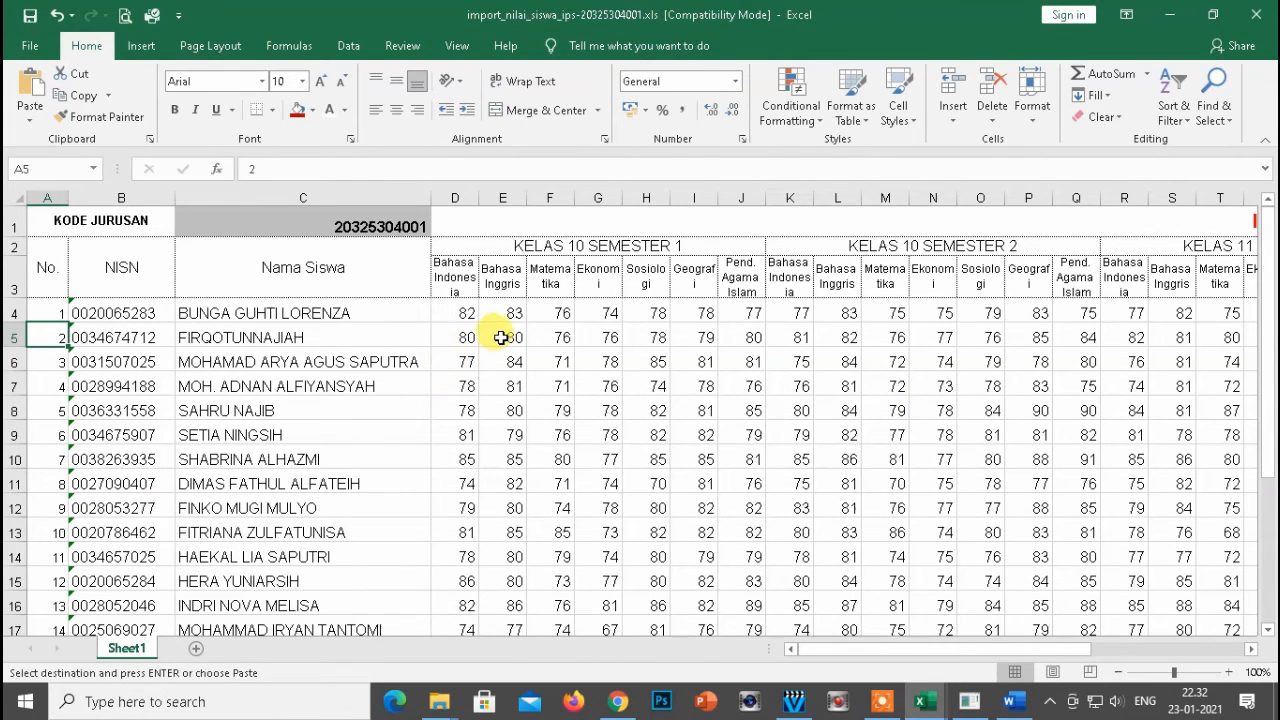
click(467, 338)
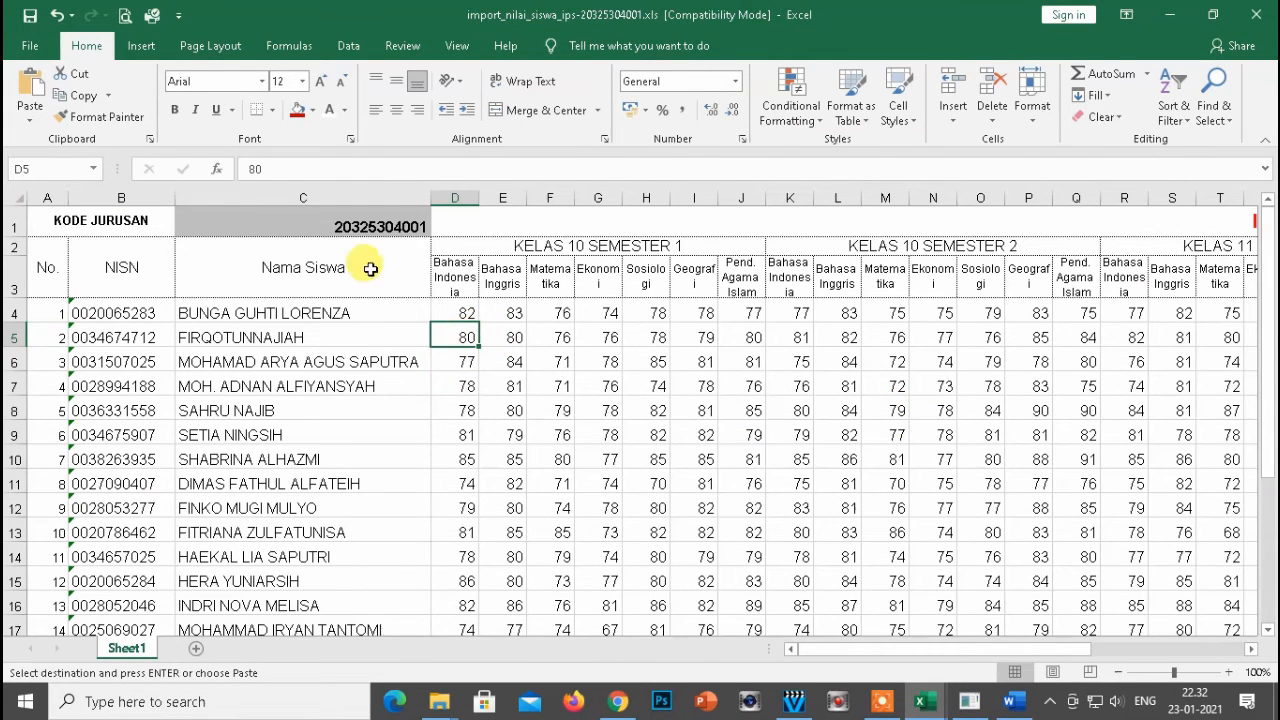
click(31, 16)
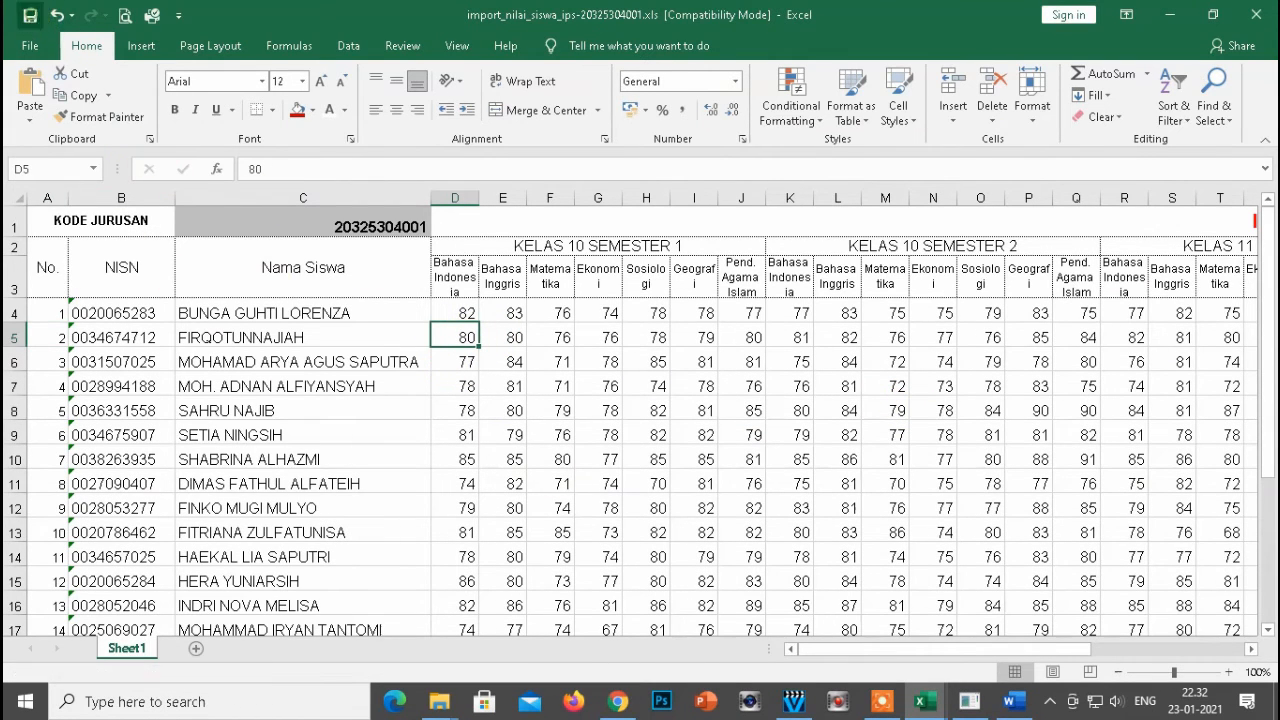
click(1256, 14)
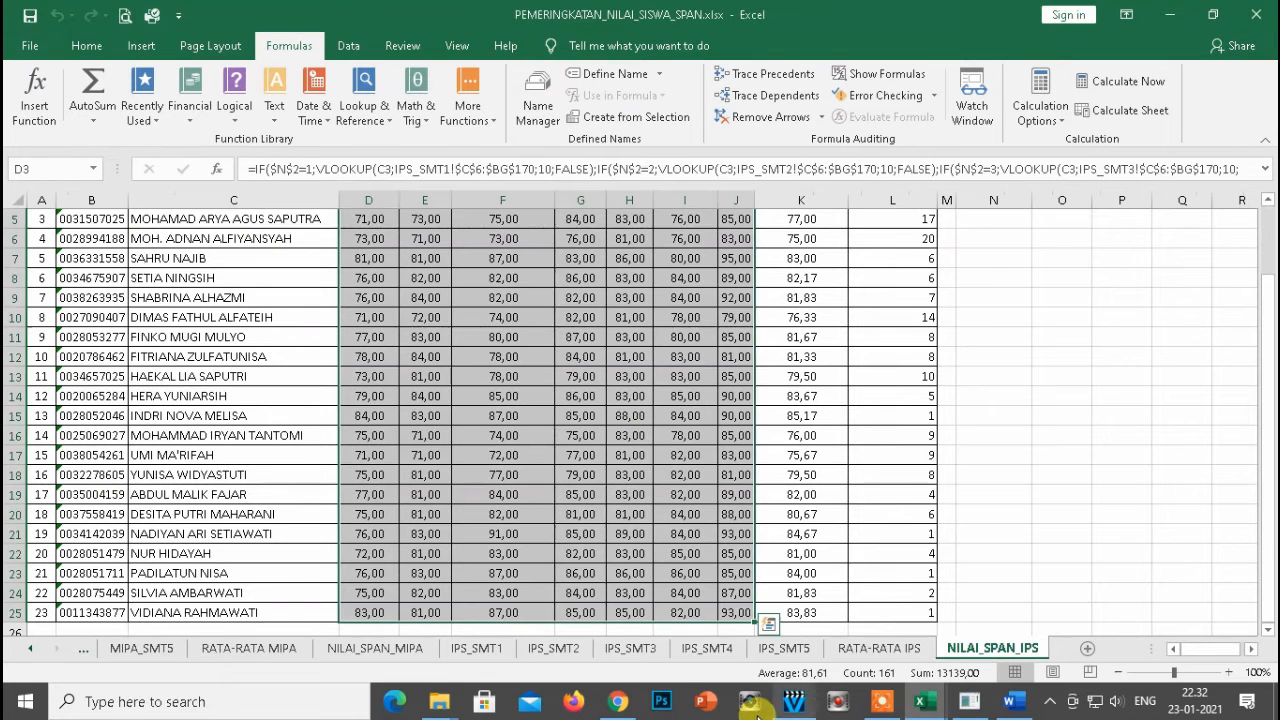
Switch to the PDSS site in Chrome and upload import_nilai_siswa_ips-20325304001.xls as the student grades Excel file
click(618, 701)
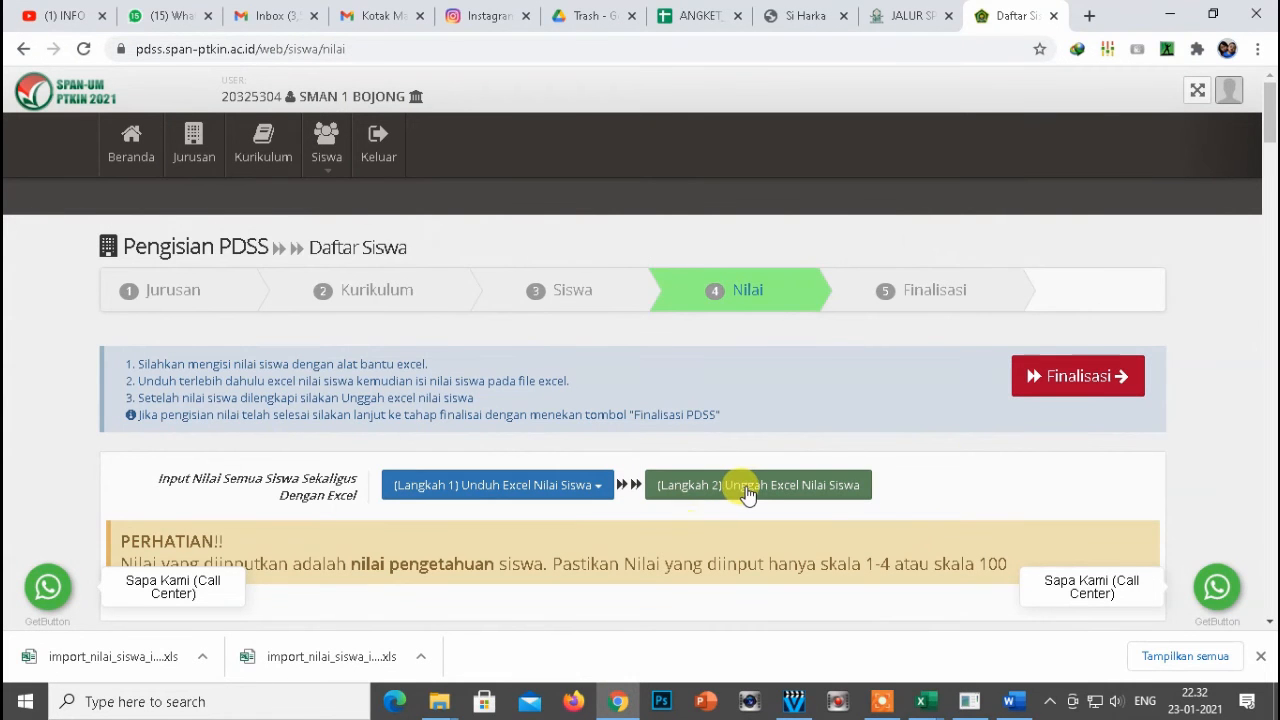
click(740, 492)
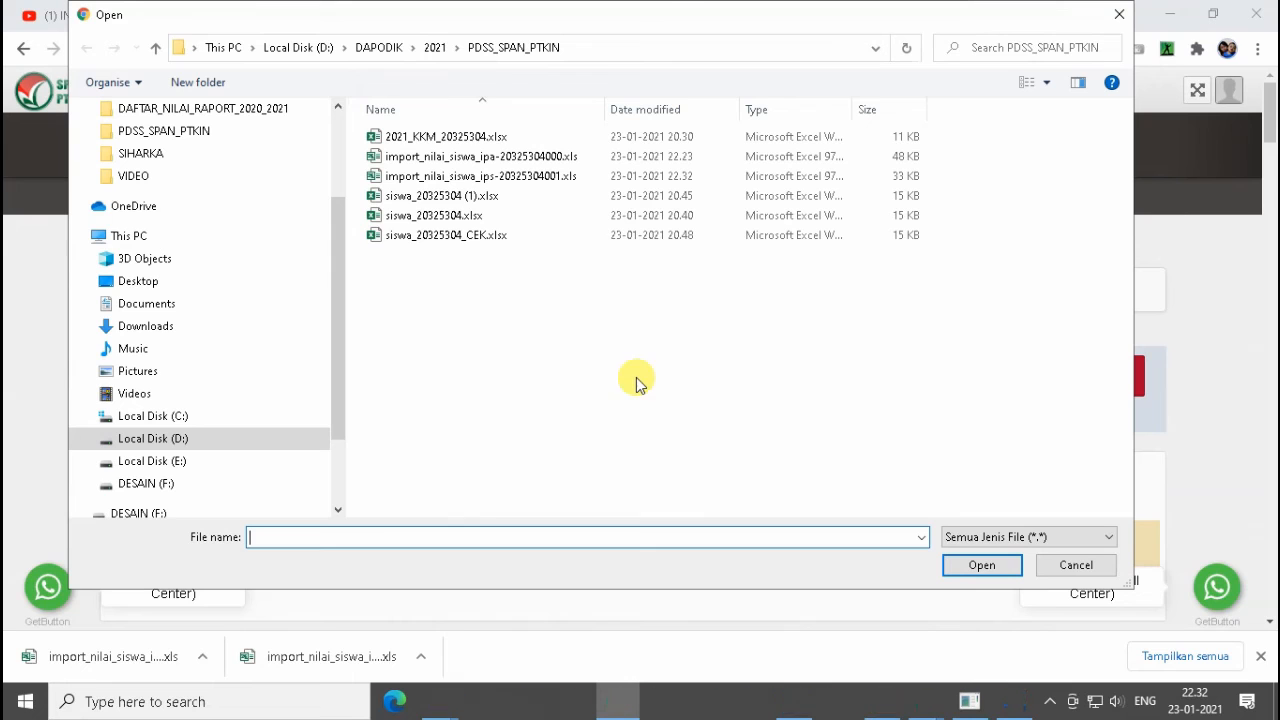
click(549, 180)
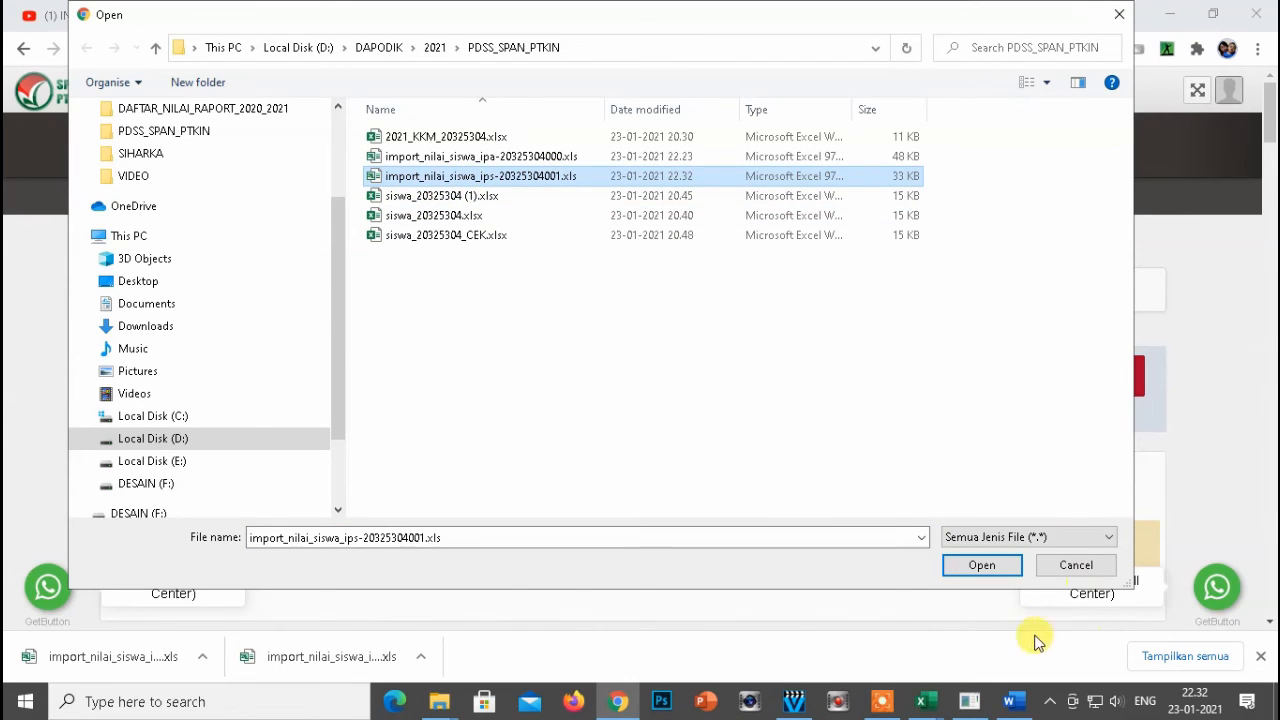
click(980, 565)
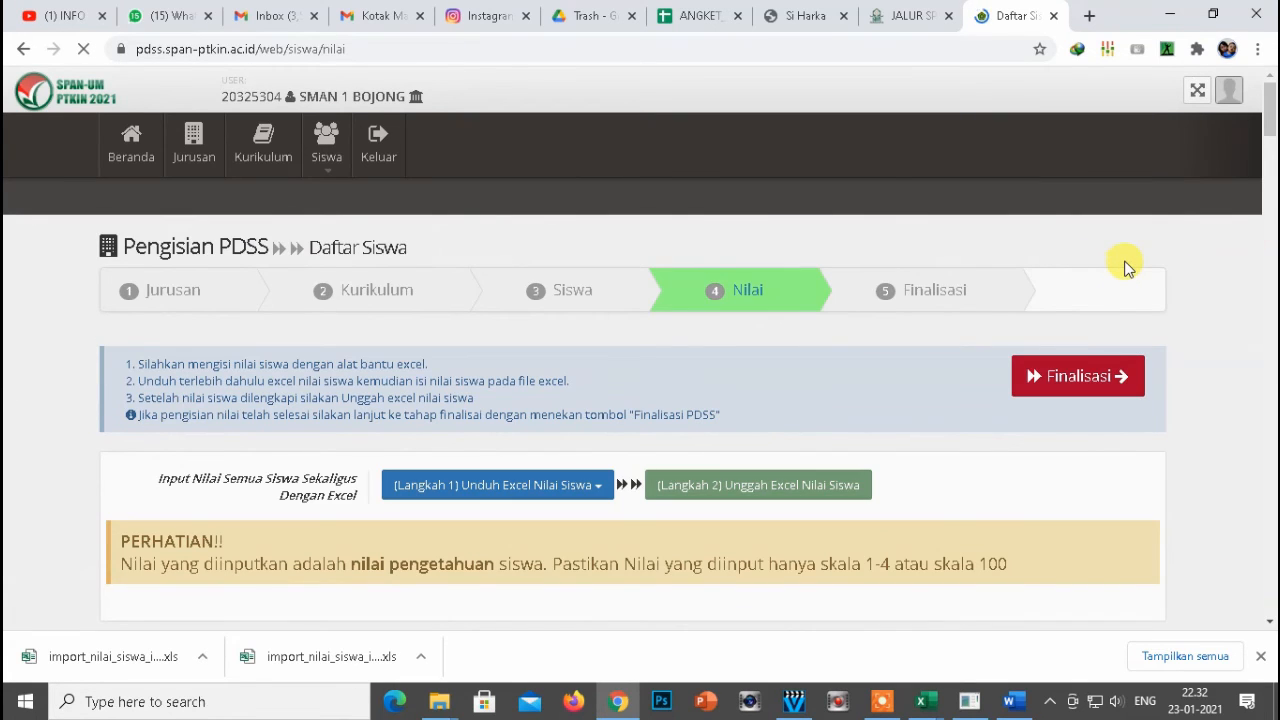
Examine the Status Nilai of the students in the Daftar Nilai Siswa table for each semester
scroll(1125, 265, down, 20)
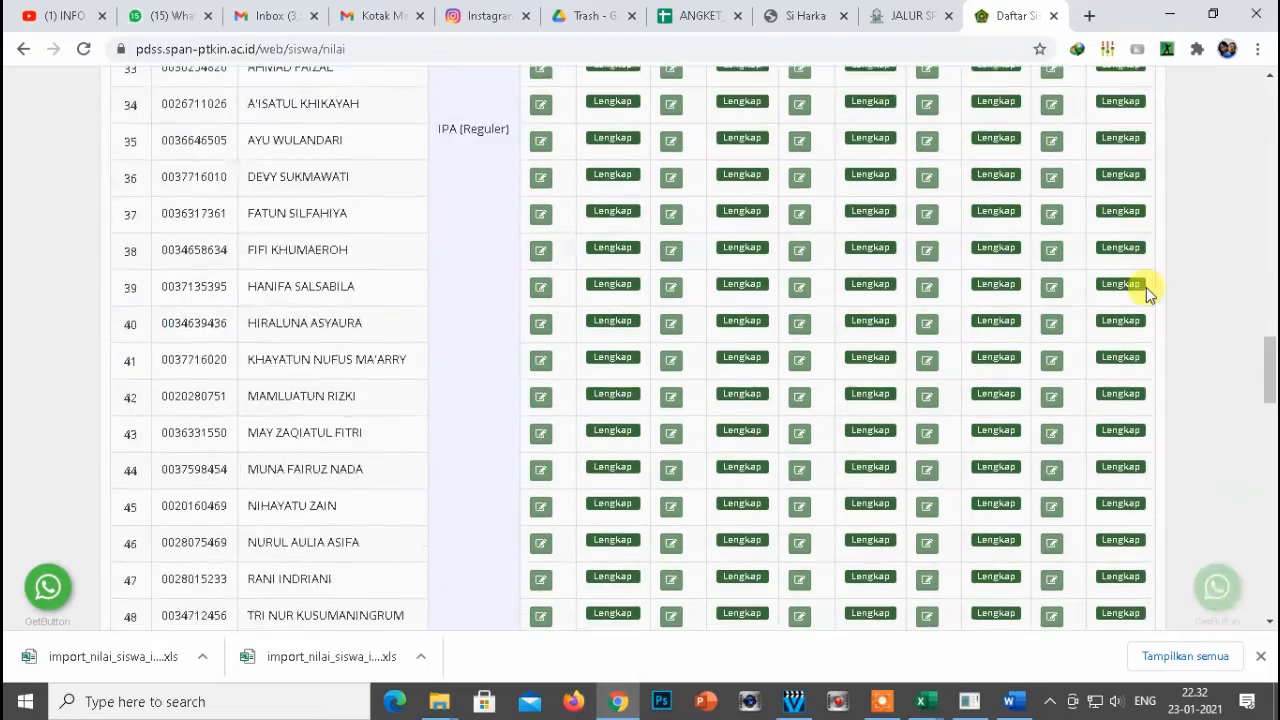
drag(1268, 458, 1268, 92)
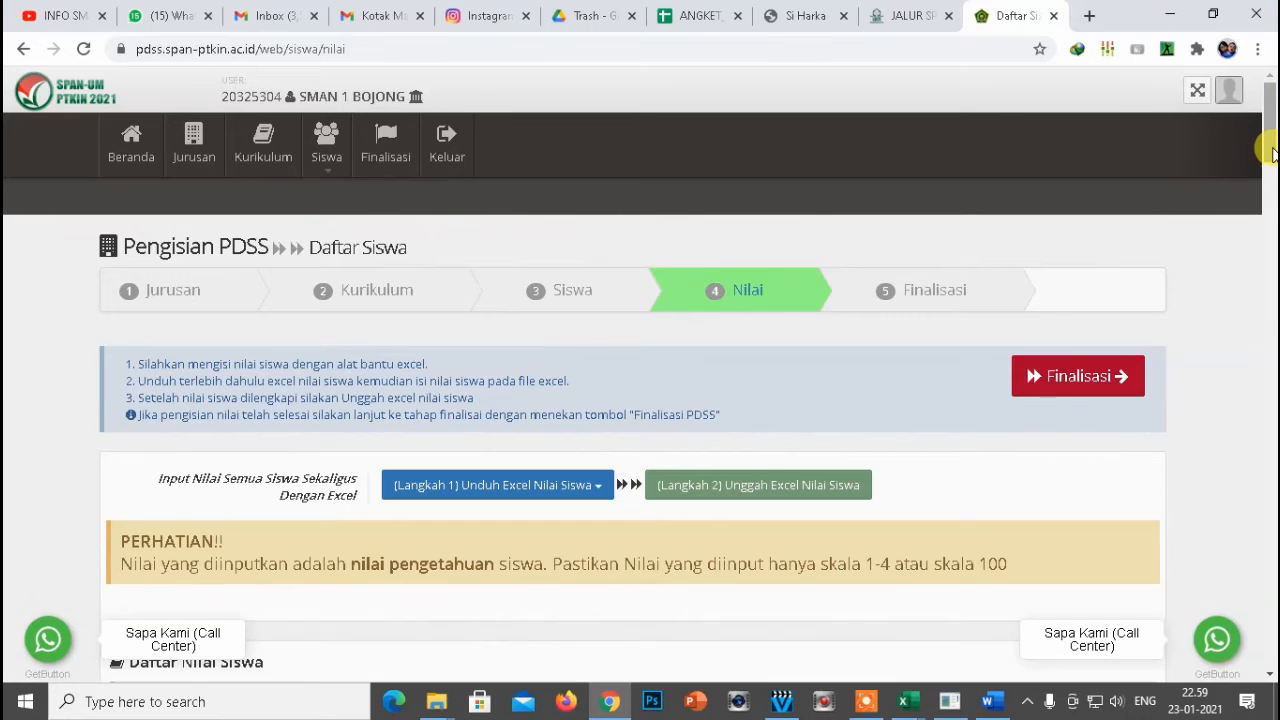
drag(1269, 136, 1270, 237)
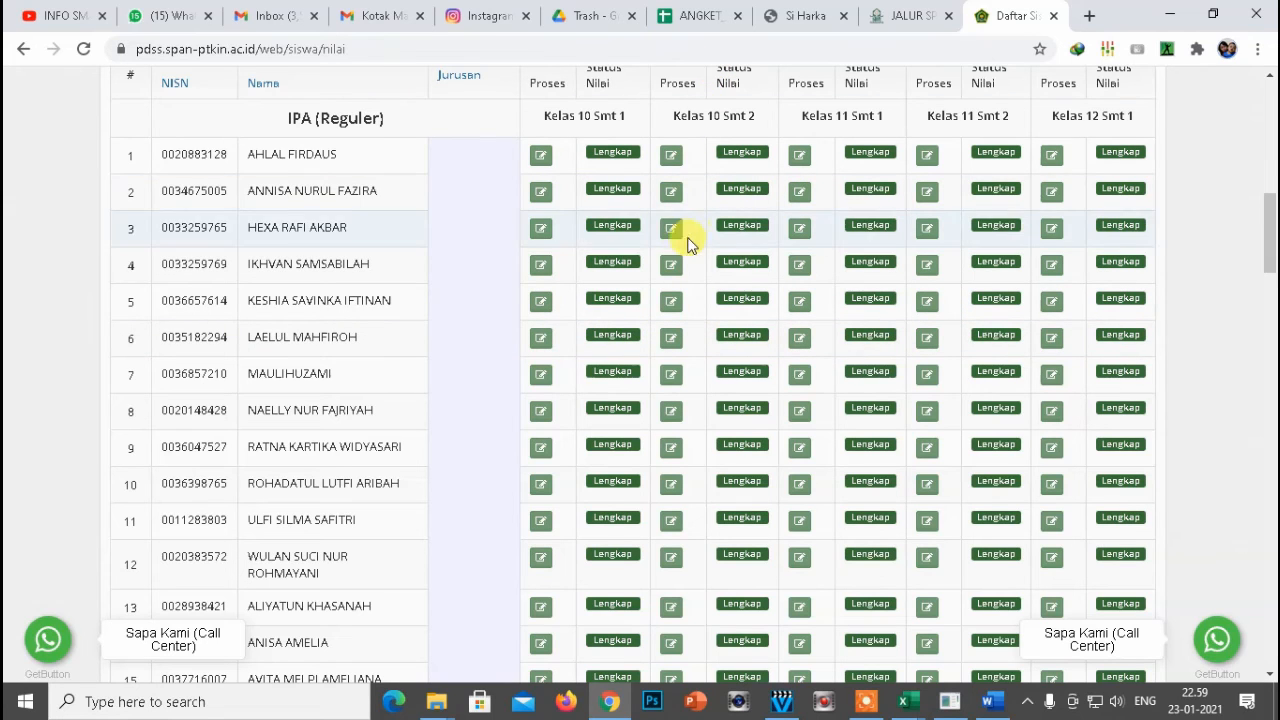
scroll(1157, 418, up, 2)
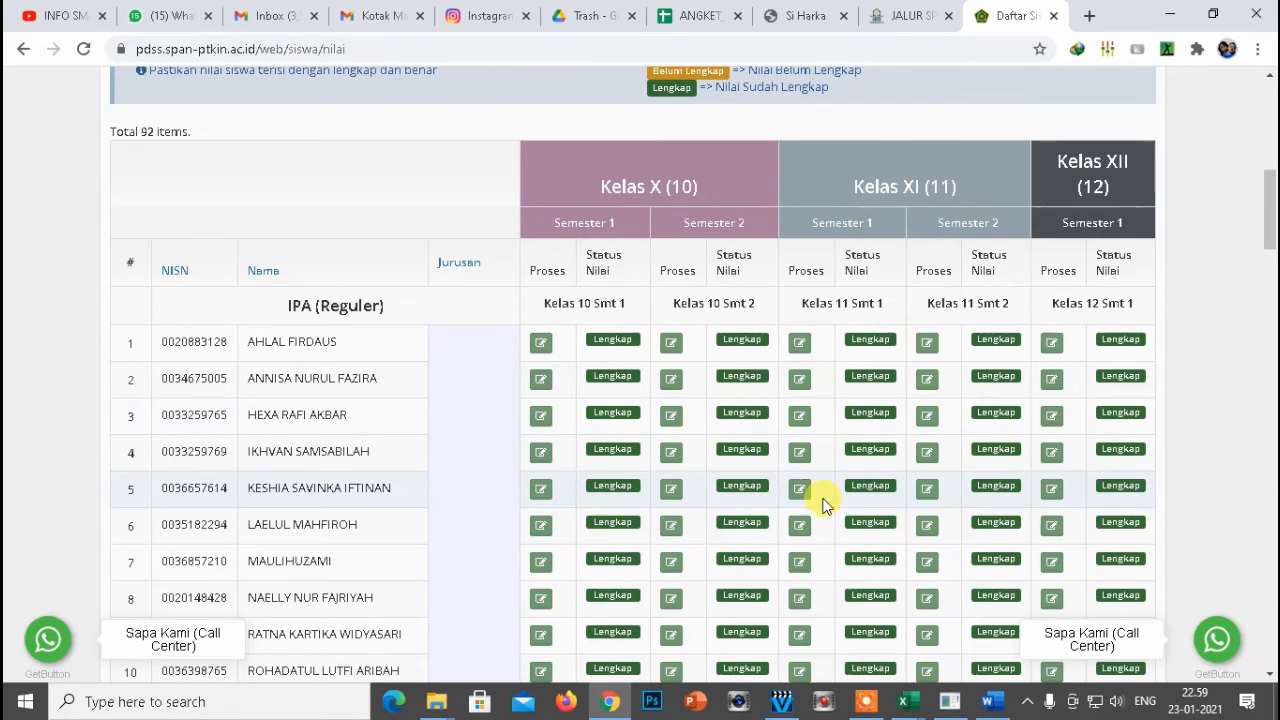
Open the fourth IPA student's Kelas 11 Smt 1 grade form, check the subject grades and save the form
click(799, 455)
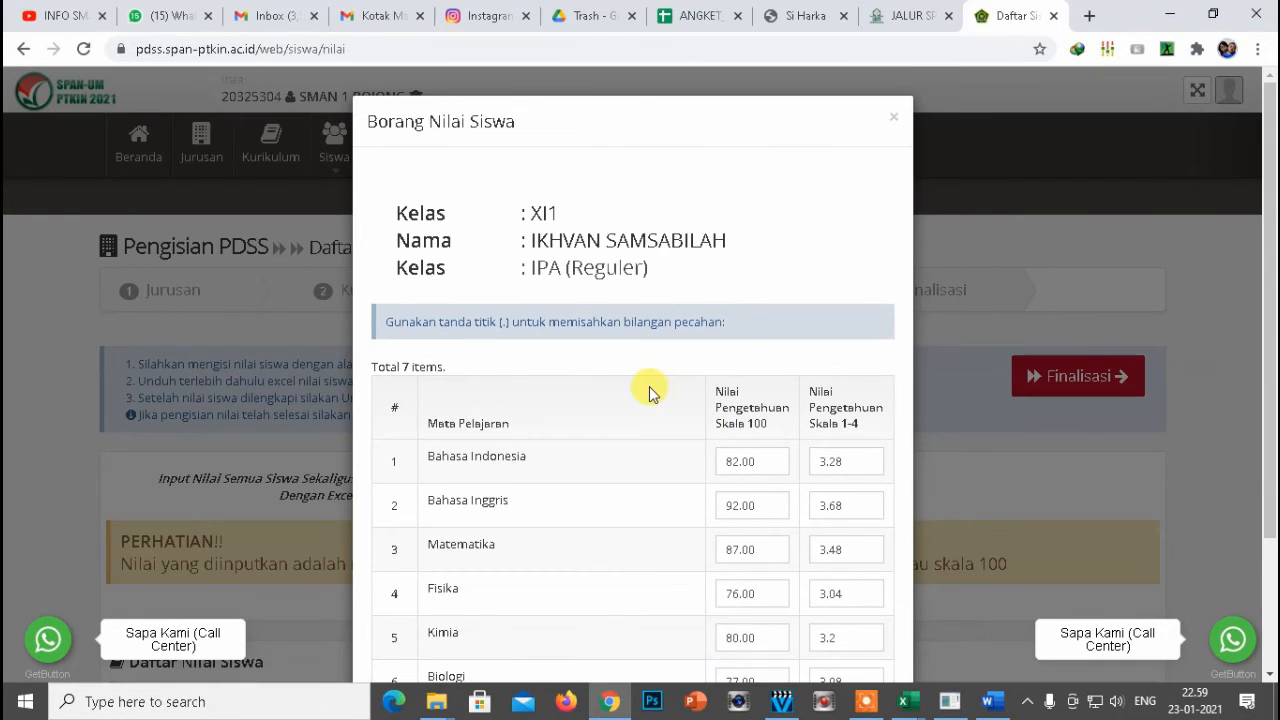
scroll(648, 393, down, 3)
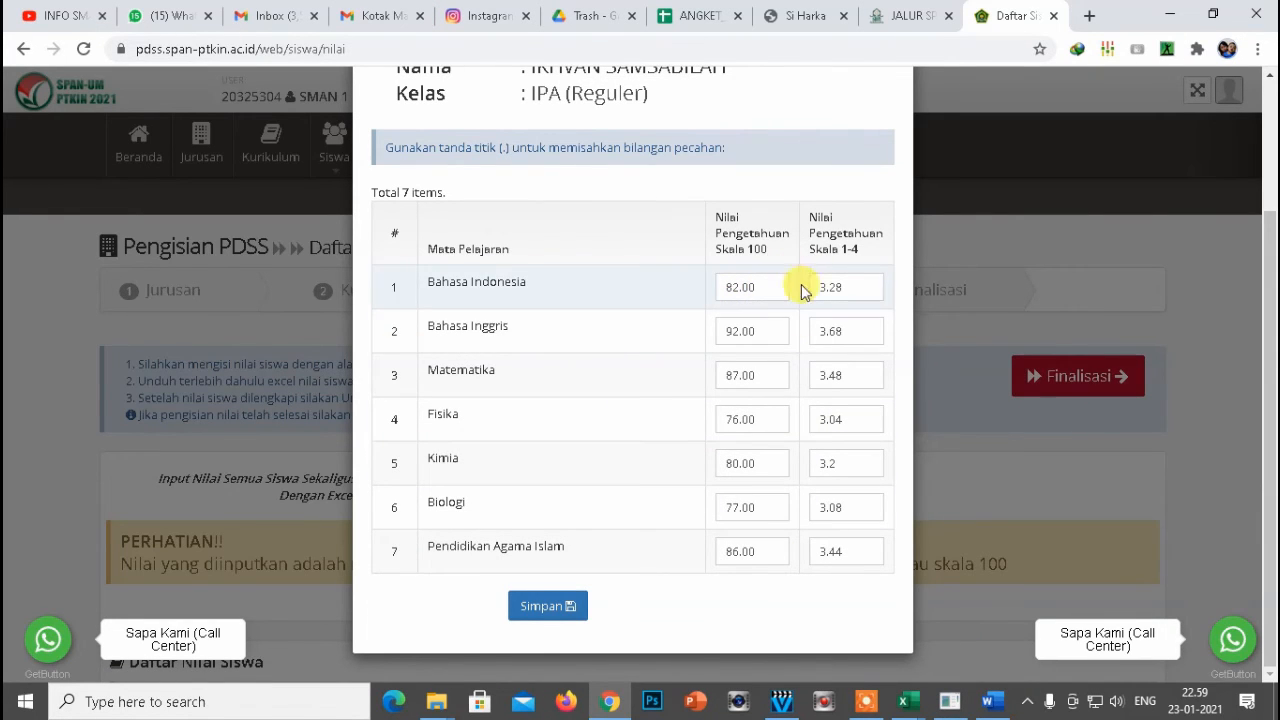
click(553, 607)
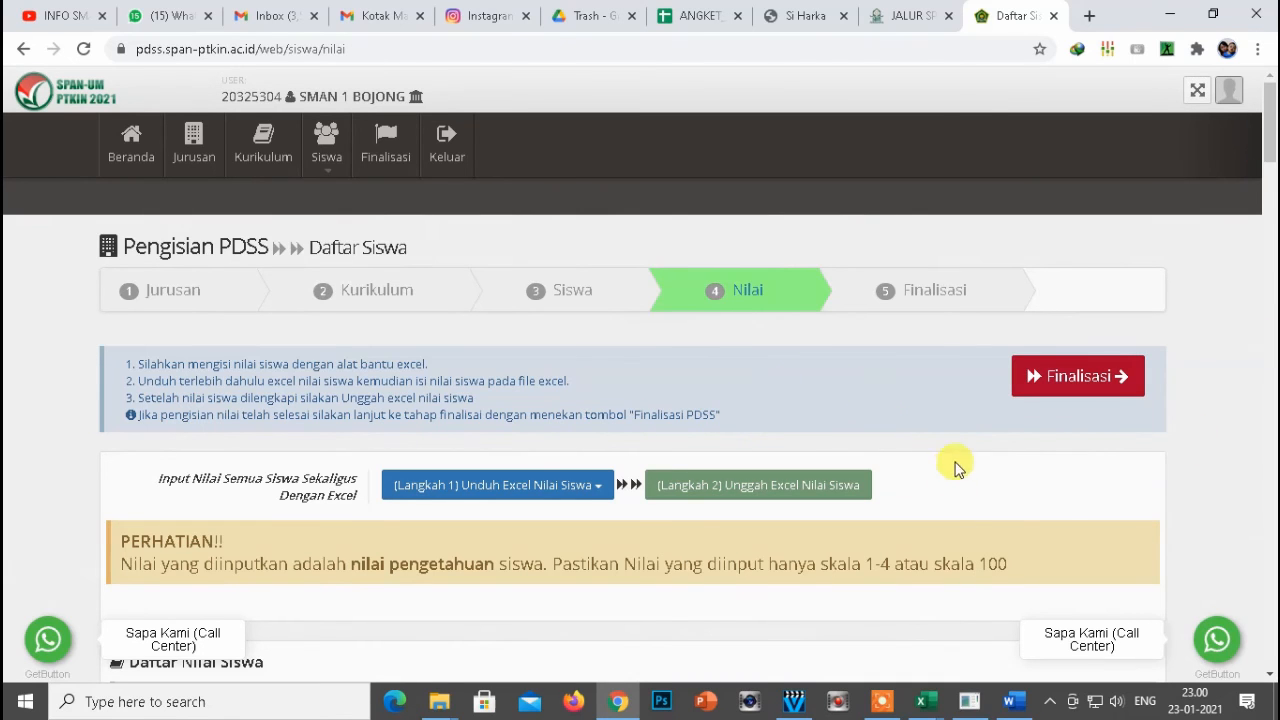
Examine the grade status of every student down through the IPA and IPS lists
scroll(771, 416, down, 12)
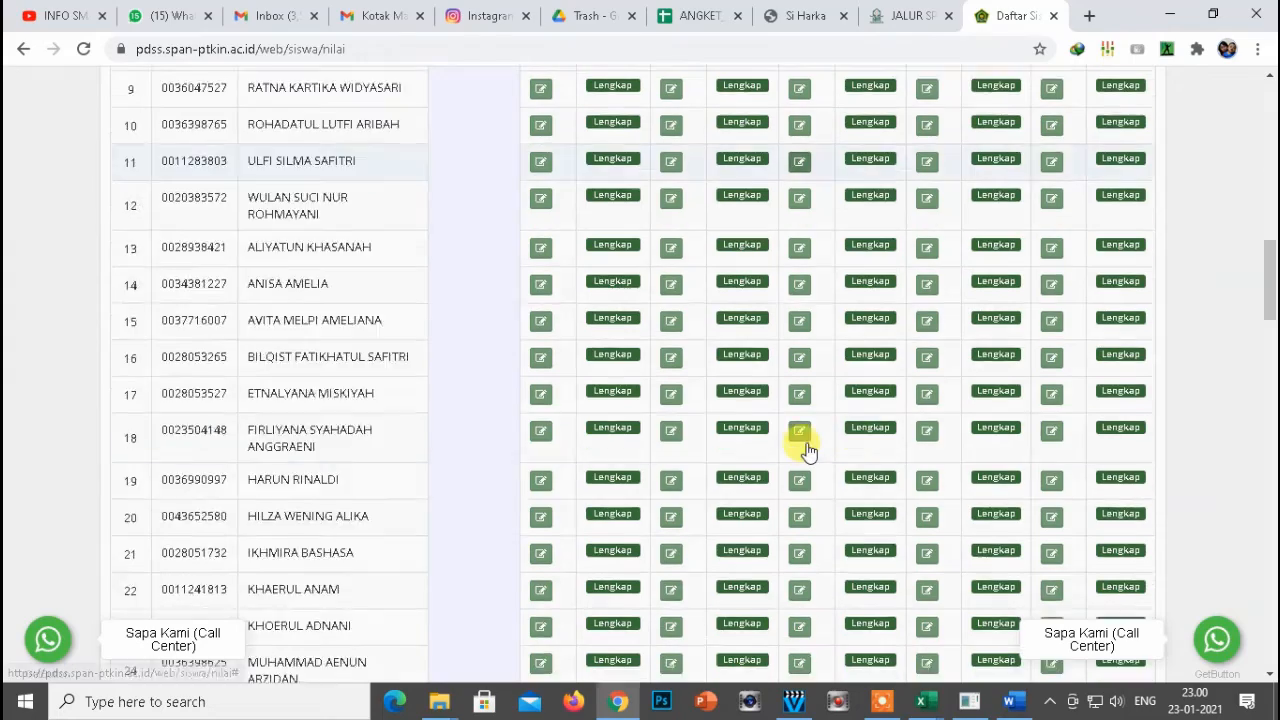
scroll(806, 450, down, 20)
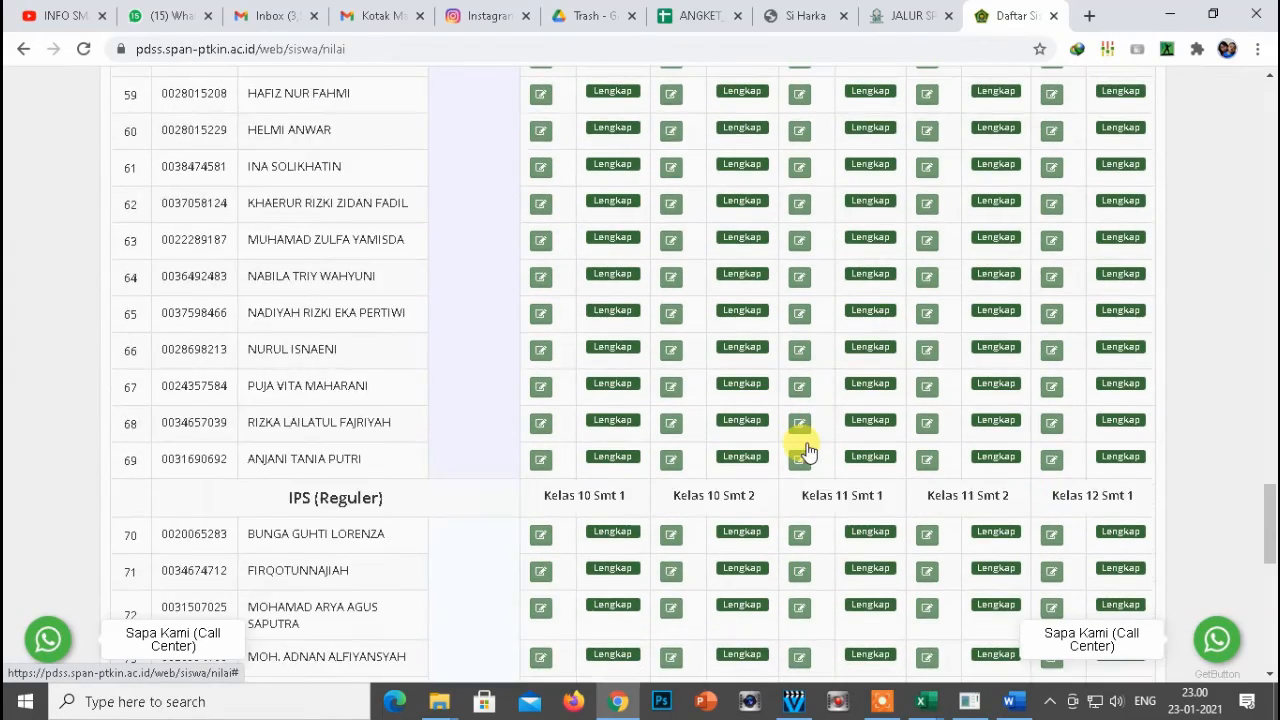
scroll(331, 314, down, 5)
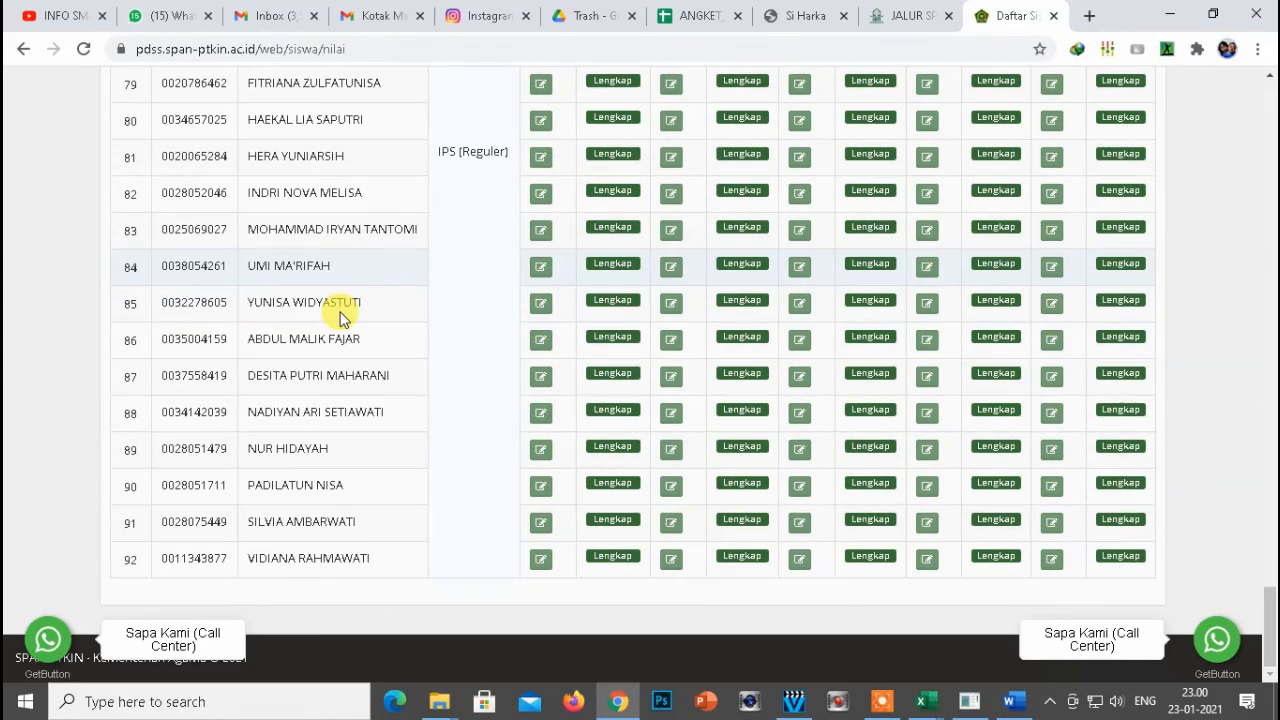
scroll(400, 480, up, 9)
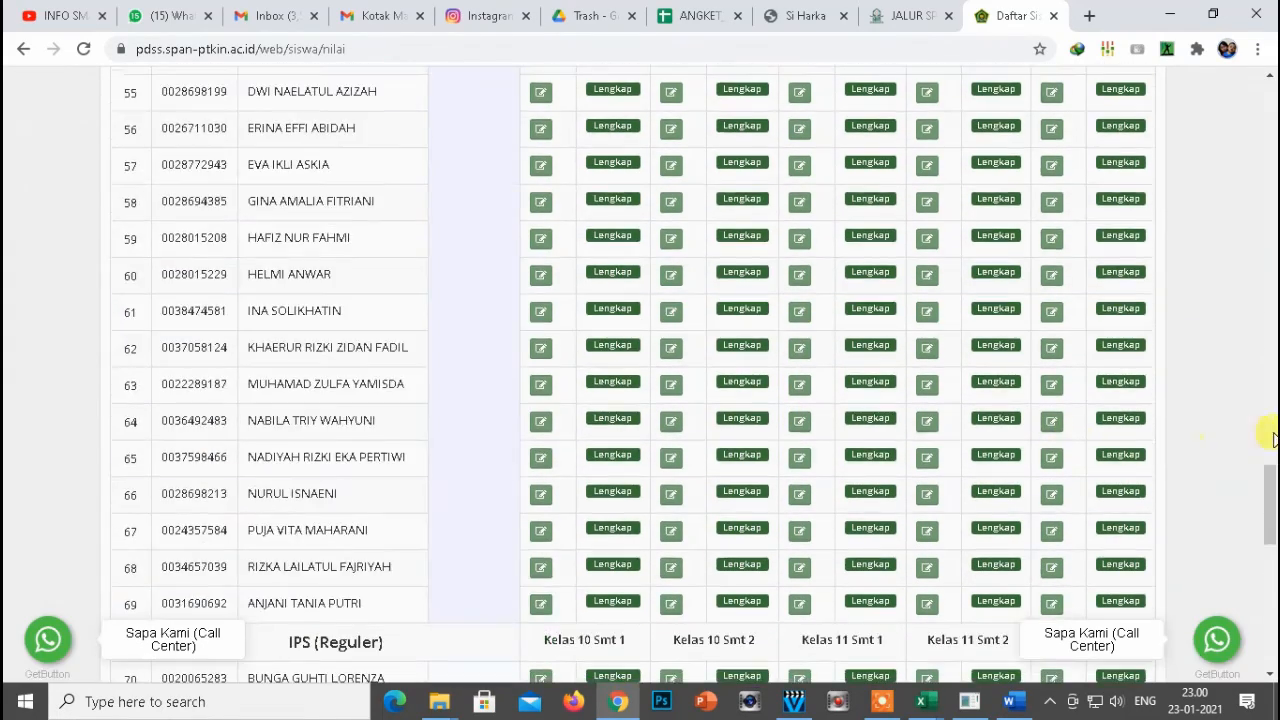
Open the Finalisasi PDSS page and read the reminder above the finalisation button about entering all participants with their grades
drag(1270, 520, 1270, 120)
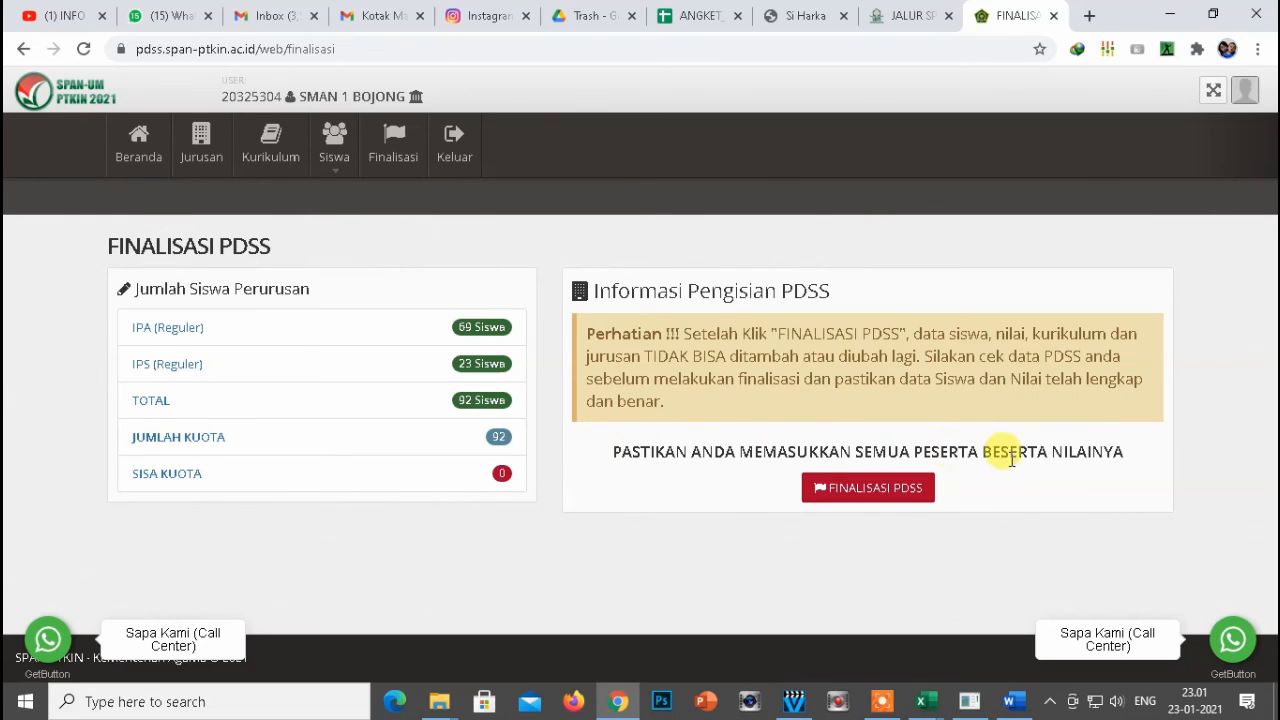
drag(1129, 458, 591, 449)
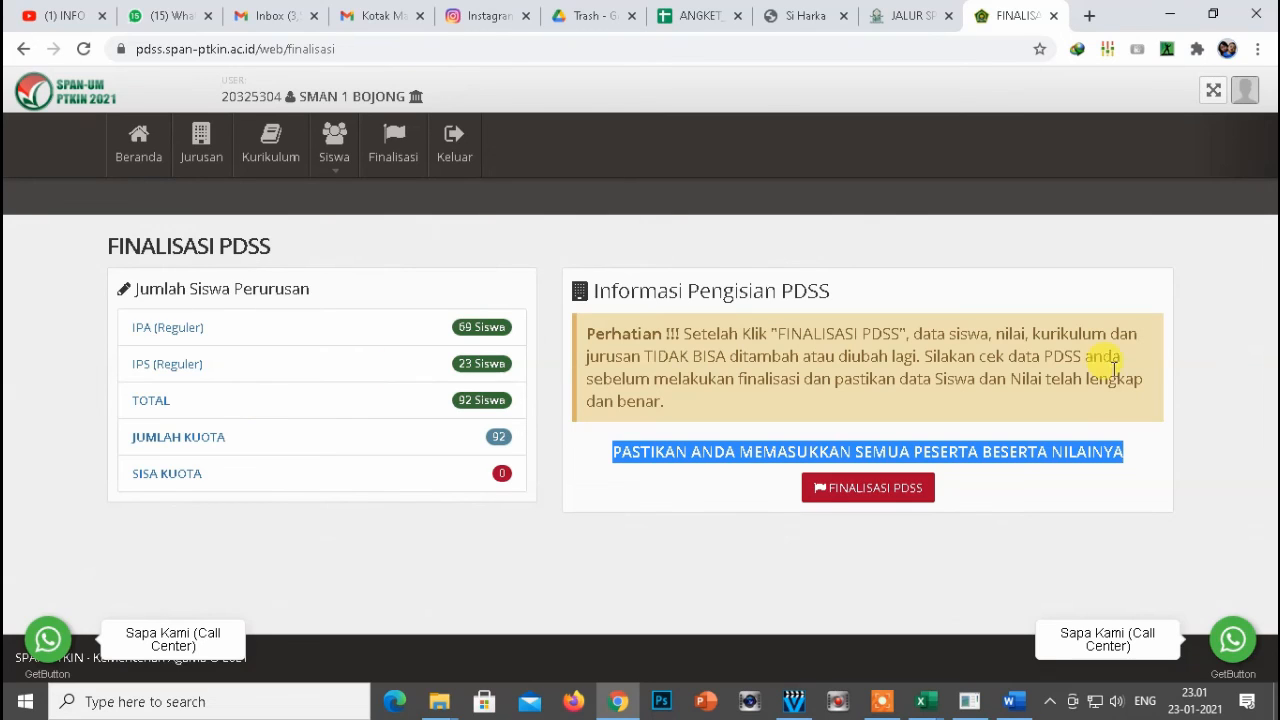
click(1229, 367)
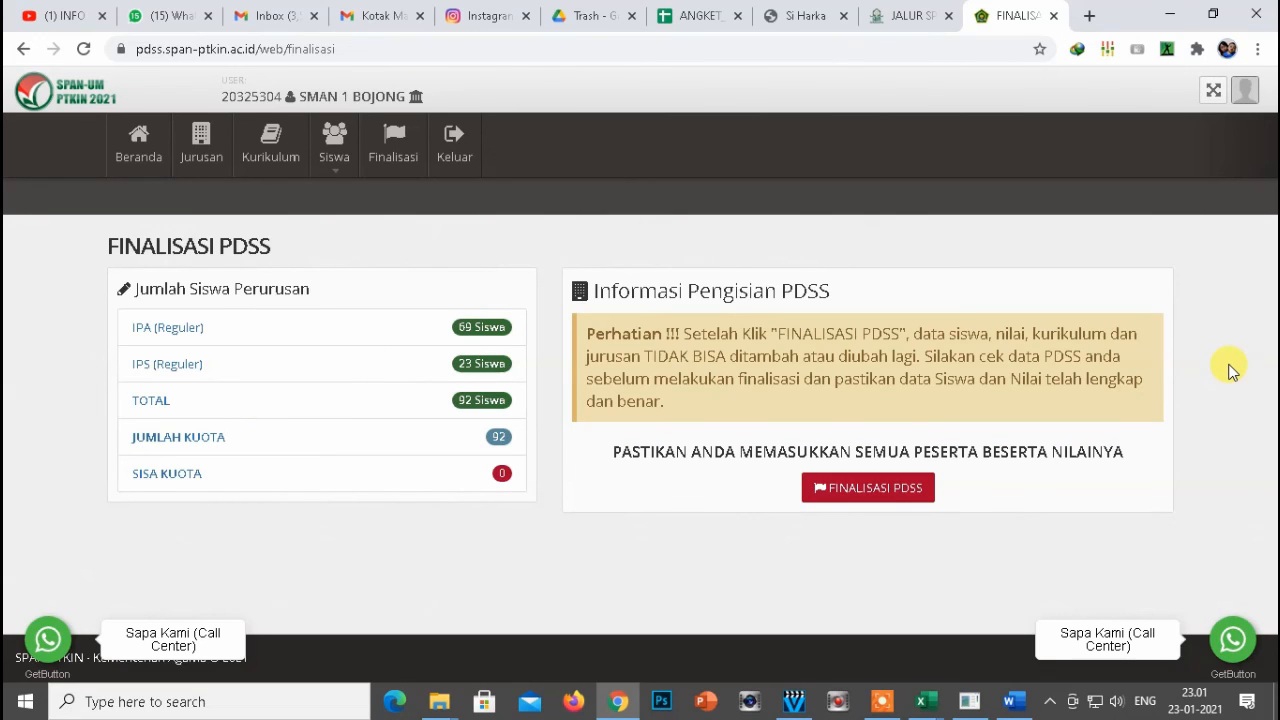